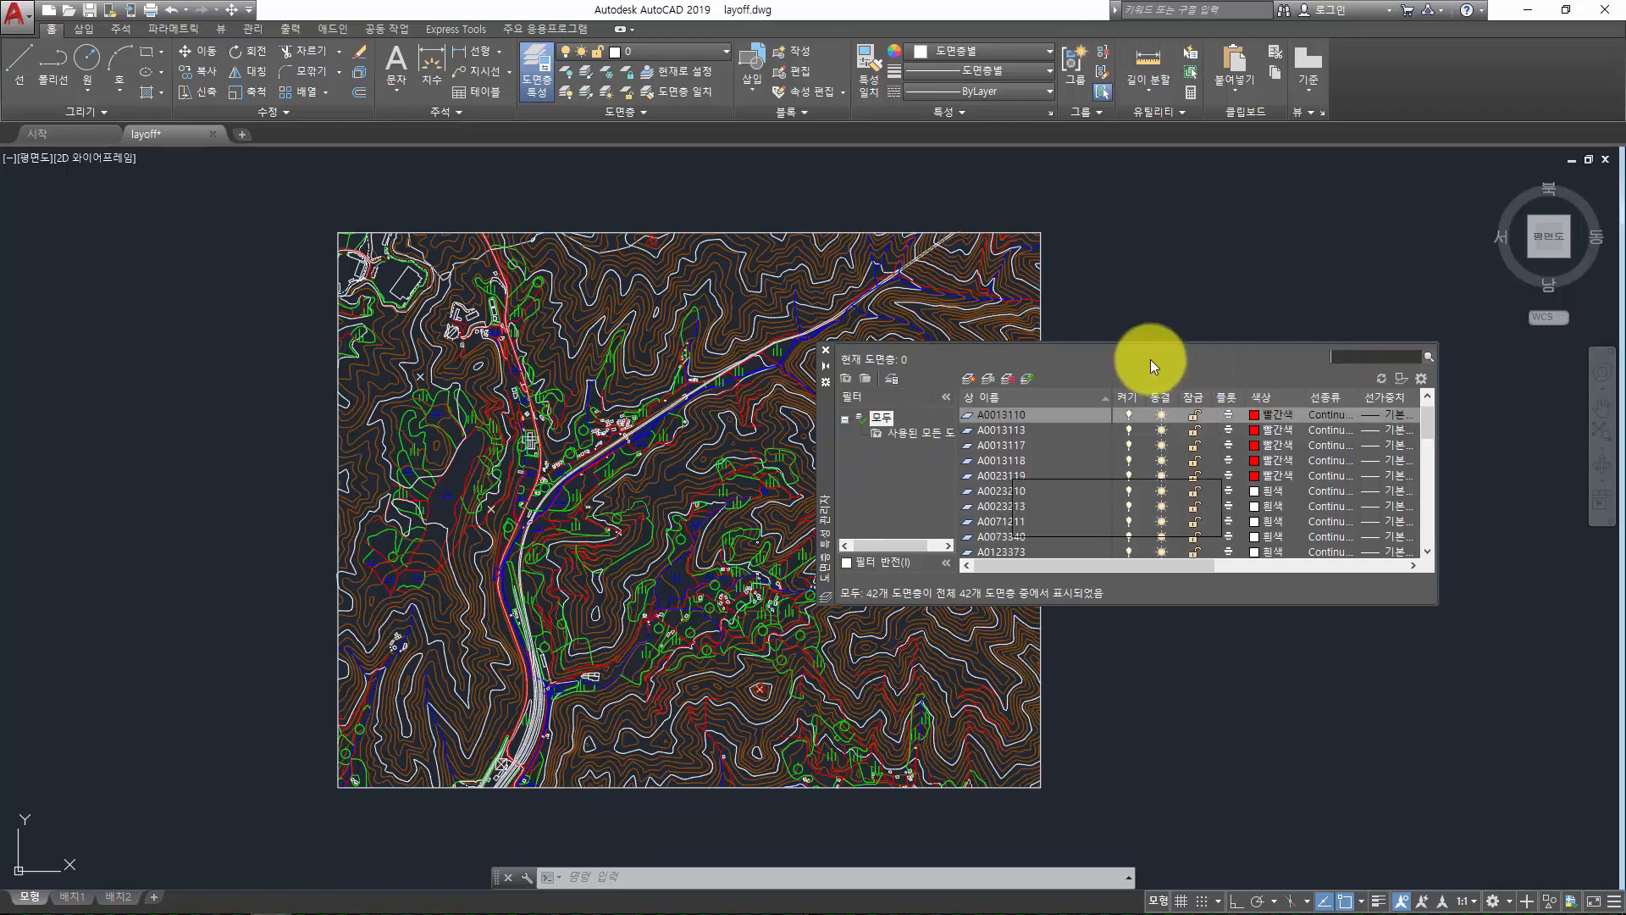
Create a layer property filter that keeps only layers whose colour is red
click(862, 376)
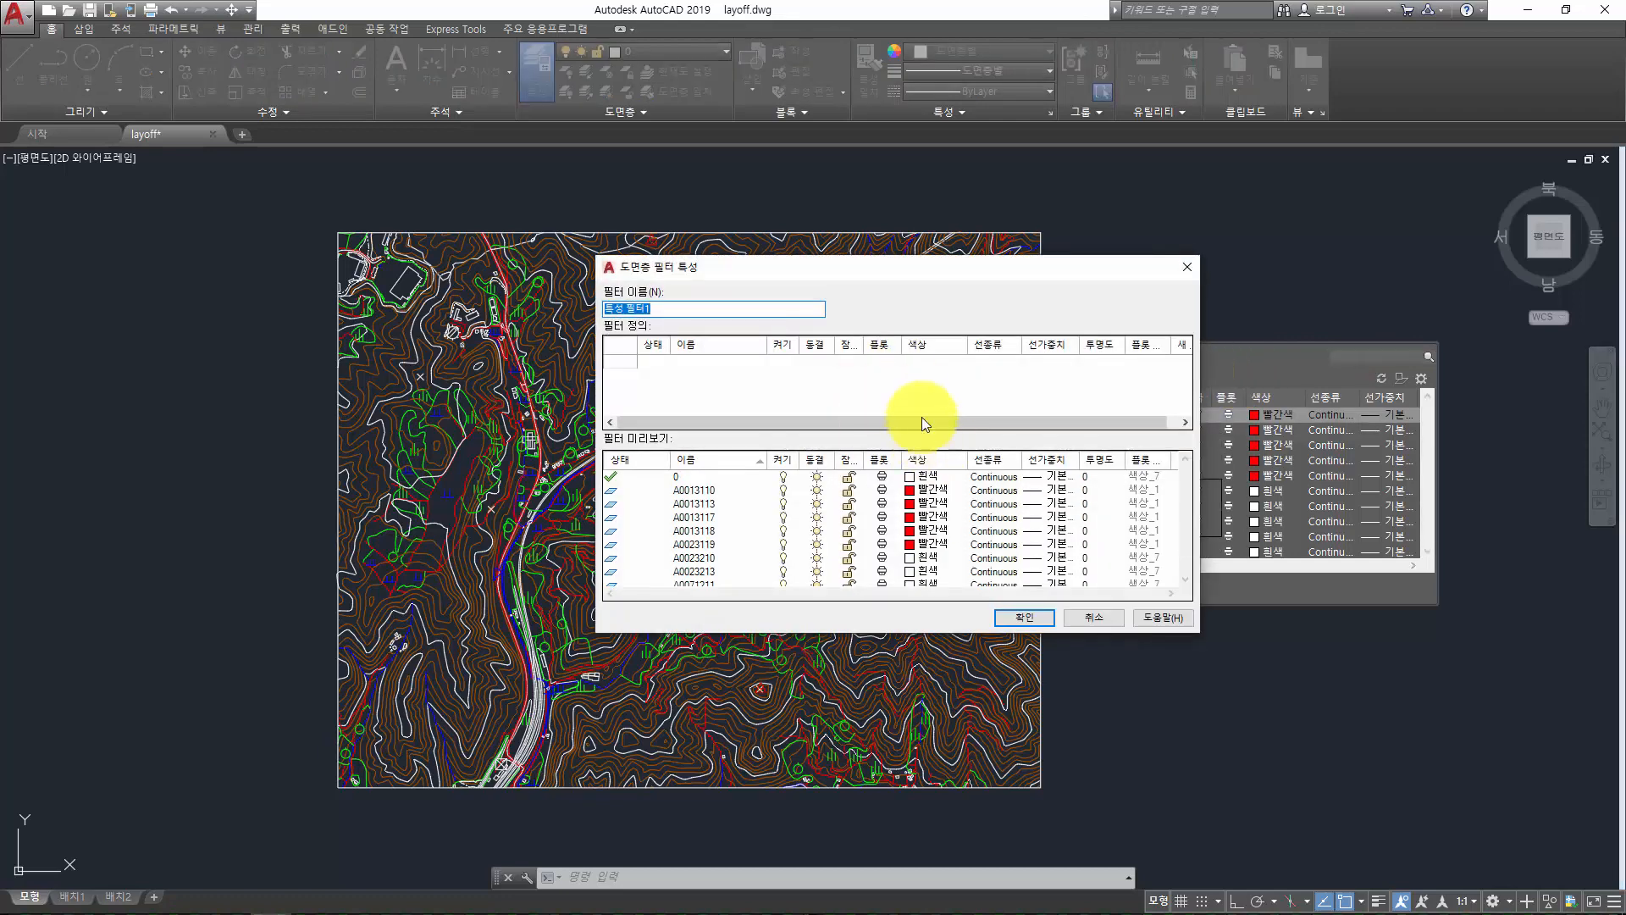
click(929, 370)
click(948, 364)
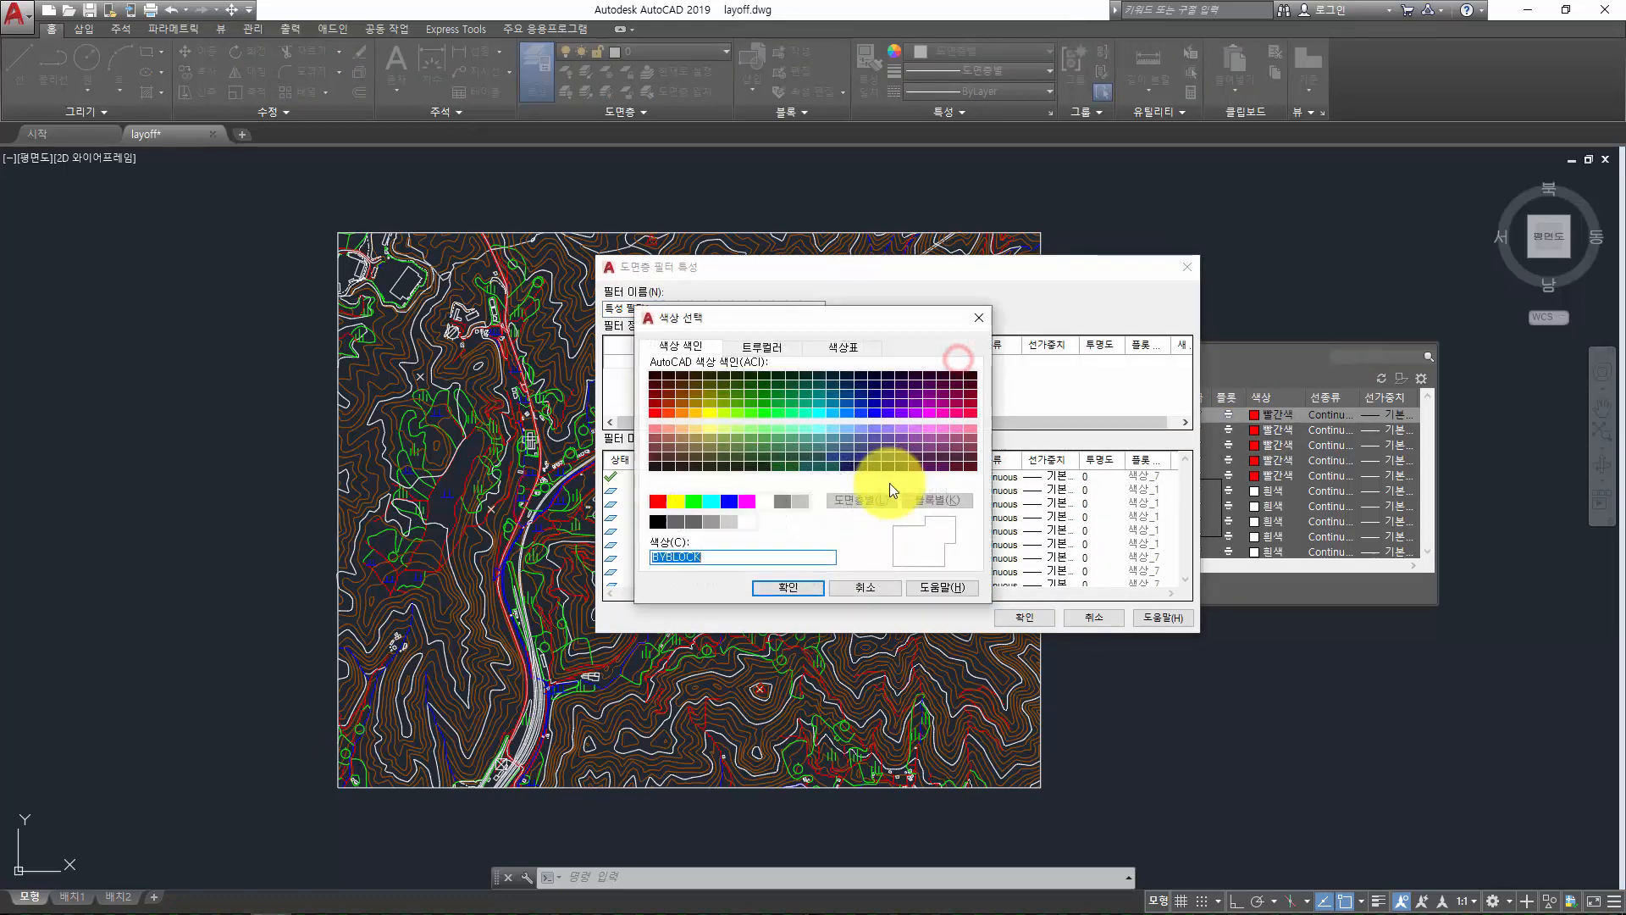
click(658, 501)
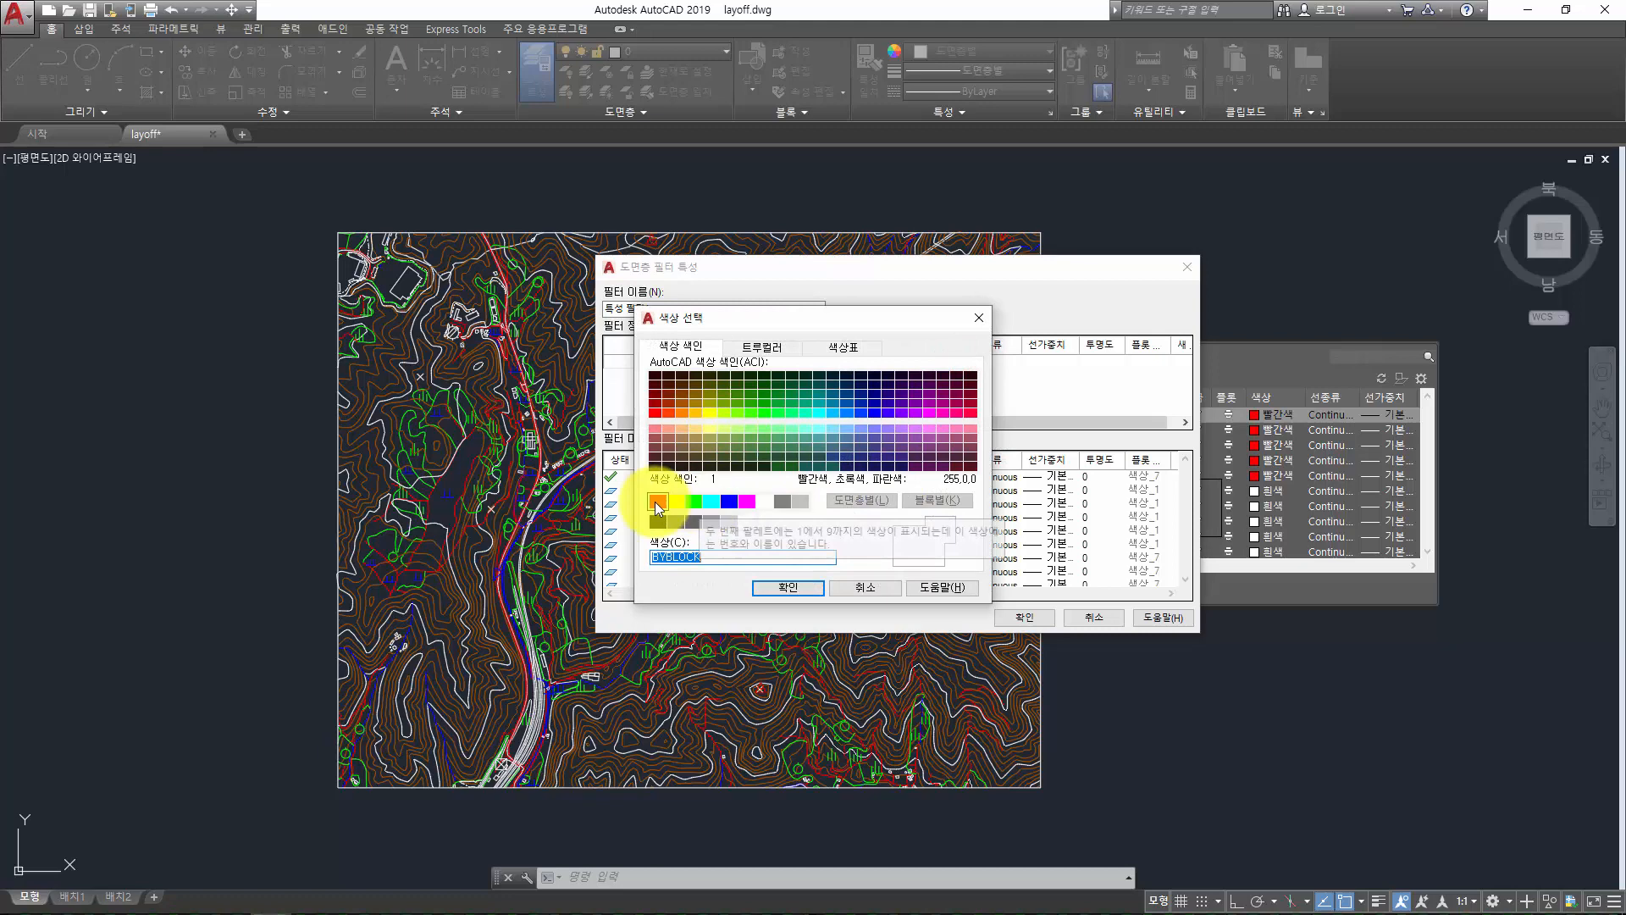
click(788, 587)
click(1024, 616)
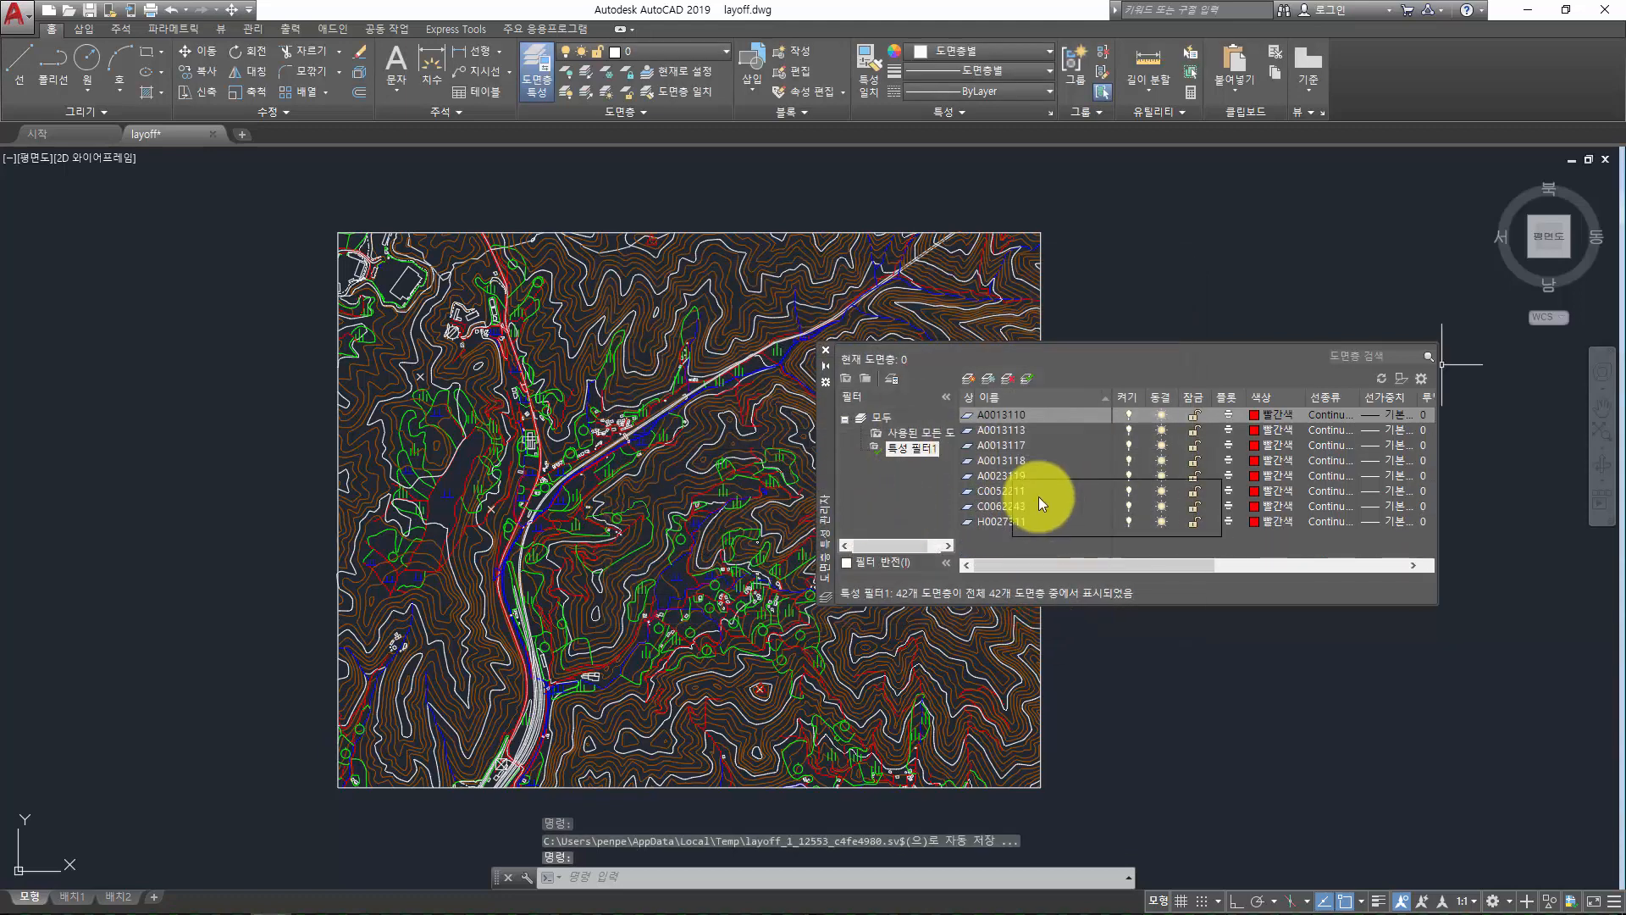
Check which layers the red property filter leaves available in the drawing's layer list and the layer manager
click(652, 53)
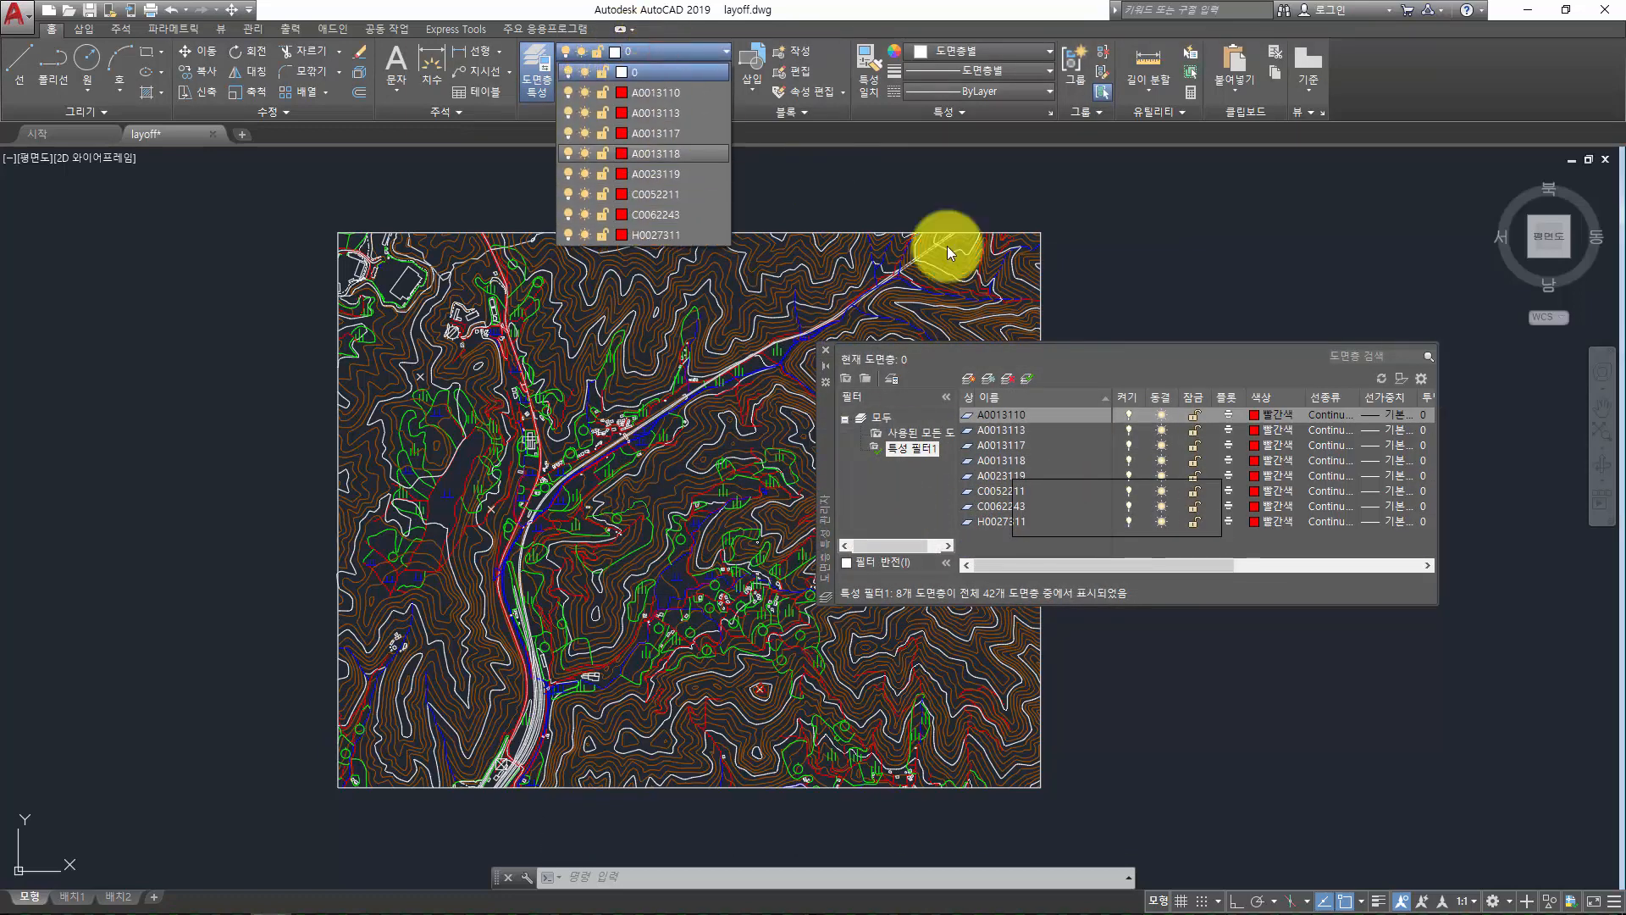
click(1035, 489)
click(987, 460)
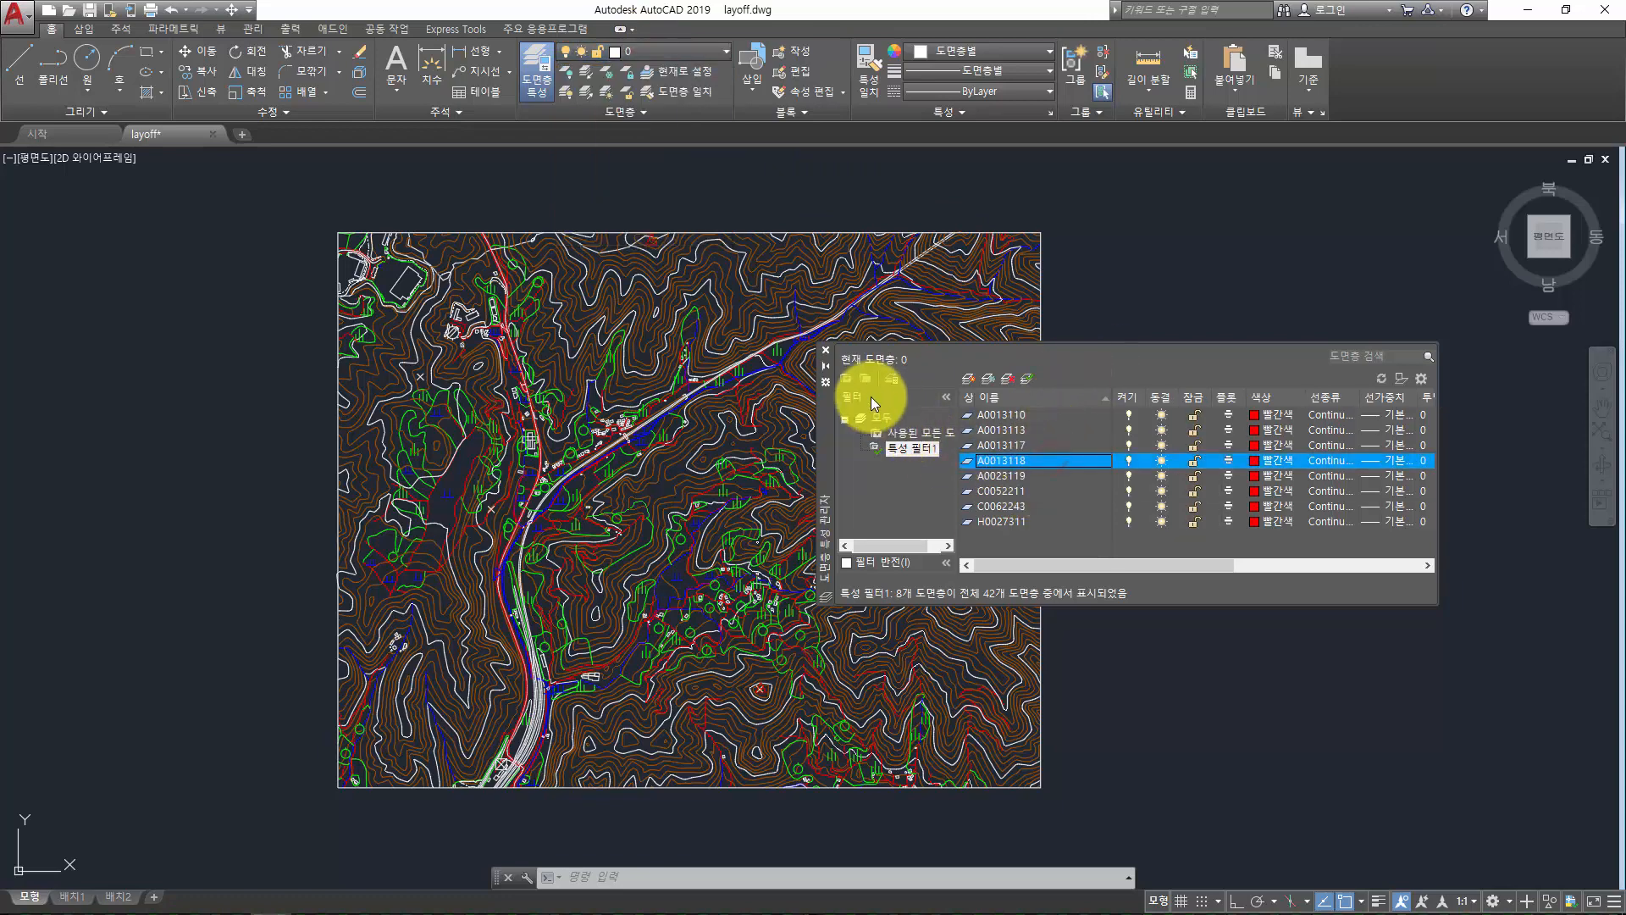
Create a layer group filter and add layers A0013117, A0123373, E0022112 and E0052114 to it
click(865, 379)
click(917, 449)
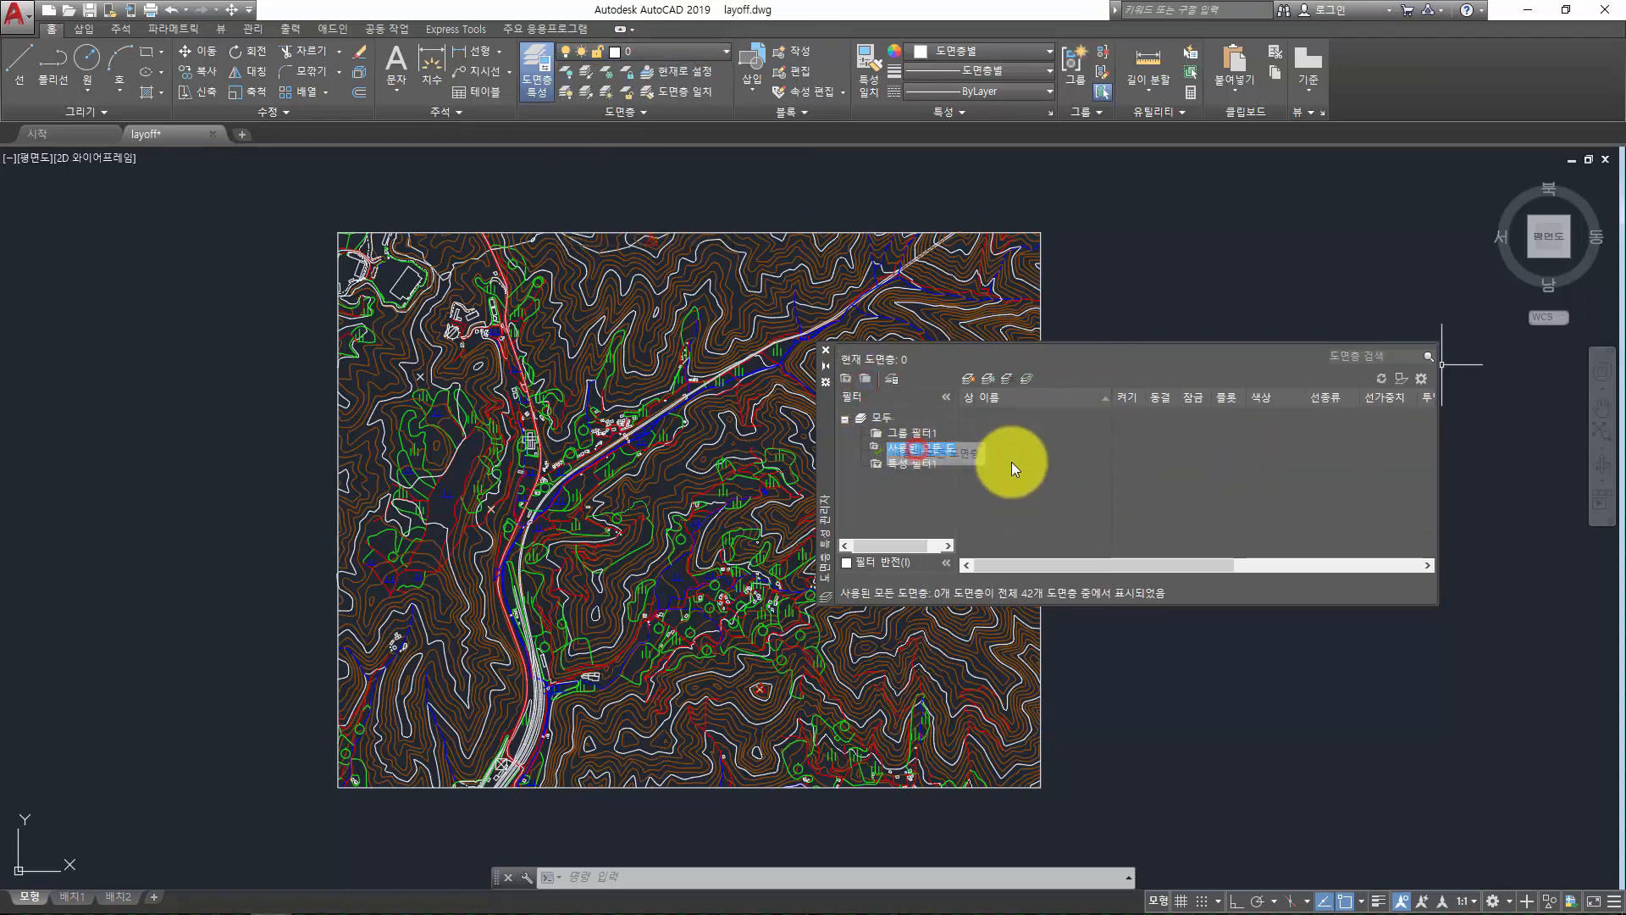
click(1050, 463)
scroll(1050, 466, down, 5)
click(1039, 464)
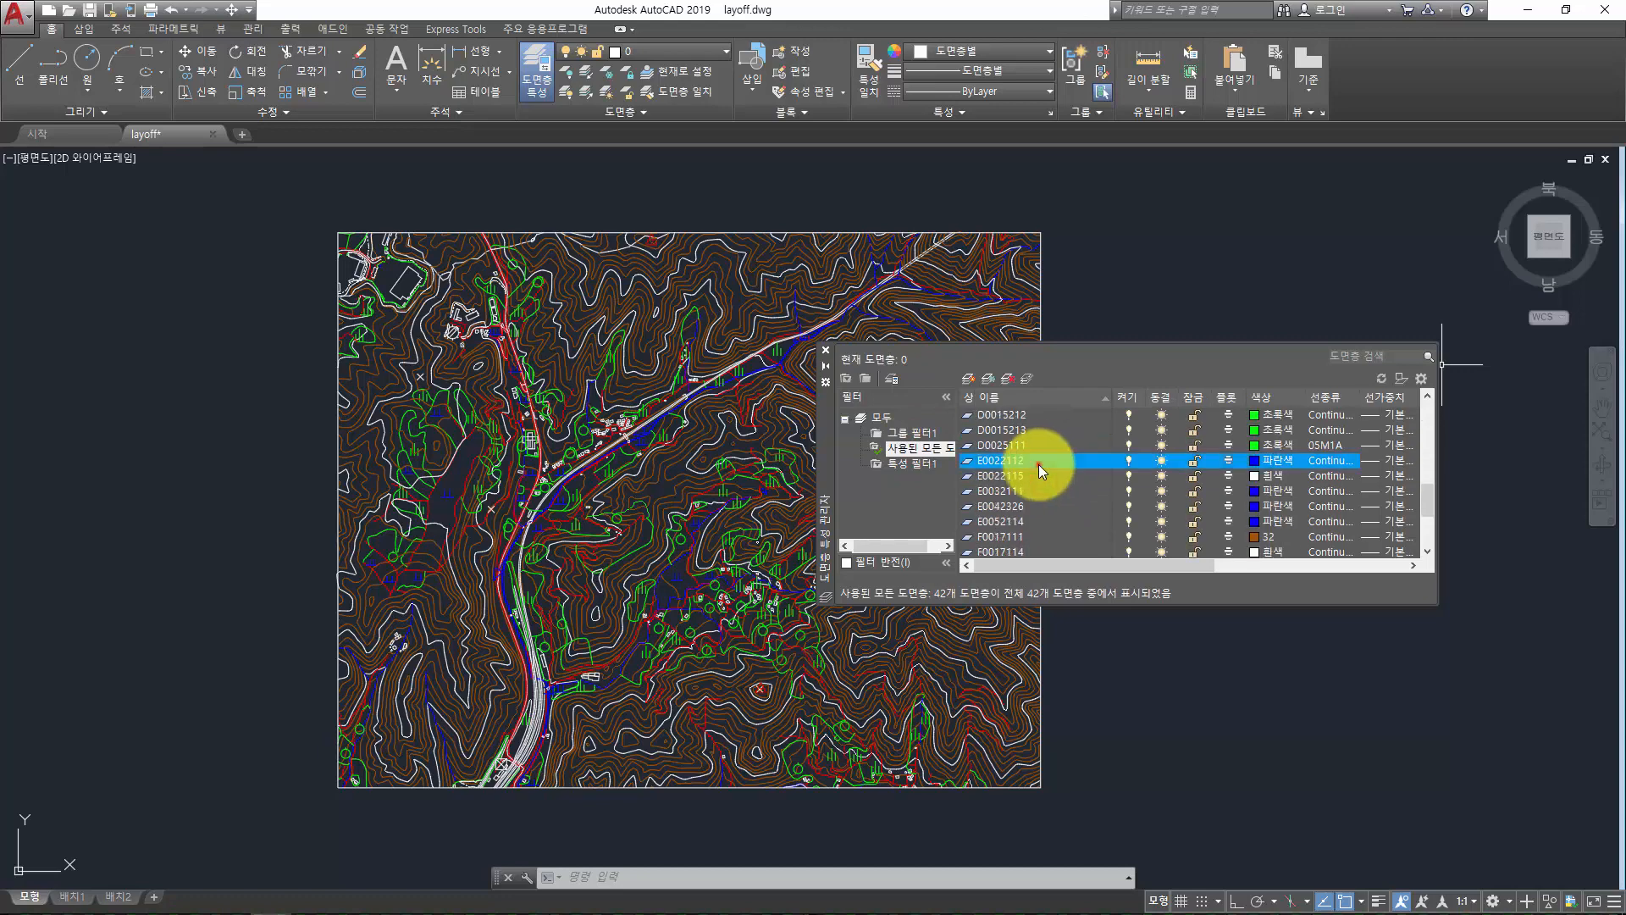
ctrl+click(1052, 521)
drag(1013, 460, 925, 432)
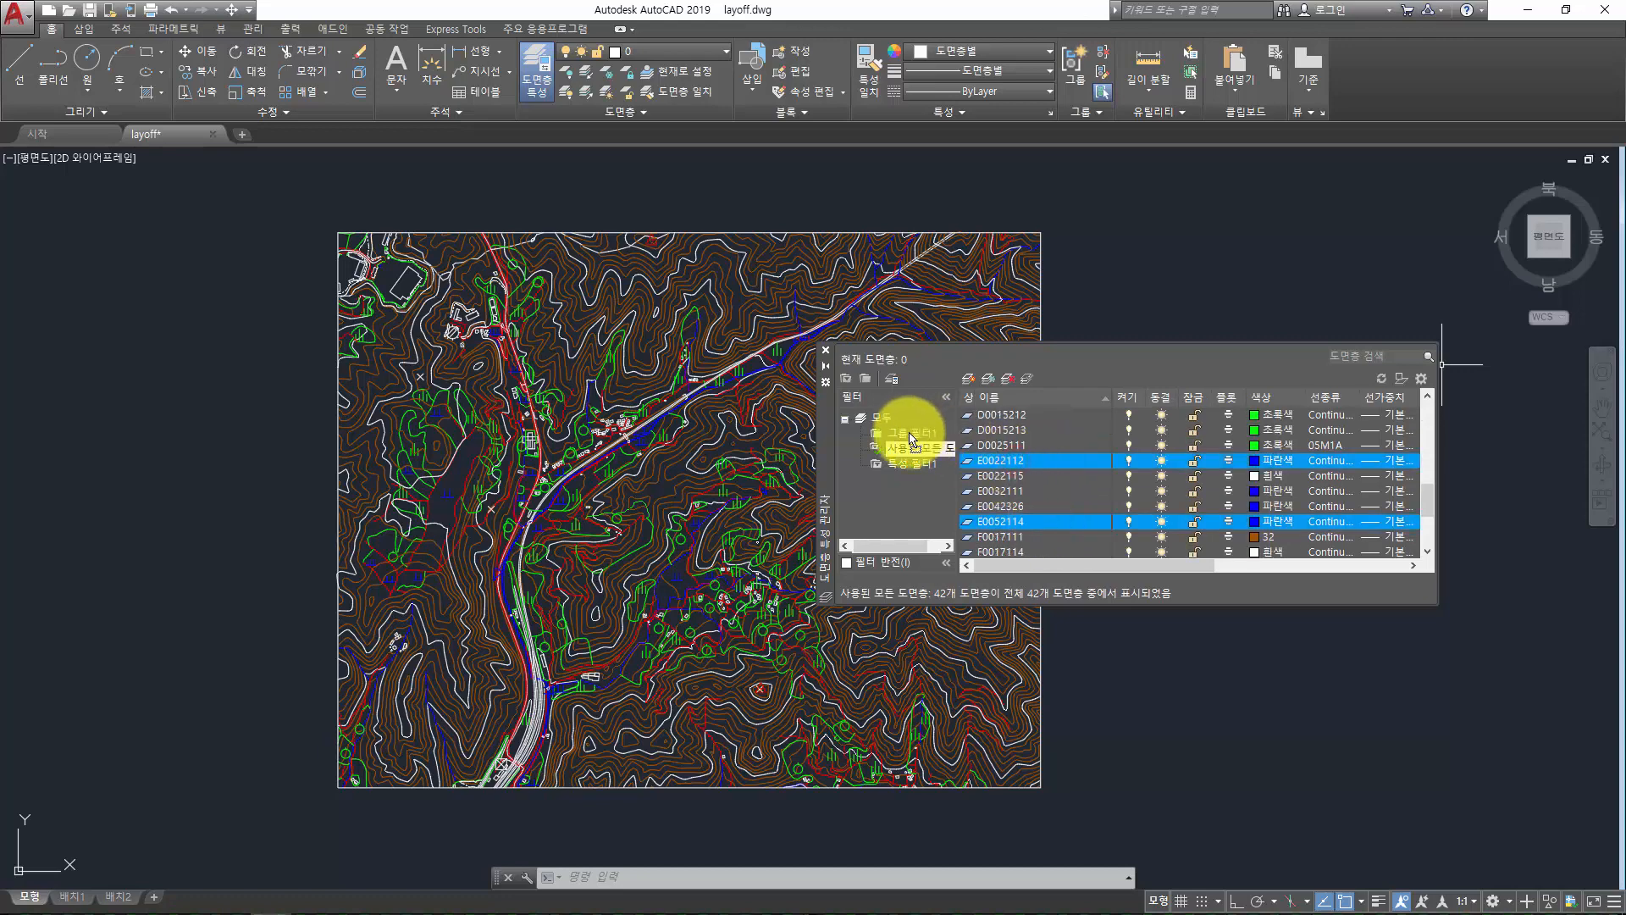
Display the group filter's layers and compare them with the drawing's current layer list
click(932, 440)
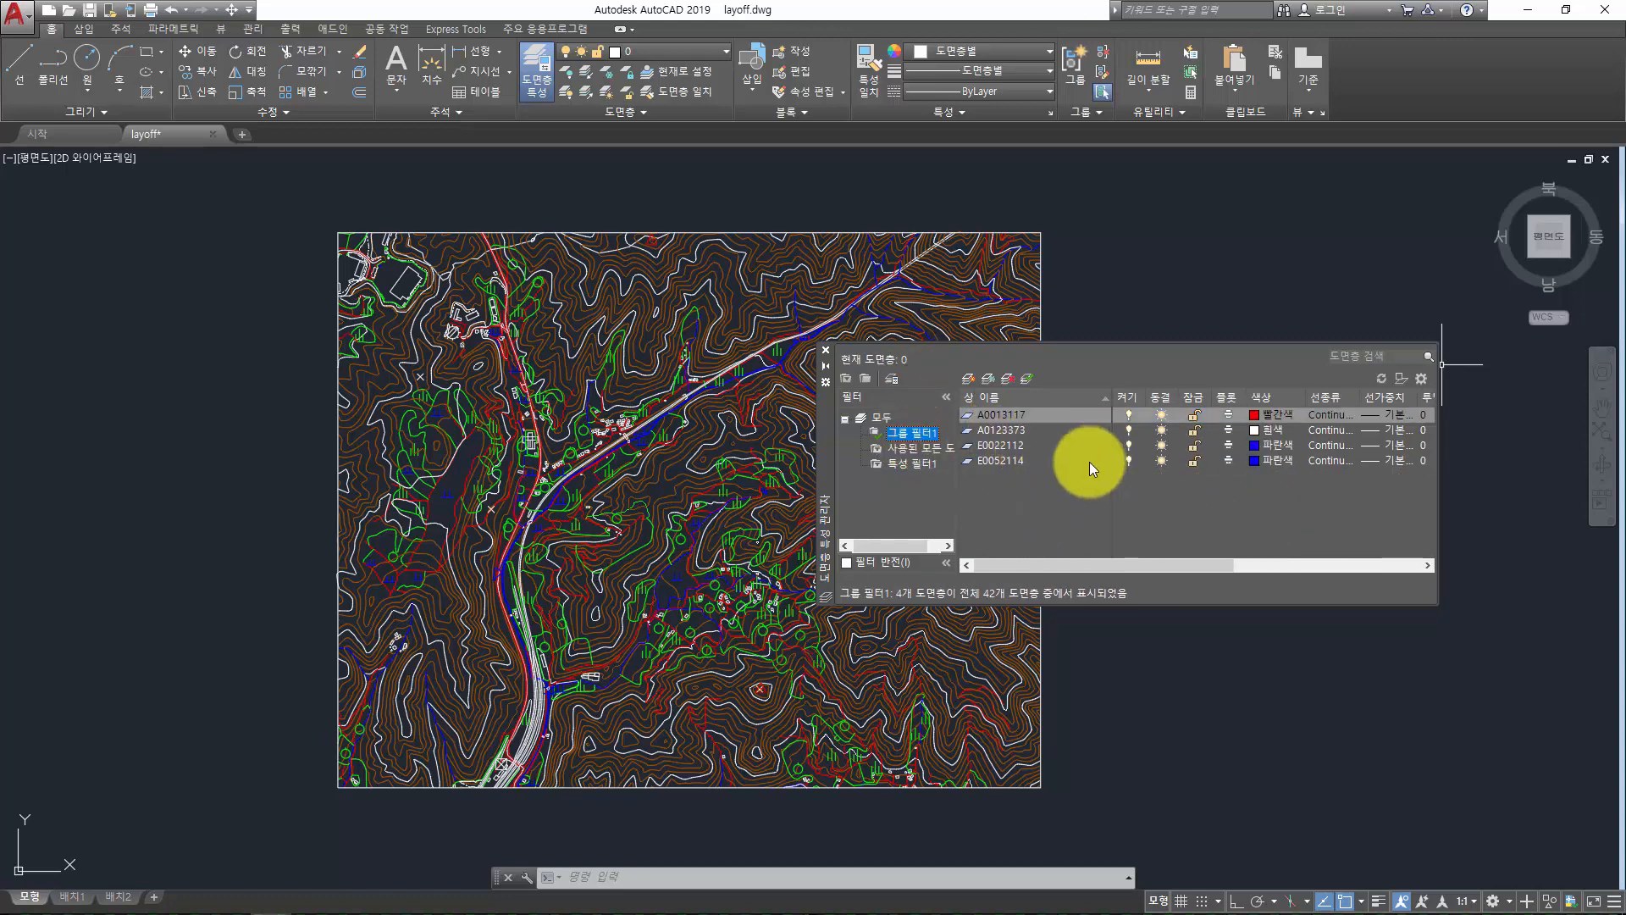
click(688, 53)
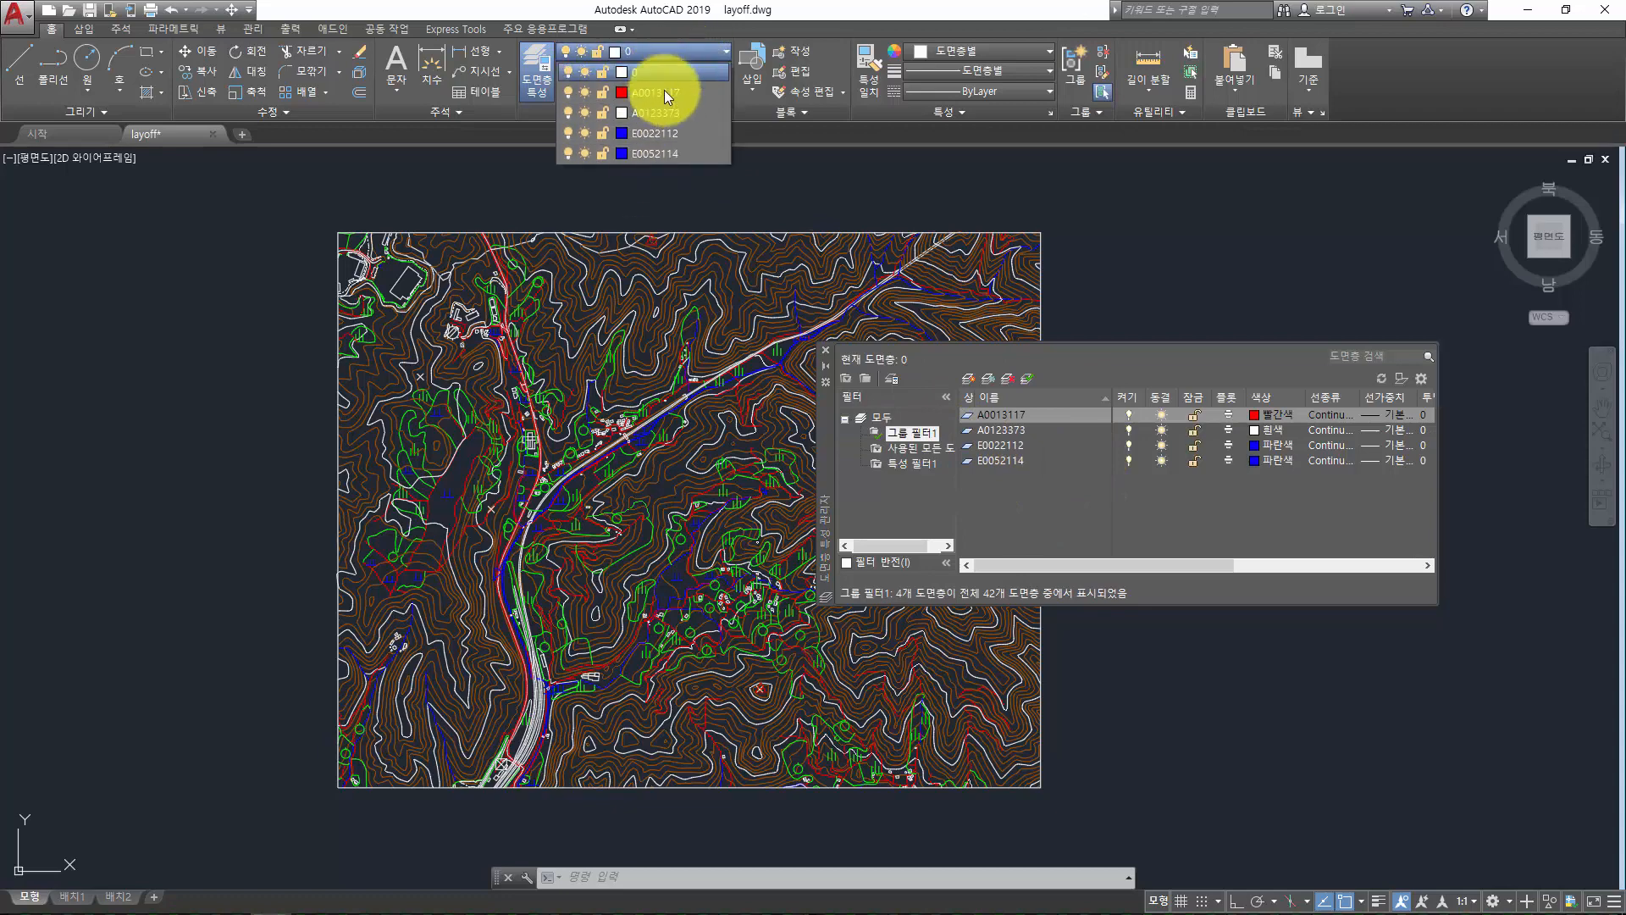
click(1024, 502)
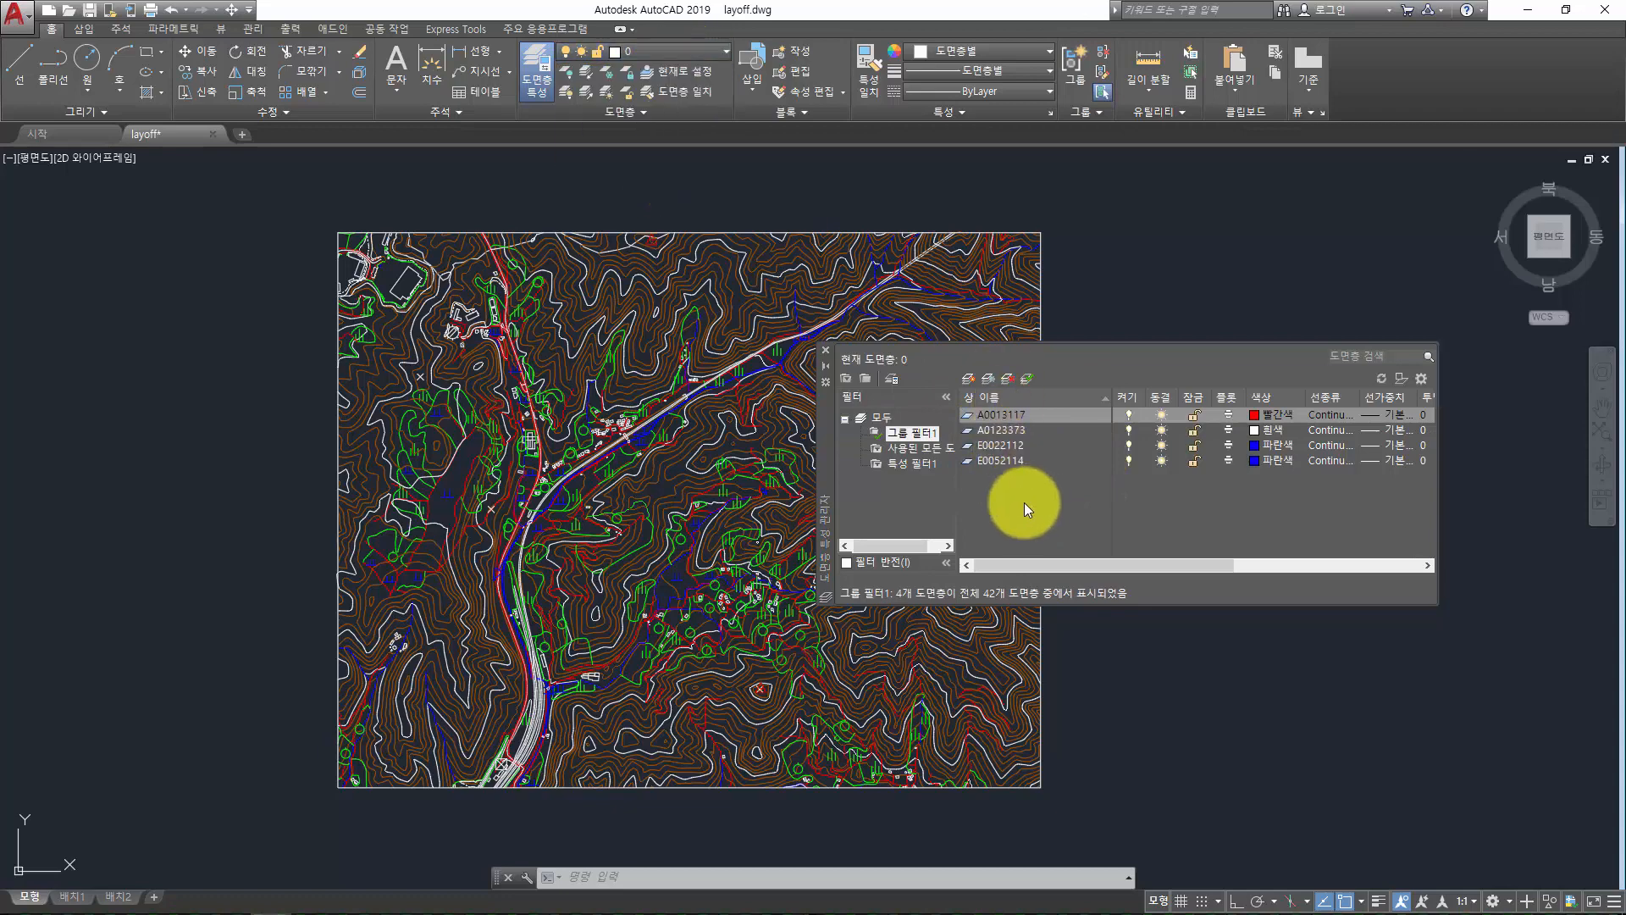
Show all used layers and examine the full list of names, colours and linetypes in the layer manager
click(920, 445)
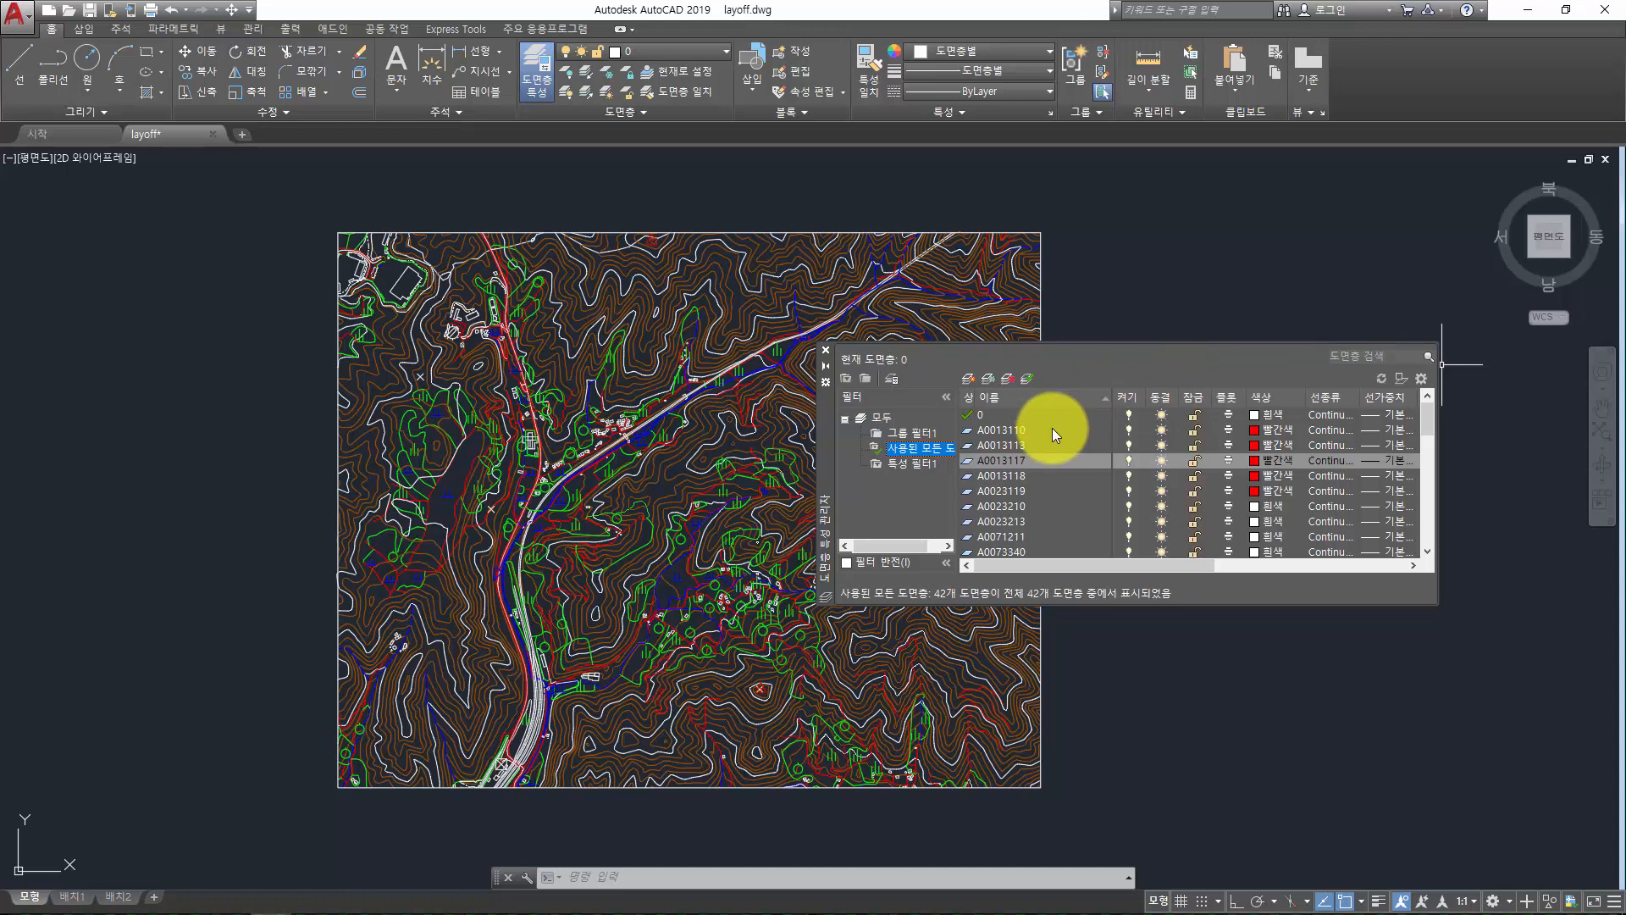
scroll(1035, 469, down, 7)
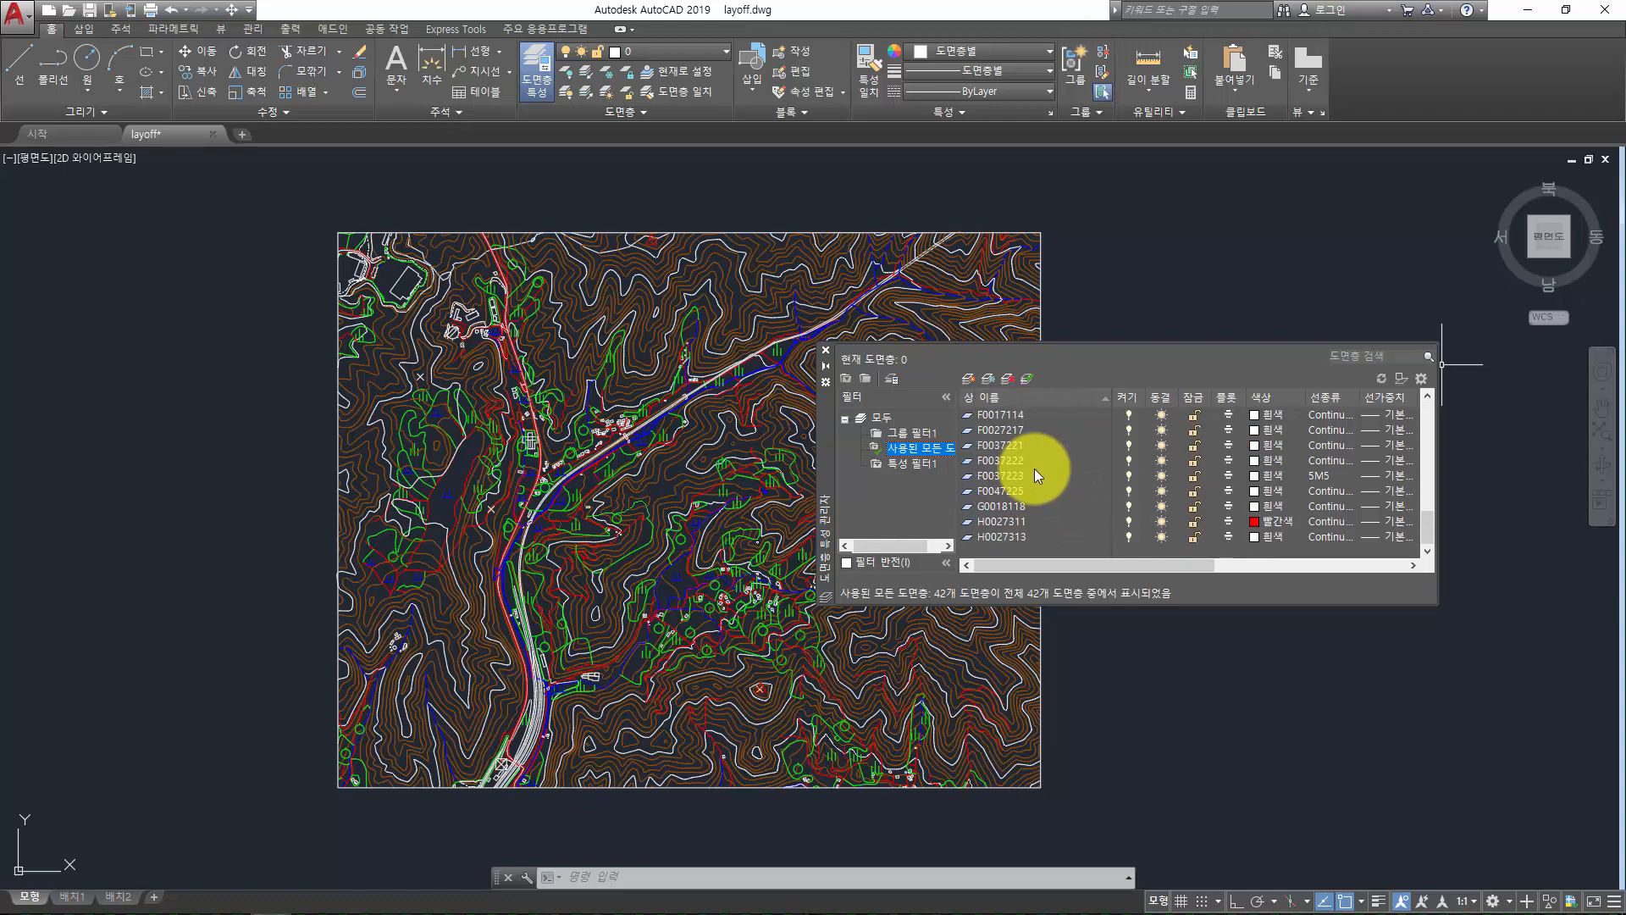
scroll(1034, 470, up, 7)
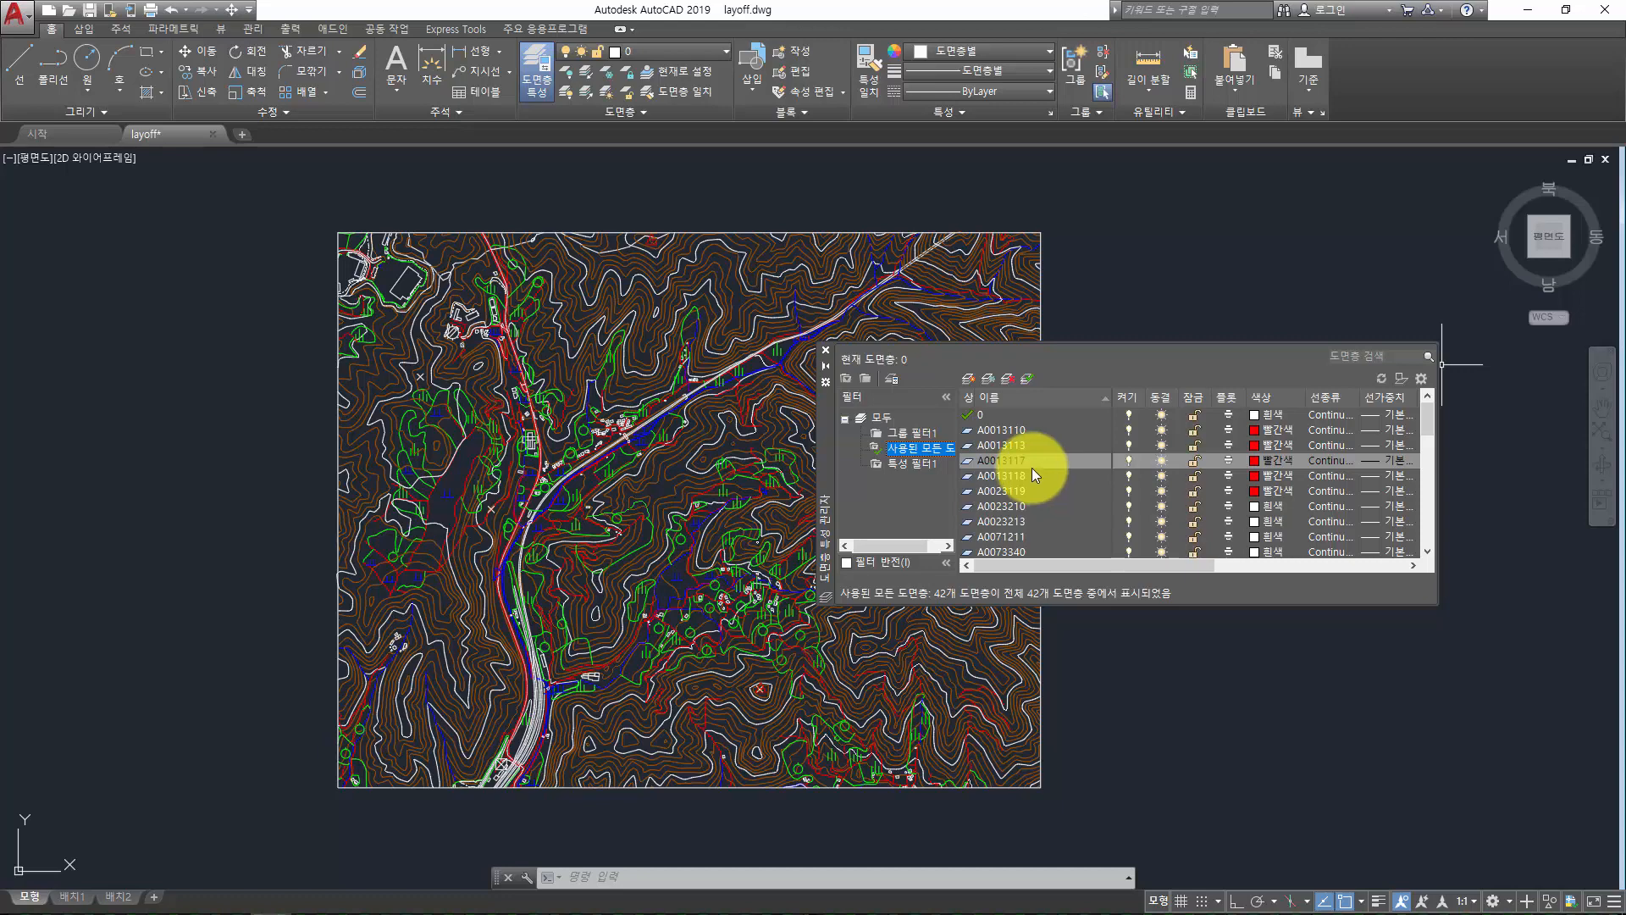
scroll(1032, 468, down, 2)
click(1024, 462)
scroll(1022, 465, down, 1)
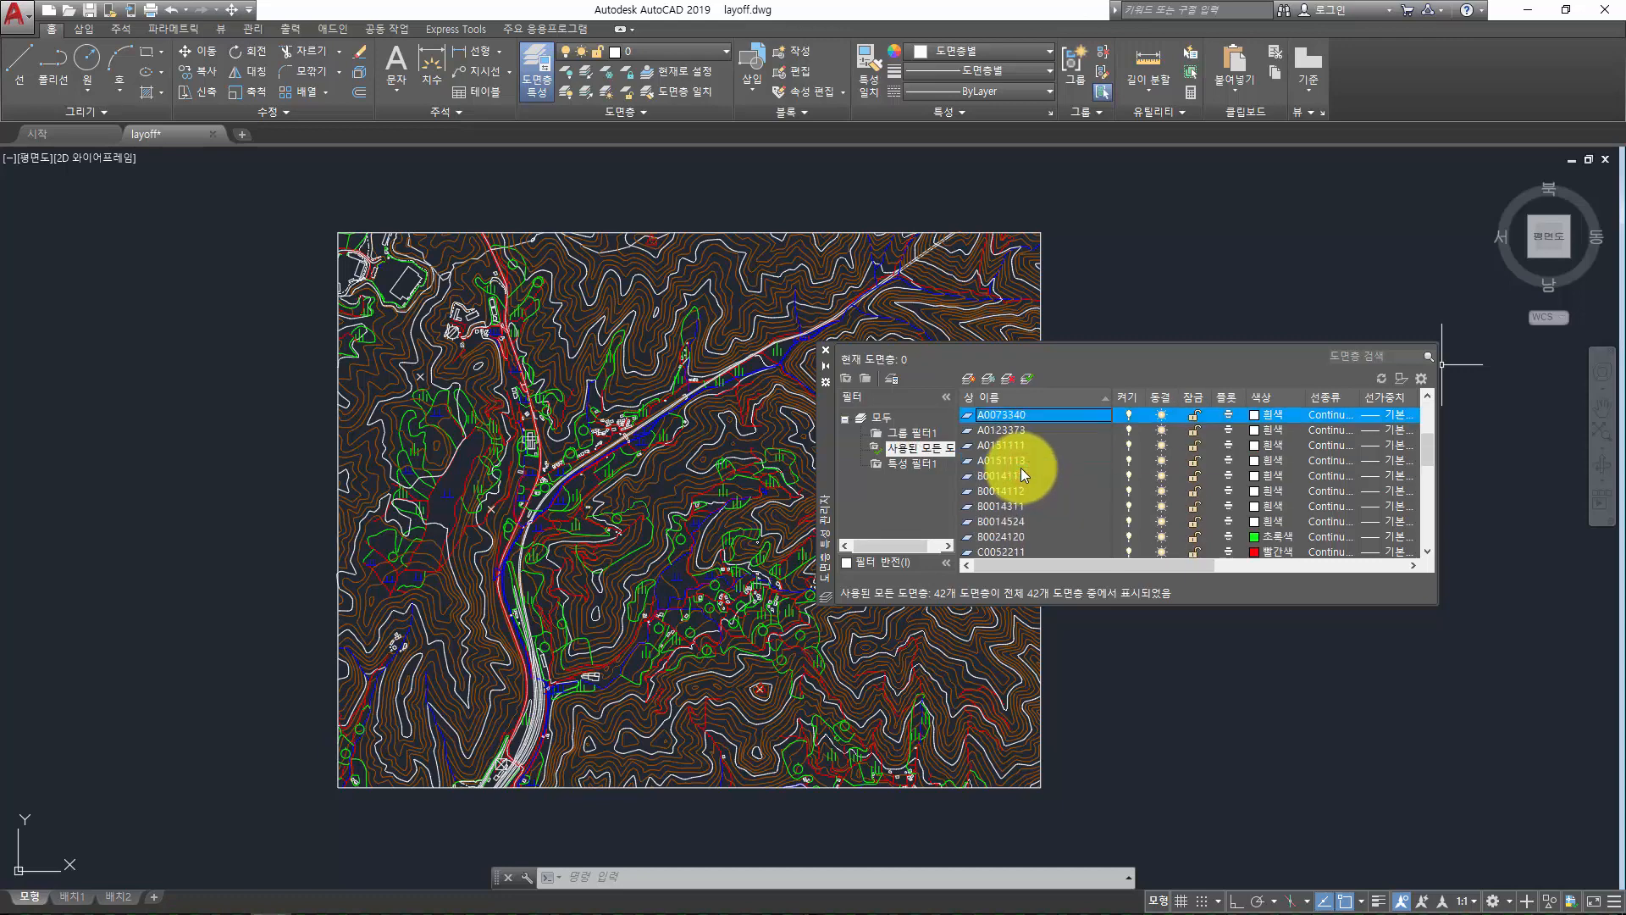
click(1021, 465)
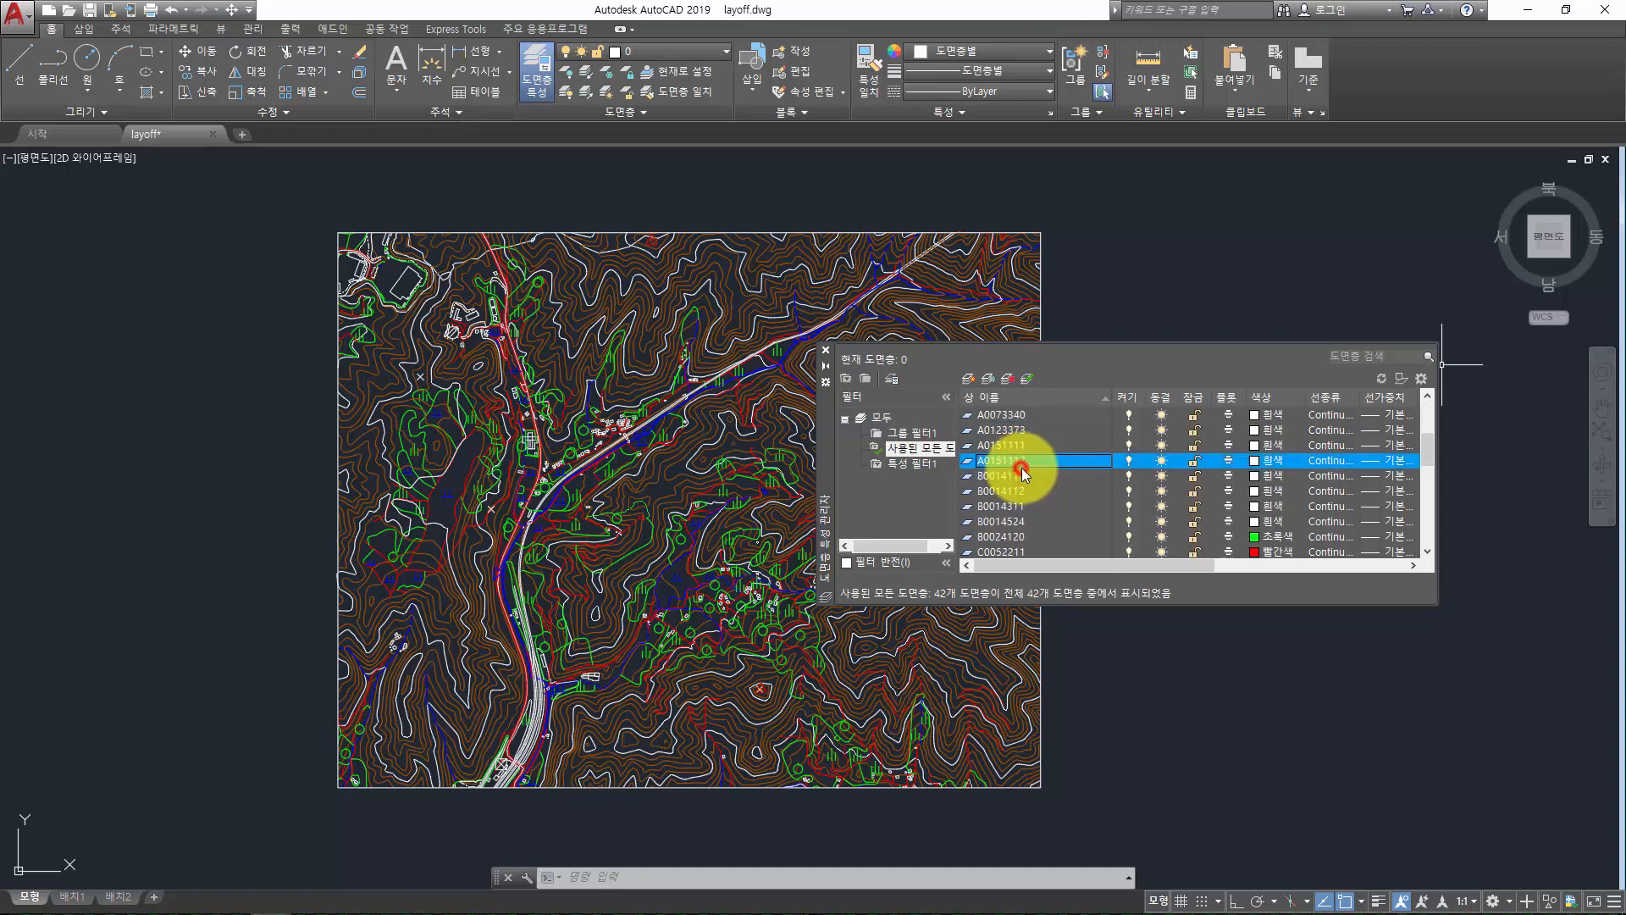
scroll(1023, 467, down, 1)
click(1025, 446)
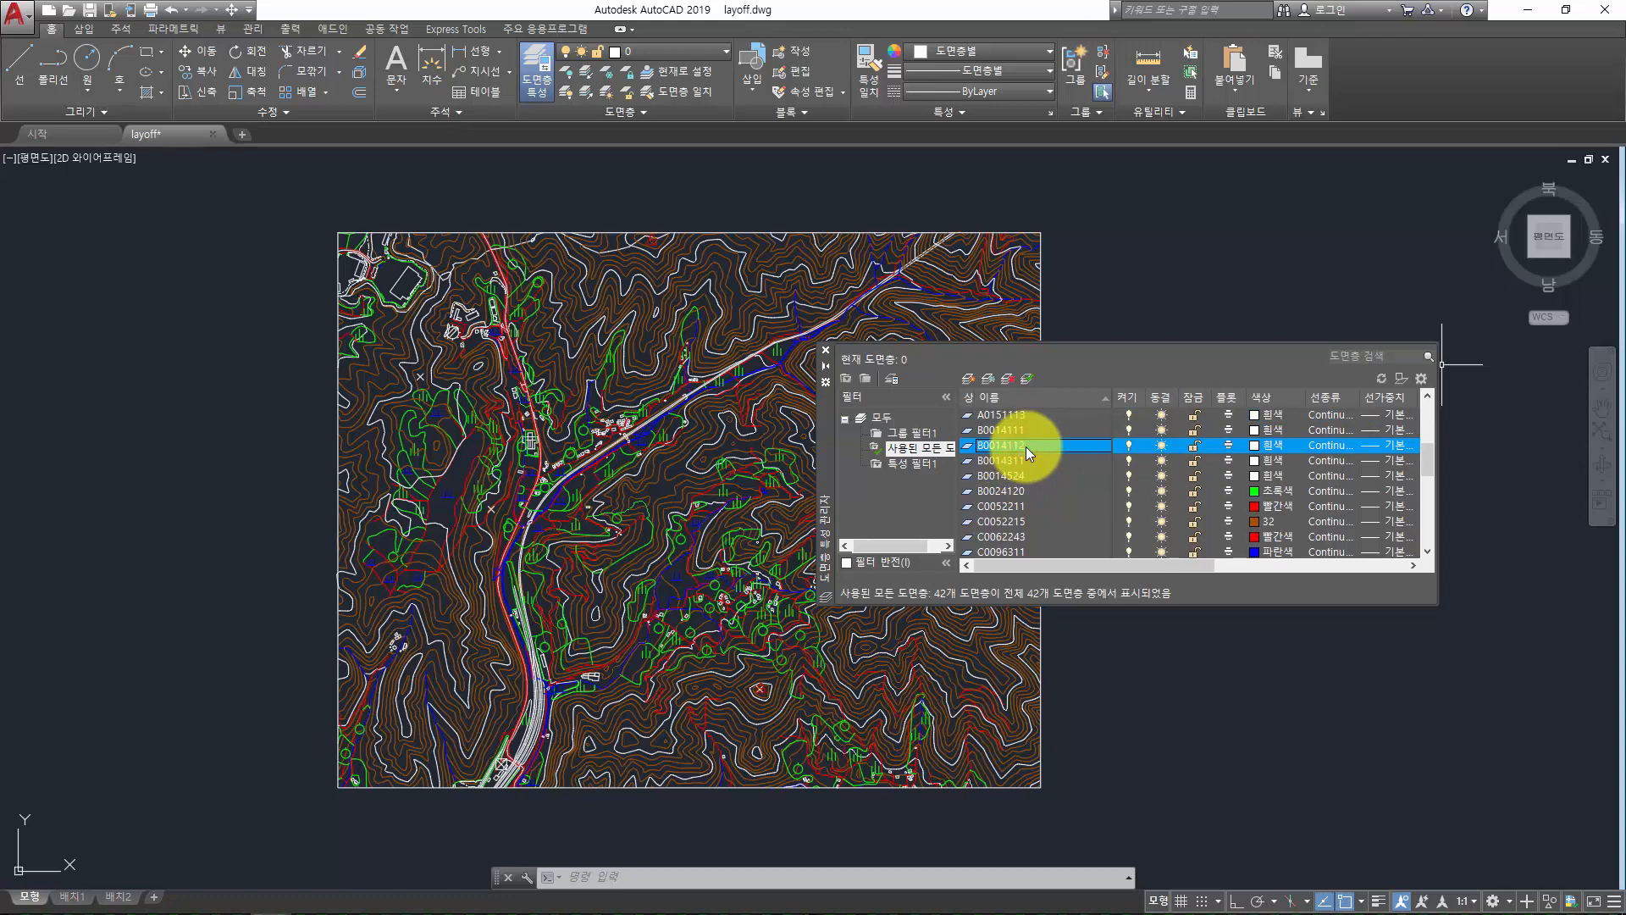
scroll(1025, 446, up, 2)
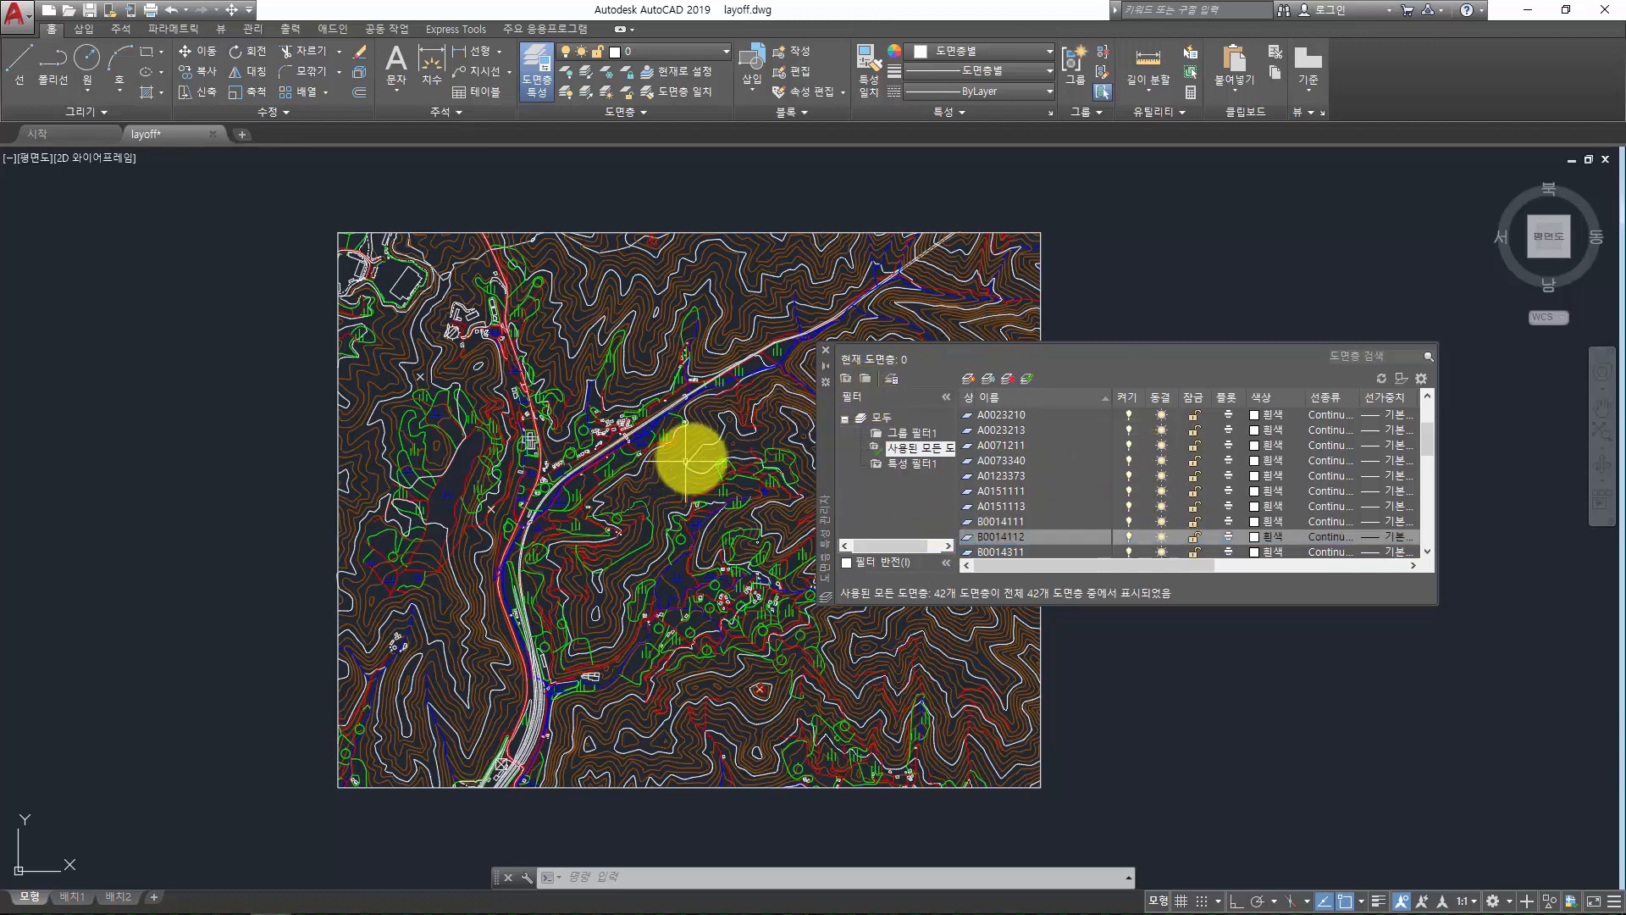
Select a brown contour line to identify its layer, and turn off layer F0017111
click(729, 278)
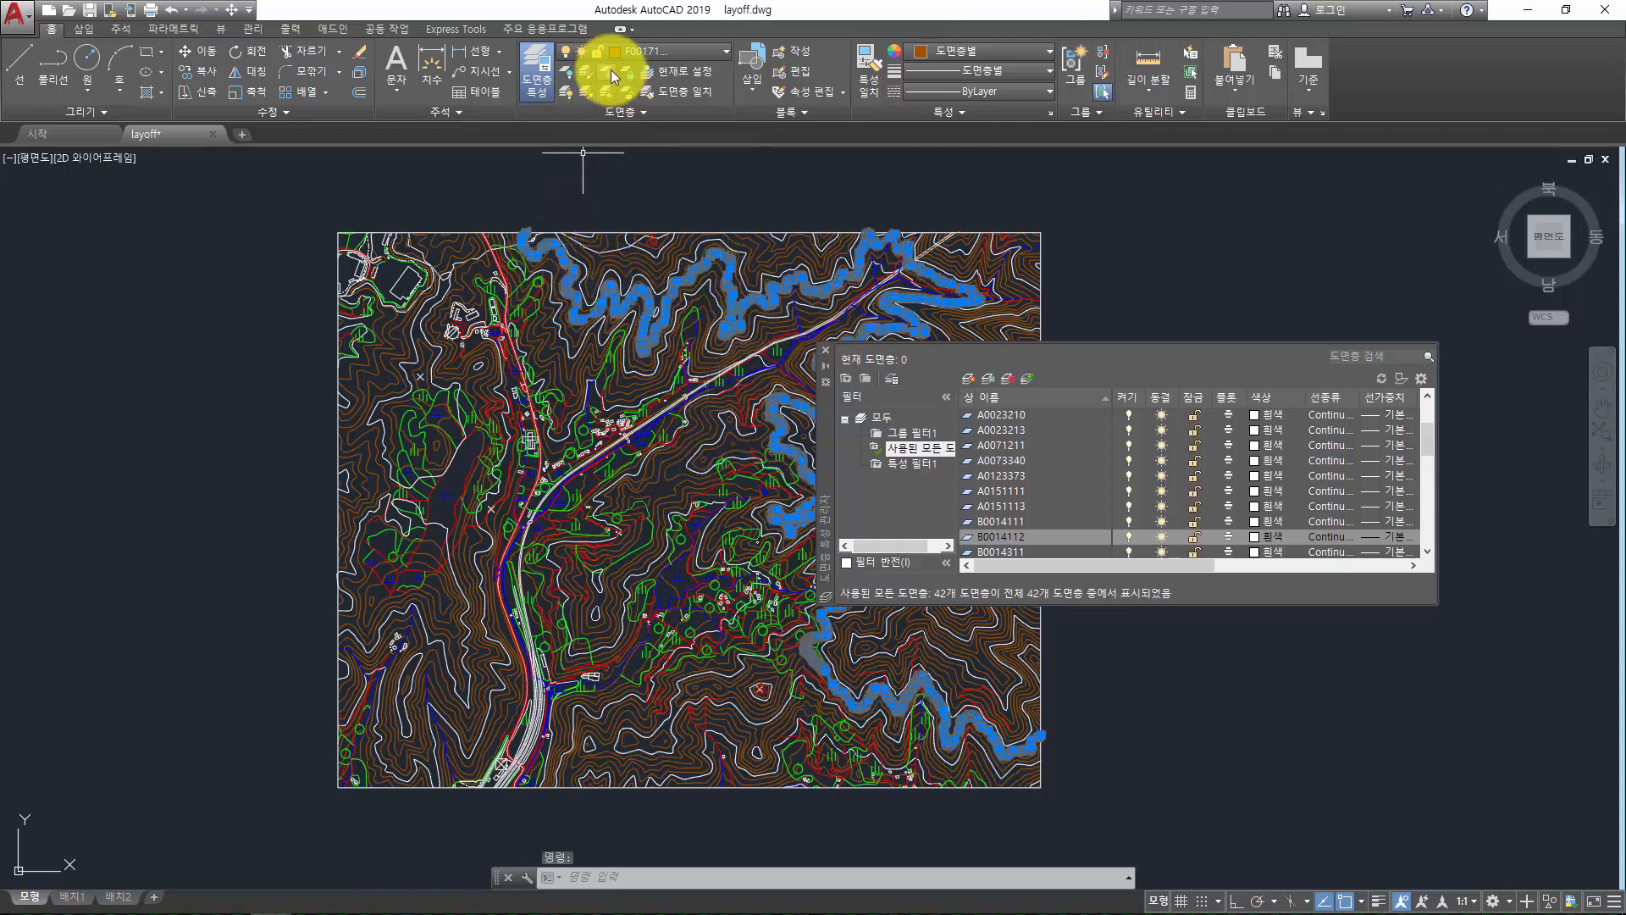
click(631, 51)
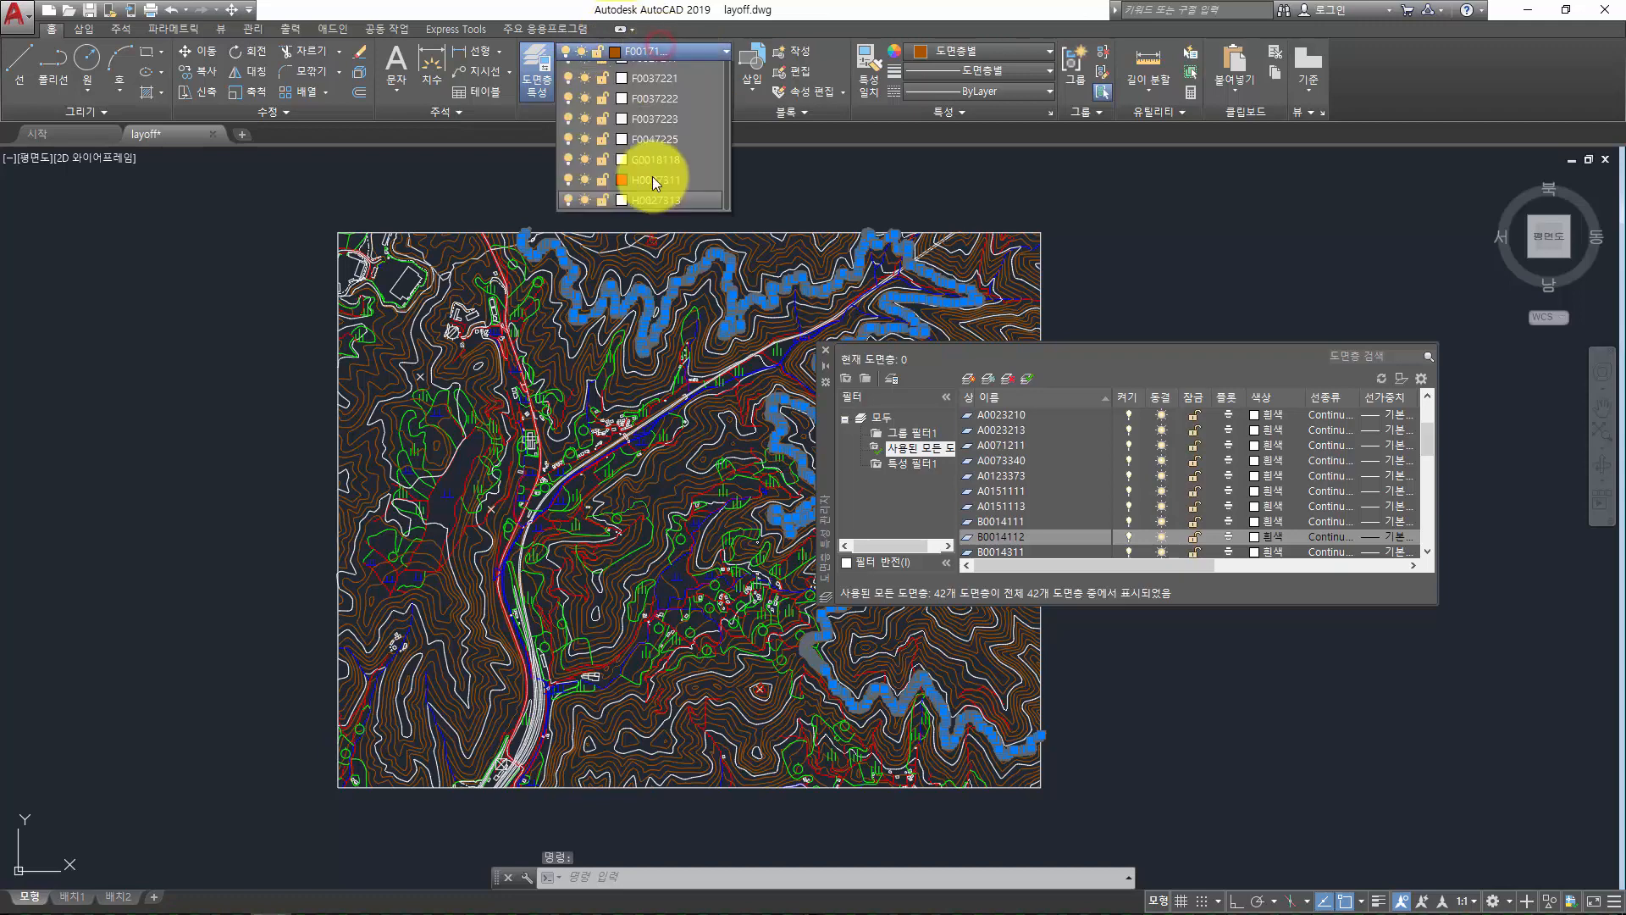
click(573, 481)
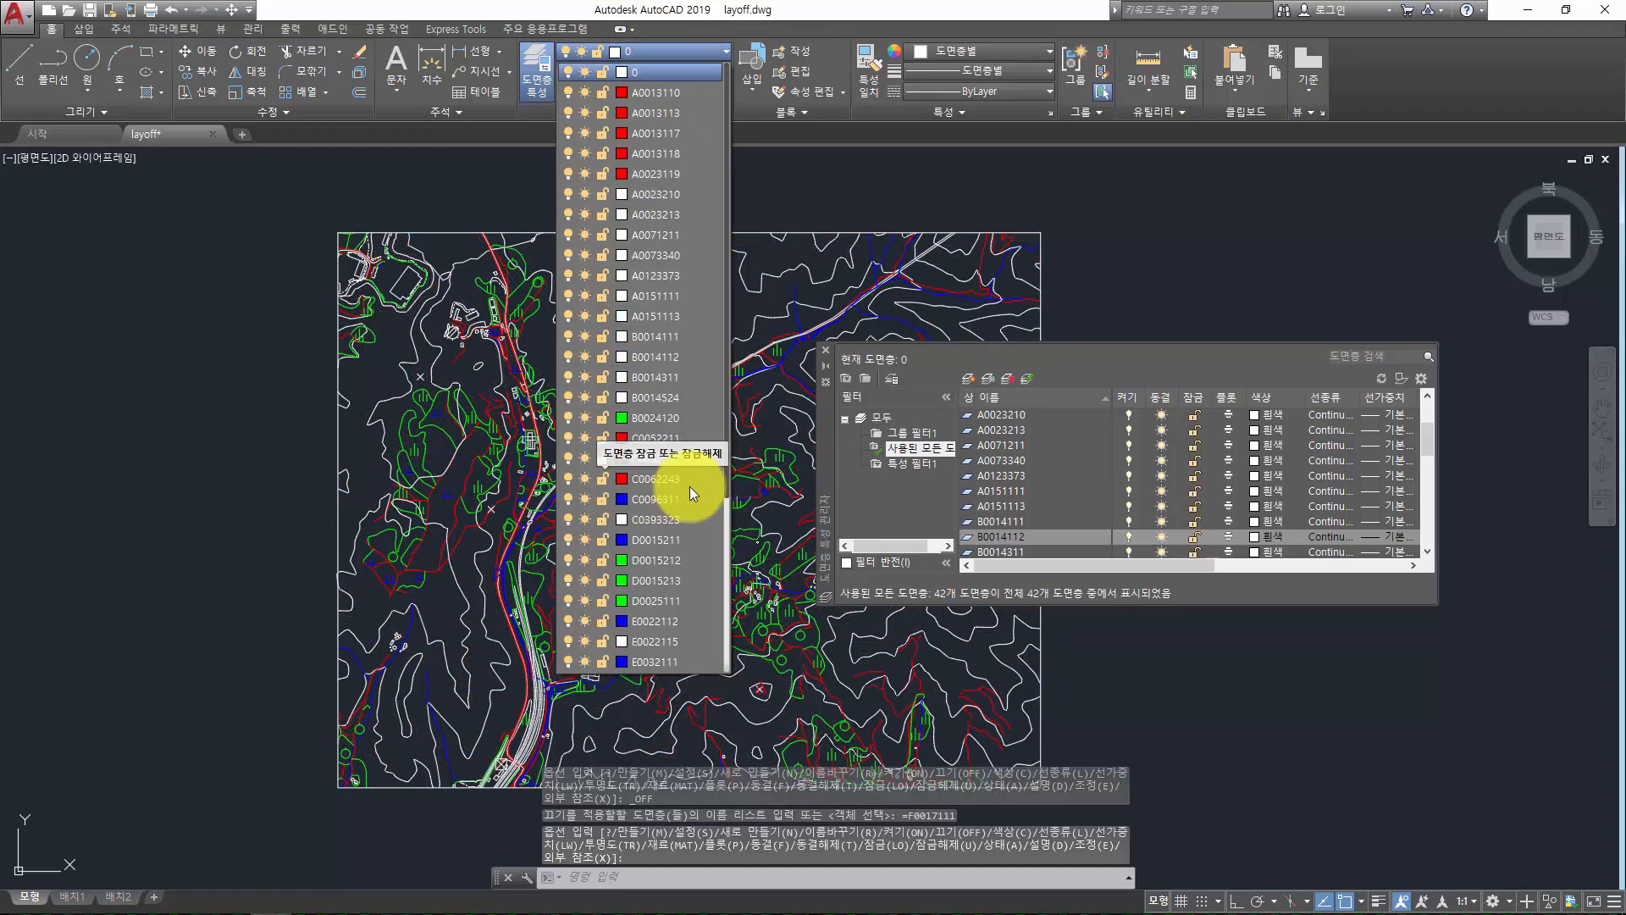
Turn layer F0017111 back on
scroll(672, 483, down, 4)
click(568, 479)
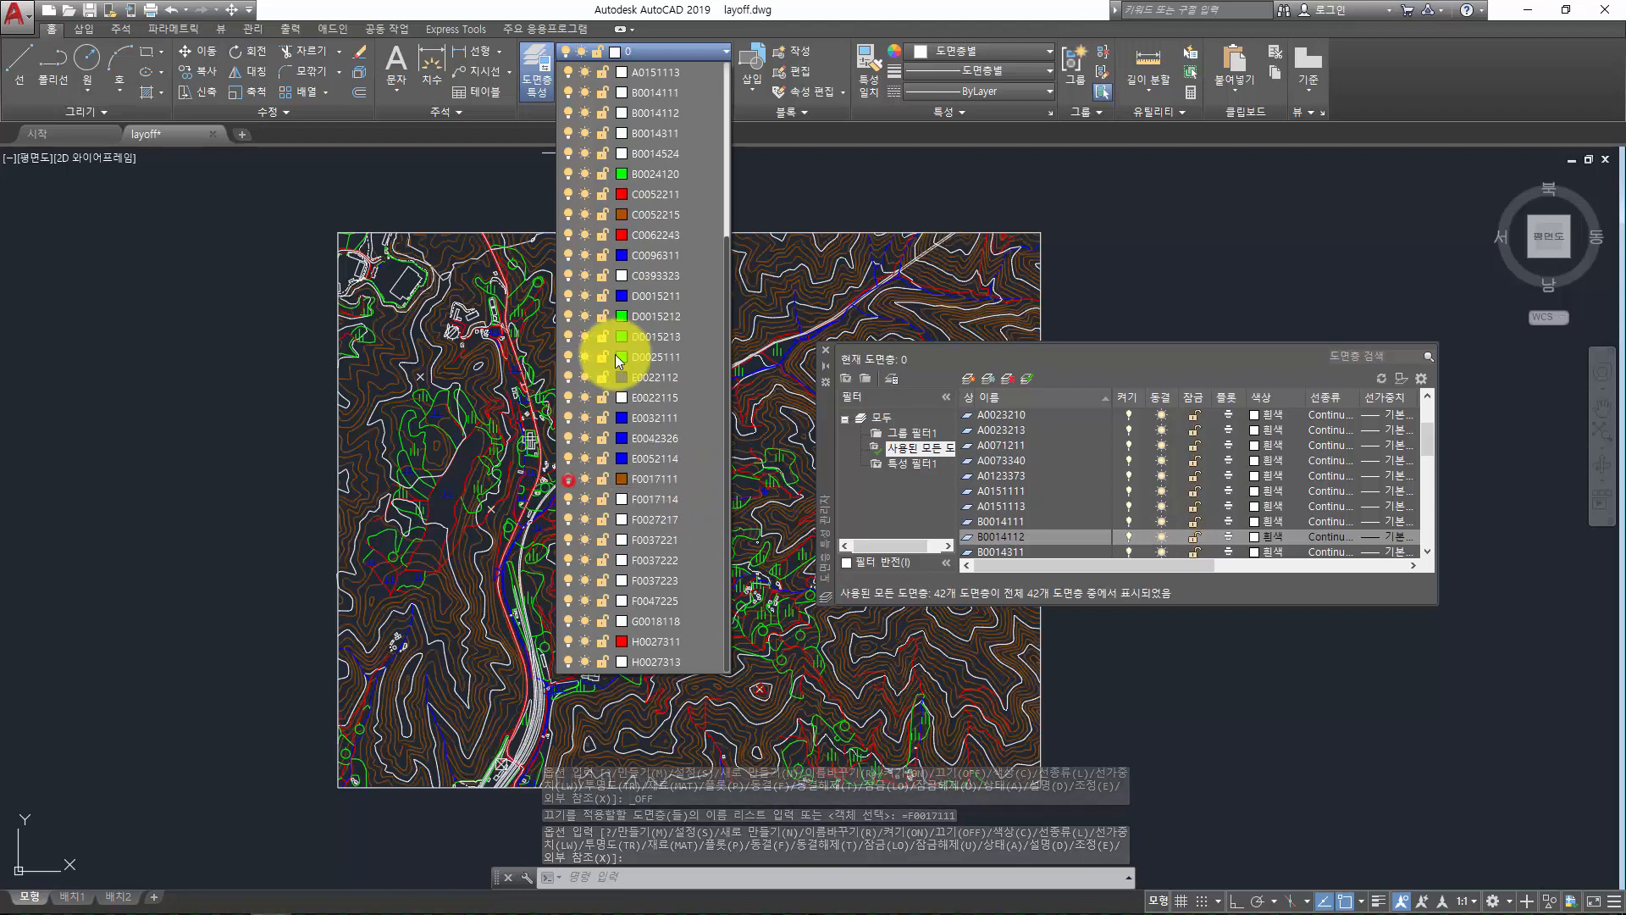
click(829, 278)
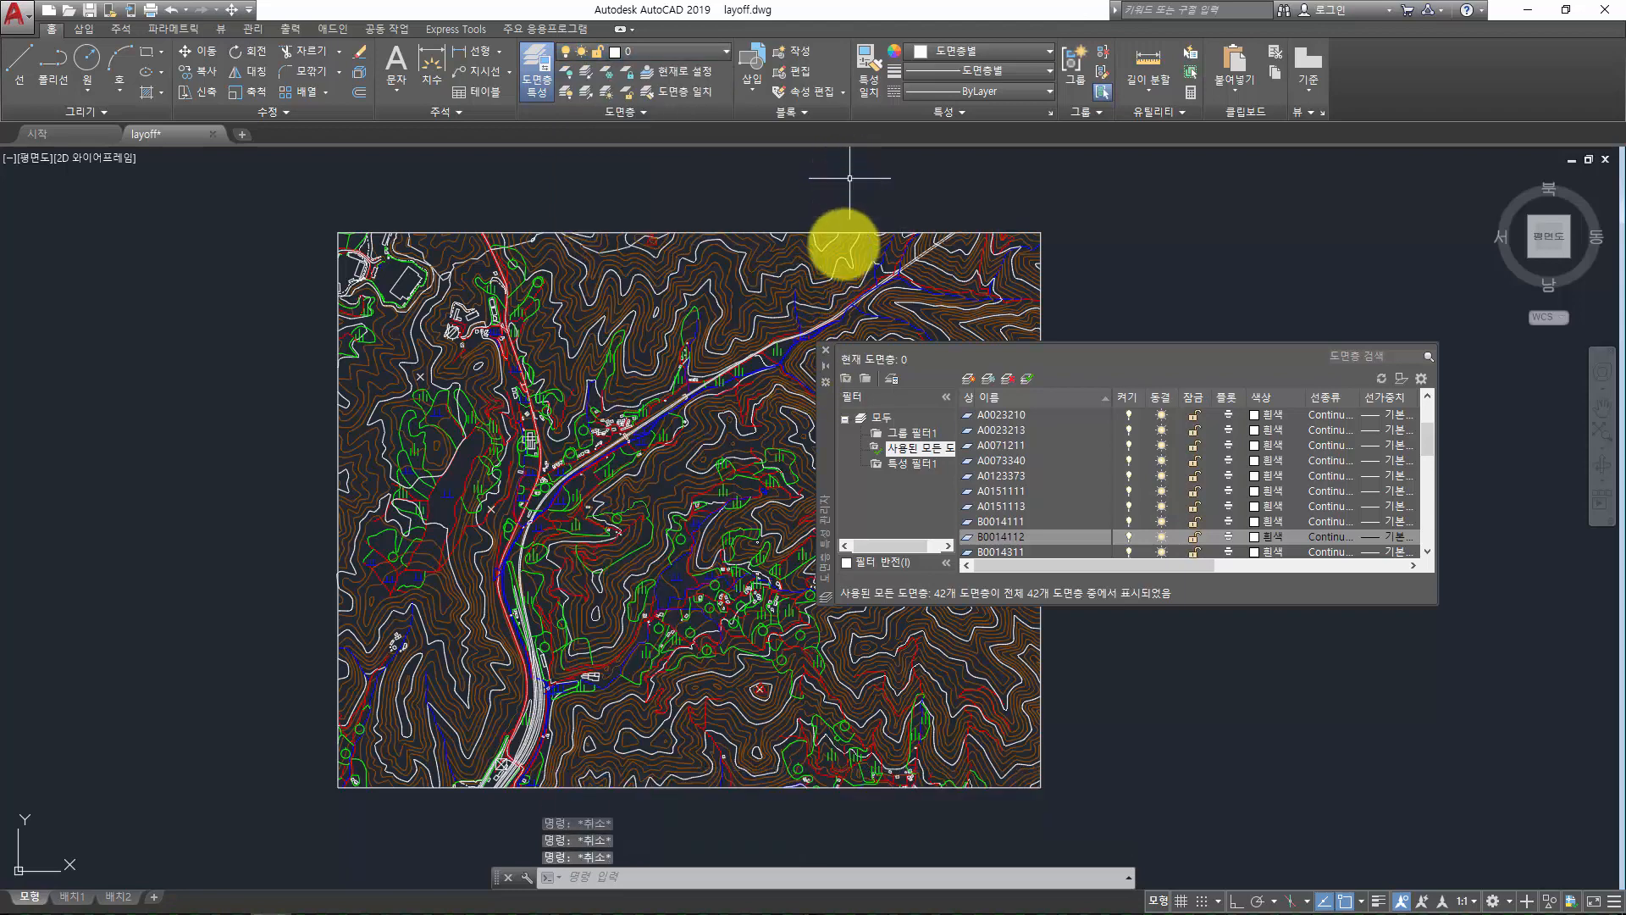
Close the Layer Properties Manager and clear any active command
click(826, 350)
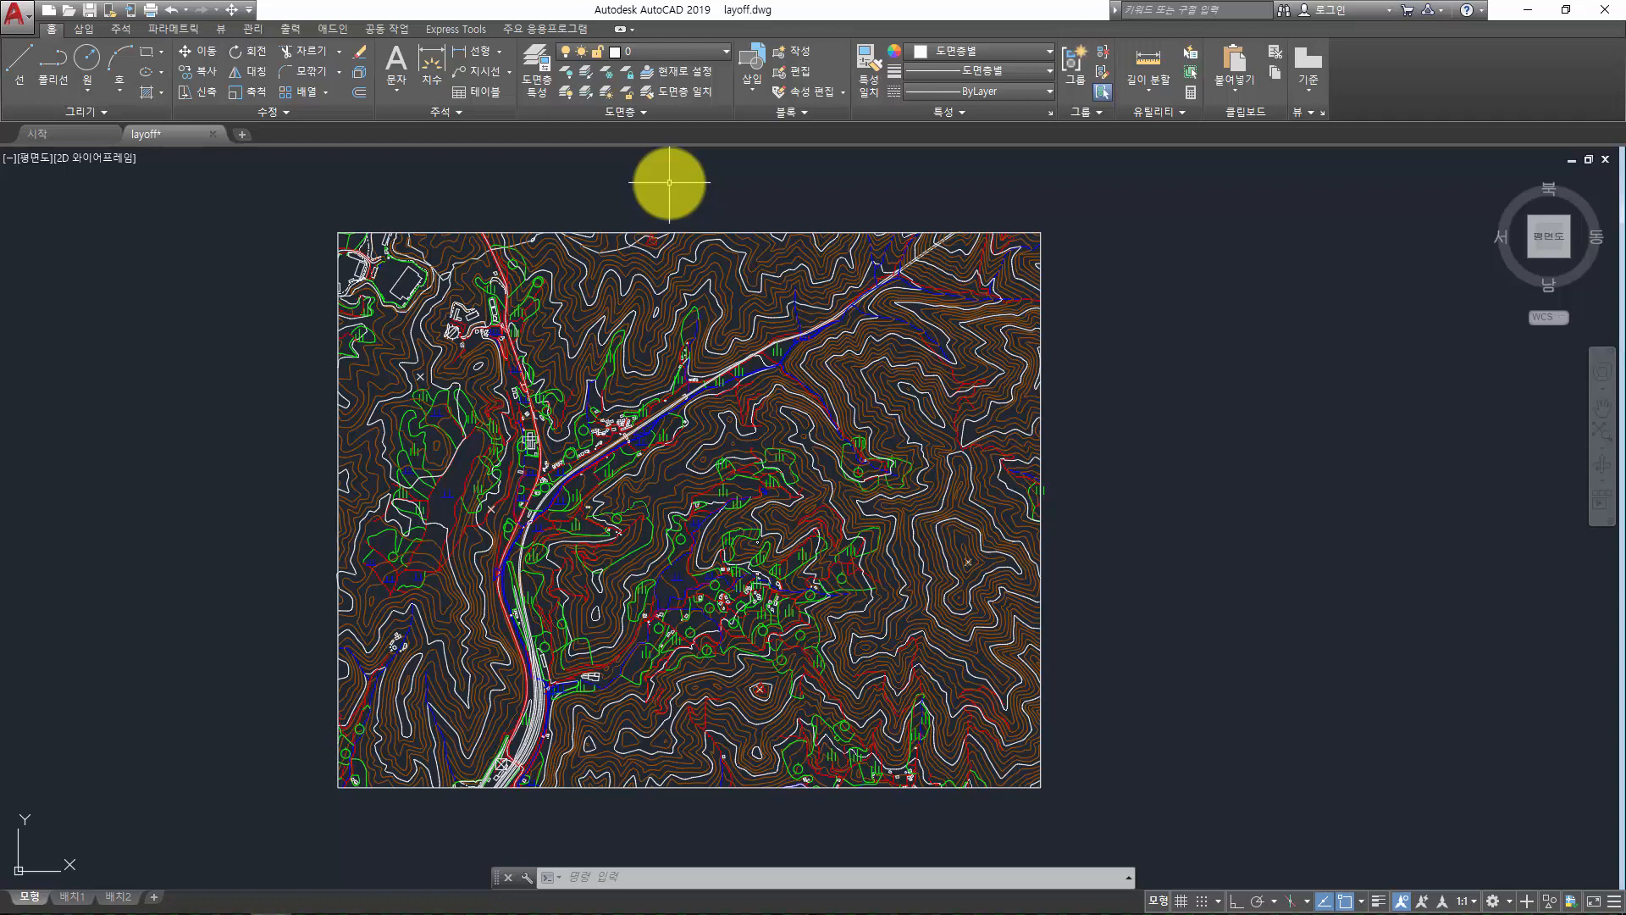
key(Escape)
key(Escape)
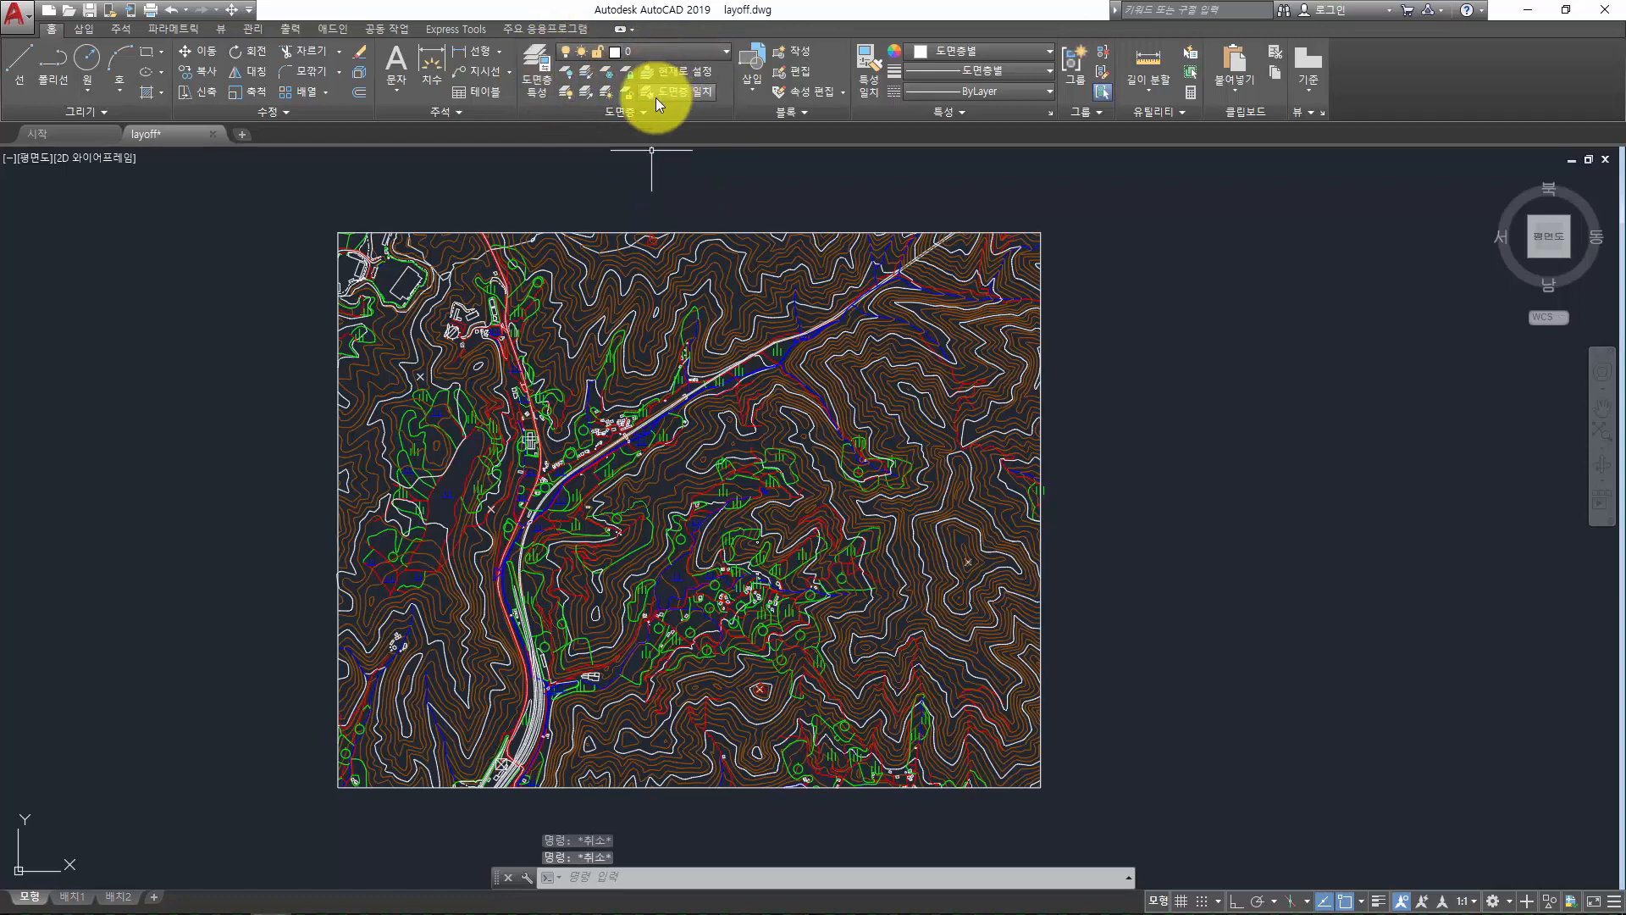
key(Escape)
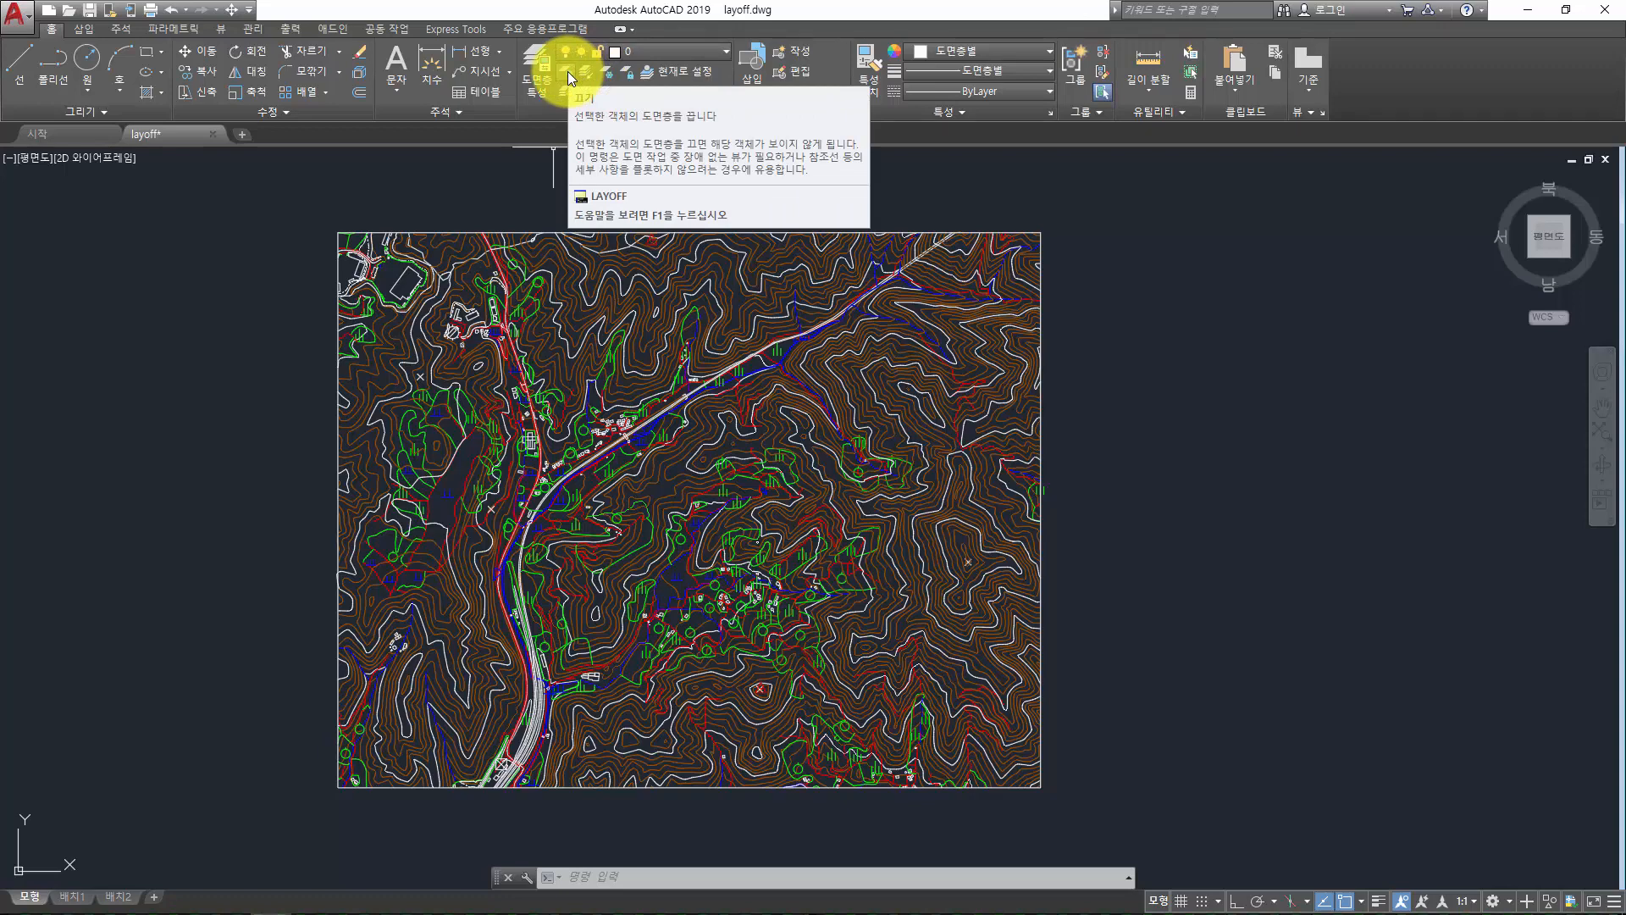
Turn off the brown contour layer by picking one of its lines with LAYOFF, and check its state in the layer list
key(Escape)
key(Escape)
key(Escape)
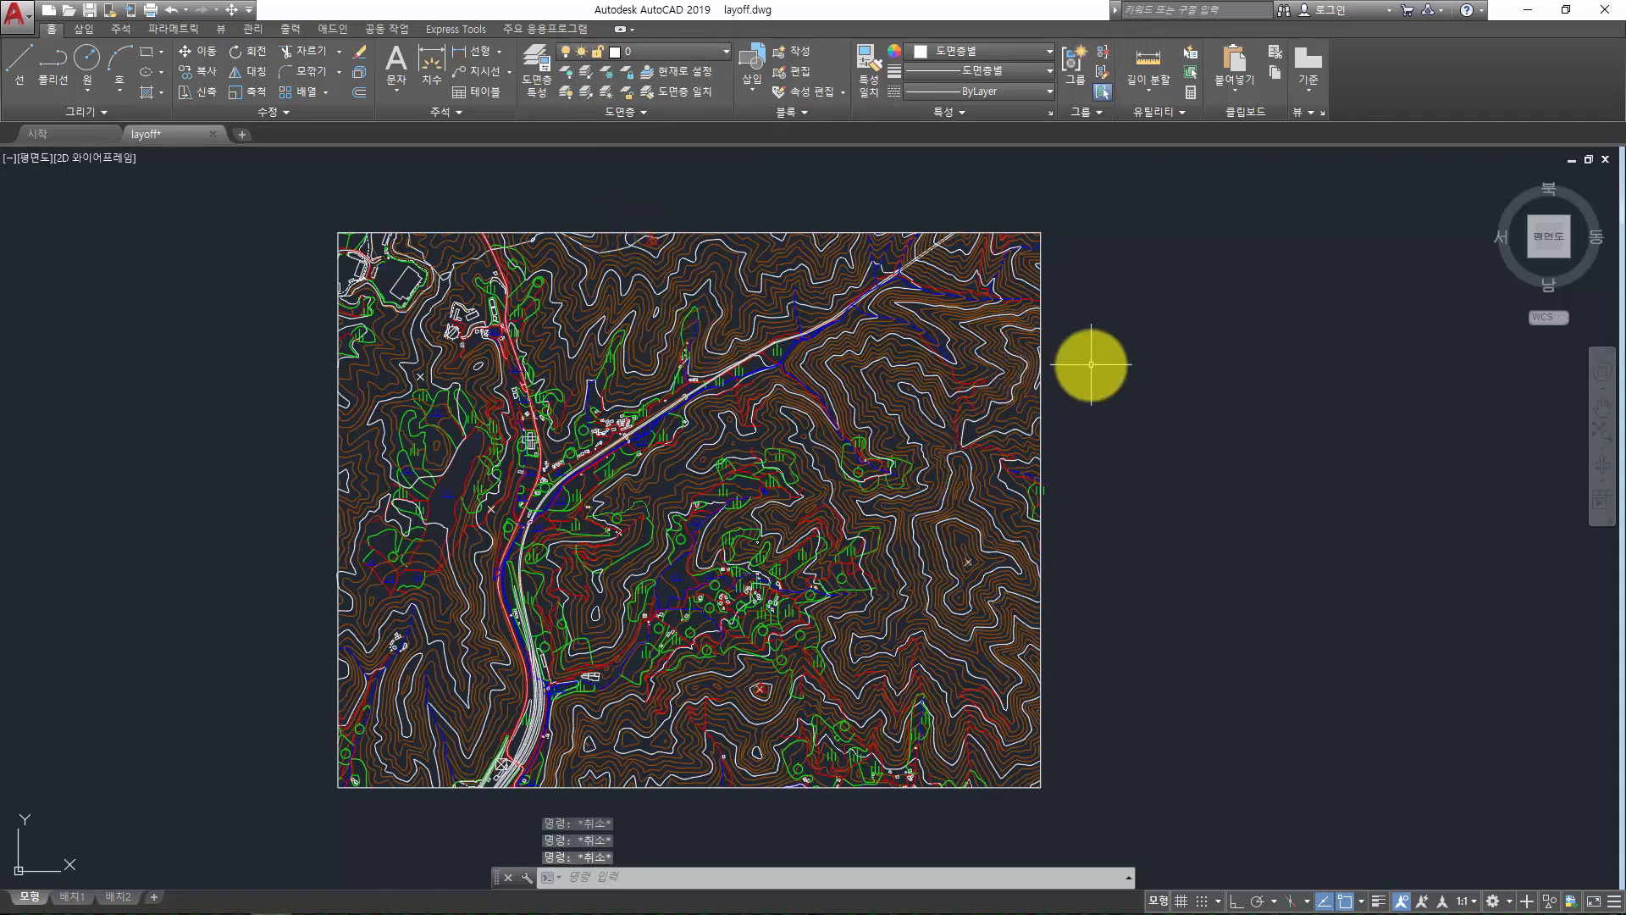
text(layoff)
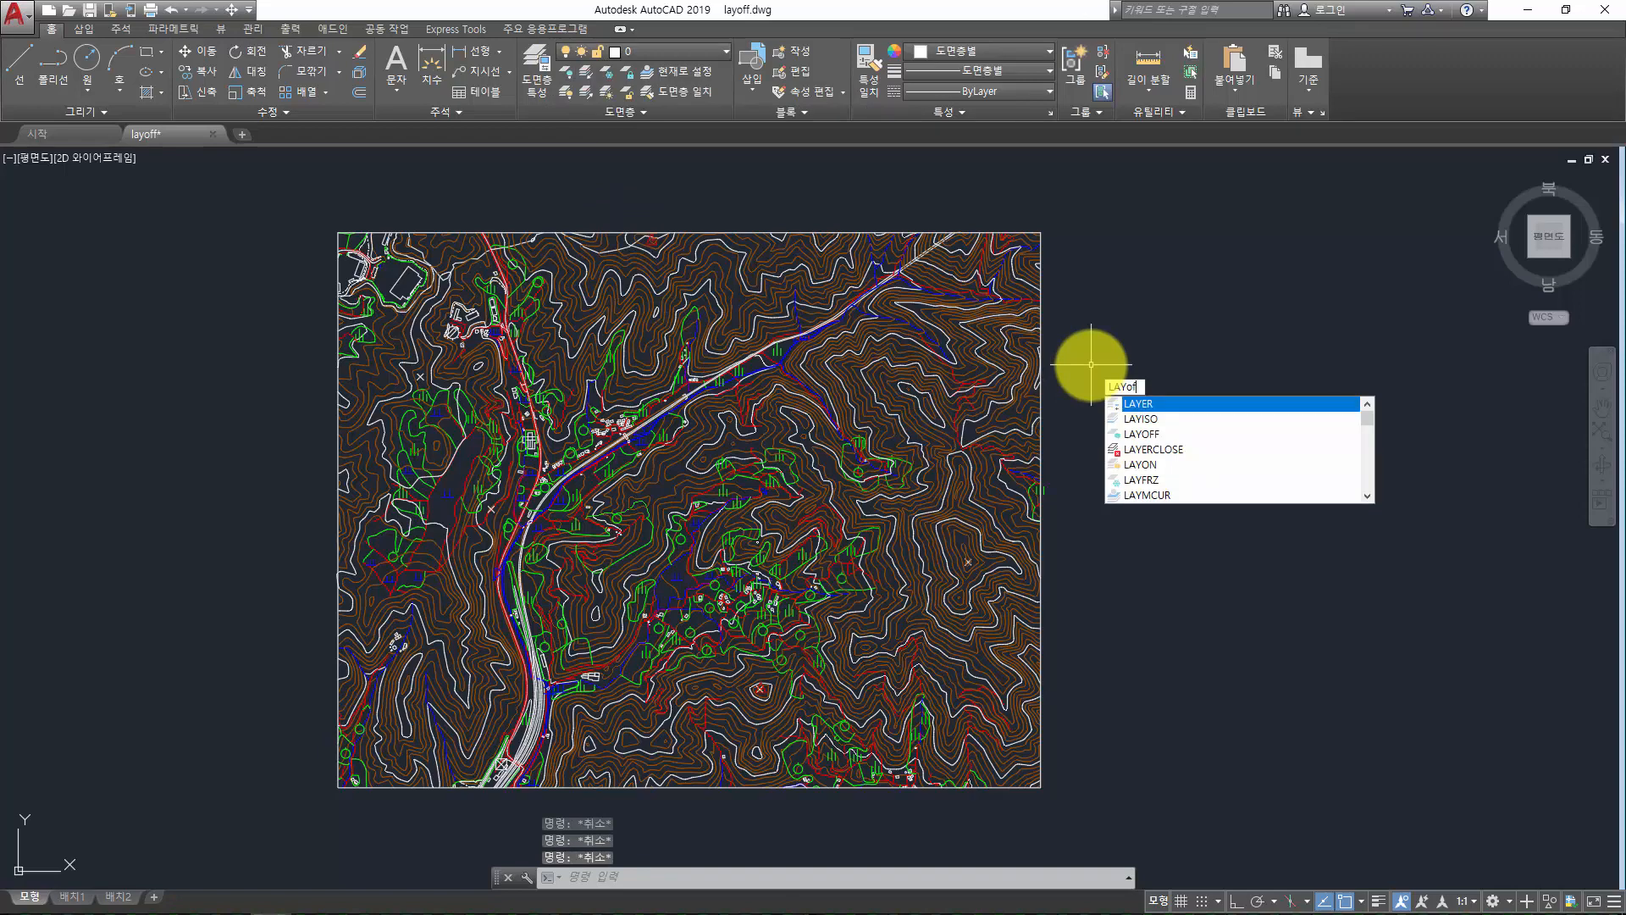
key(Return)
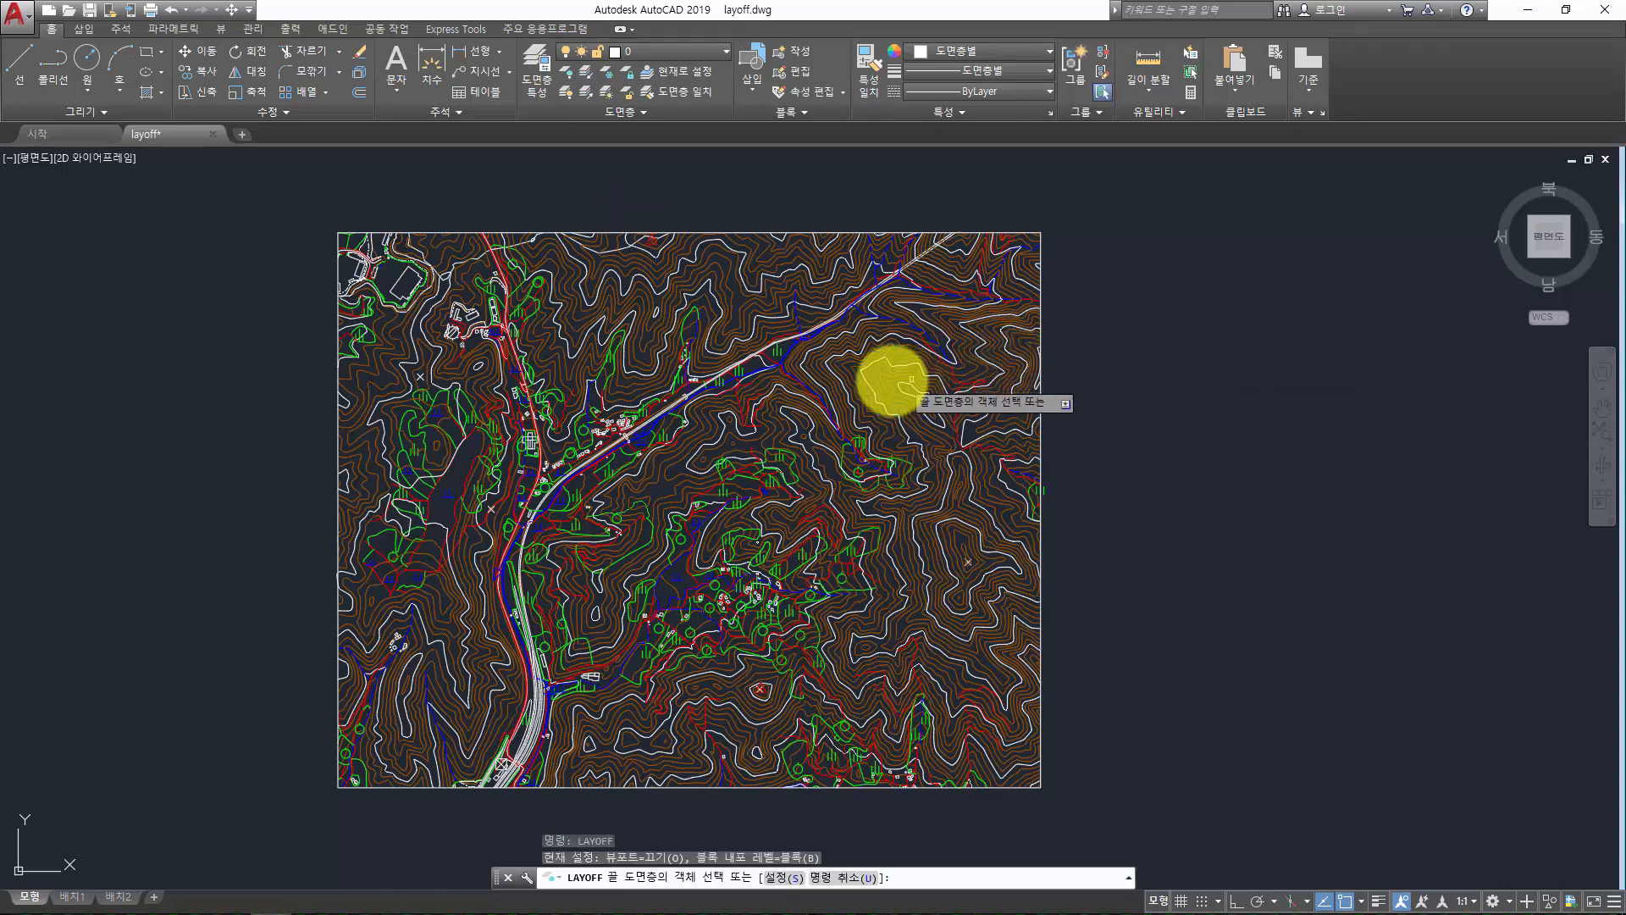
click(846, 373)
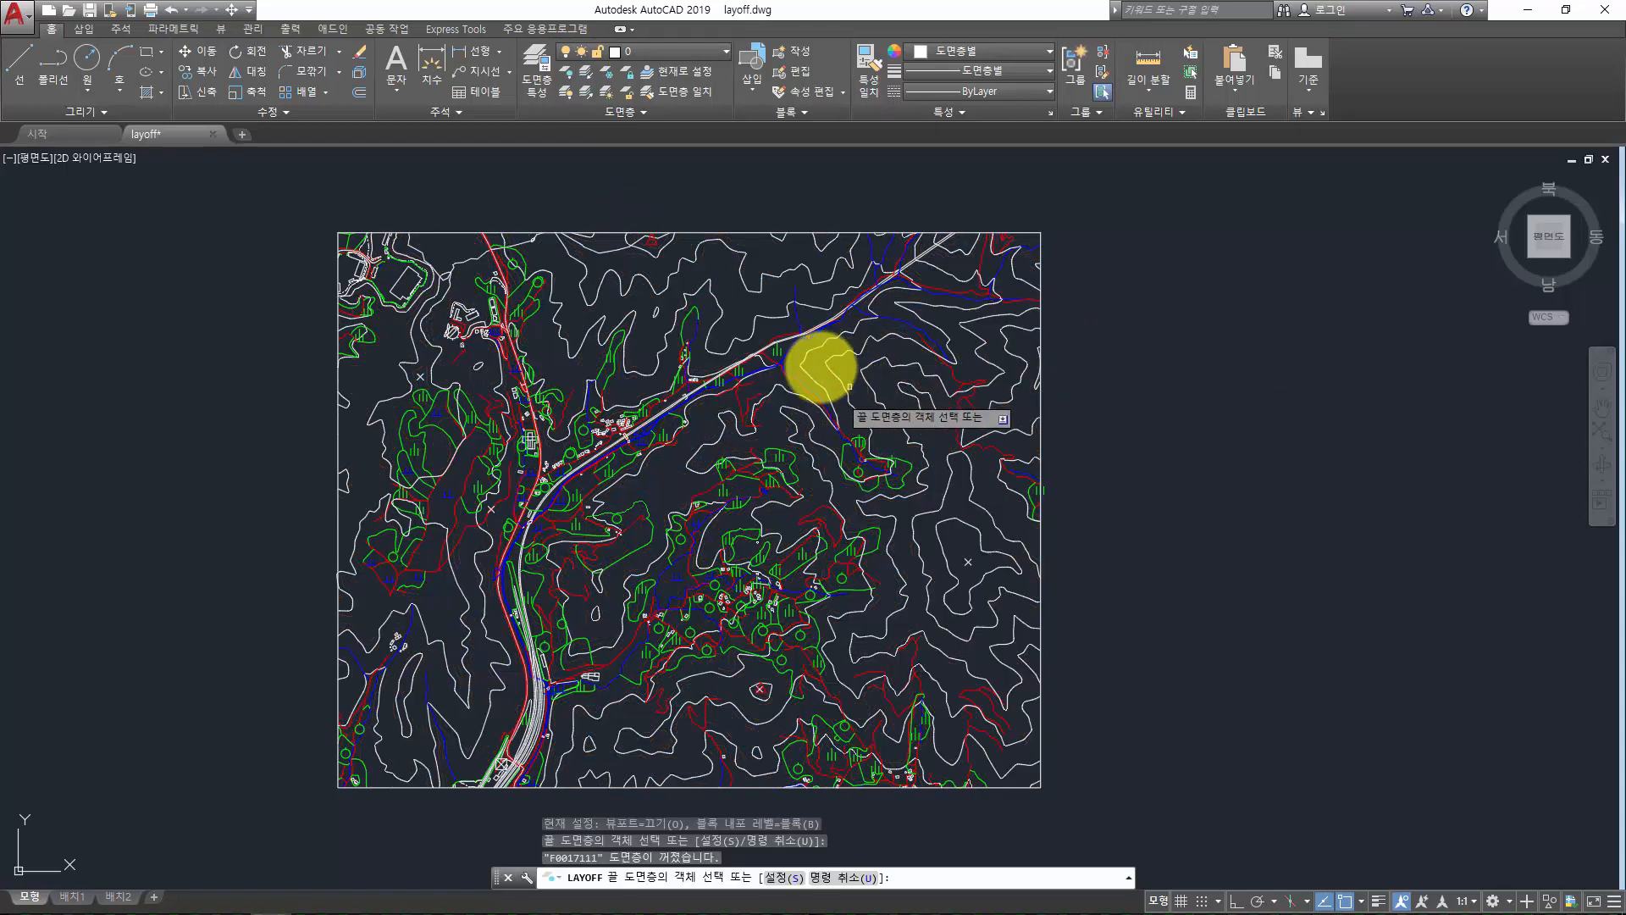
click(674, 52)
scroll(636, 423, down, 4)
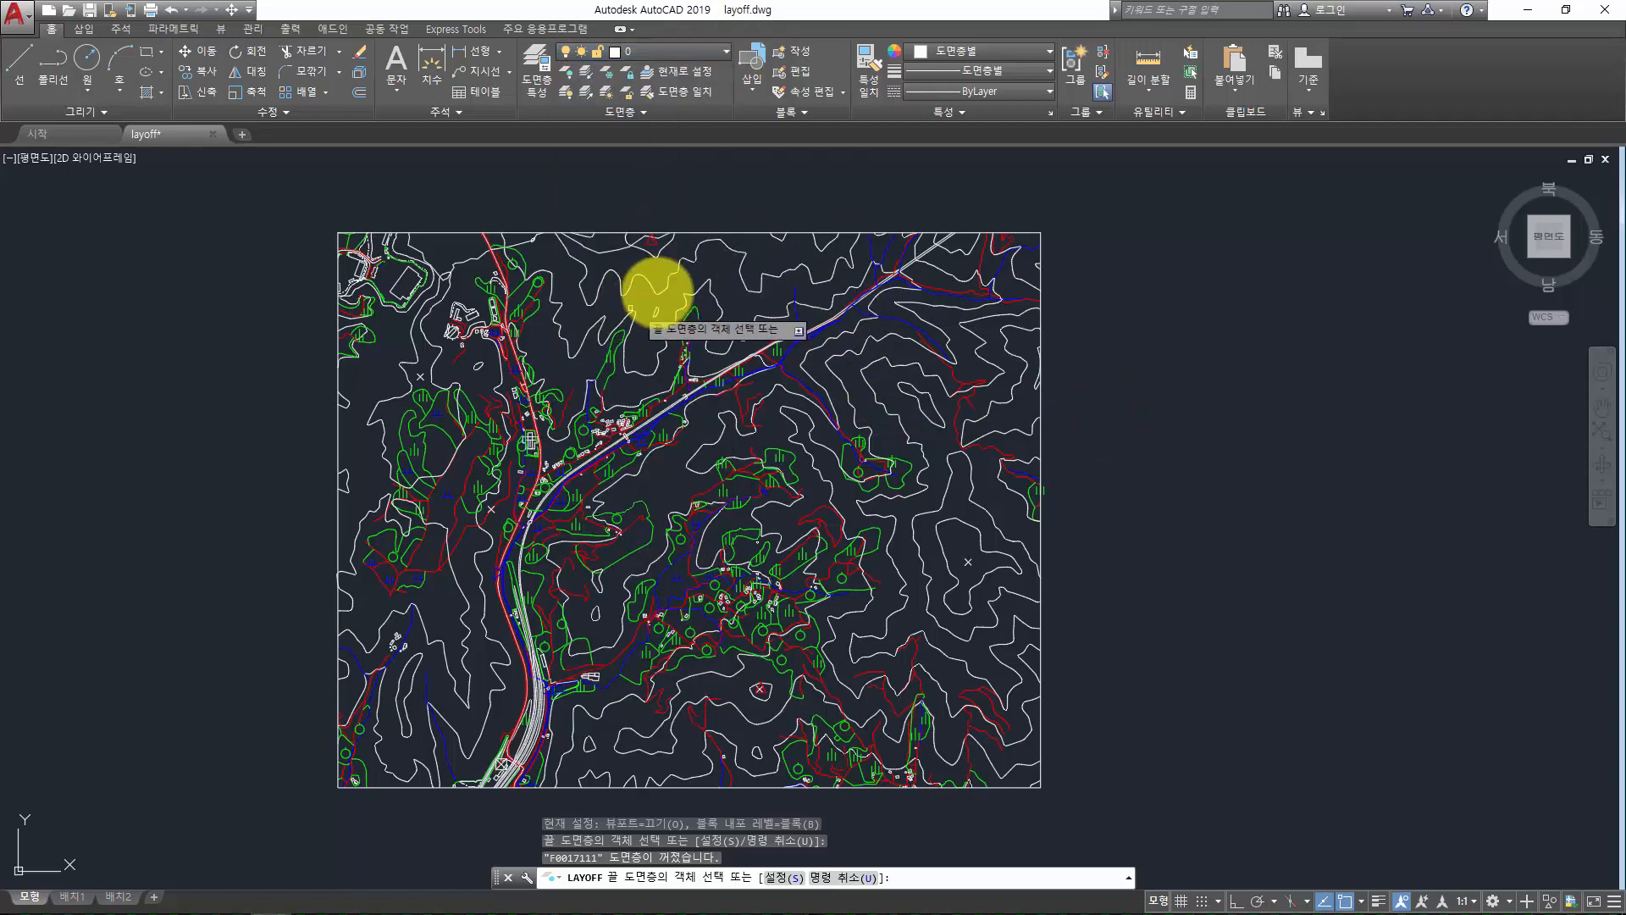
Turn off the white contour layer by picking one of its lines, and check its state in the layer list
click(678, 274)
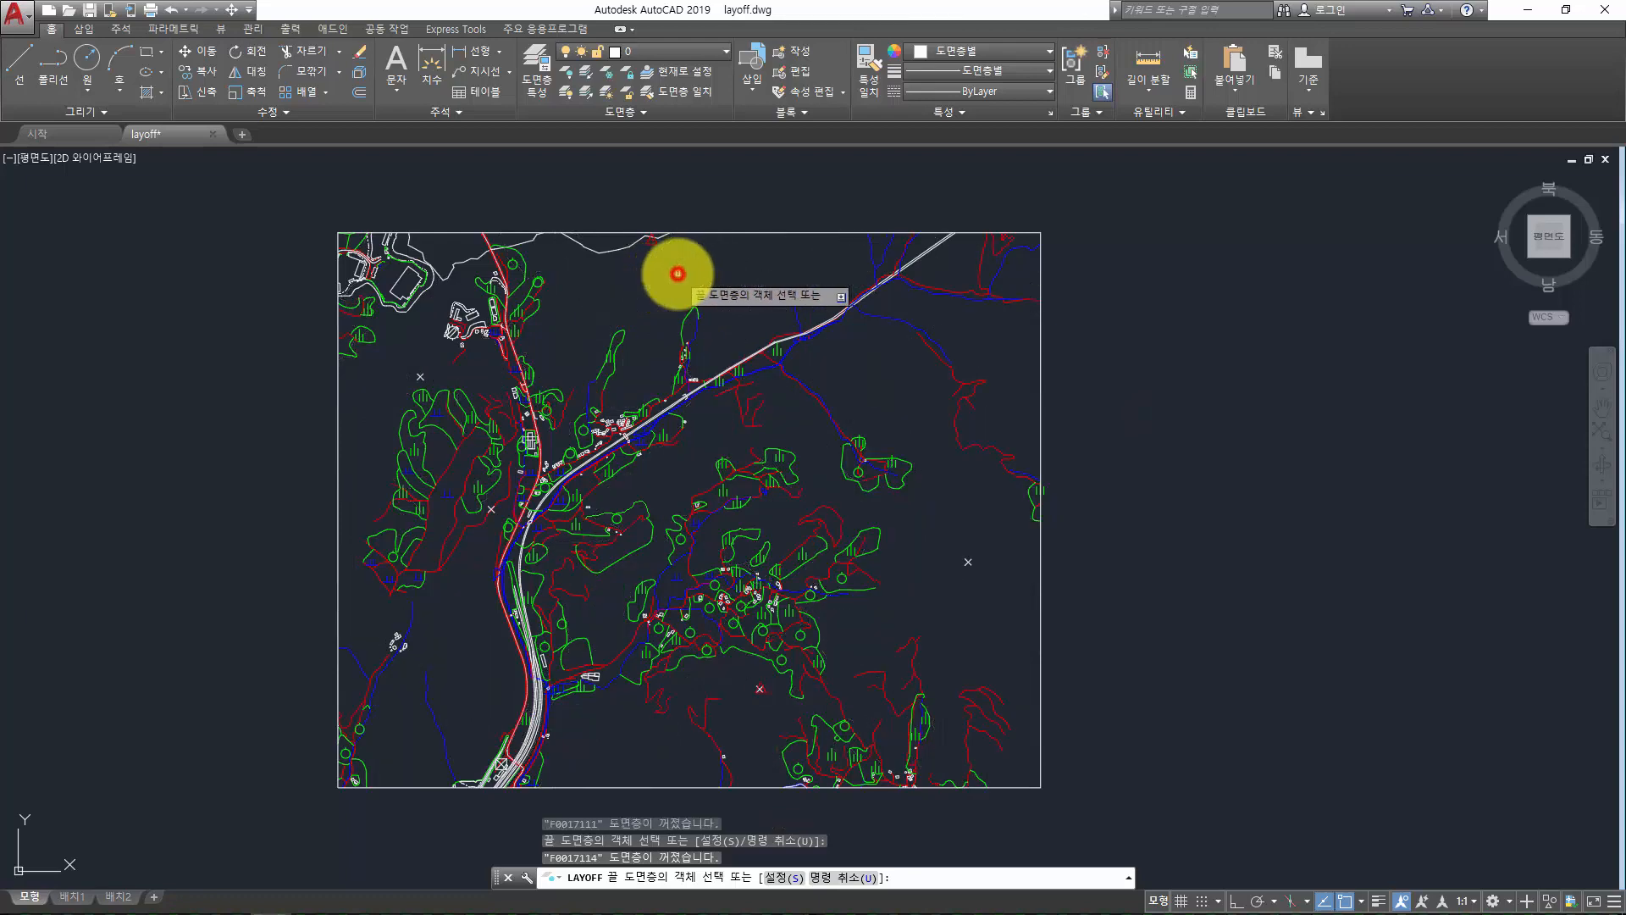
click(690, 53)
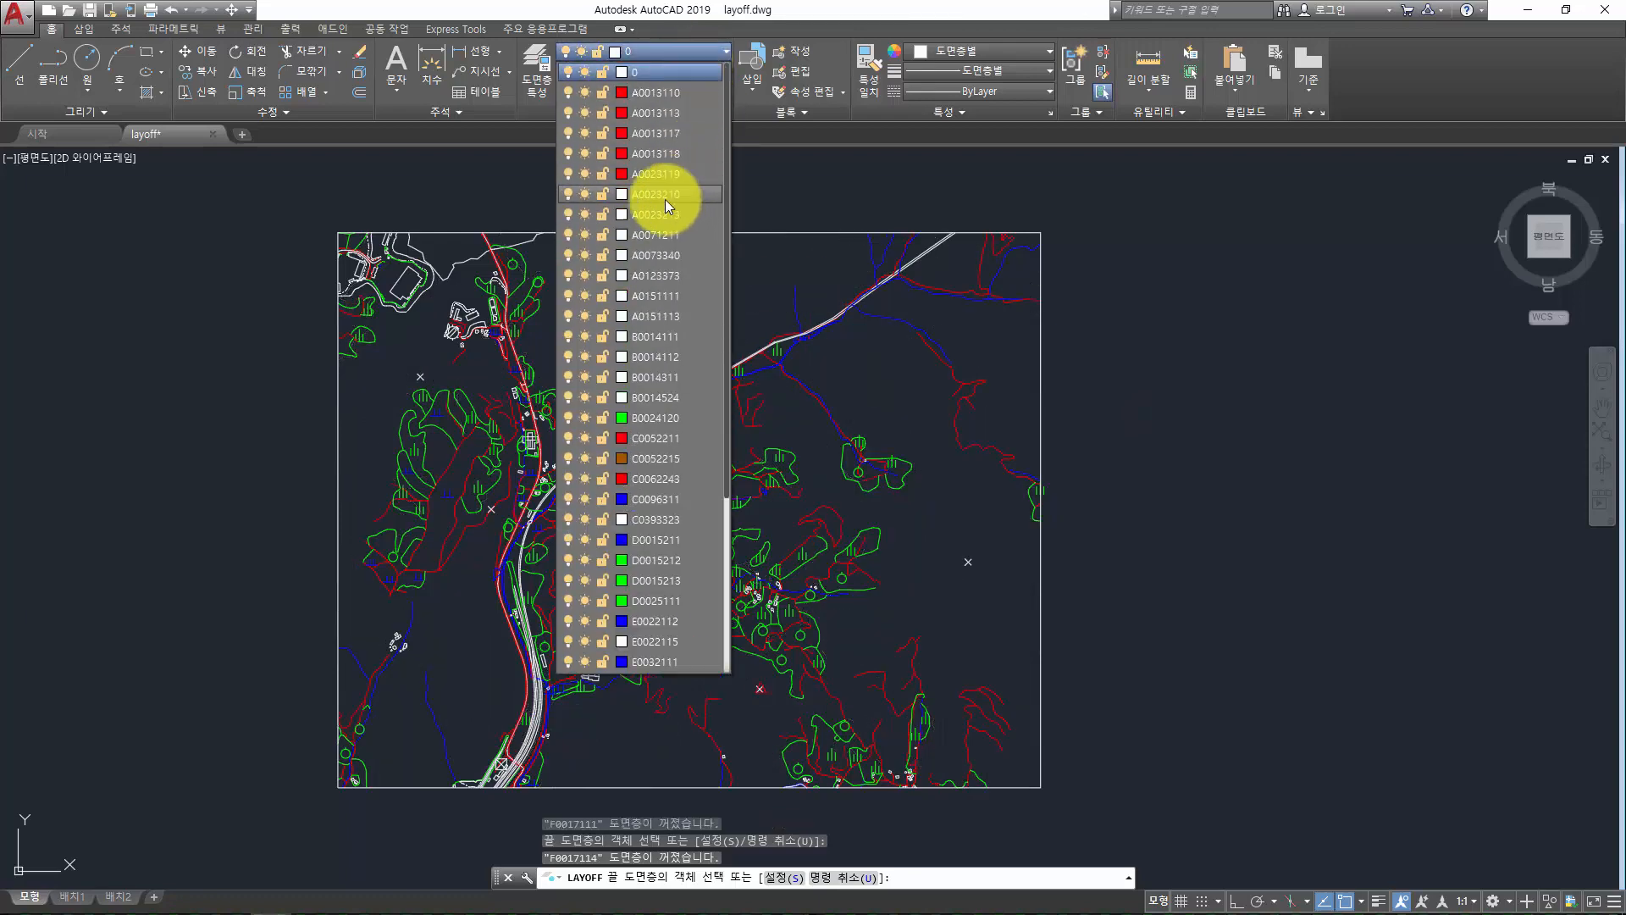
scroll(660, 220, down, 4)
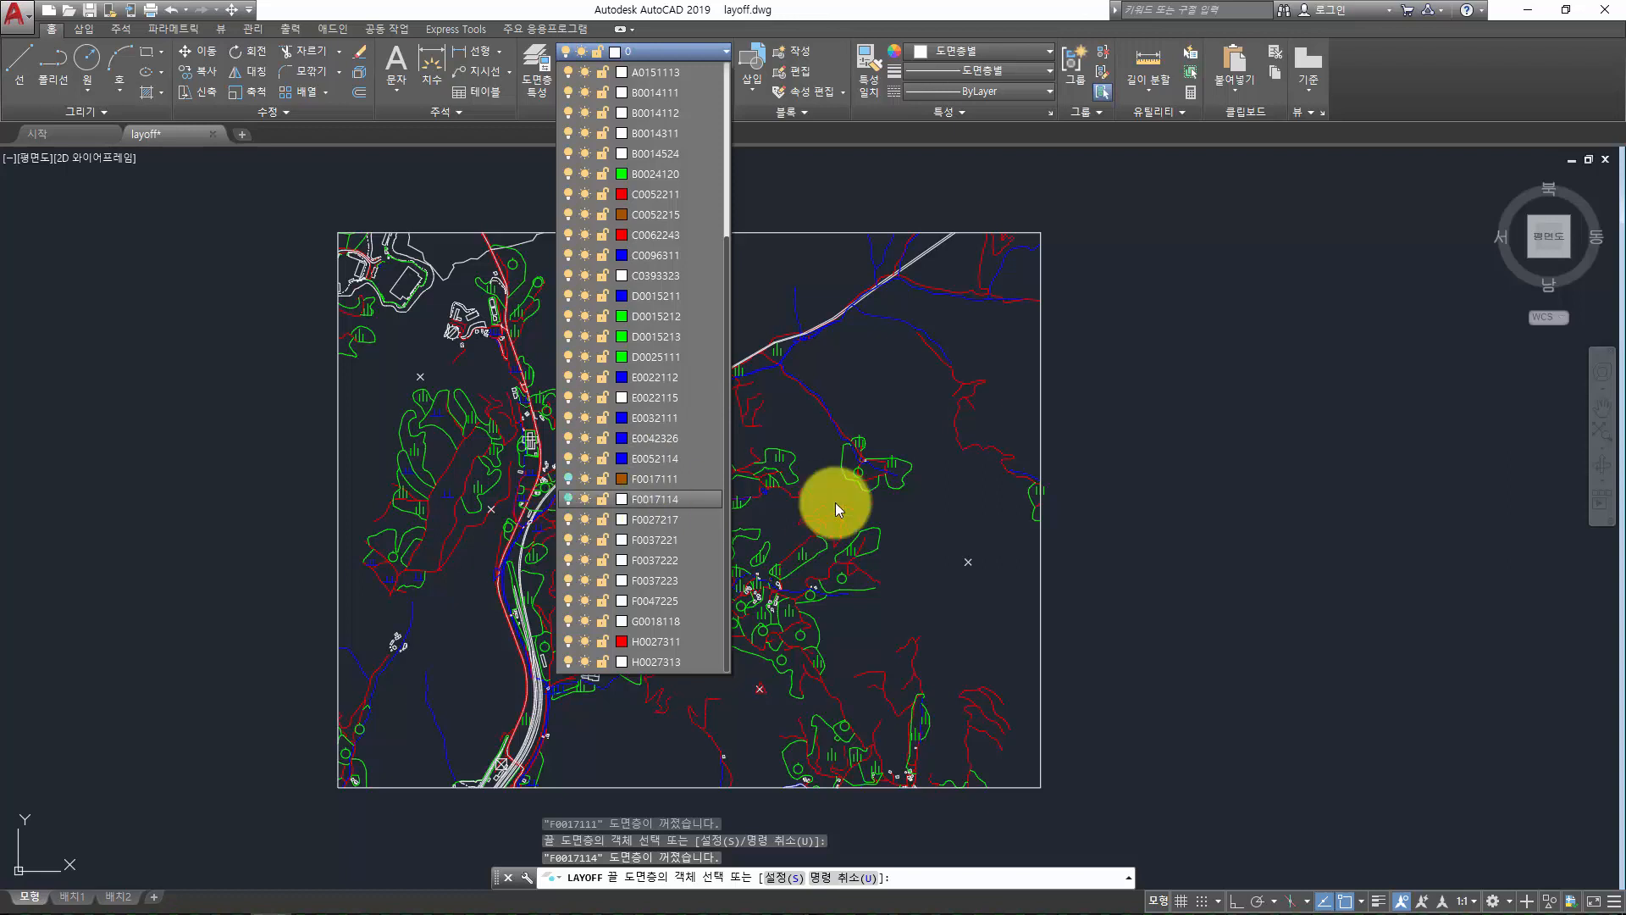
Close the layer list and end the LAYOFF command
key(Escape)
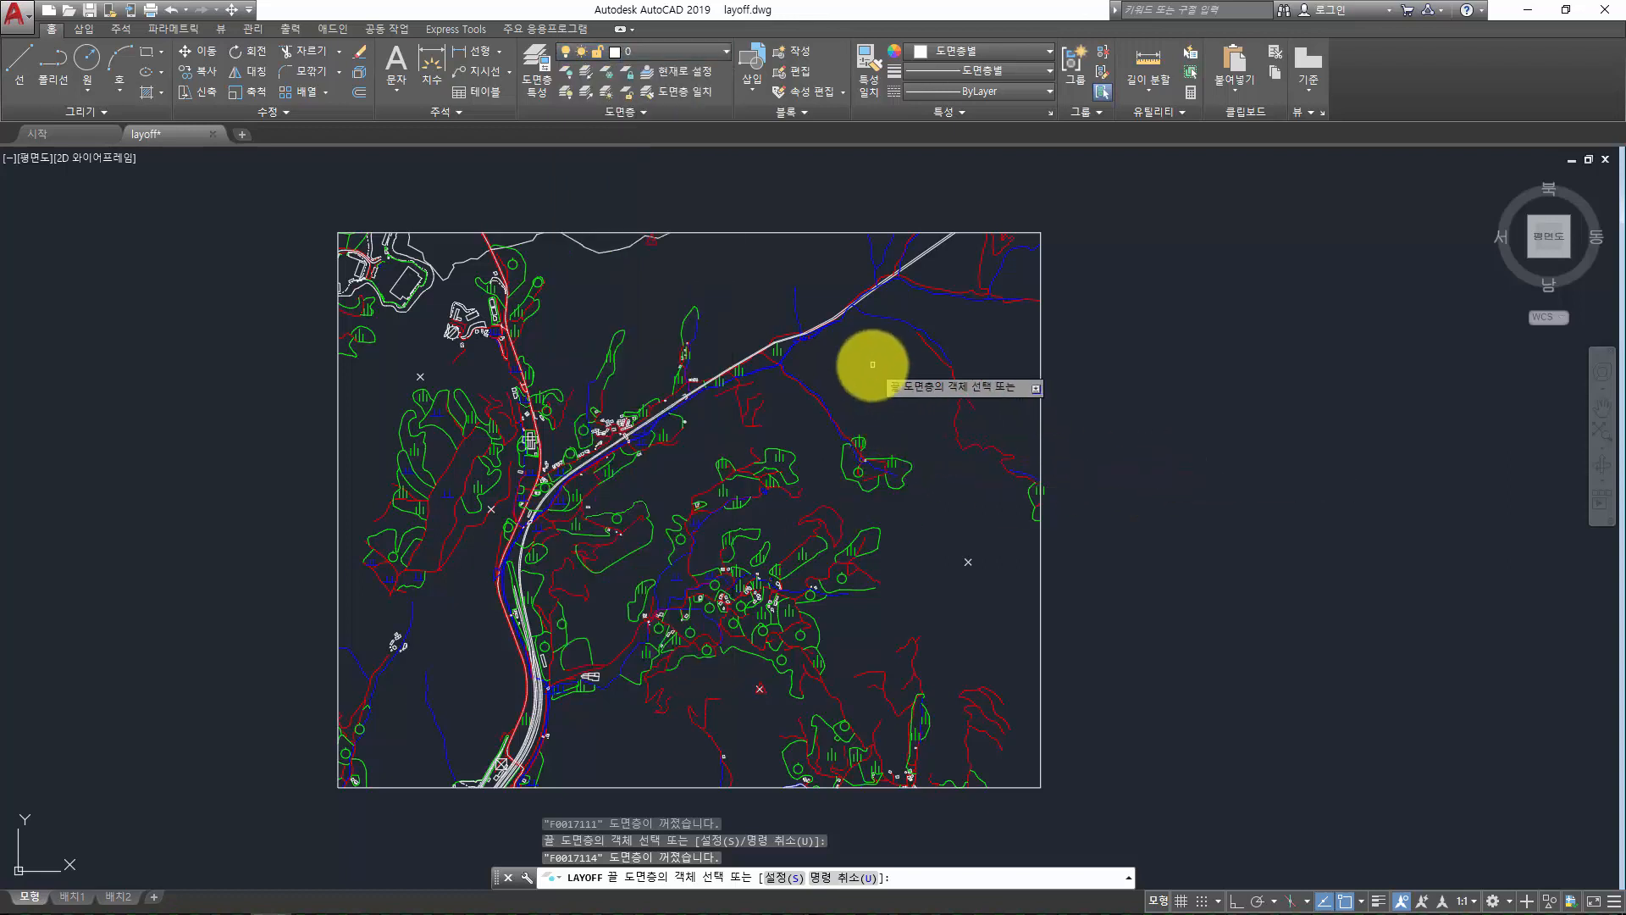
key(Escape)
key(Escape)
key(Escape)
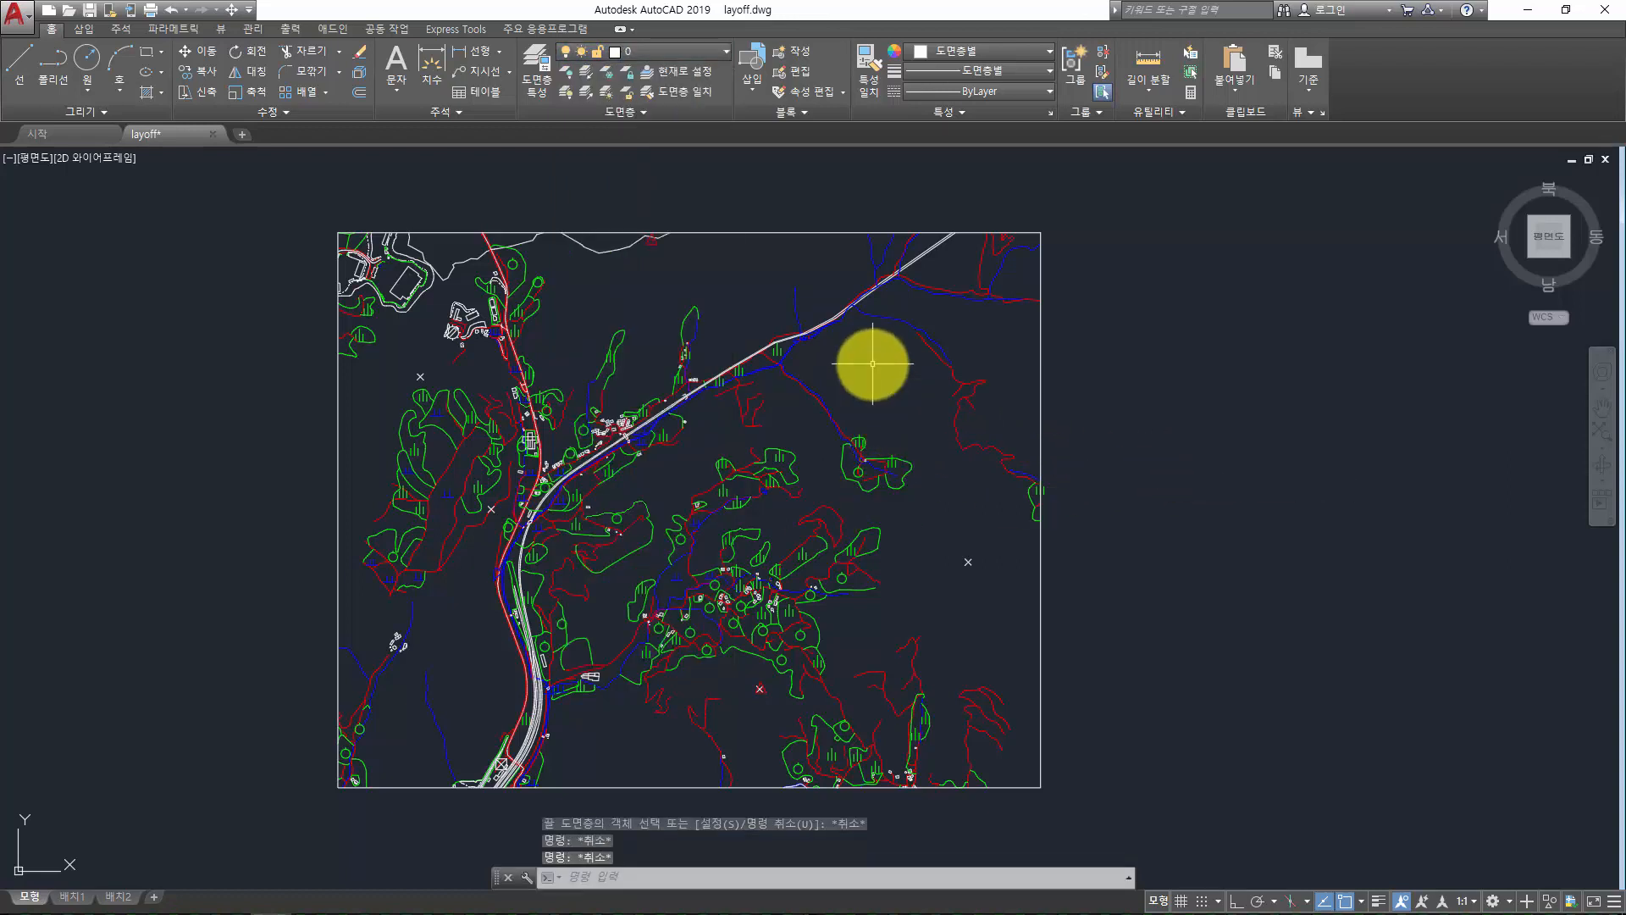
key(Escape)
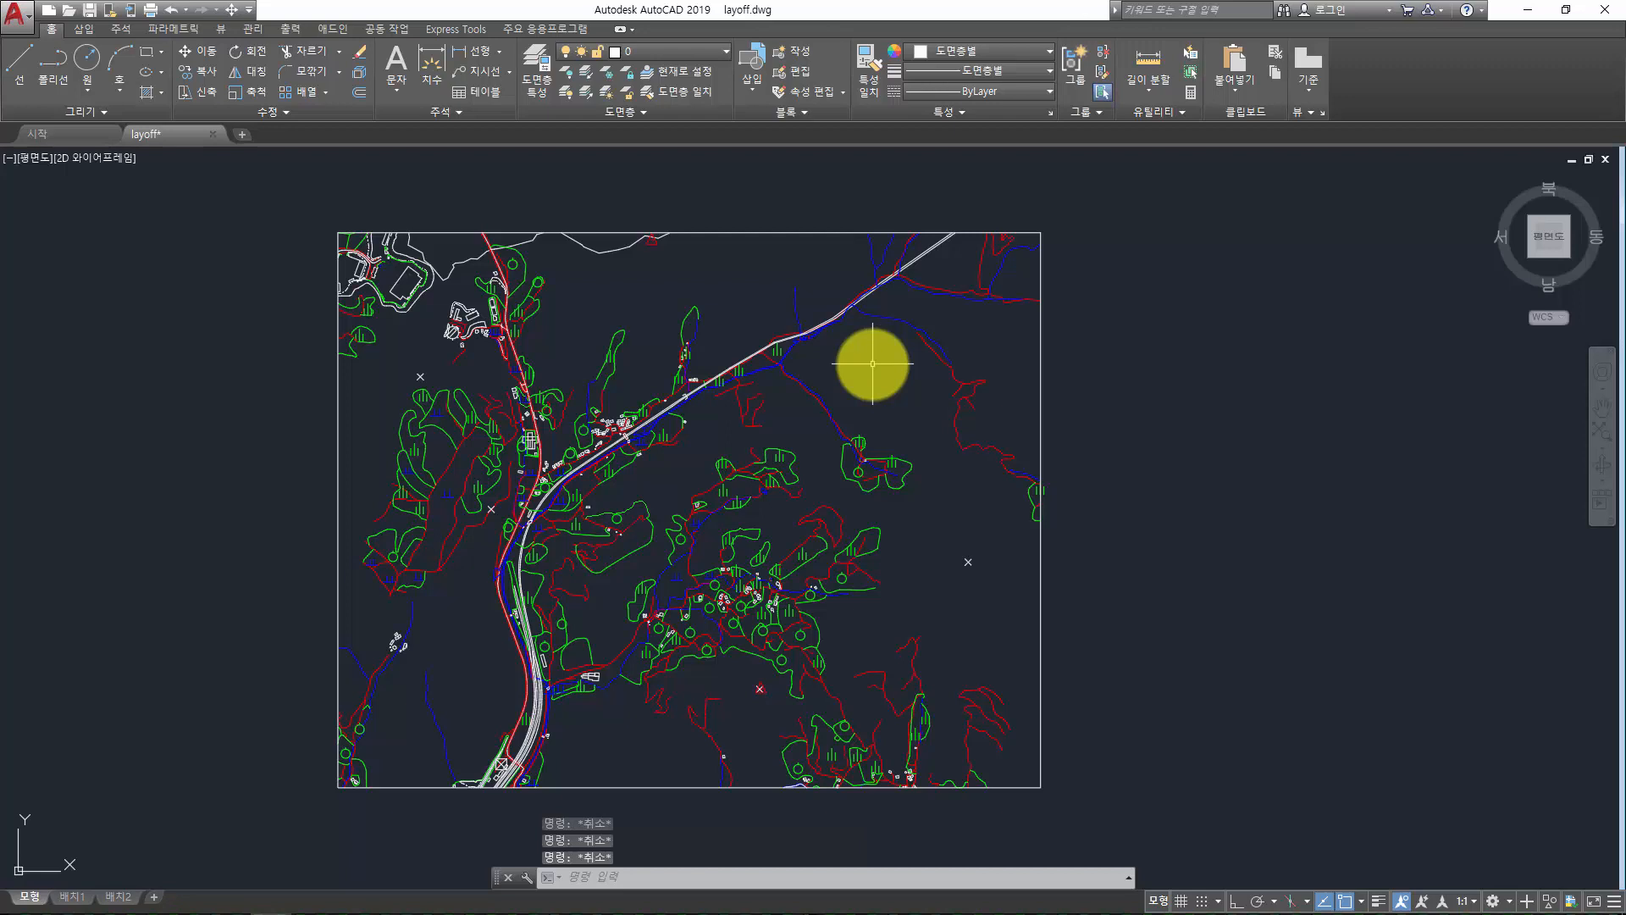
key(Escape)
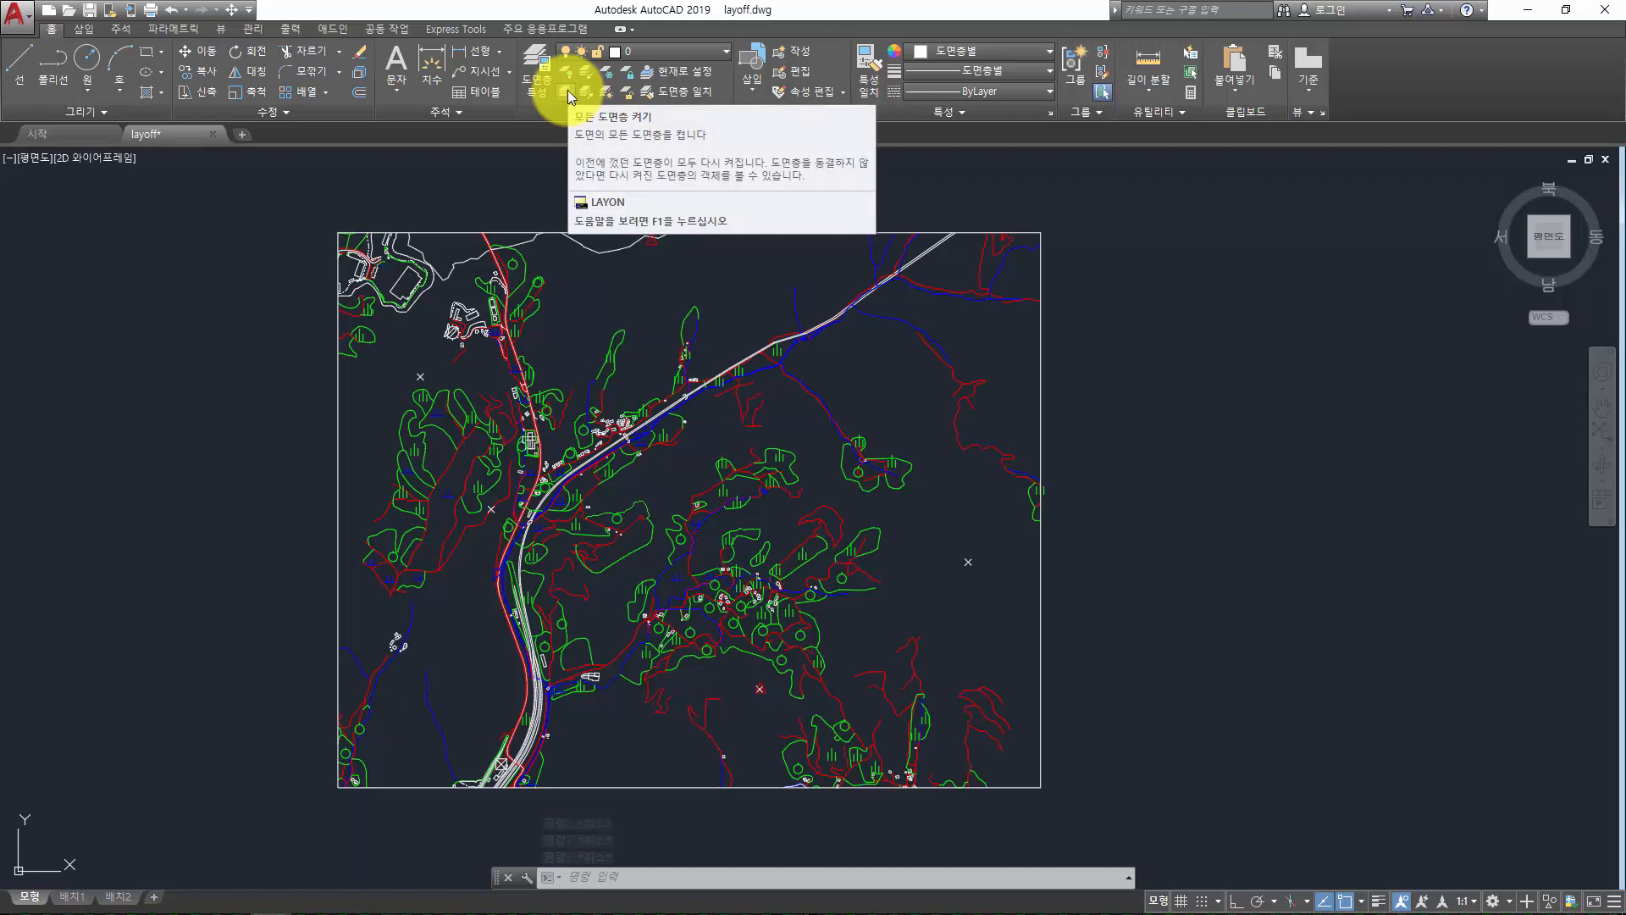
Turn all layers of the drawing back on with the LAYON command
key(Escape)
key(Escape)
key(Escape)
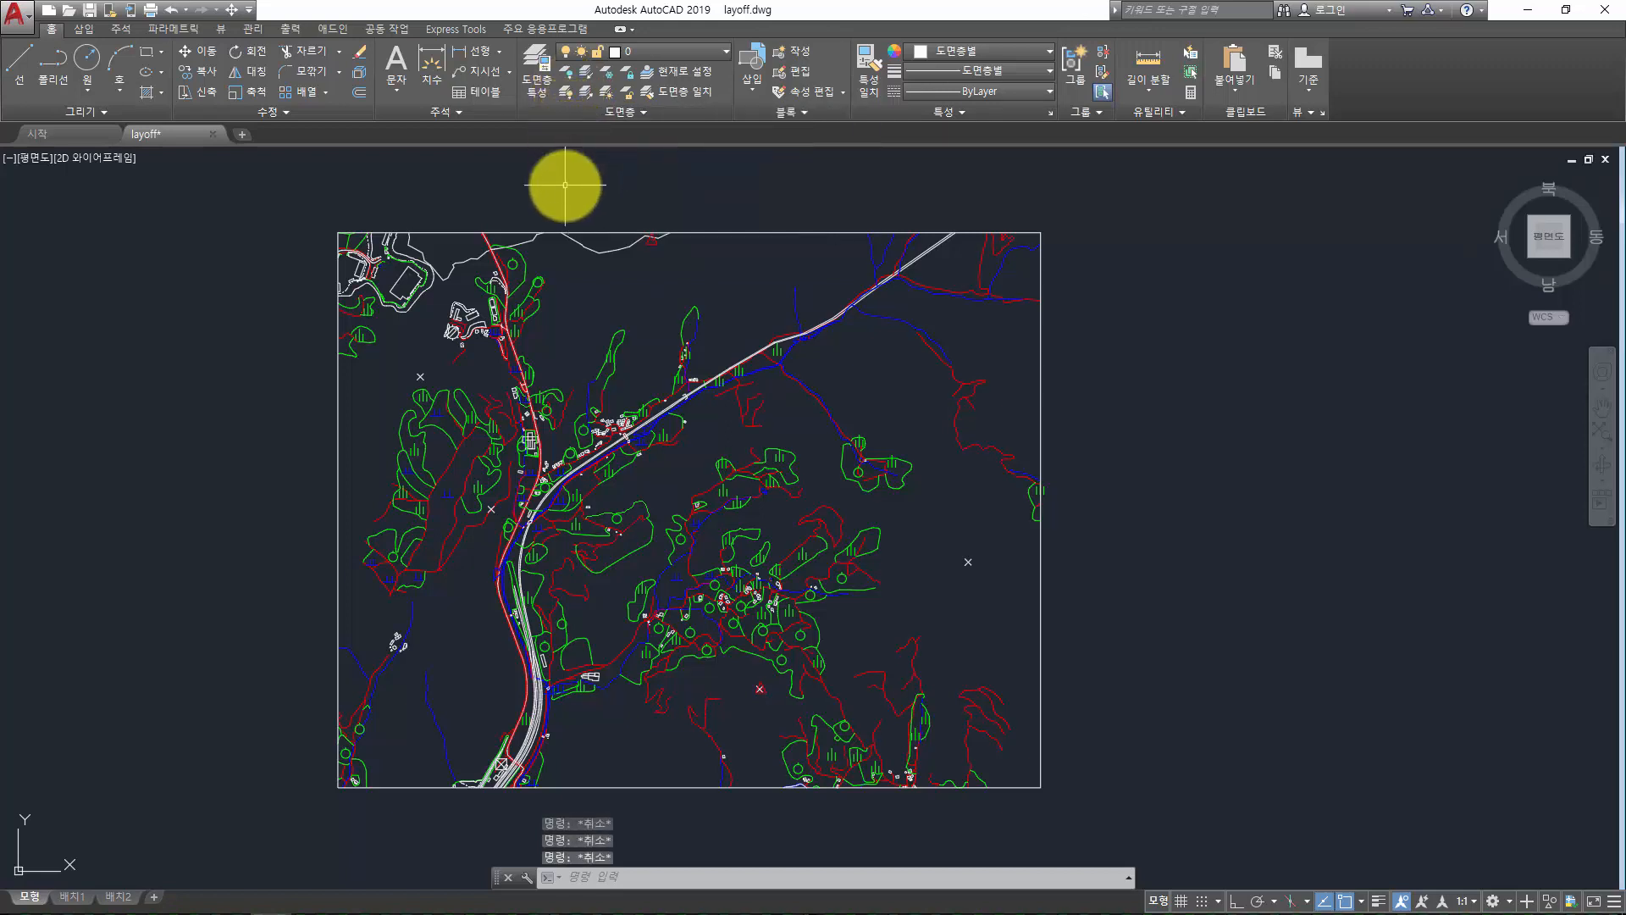
text(layob)
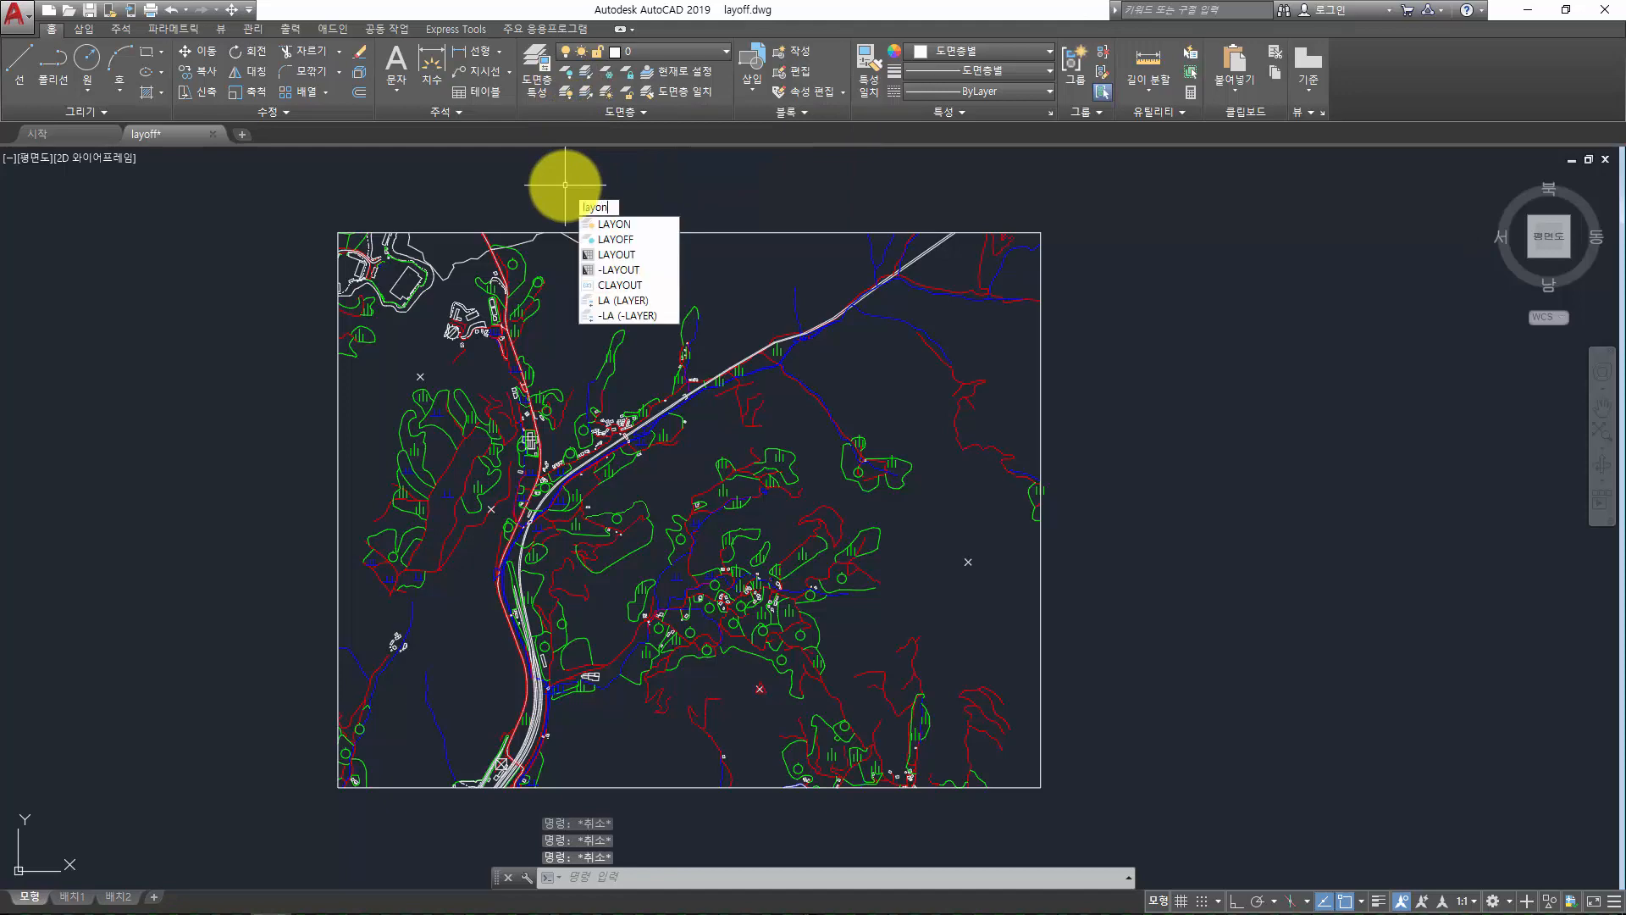
key(Return)
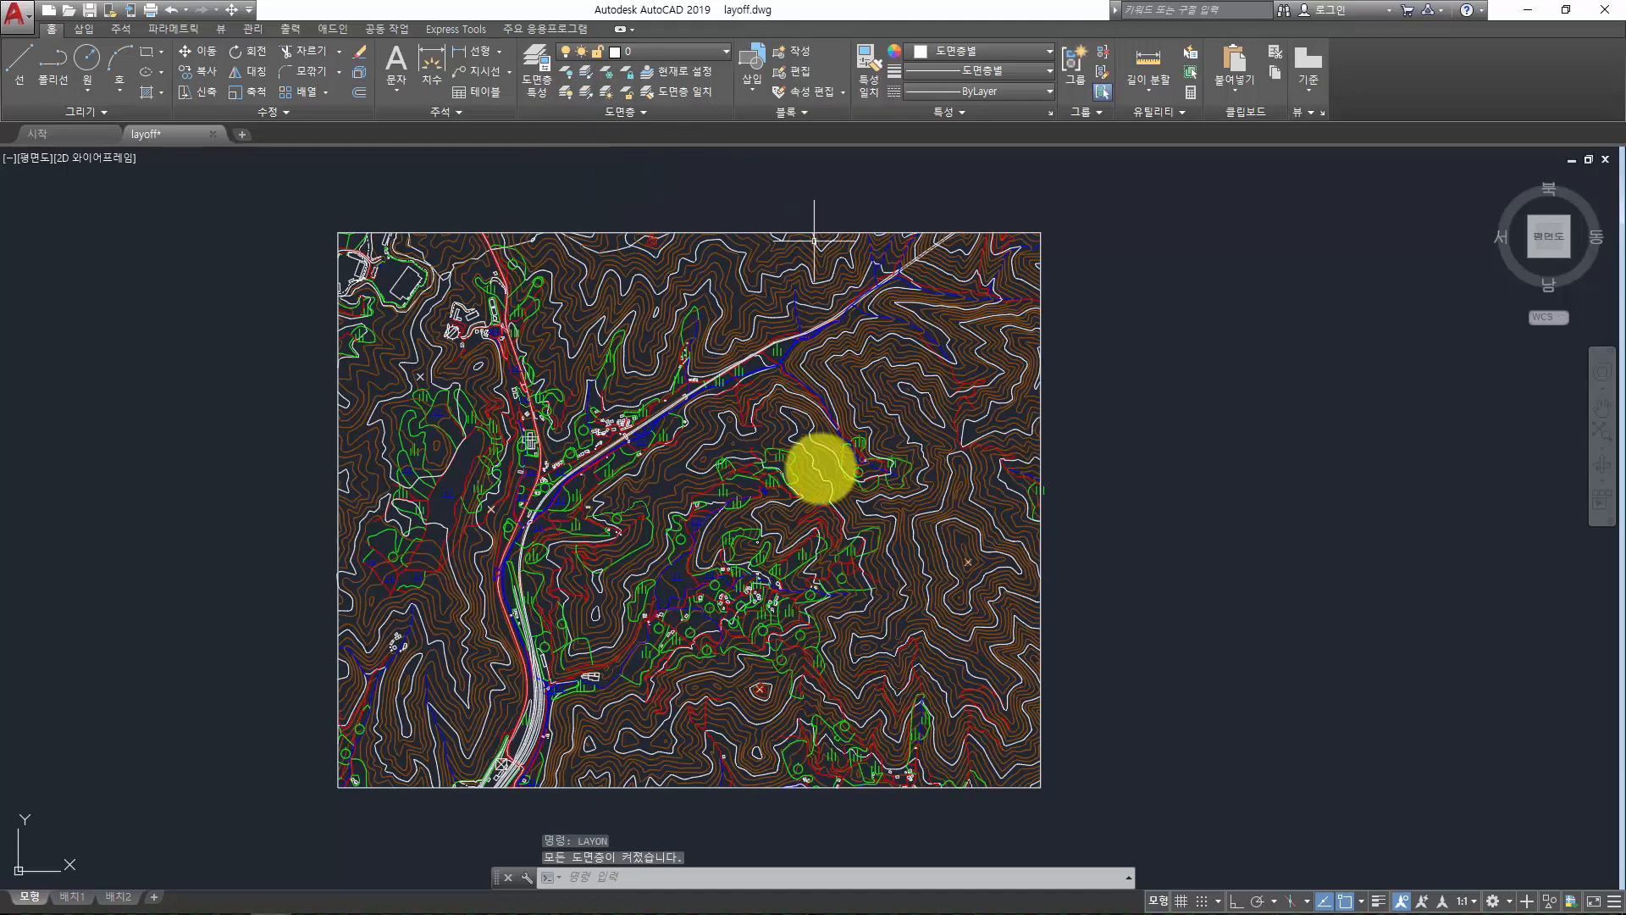
Freeze the brown contour layer by picking one of its lines with LAYFRZ, and check its state in the layer list
mouse_move(669, 427)
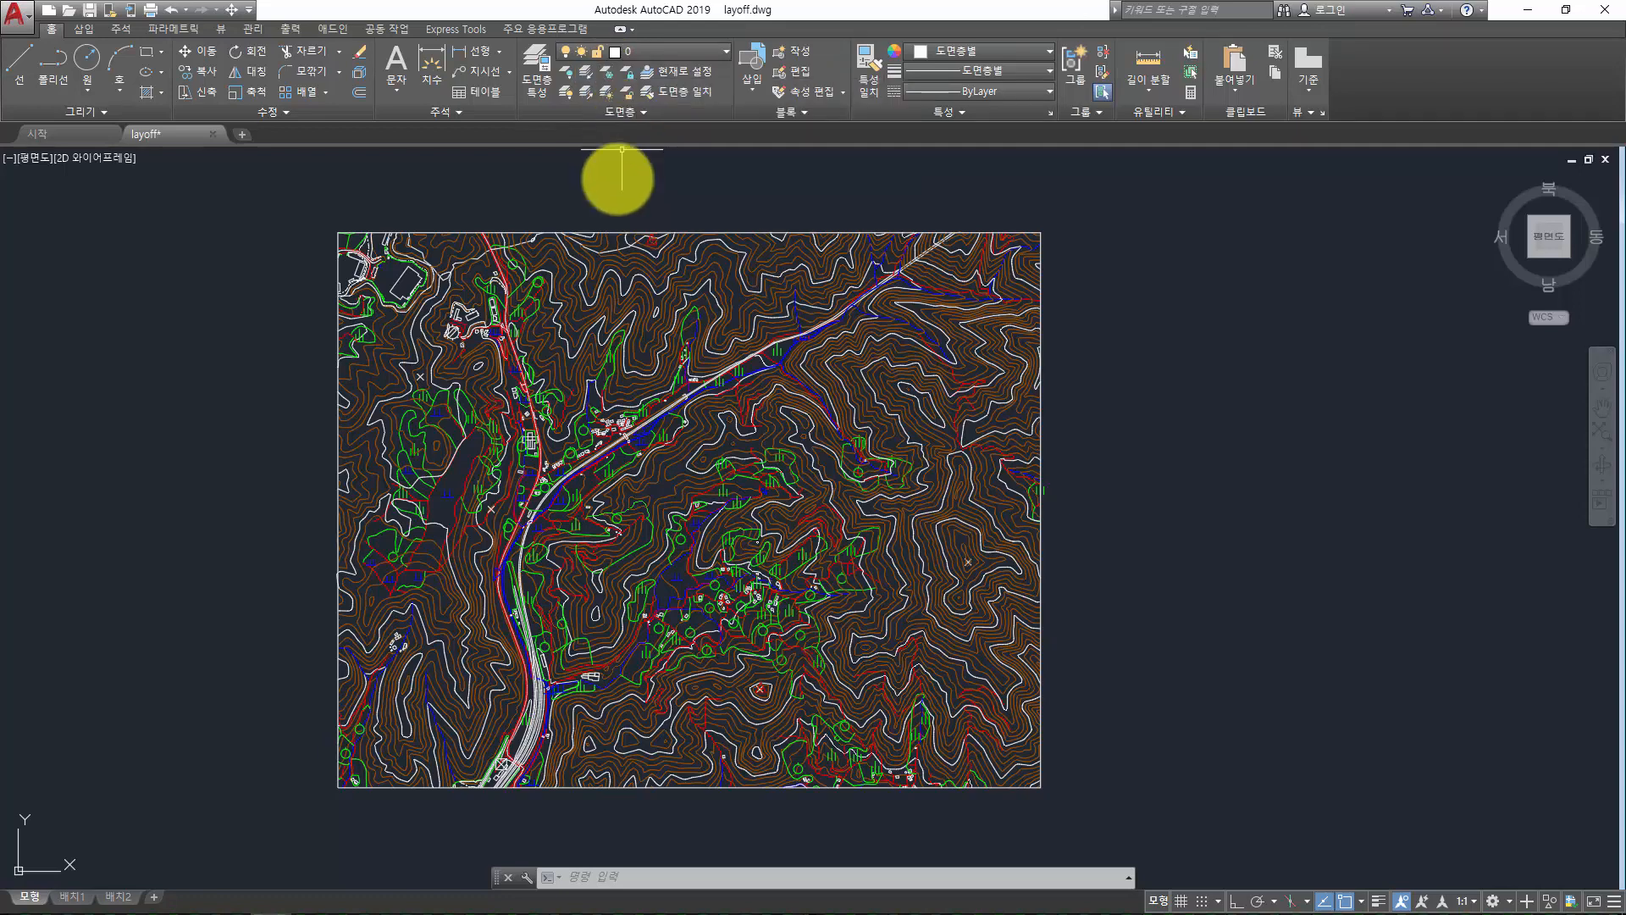
text(lay)
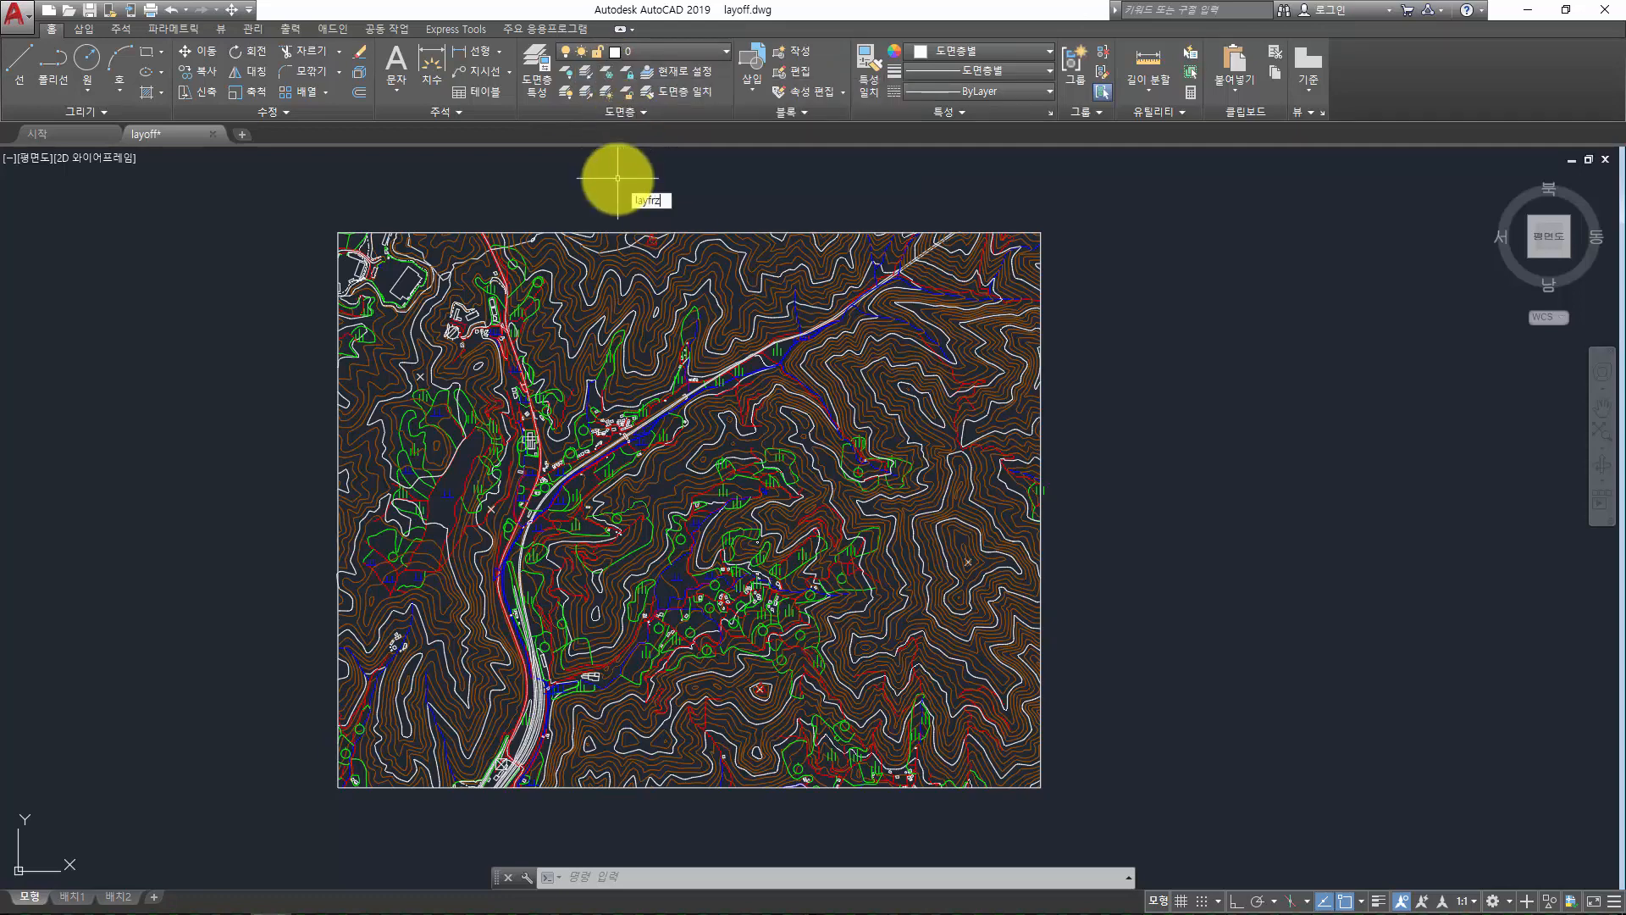
text(frz)
key(Return)
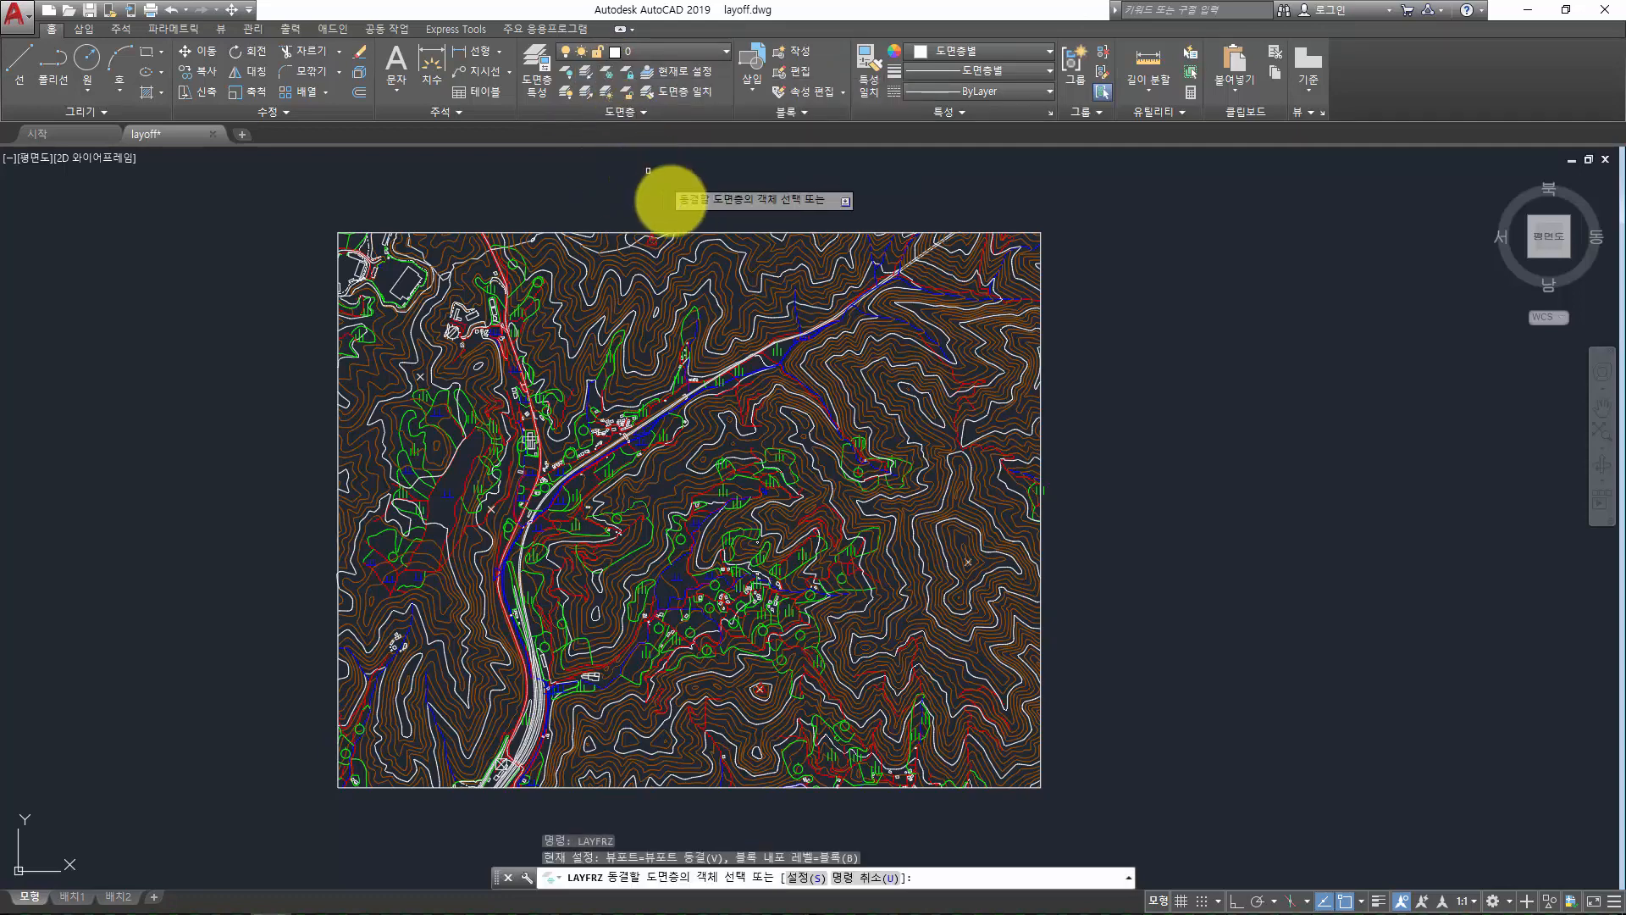
click(678, 296)
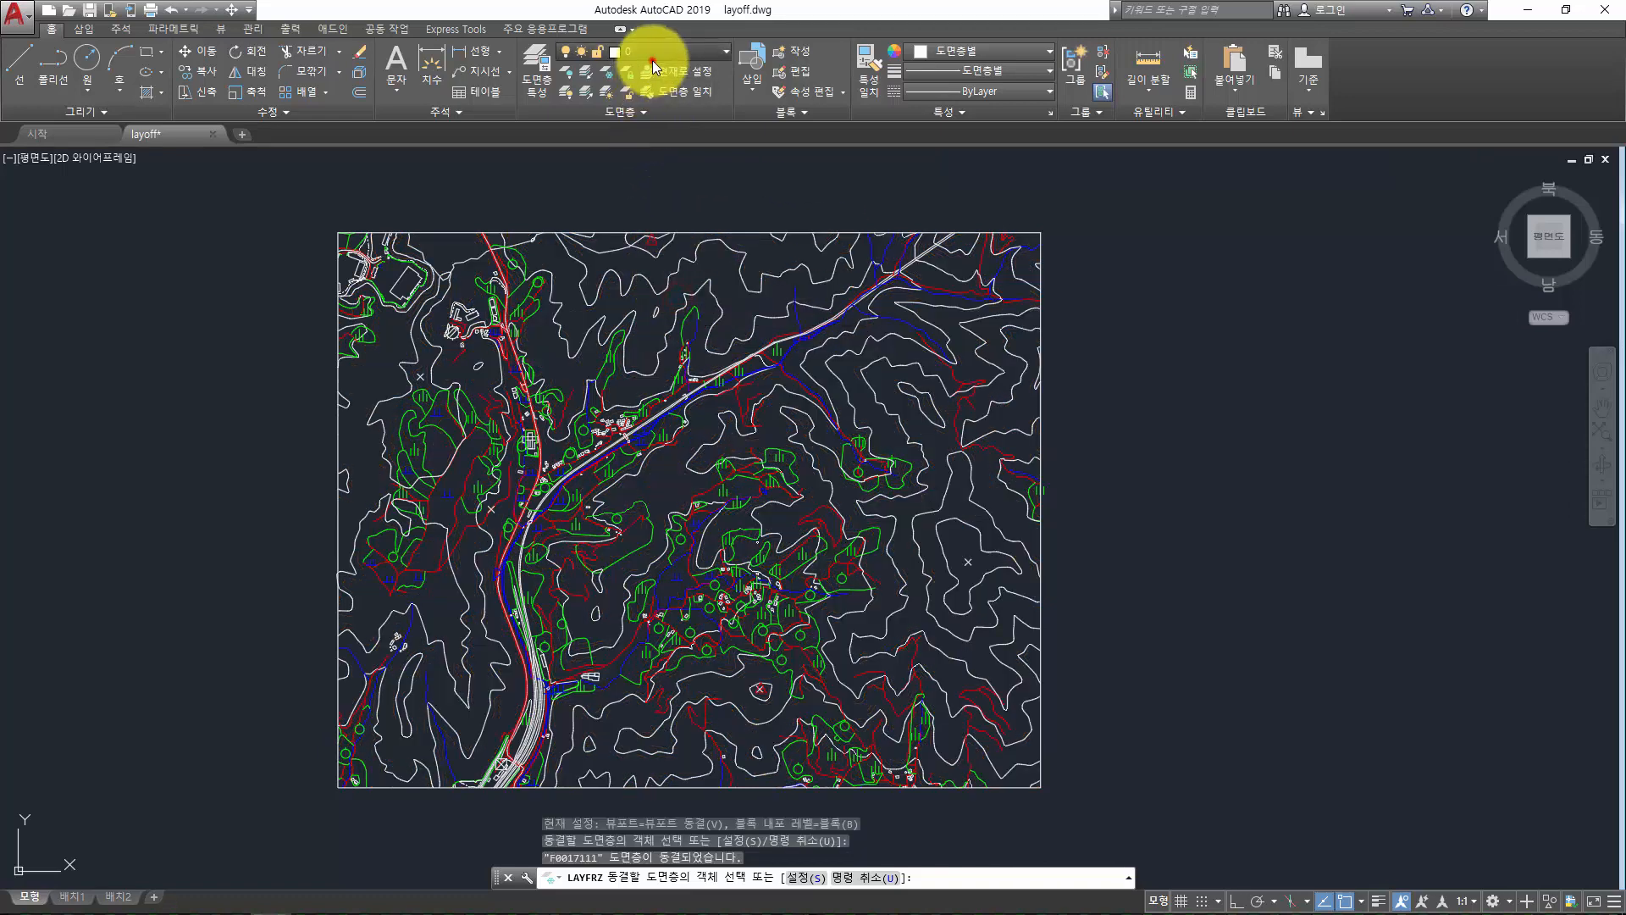
click(652, 52)
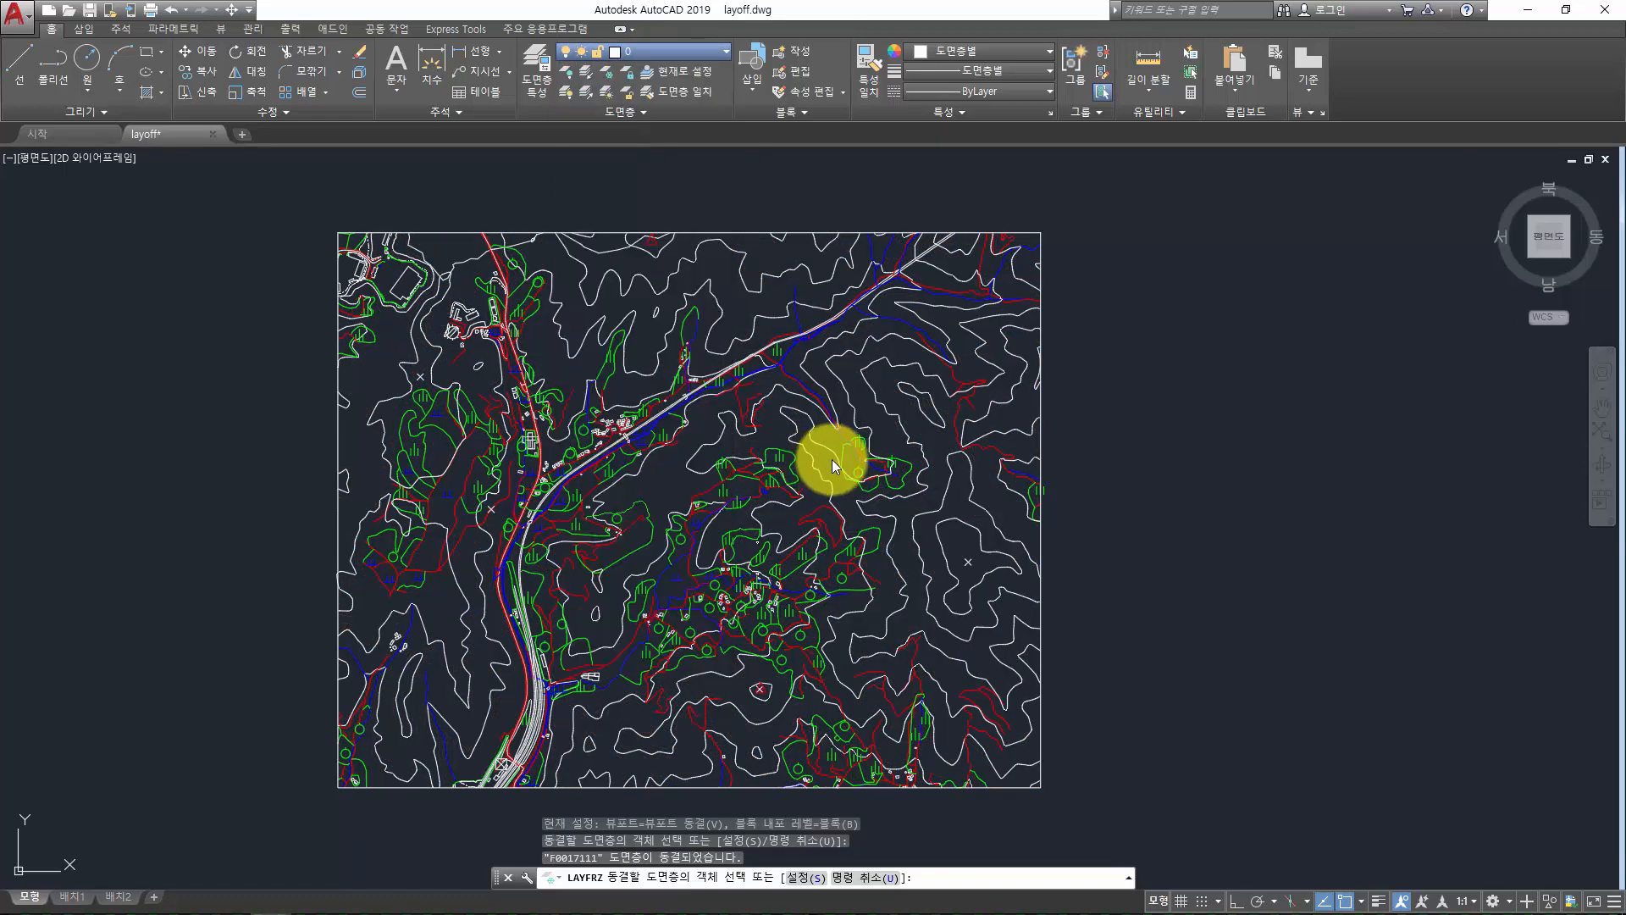
Freeze the green boundary, green symbol and red line layers by picking their objects around the map centre, and end LAYFRZ
click(777, 488)
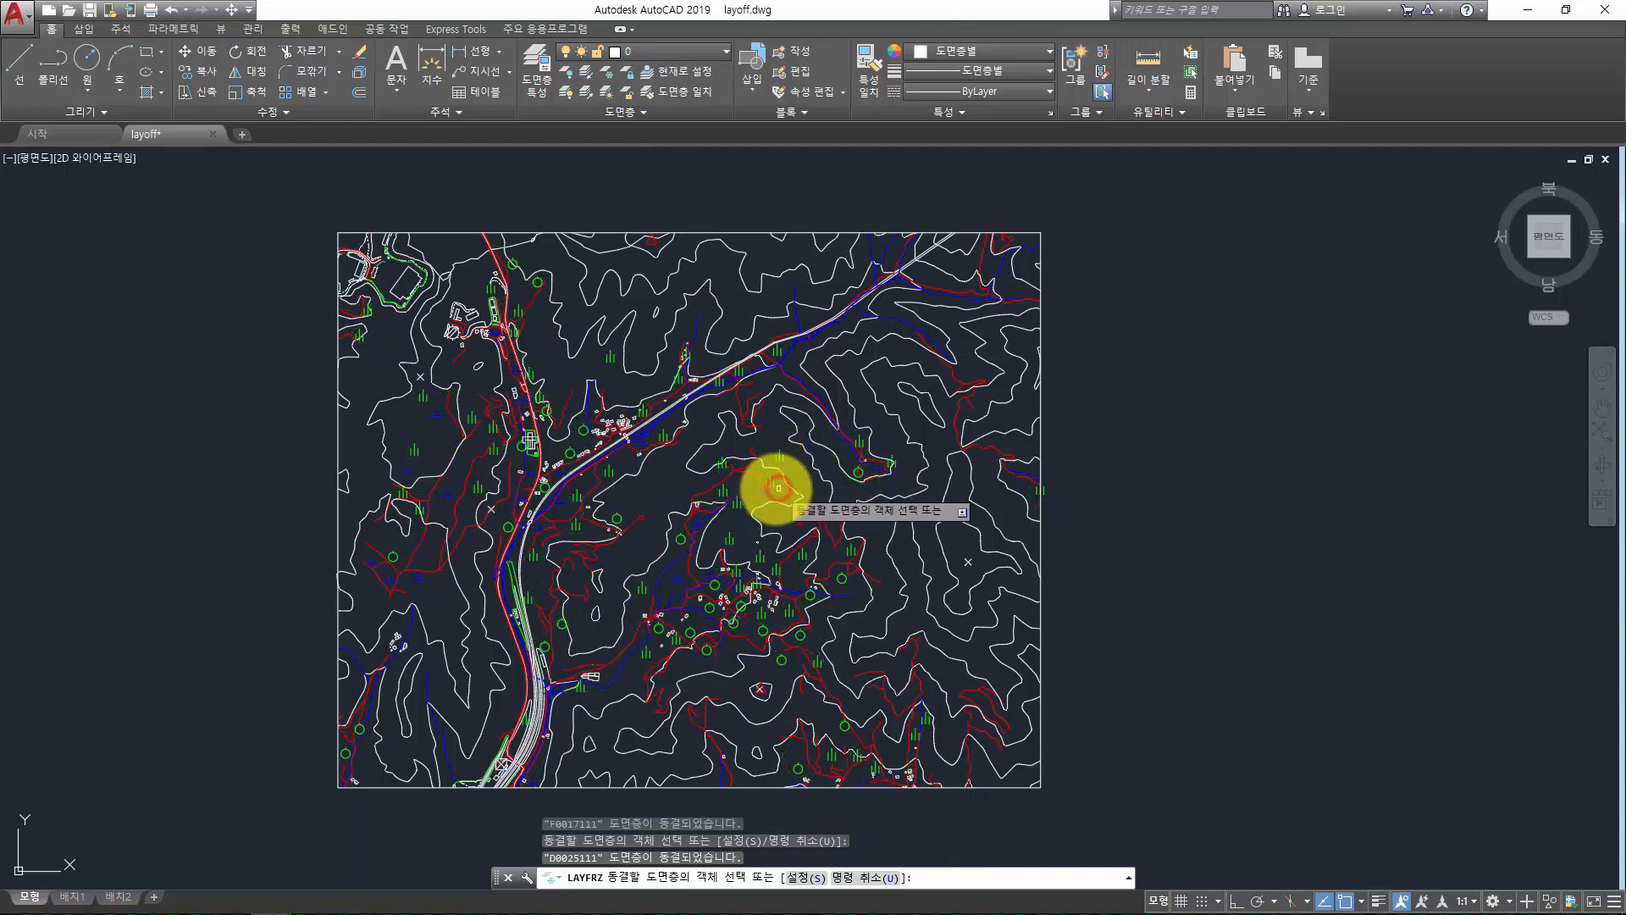
click(766, 477)
click(760, 484)
click(793, 524)
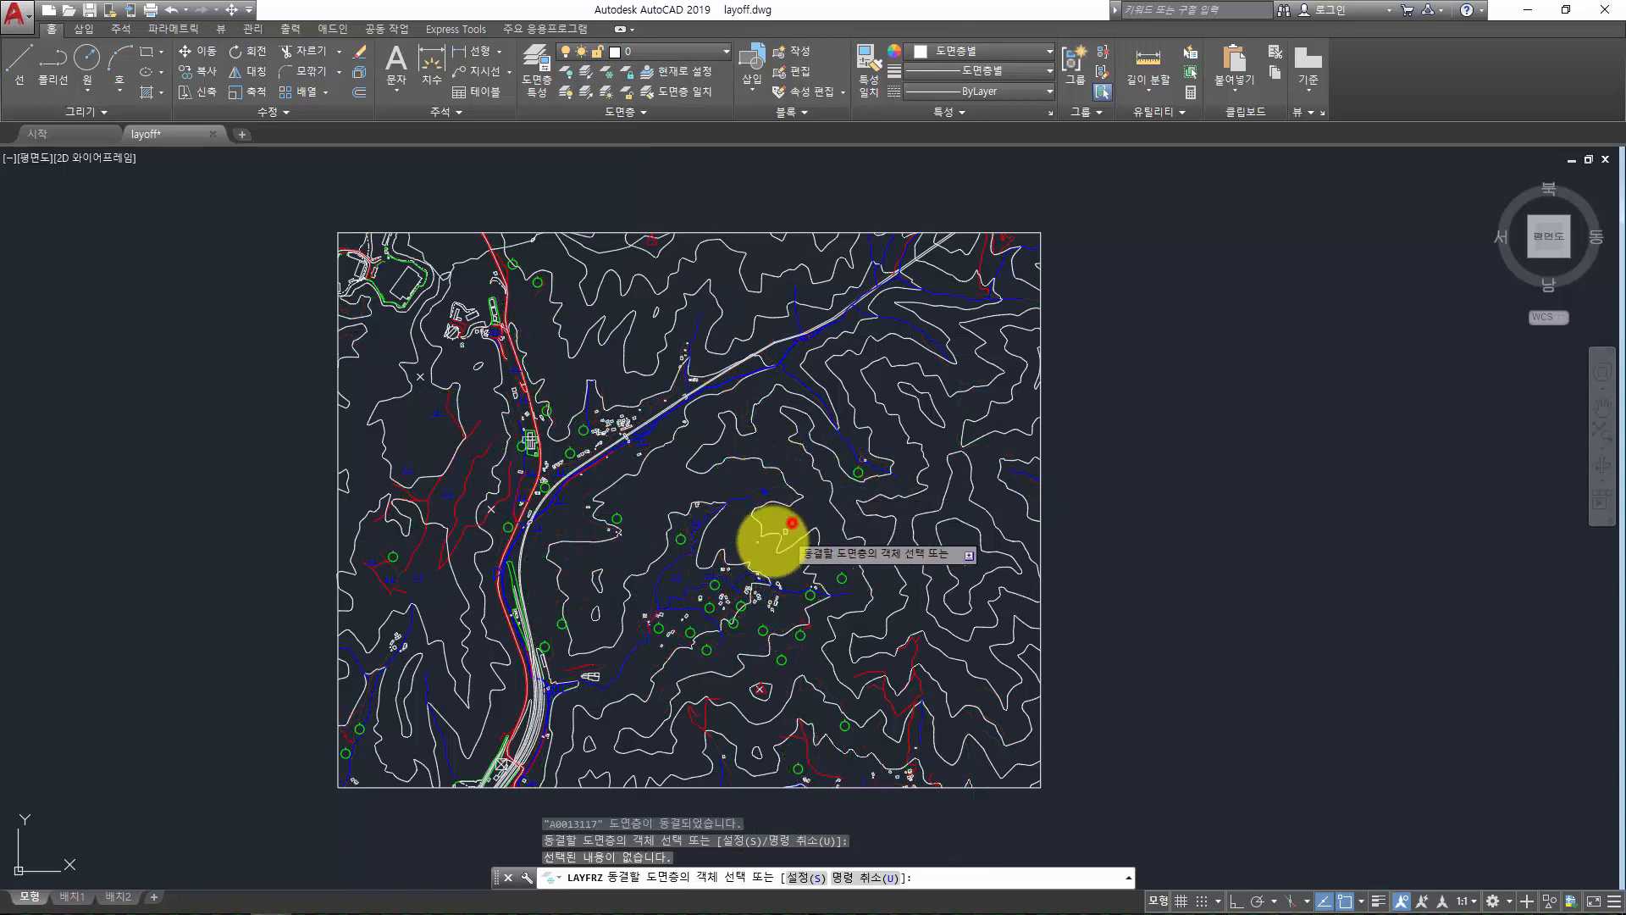
click(740, 607)
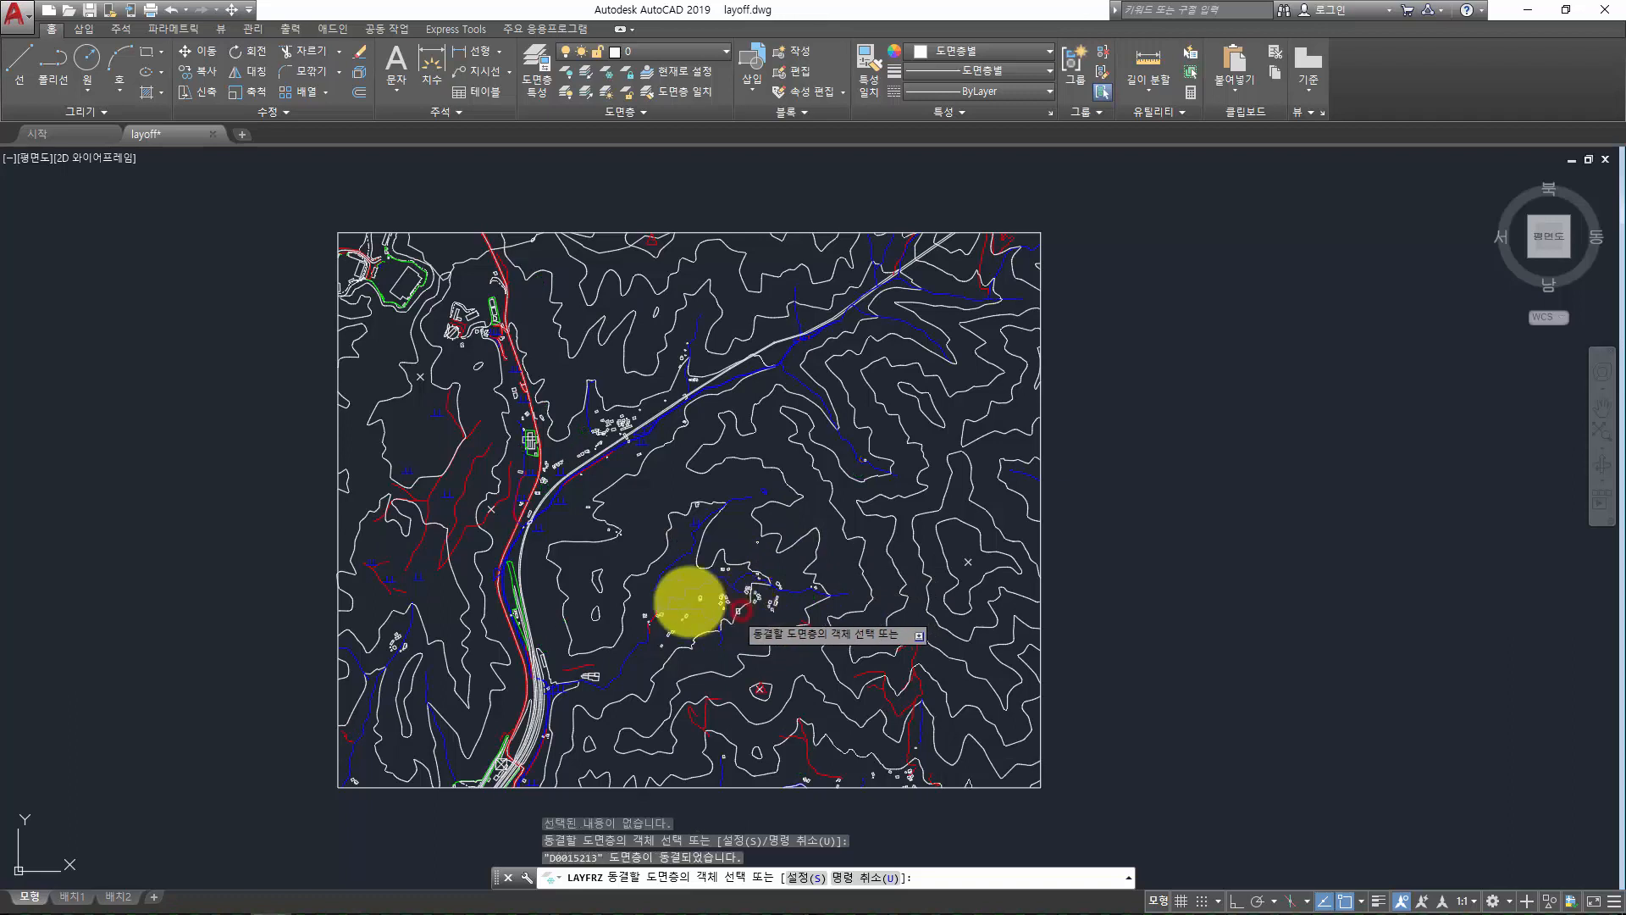
key(Escape)
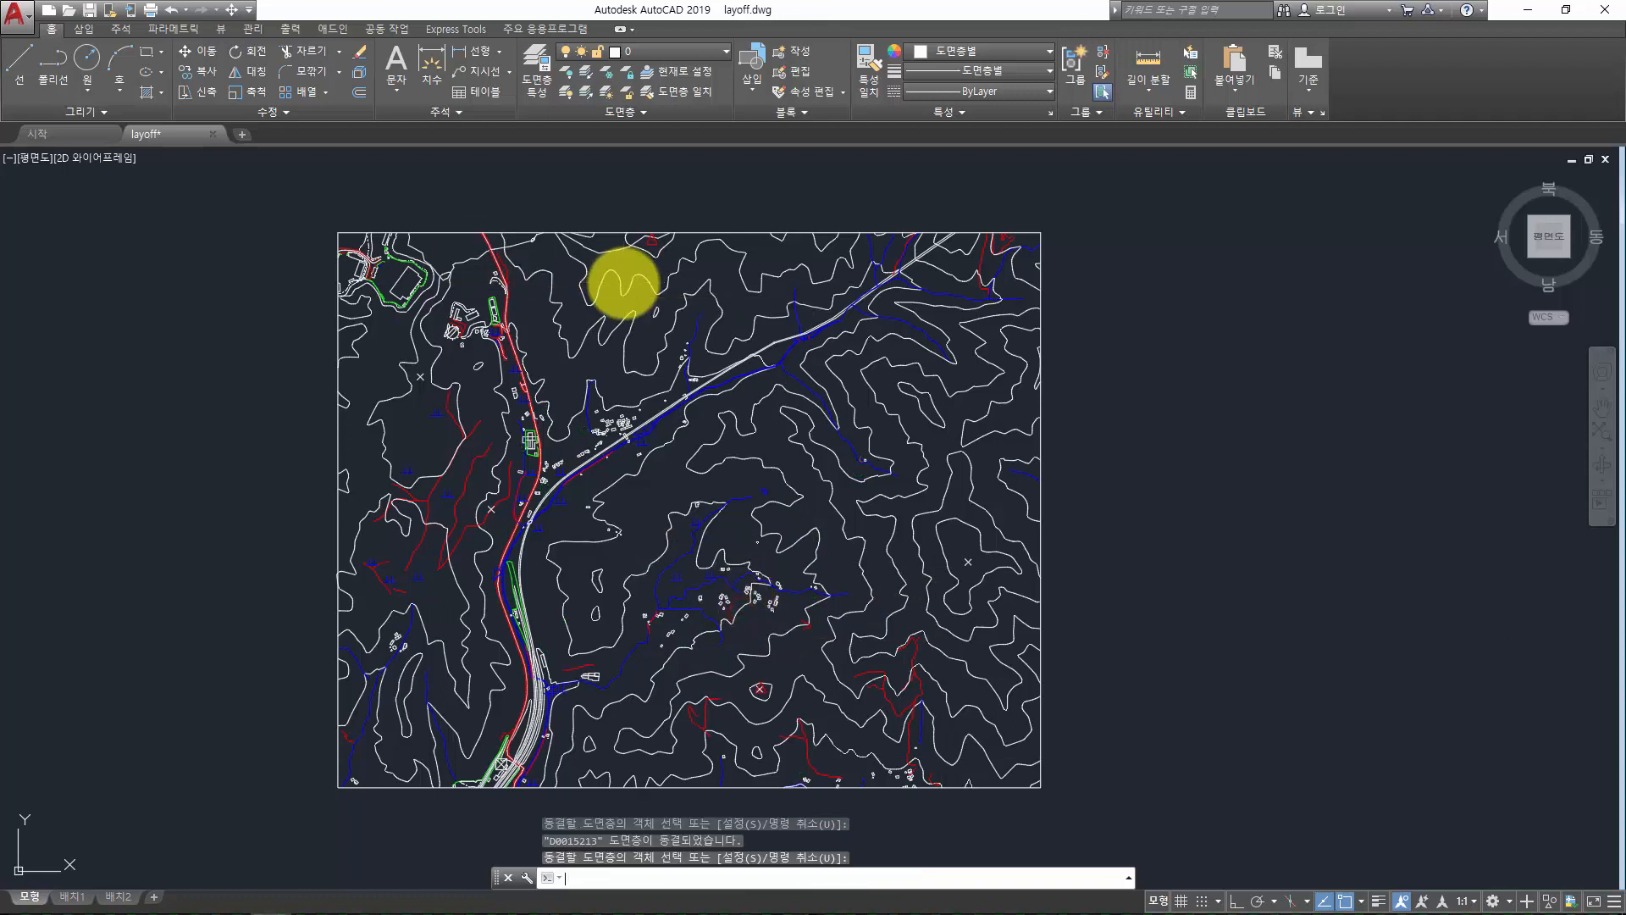
key(Escape)
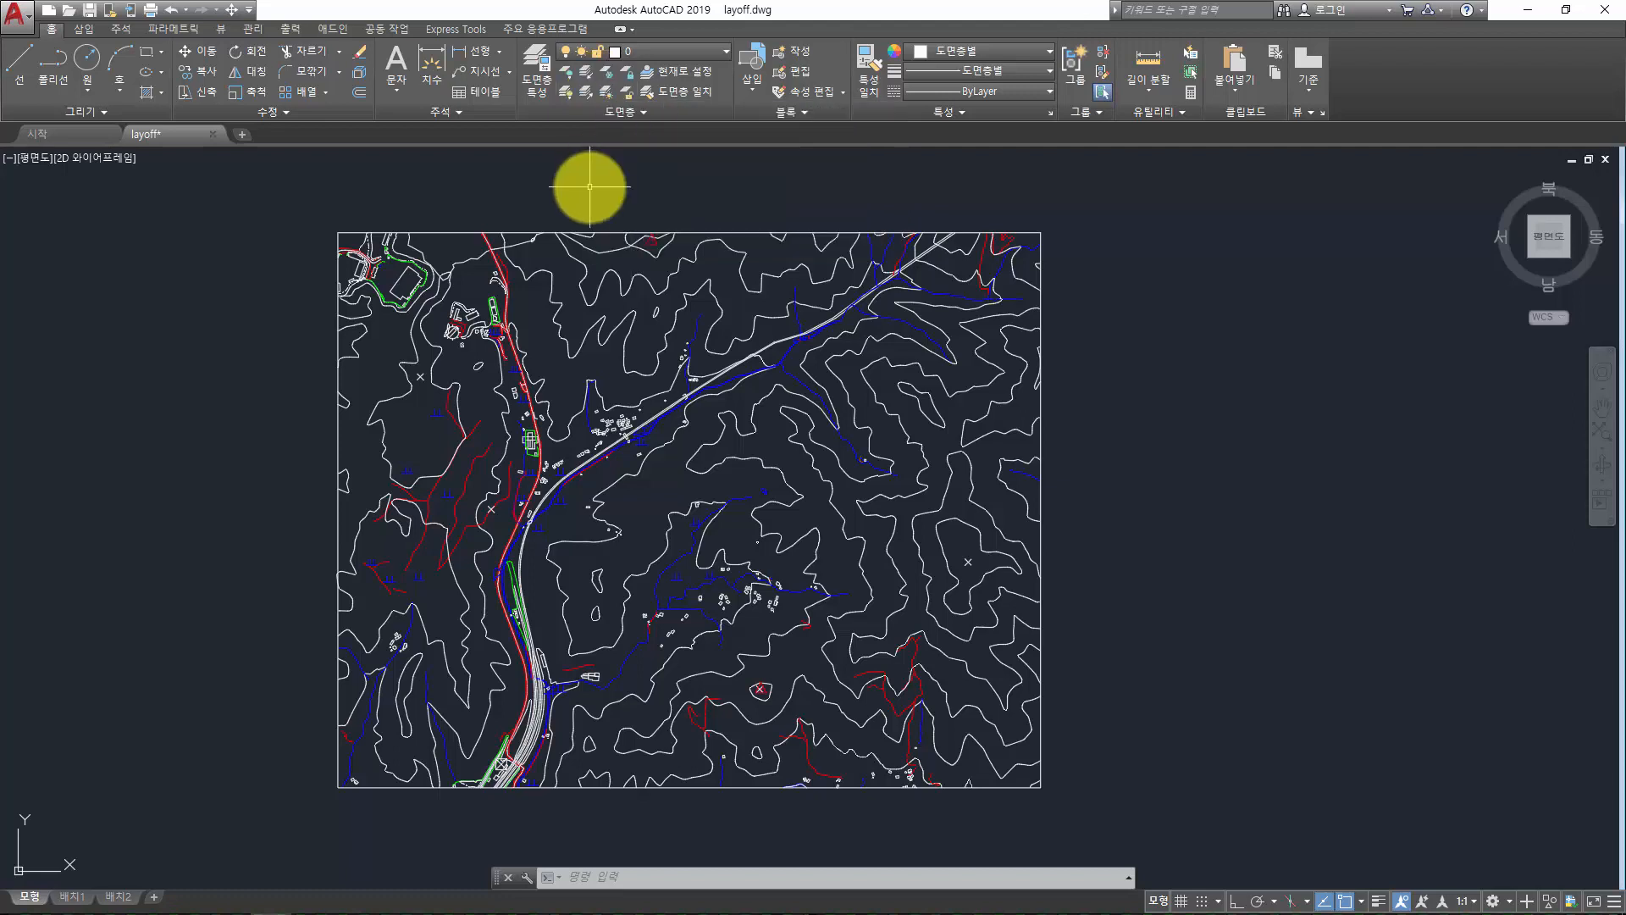
Thaw all frozen layers with the LAYTHW command
text(laythw)
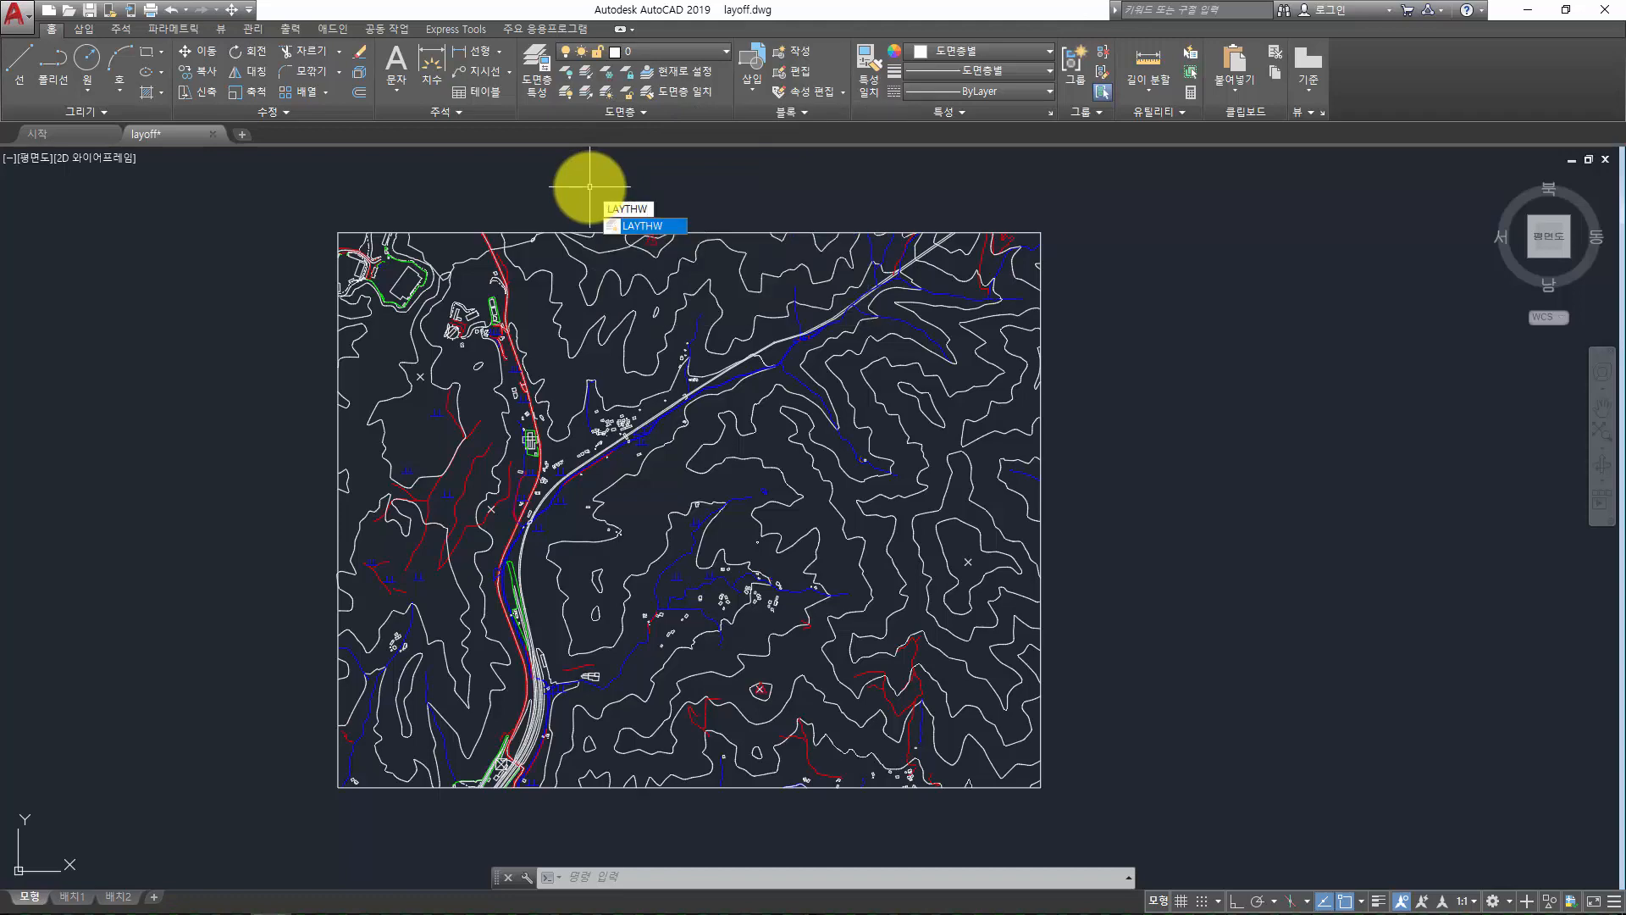
key(Return)
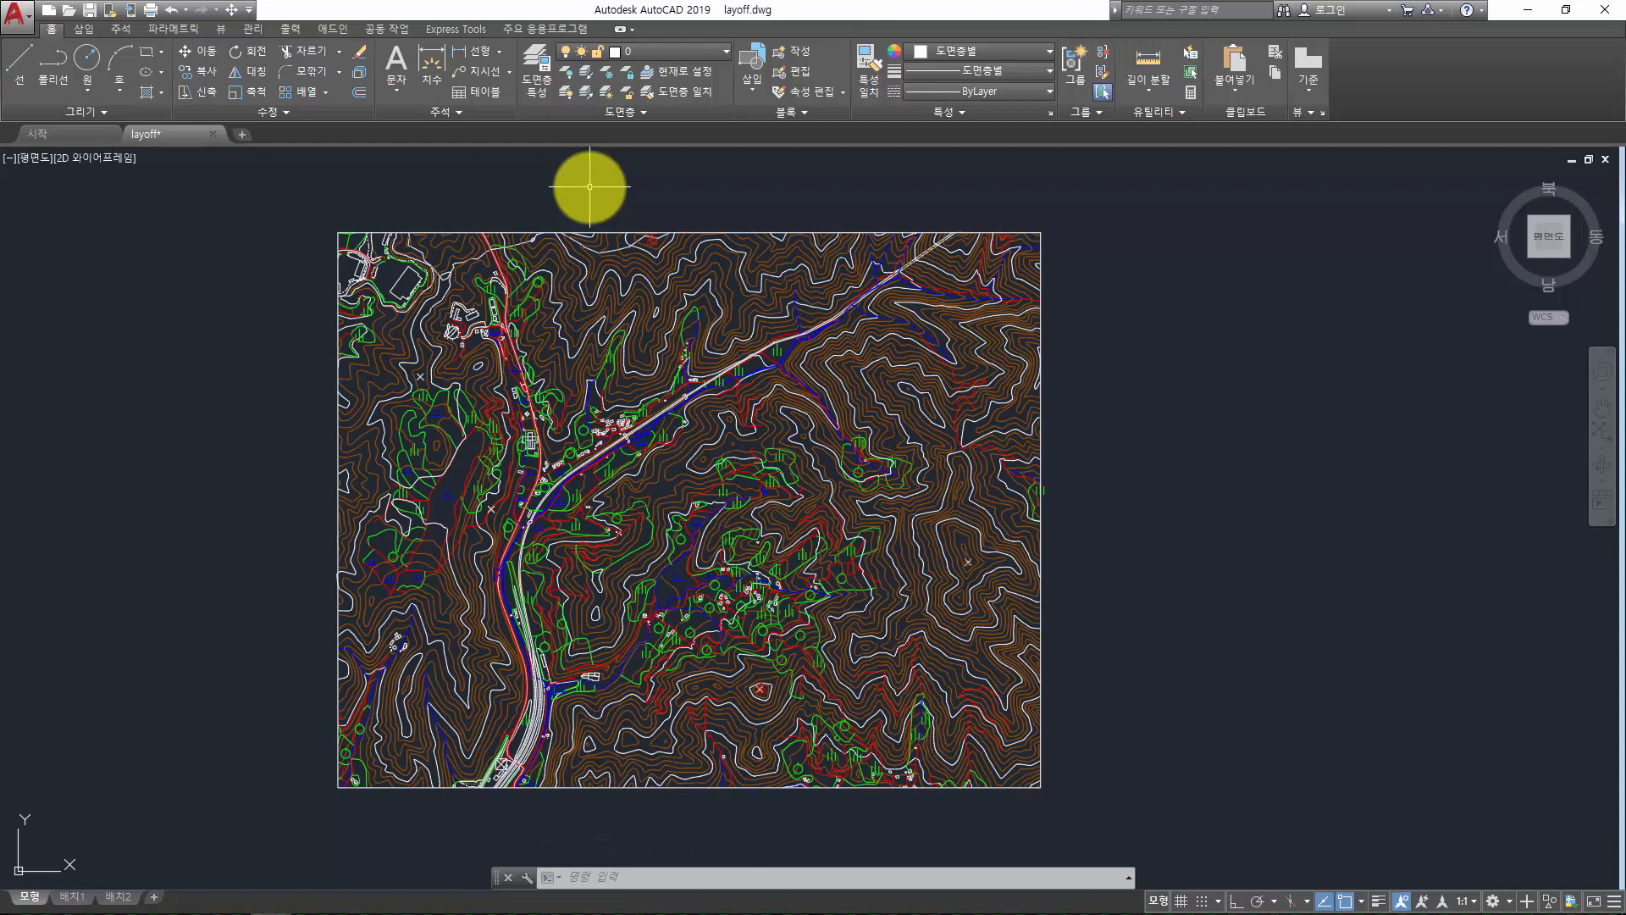
Start LAYOFF, view its settings options for viewports and block selection, and cancel the command
click(567, 72)
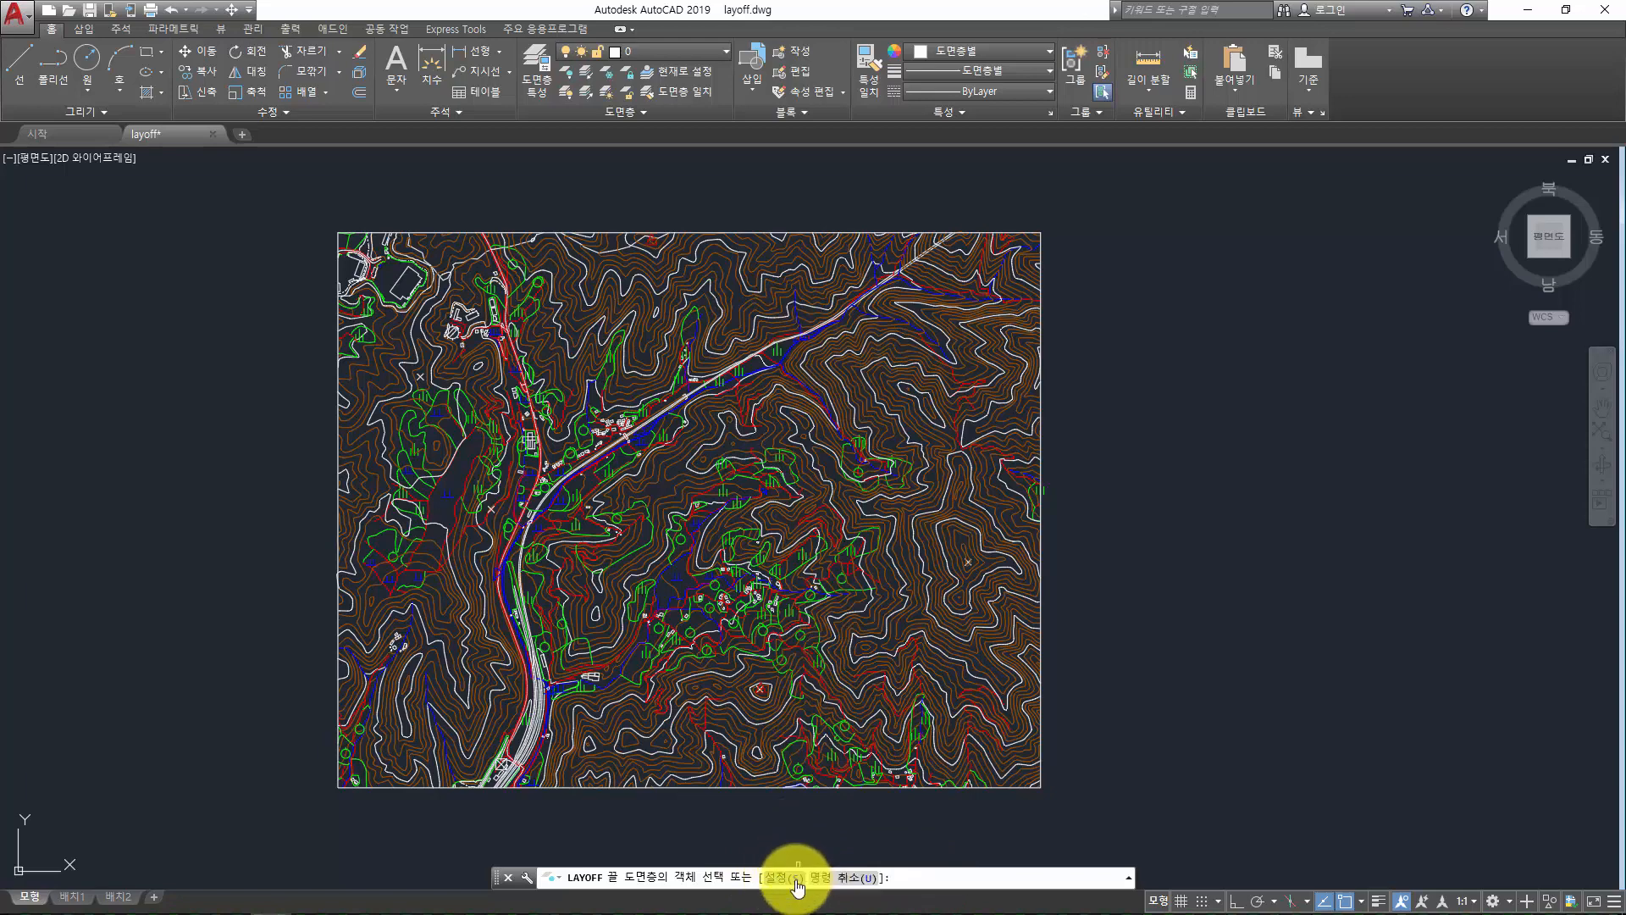
click(774, 878)
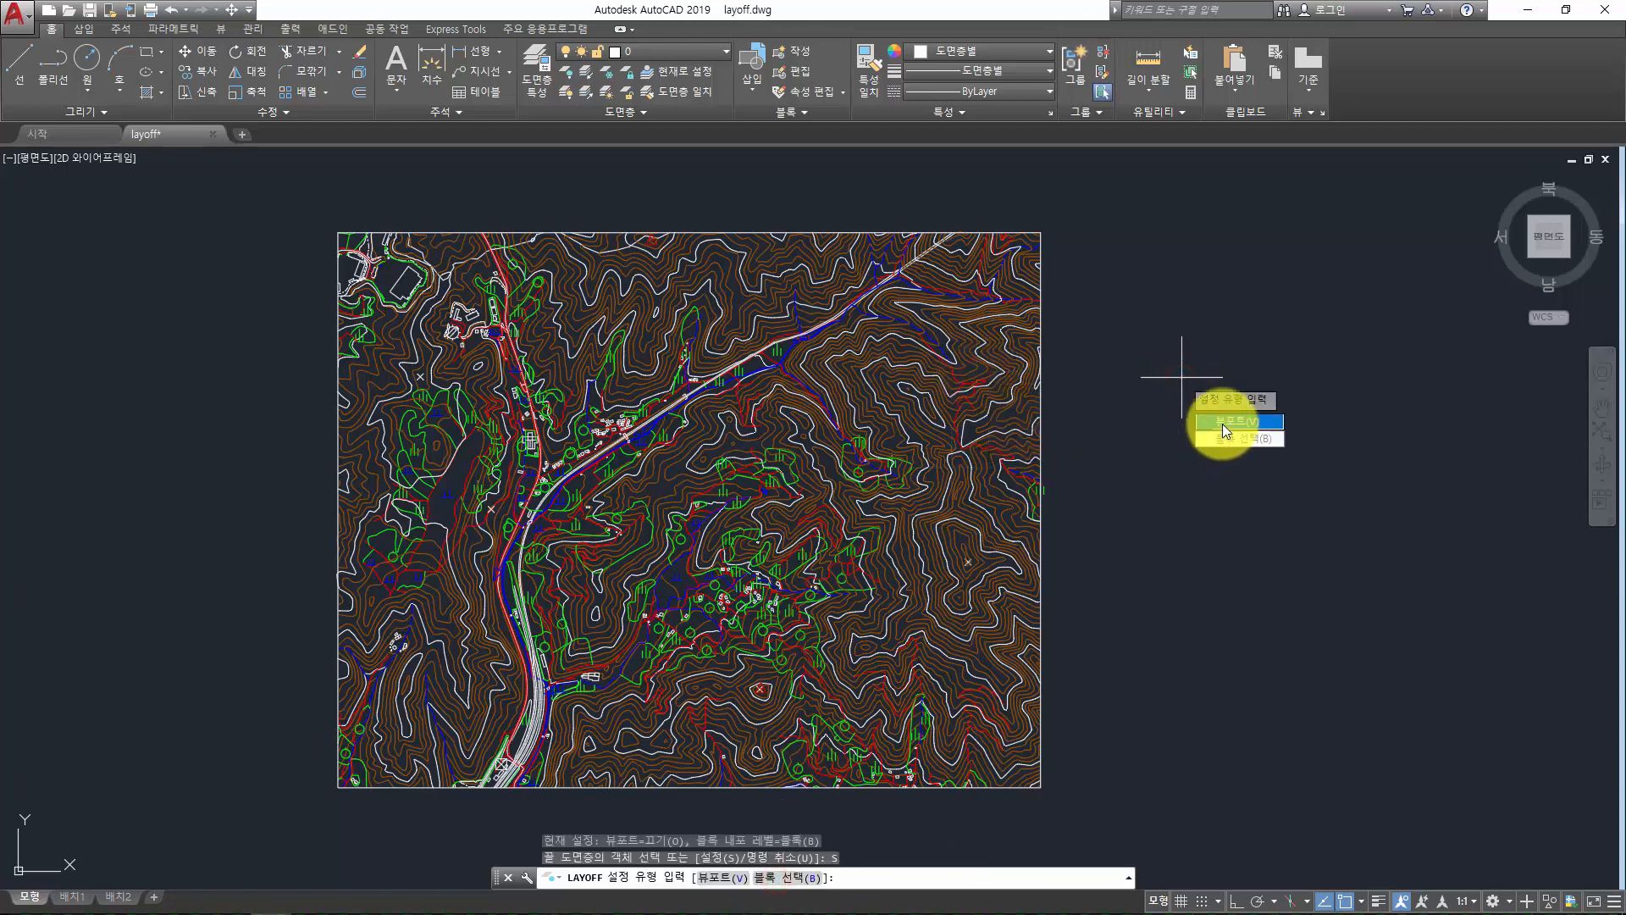
key(Escape)
key(Escape)
key(Escape)
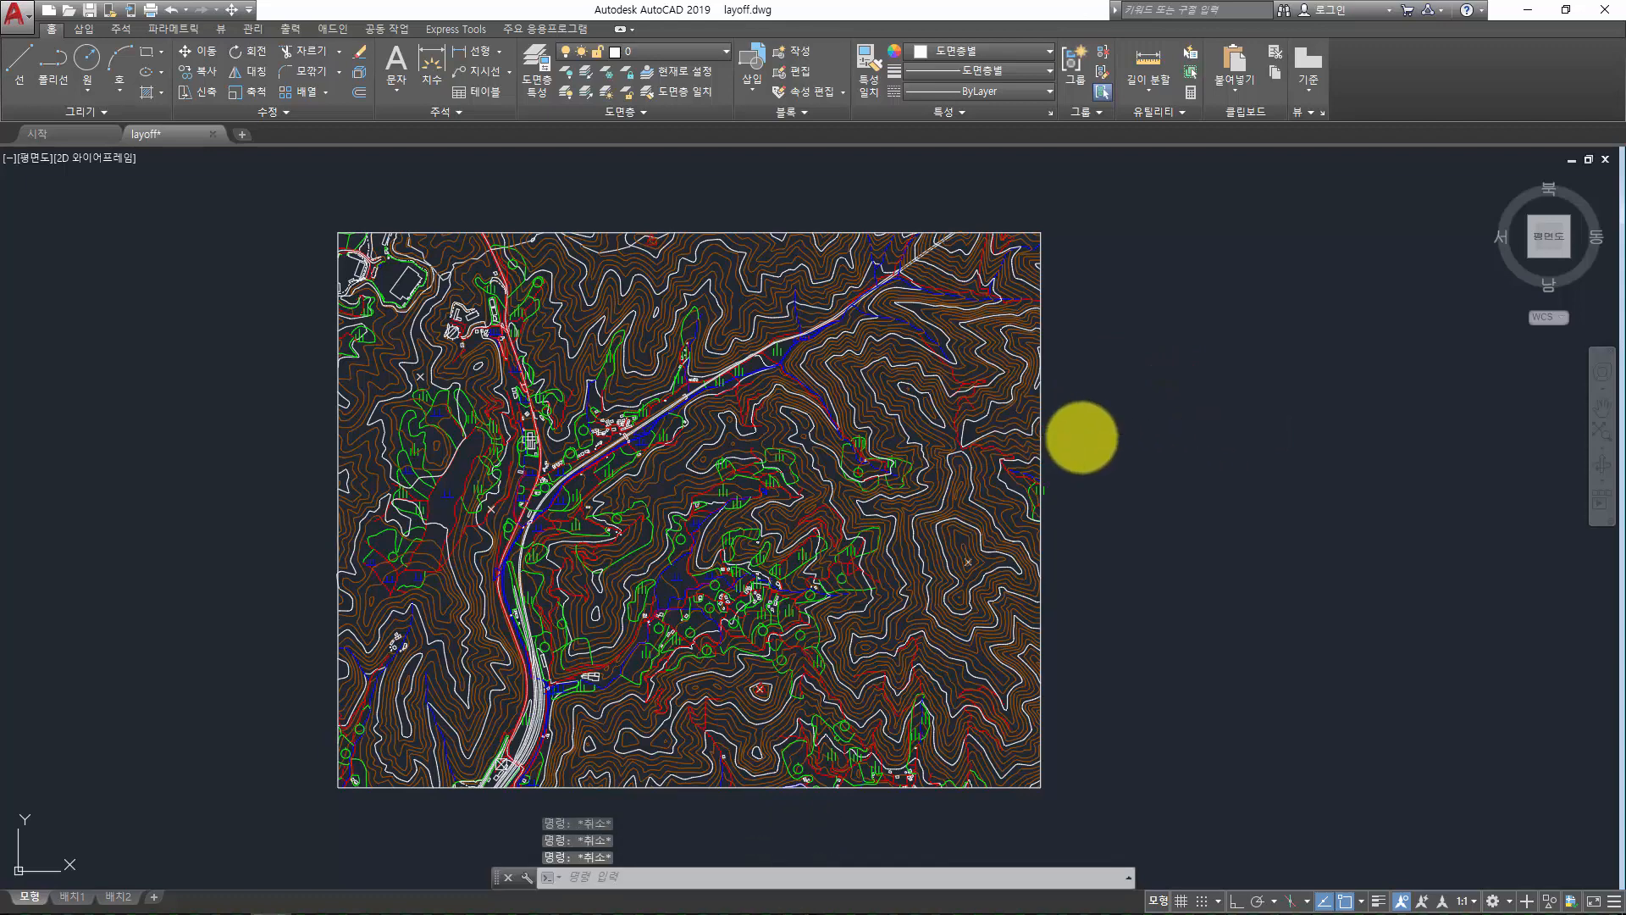
Open the contour_block drawing, compare it with the layoff drawing, and return to contour_block
key(ctrl+o)
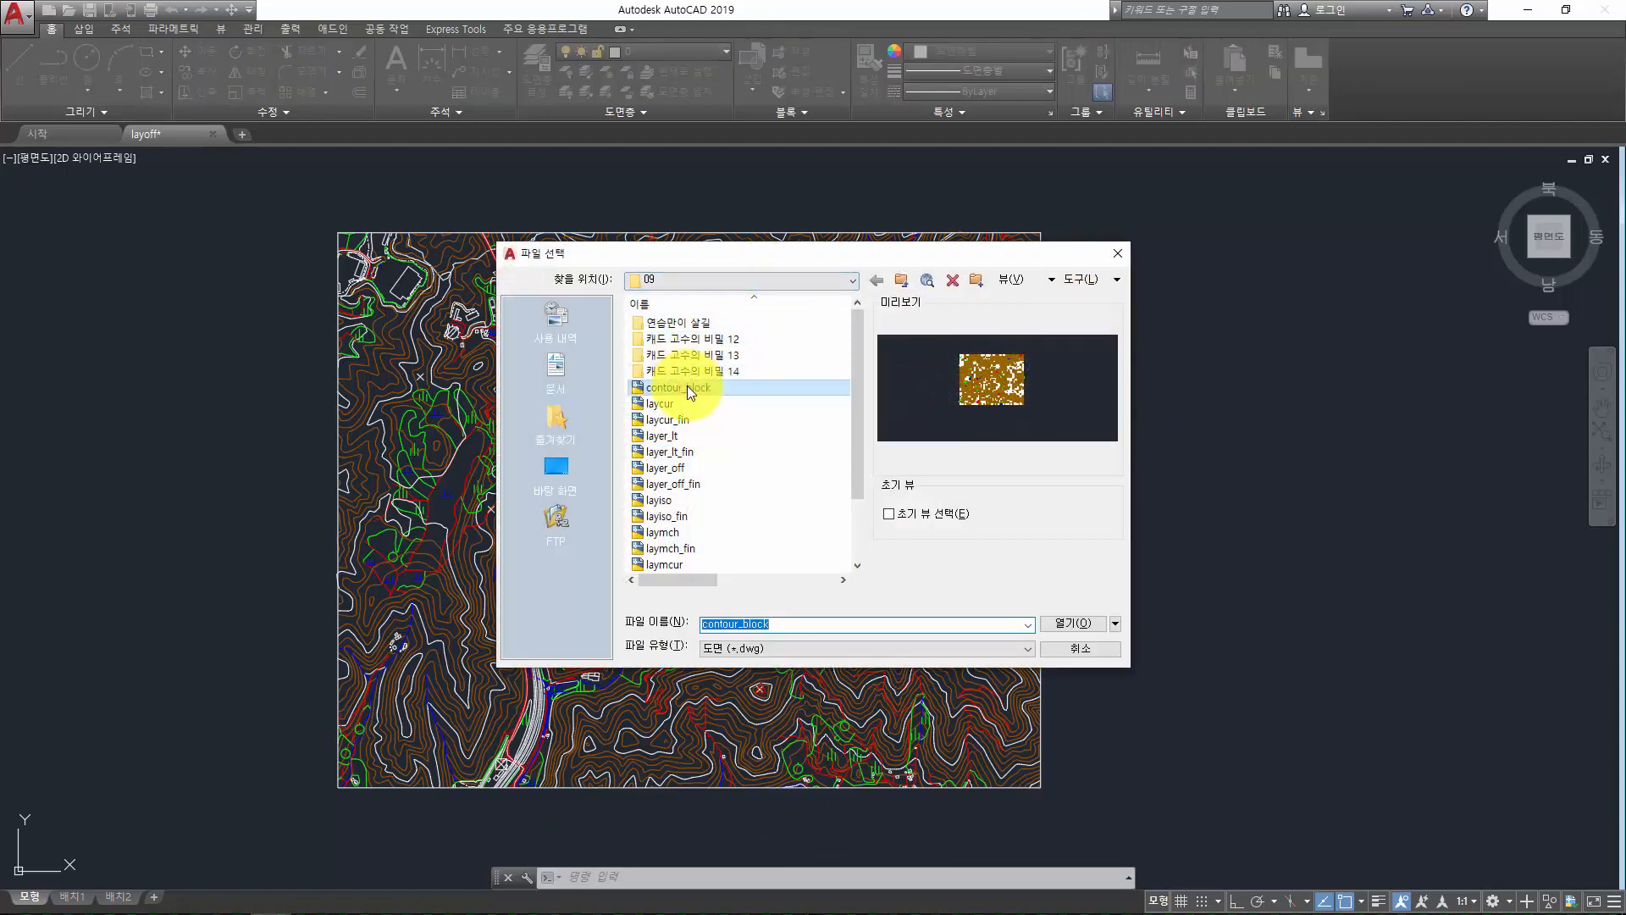
double_click(688, 384)
middle_drag(750, 399, 740, 409)
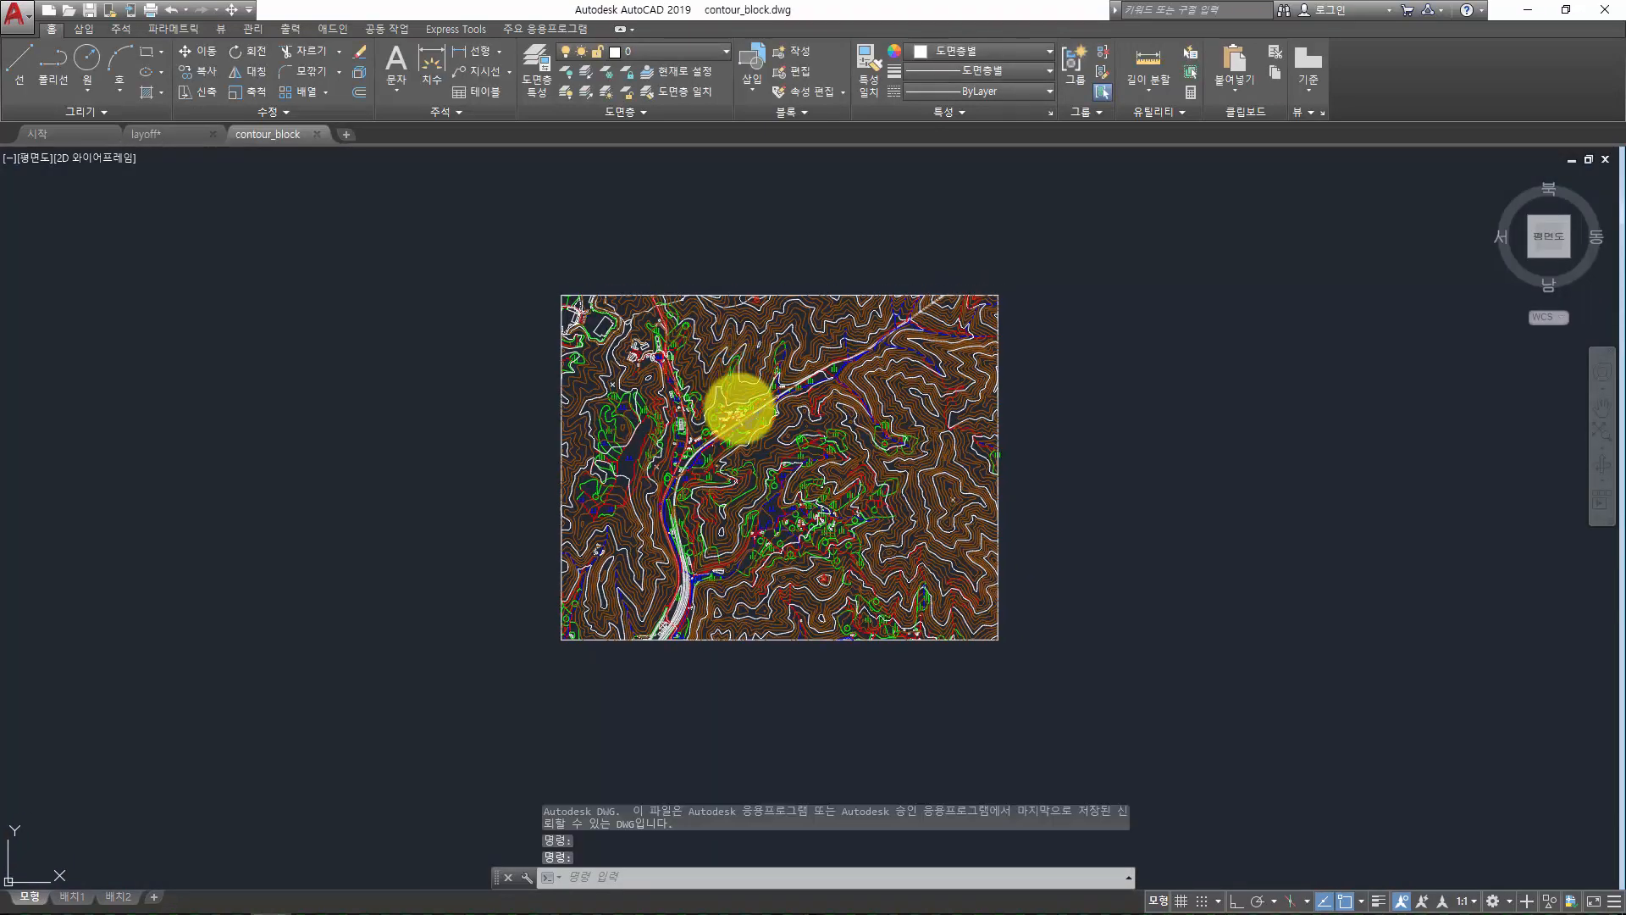
click(177, 138)
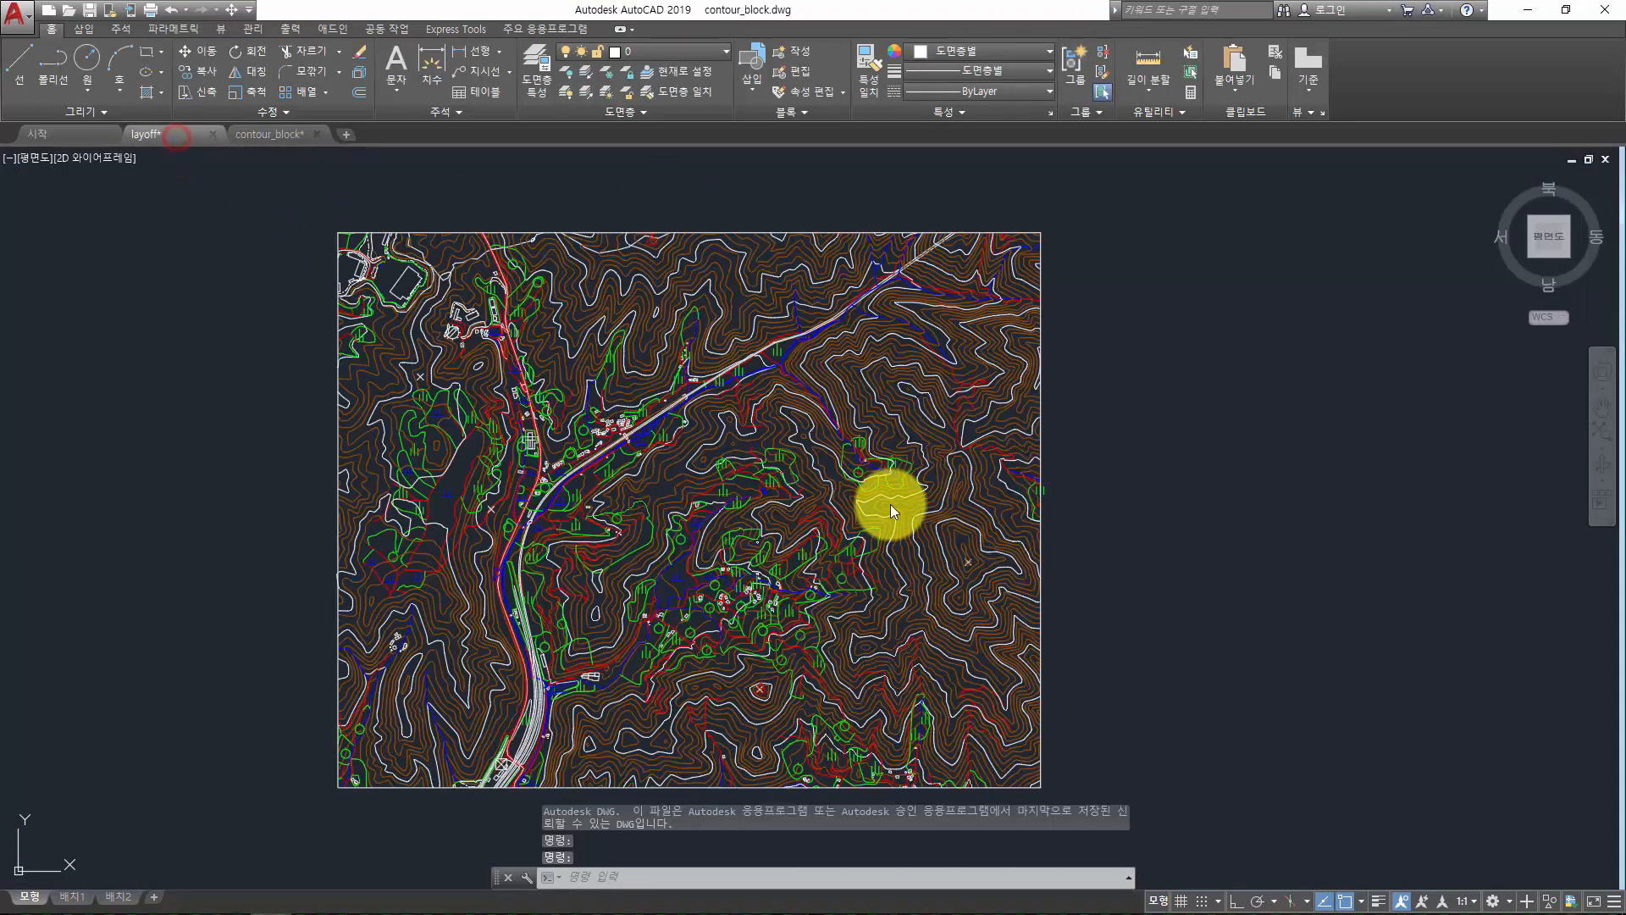
click(271, 132)
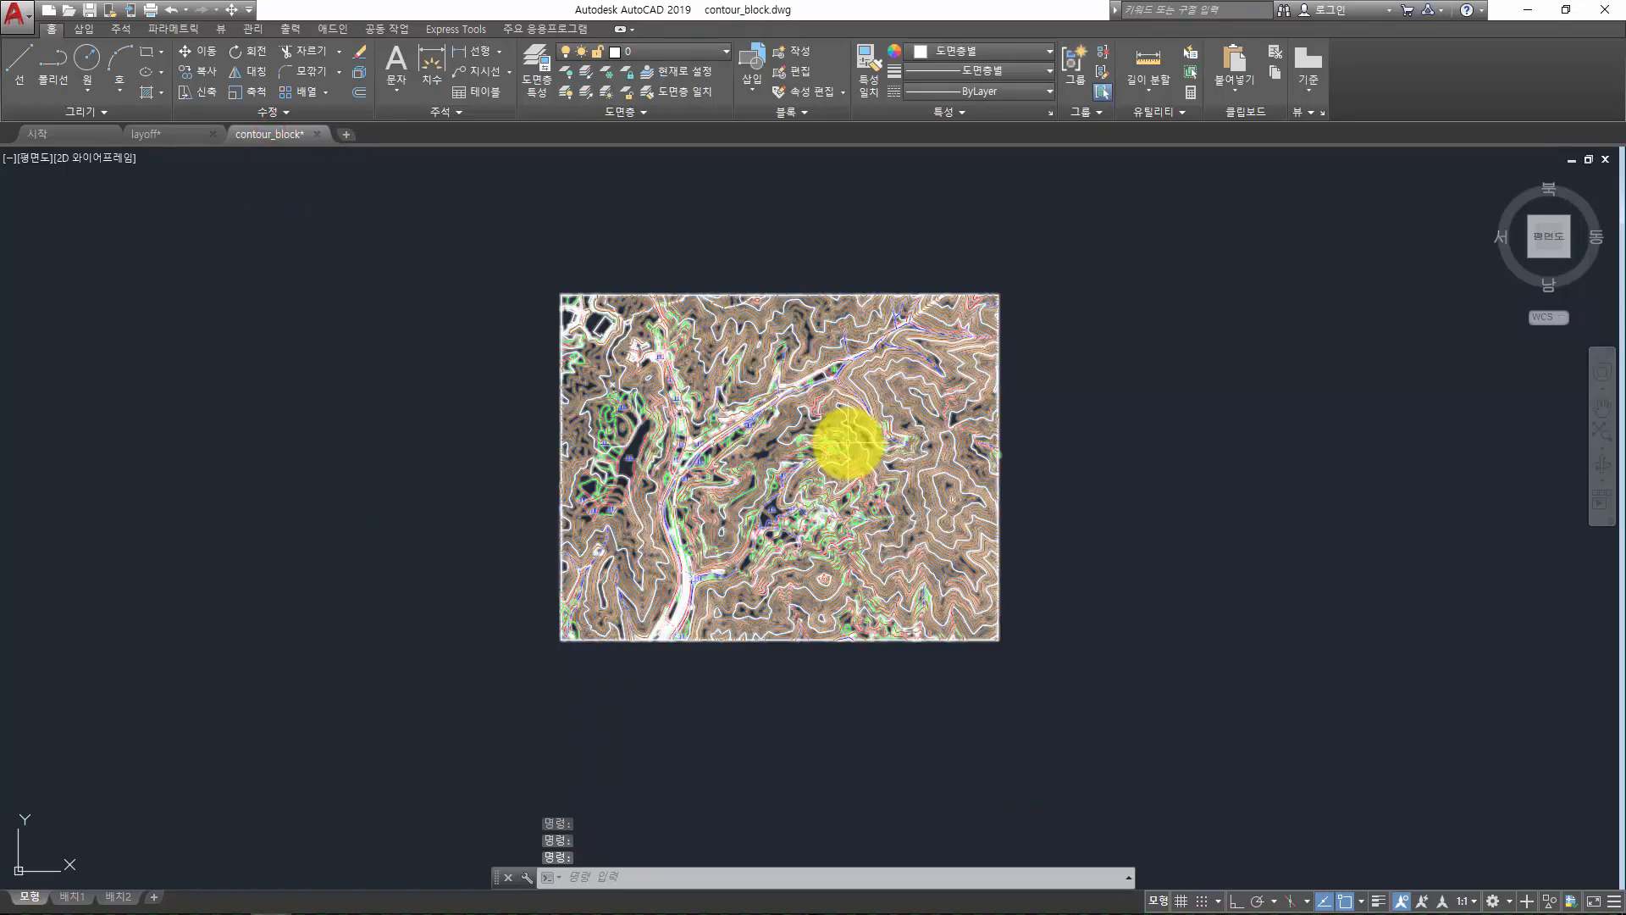
Try to turn off a contour layer in the contour_block drawing by picking a line with LAYOFF, and cancel the command
scroll(822, 415, up, 2)
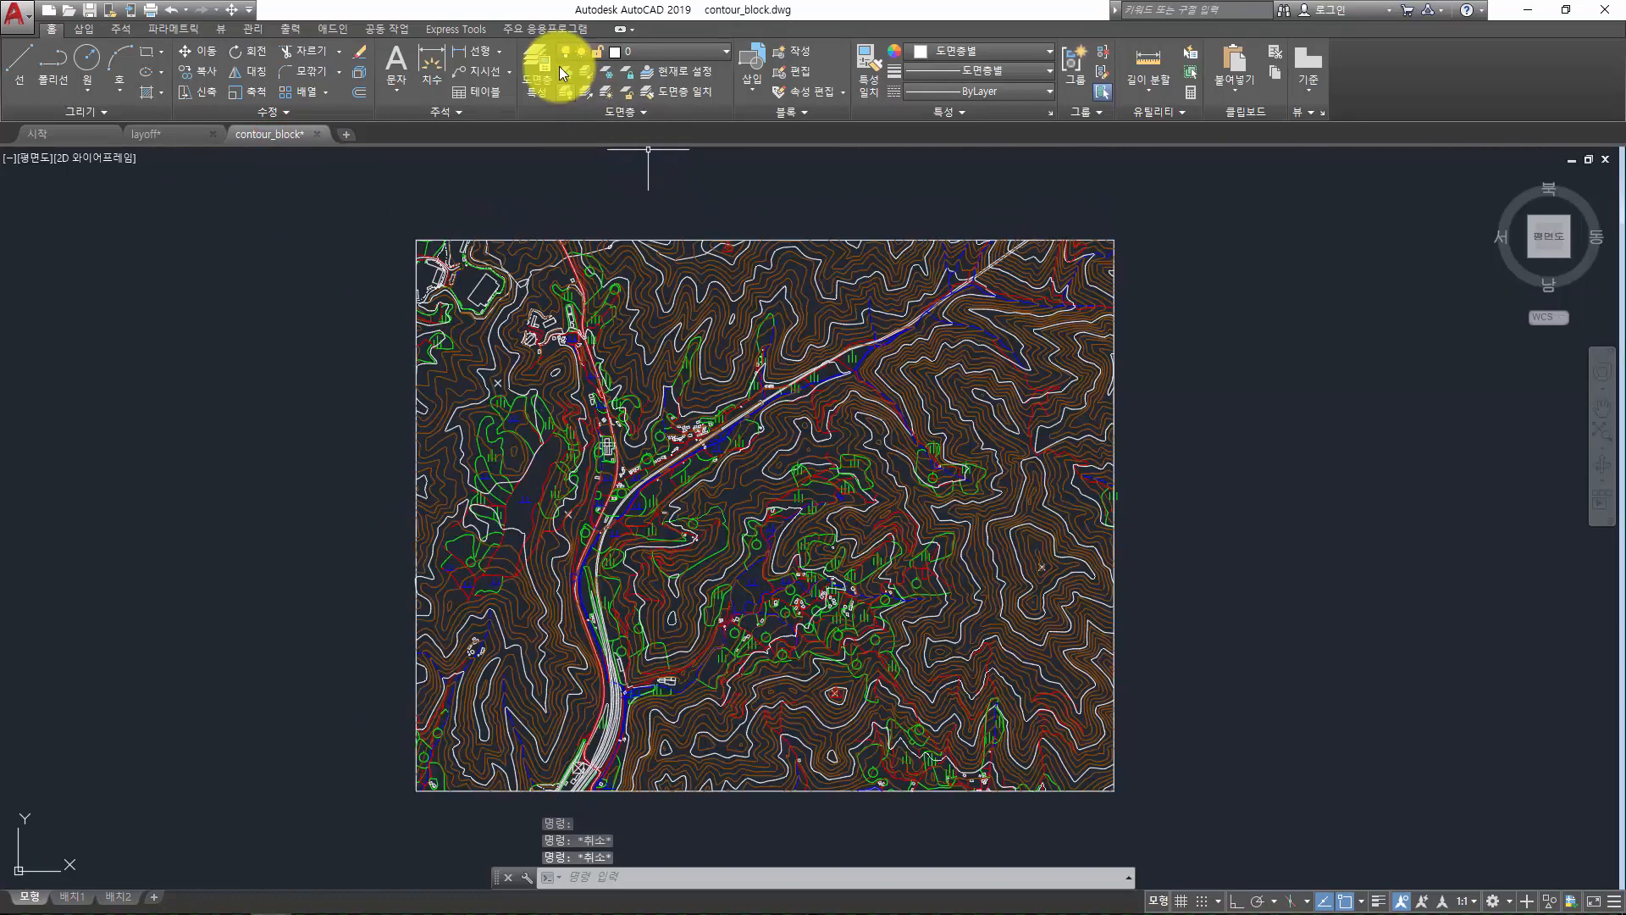
click(564, 69)
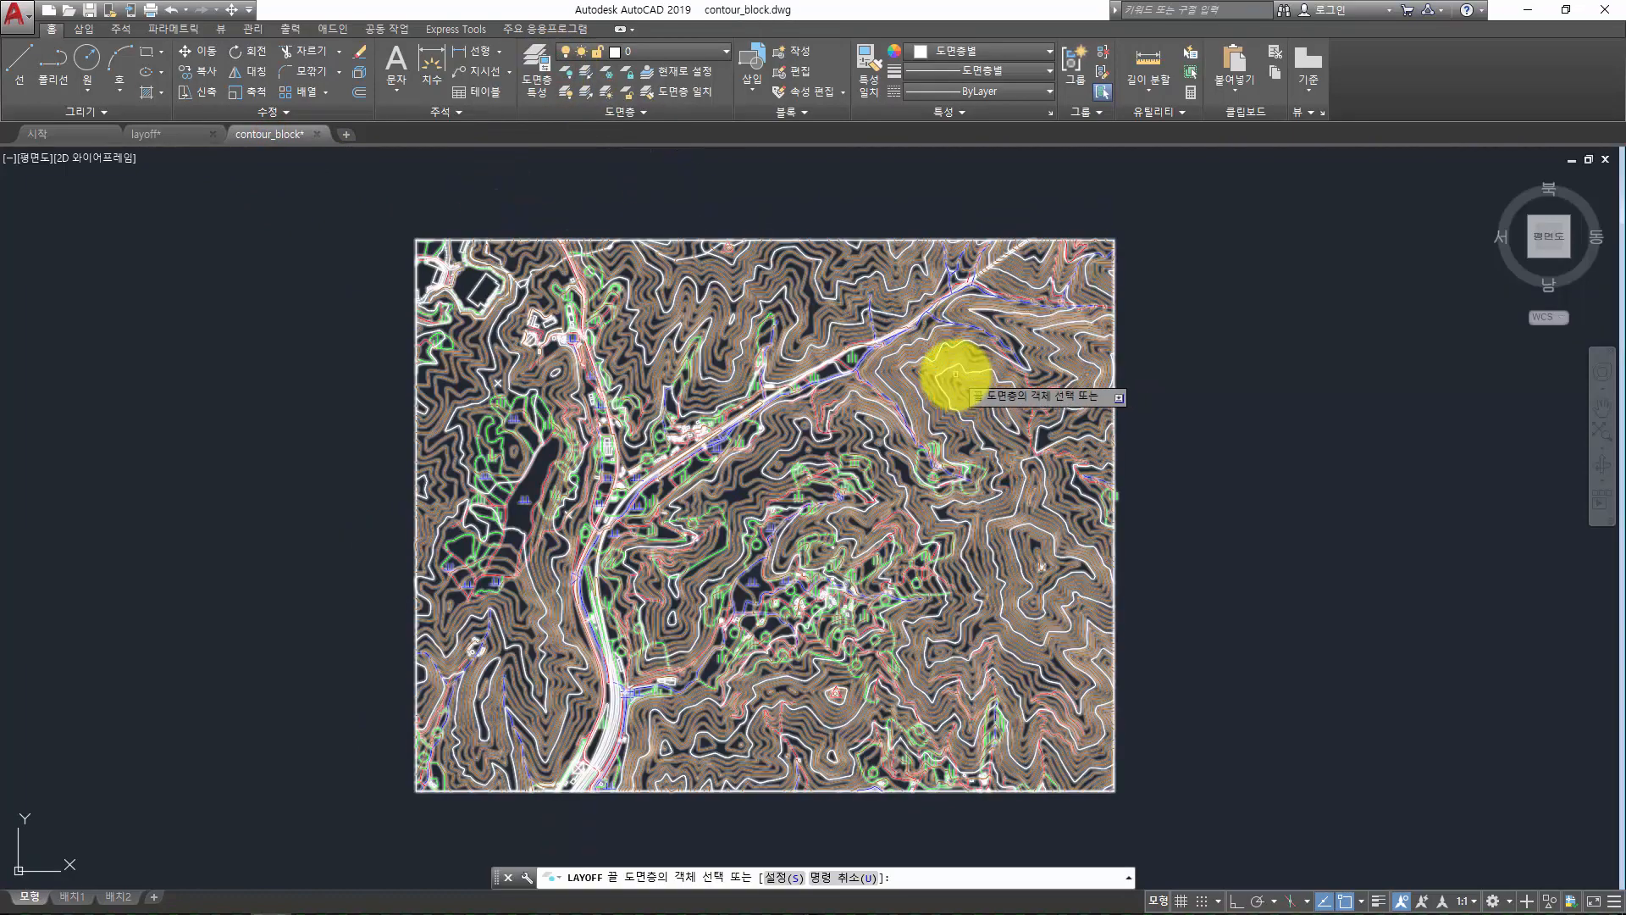
click(955, 374)
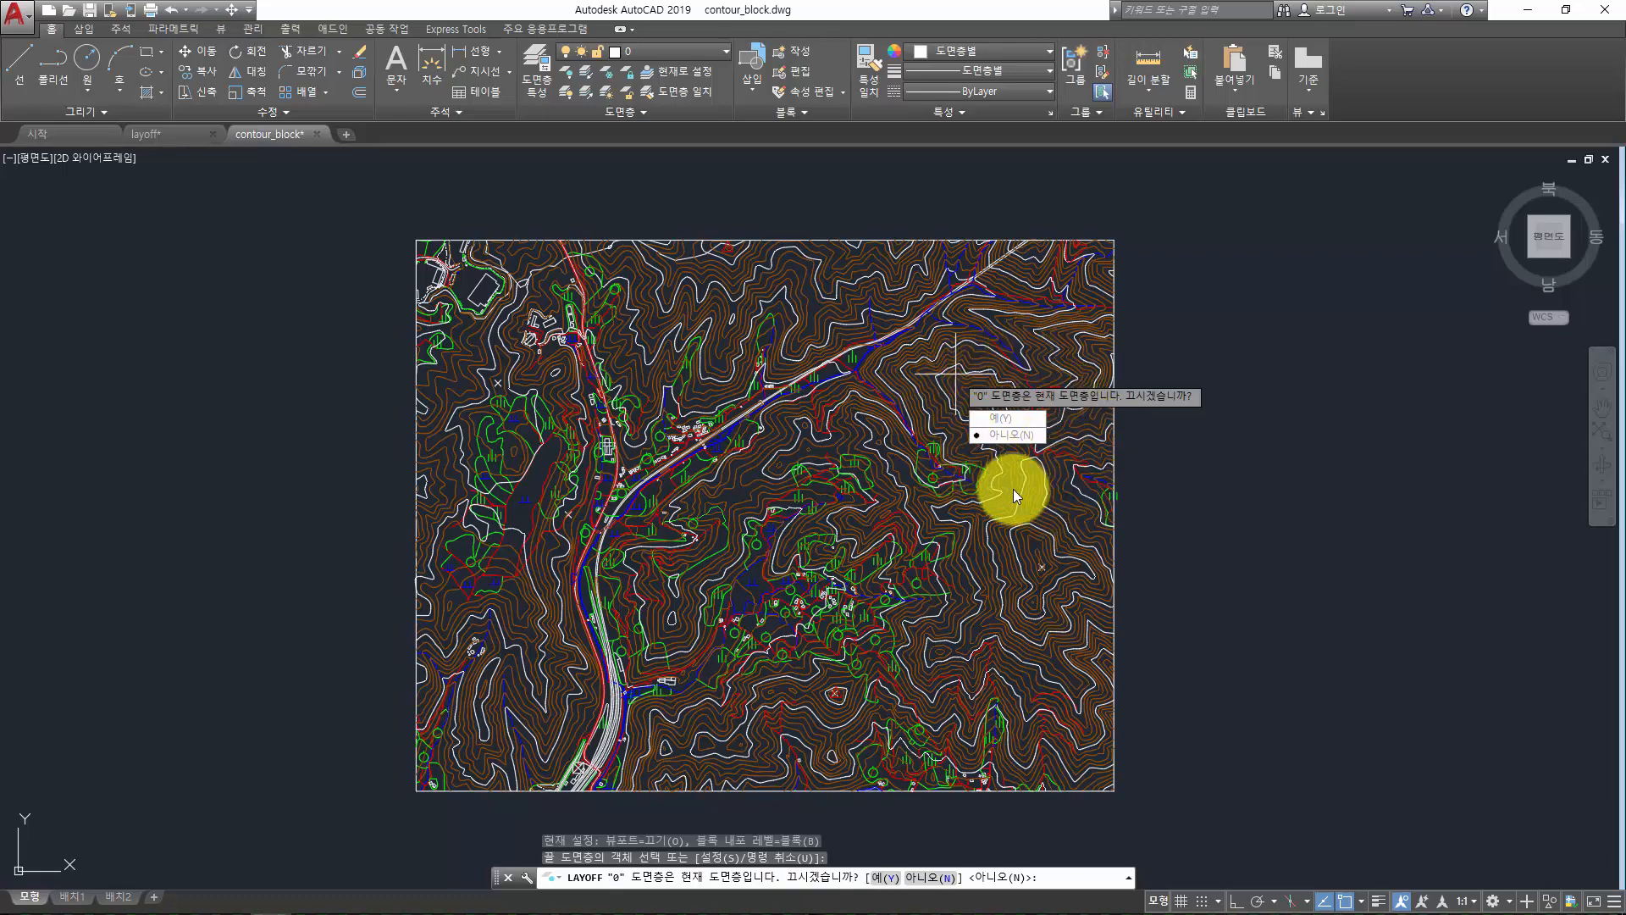
key(Escape)
key(Escape)
key(Escape)
Show the Properties palette and select the map to check its object type and layer, and deselect it
key(ctrl+1)
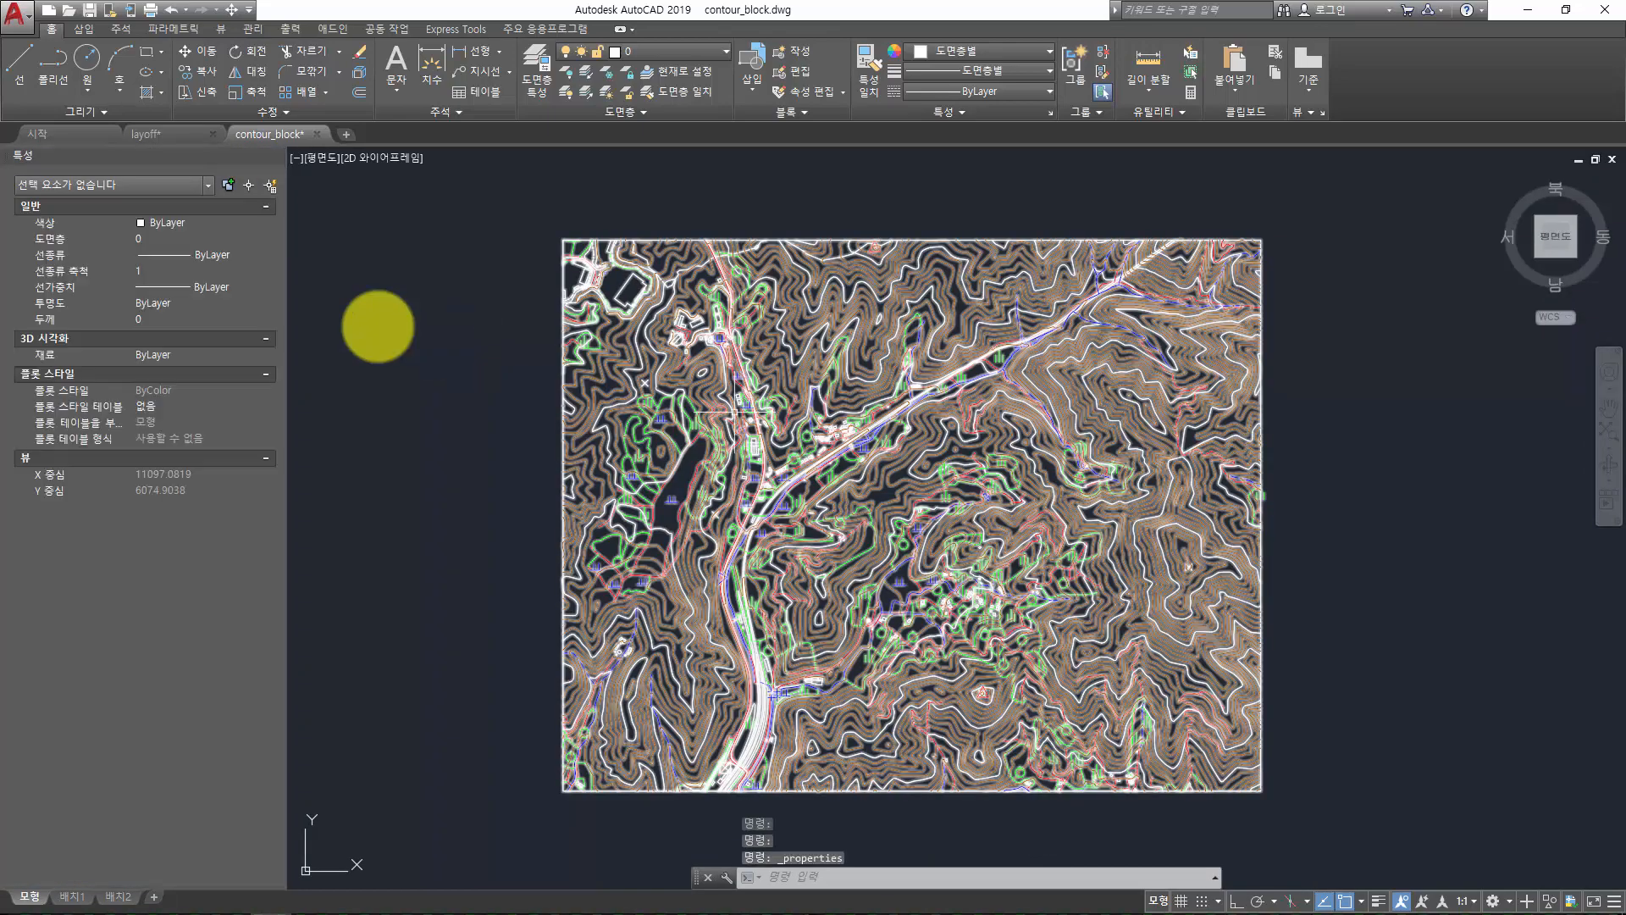
key(Escape)
key(Escape)
click(610, 333)
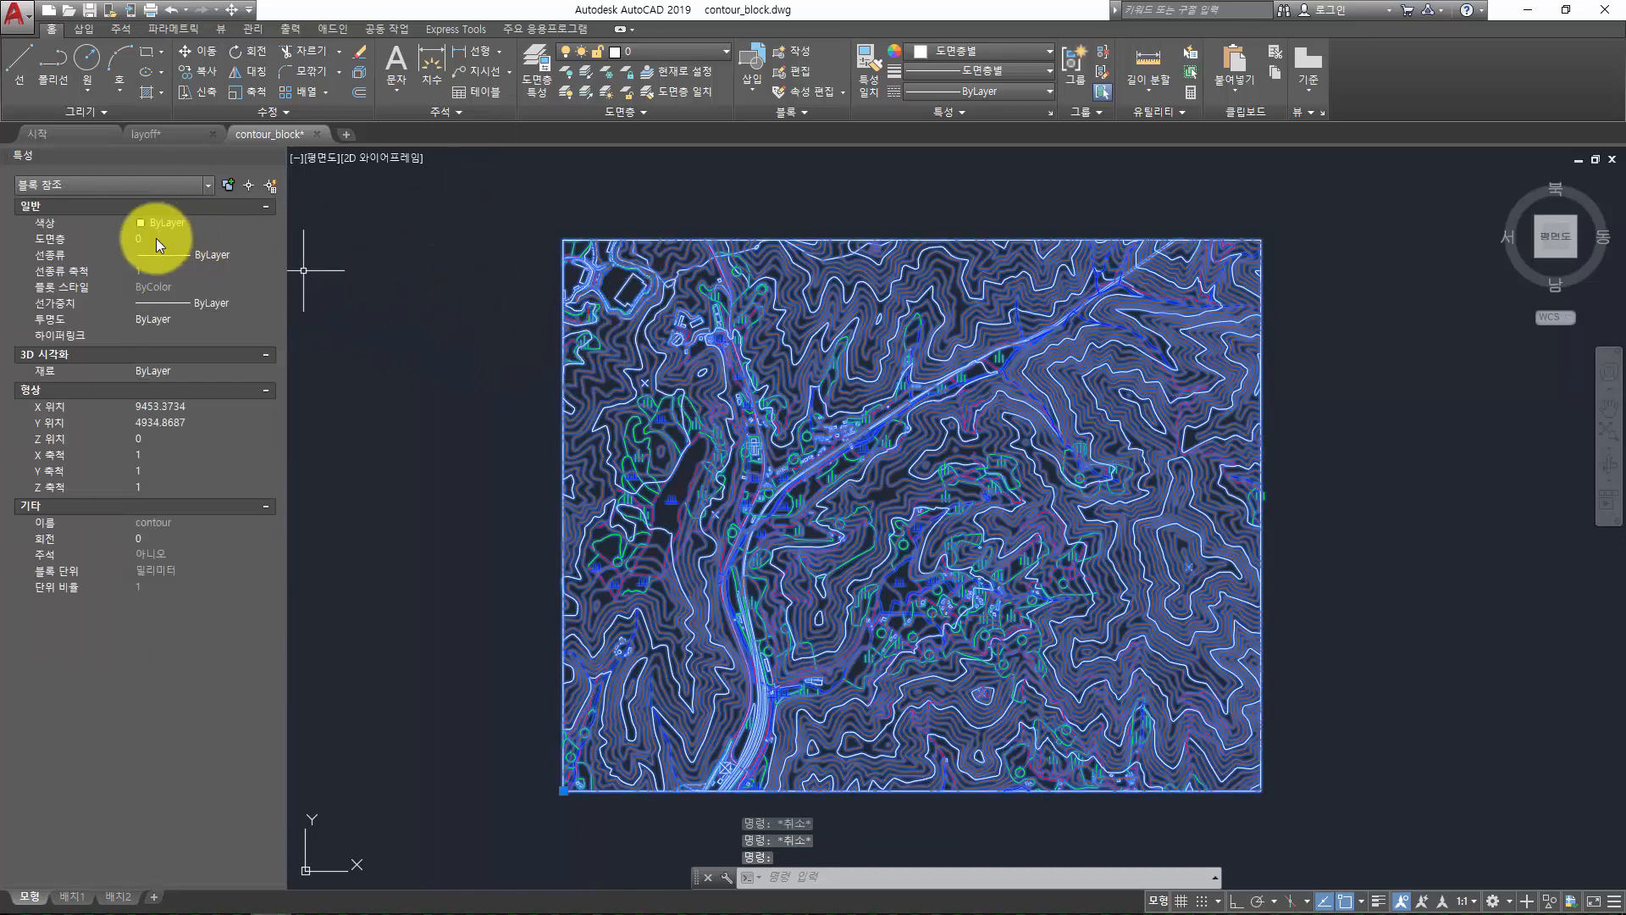
key(Escape)
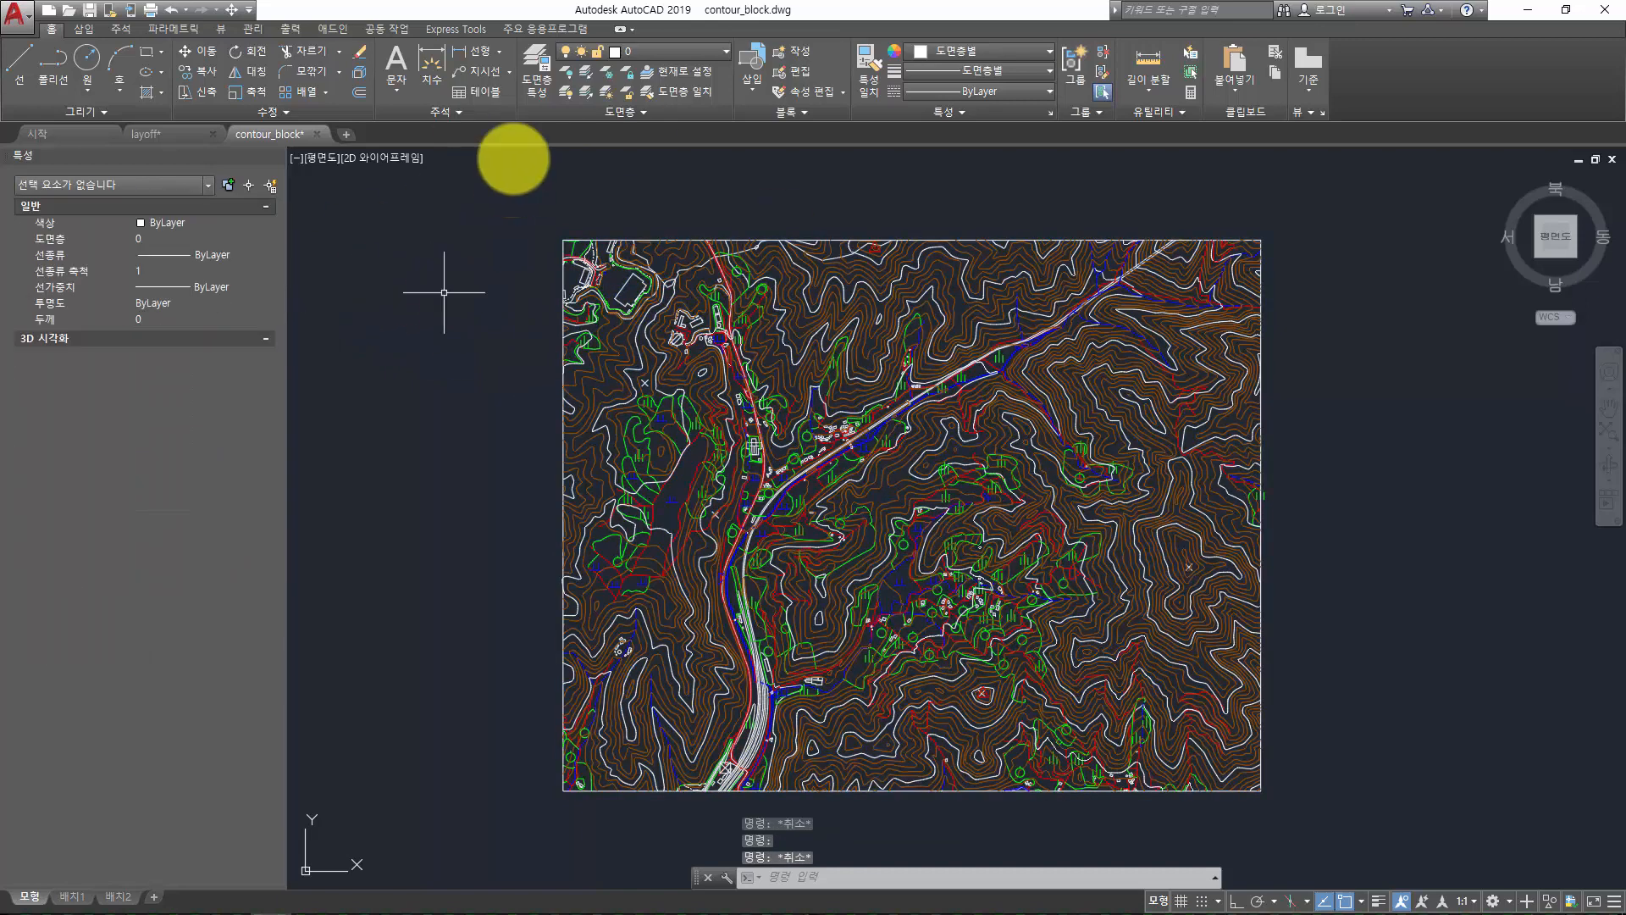
Try LAYOFF again on a contour line near the block's left edge, and cancel without turning off current layer 0
click(566, 71)
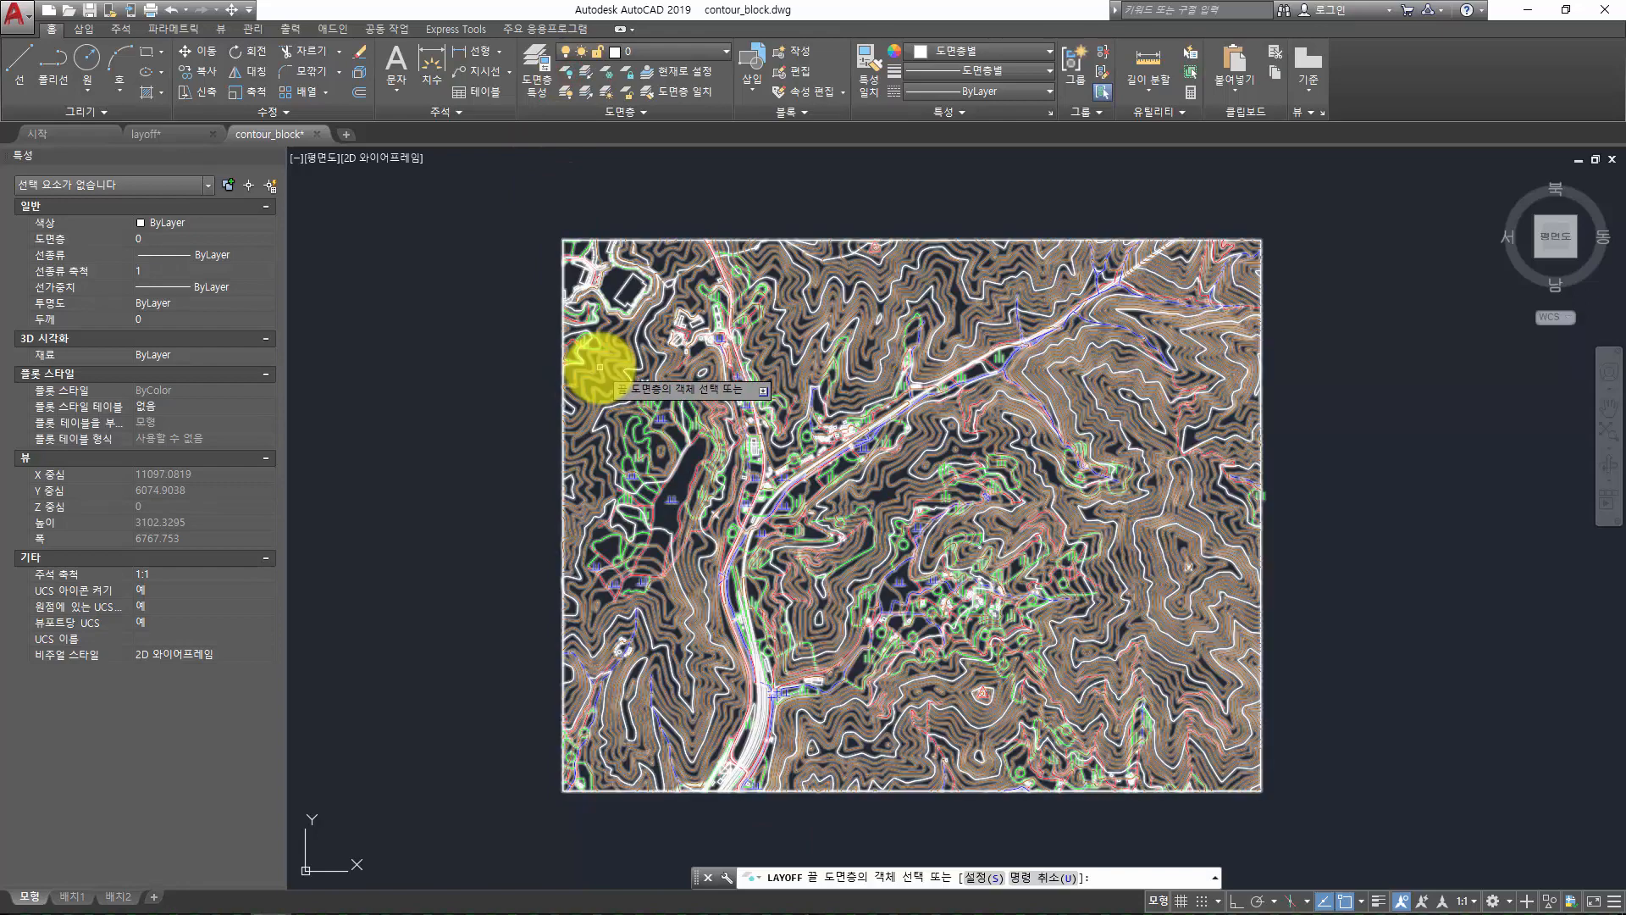
click(599, 367)
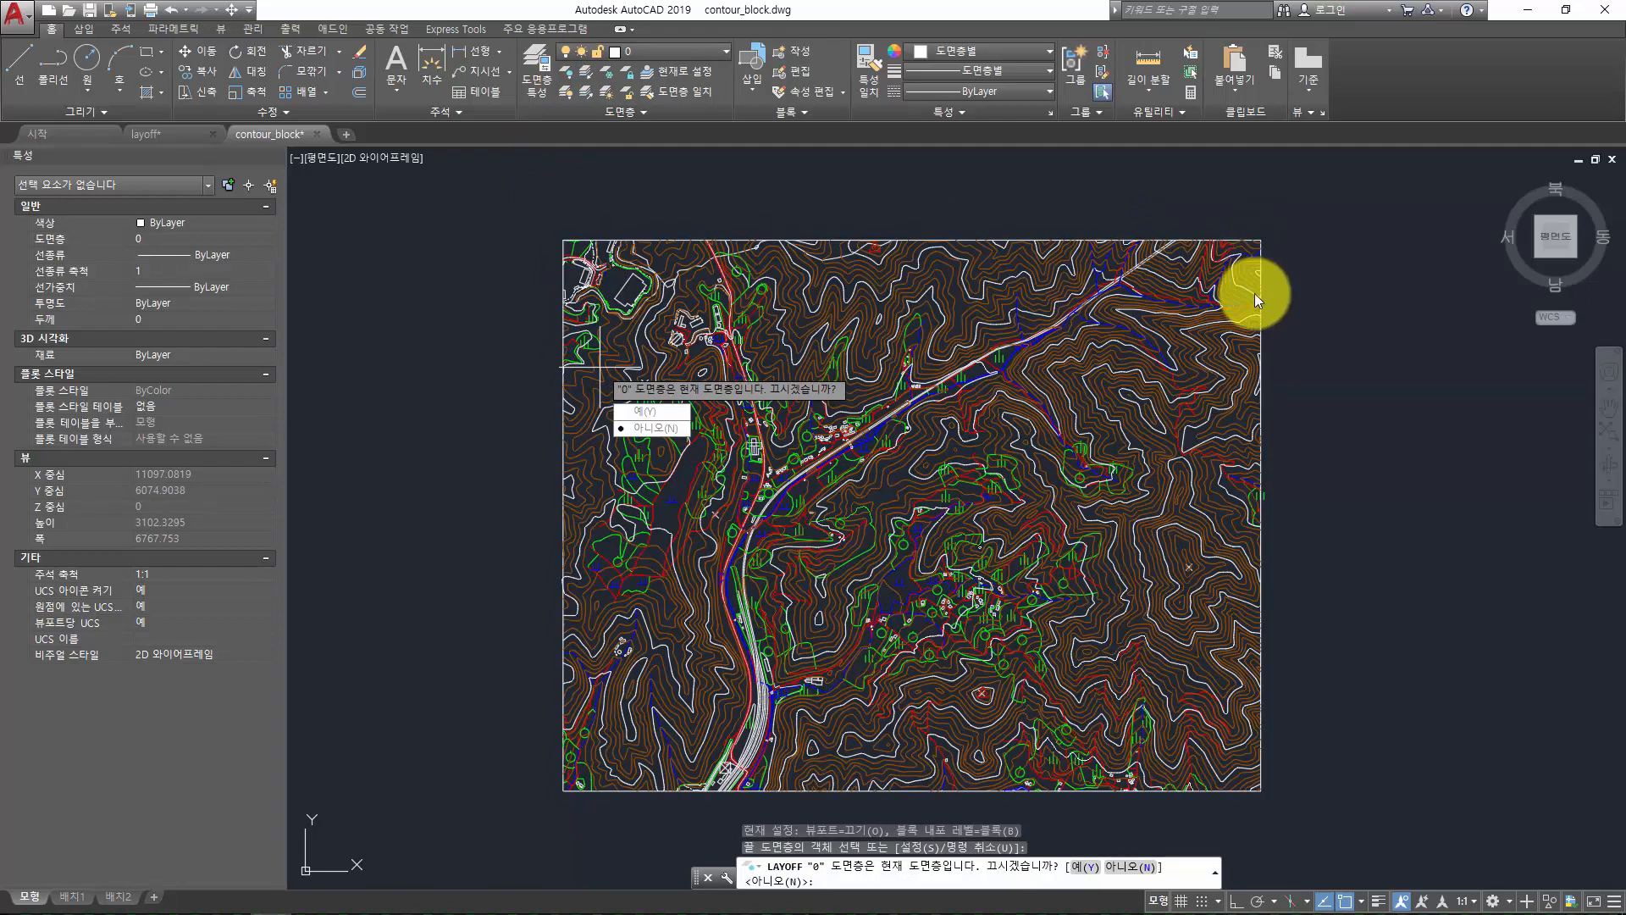
key(Escape)
key(Escape)
key(Escape)
click(589, 375)
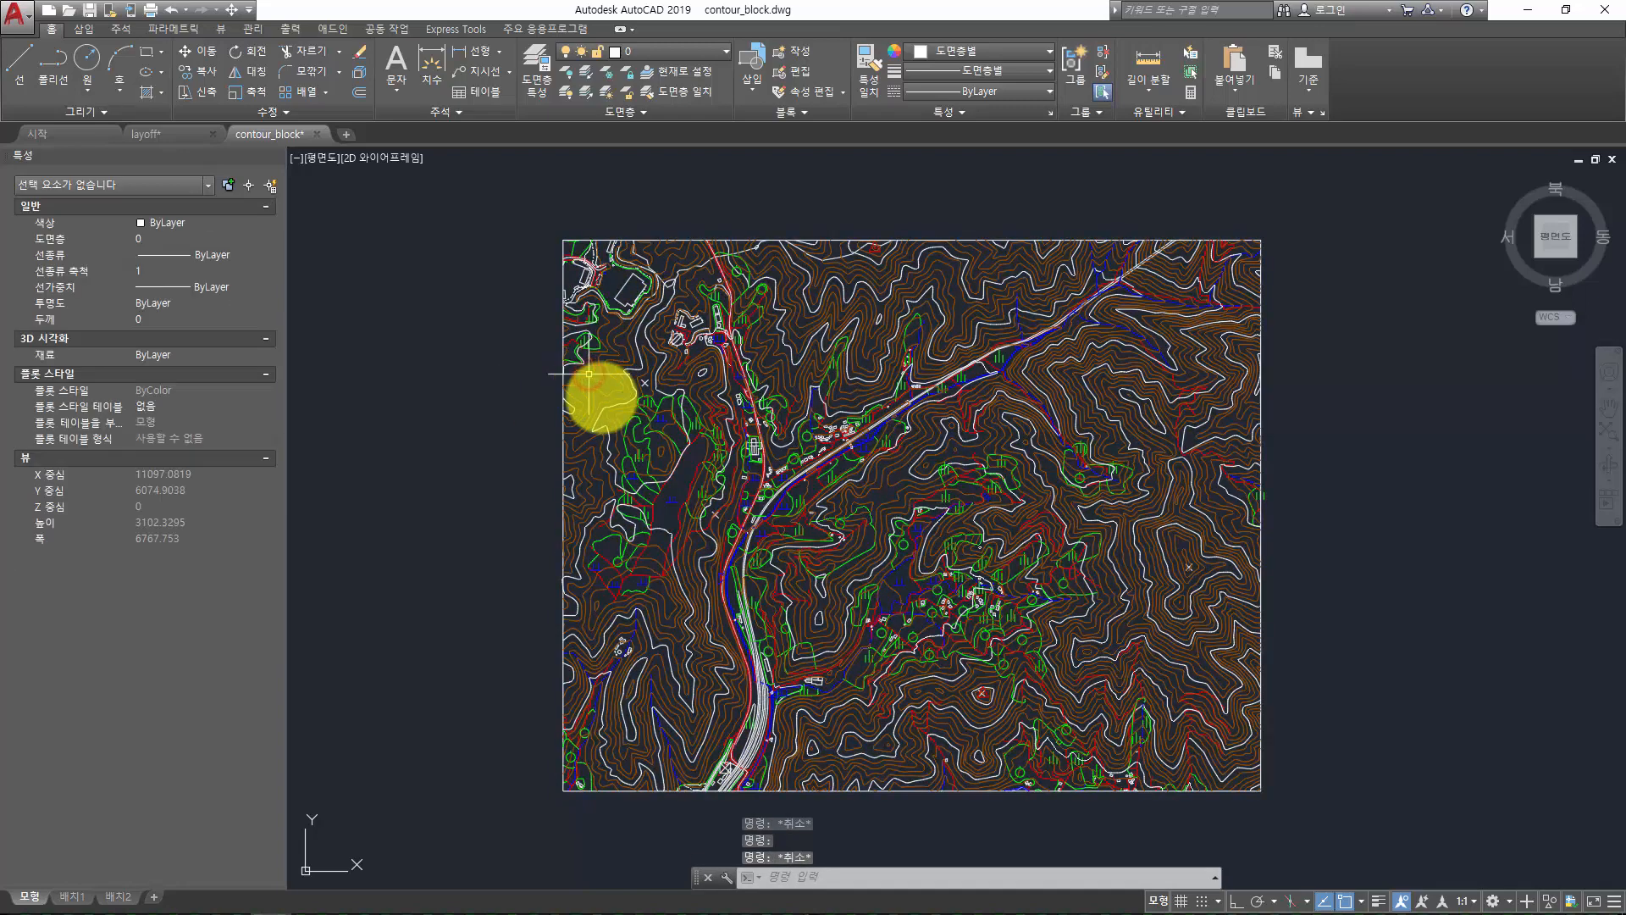
Select the map to check in its properties that it is a block reference on layer 0, and deselect it
click(837, 318)
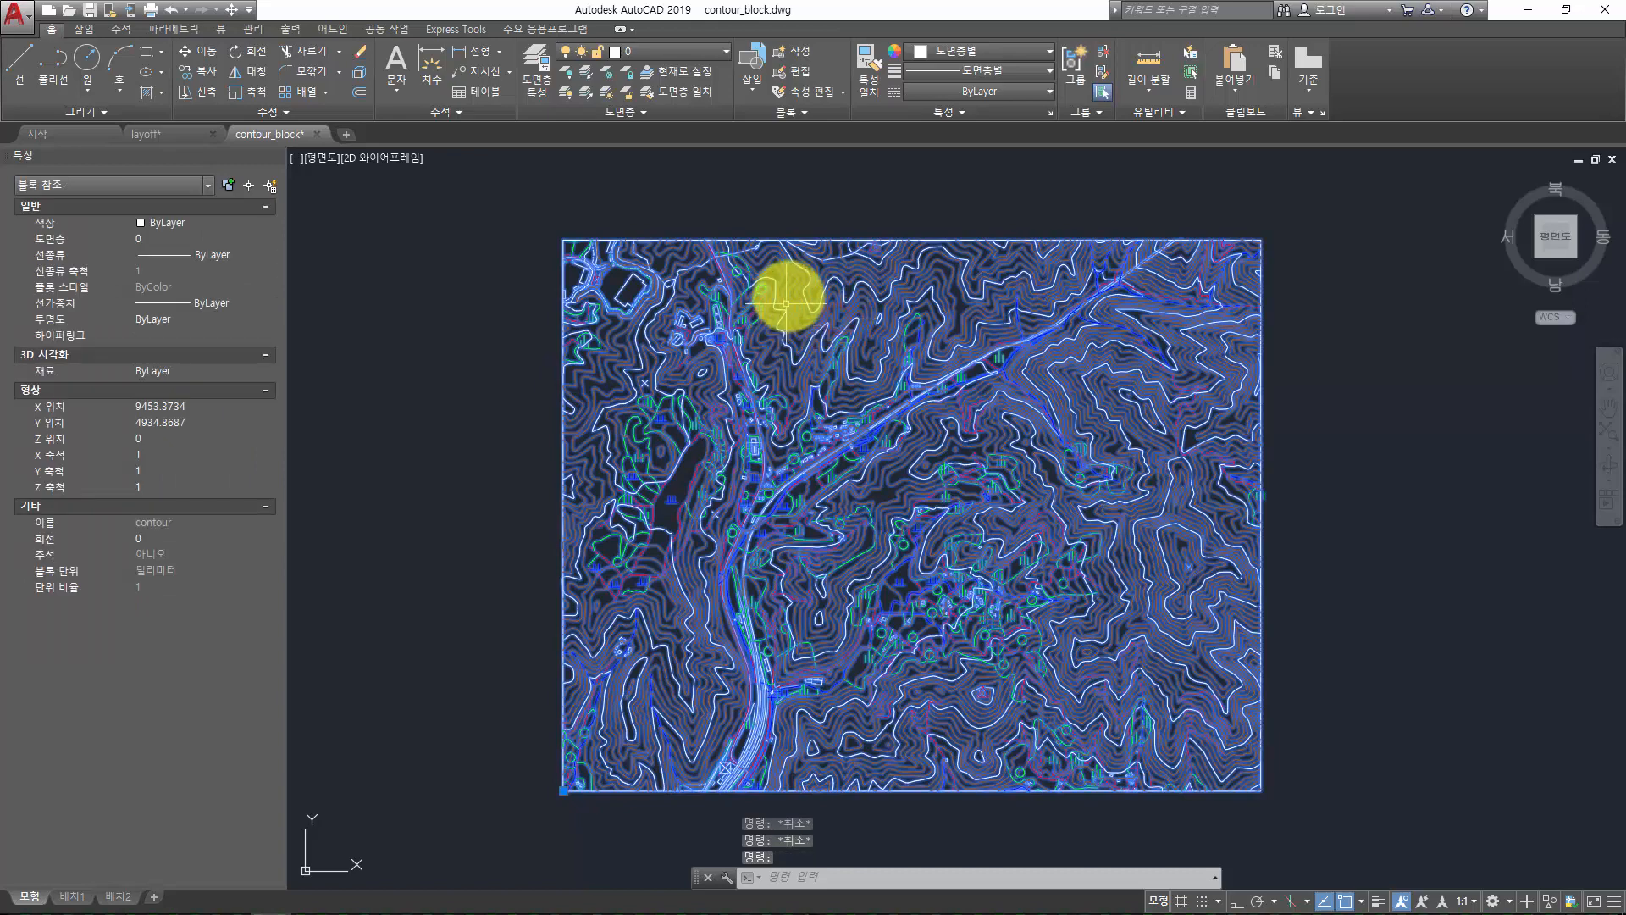
key(Escape)
key(Escape)
key(Escape)
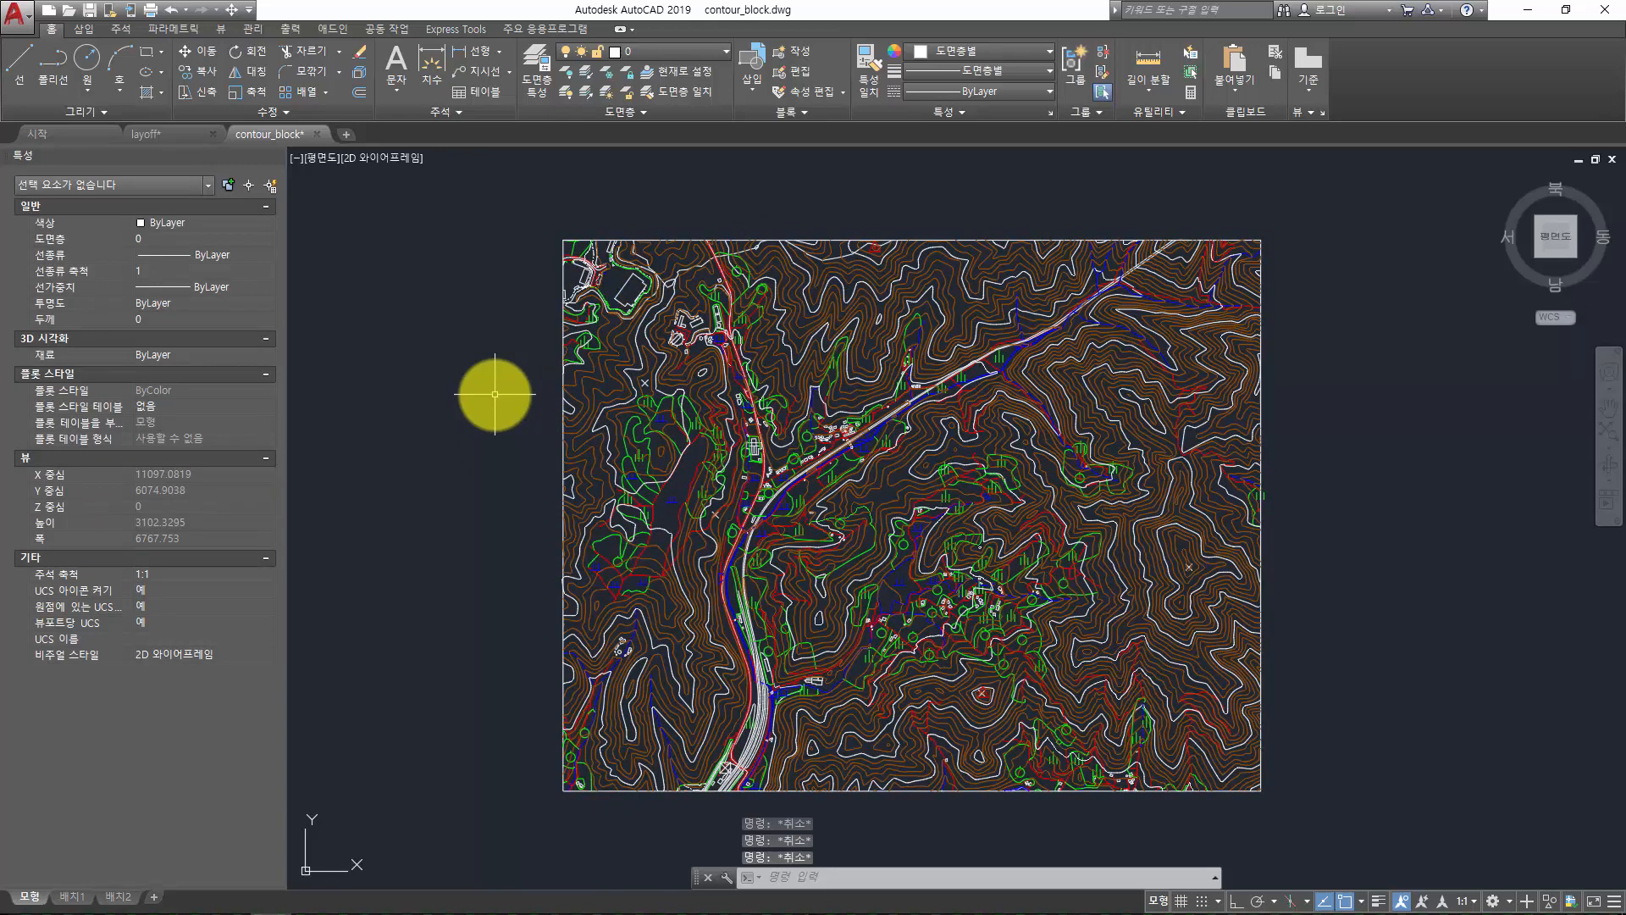
Start LAYFRZ to check its current viewport and block nesting settings, and cancel the command
text(LAYFre)
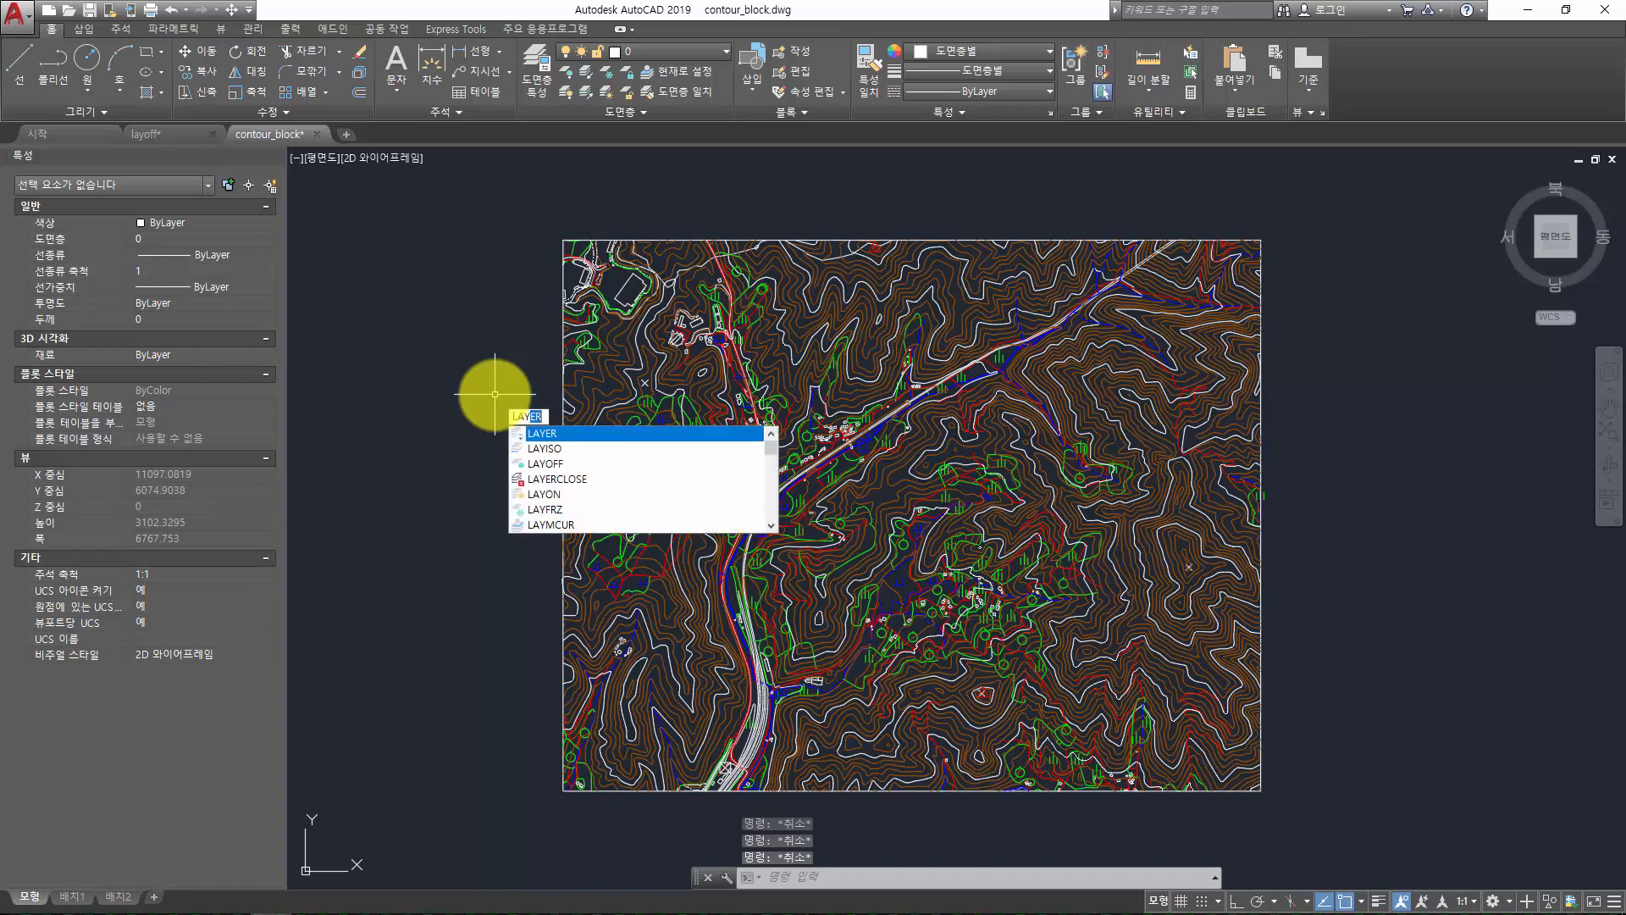
key(BackSpace)
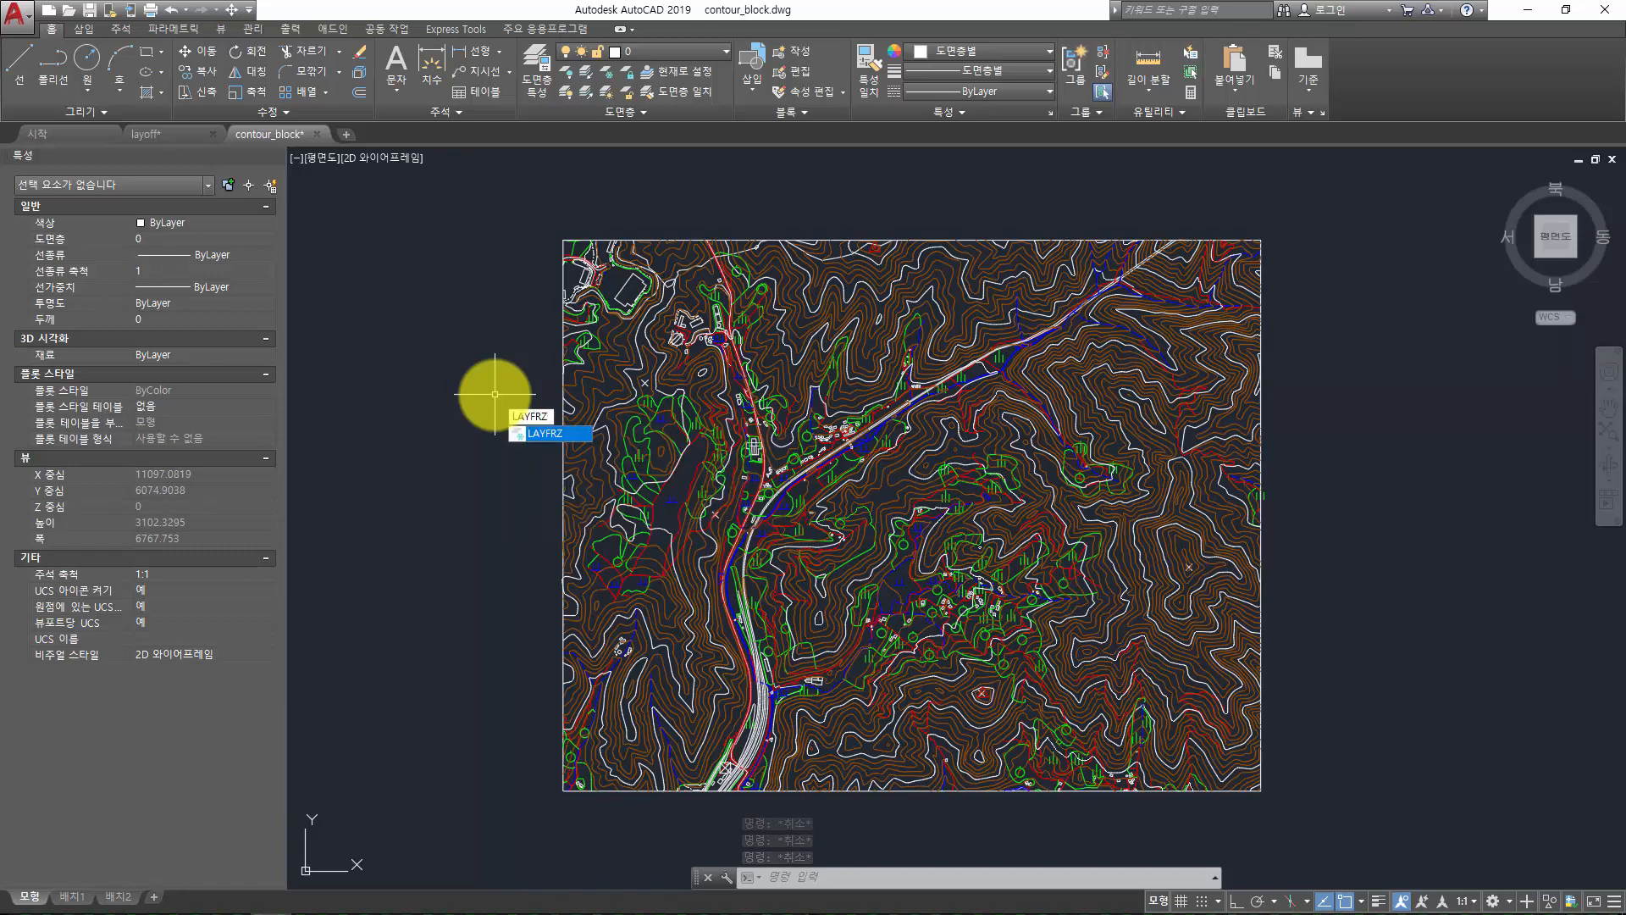
key(Return)
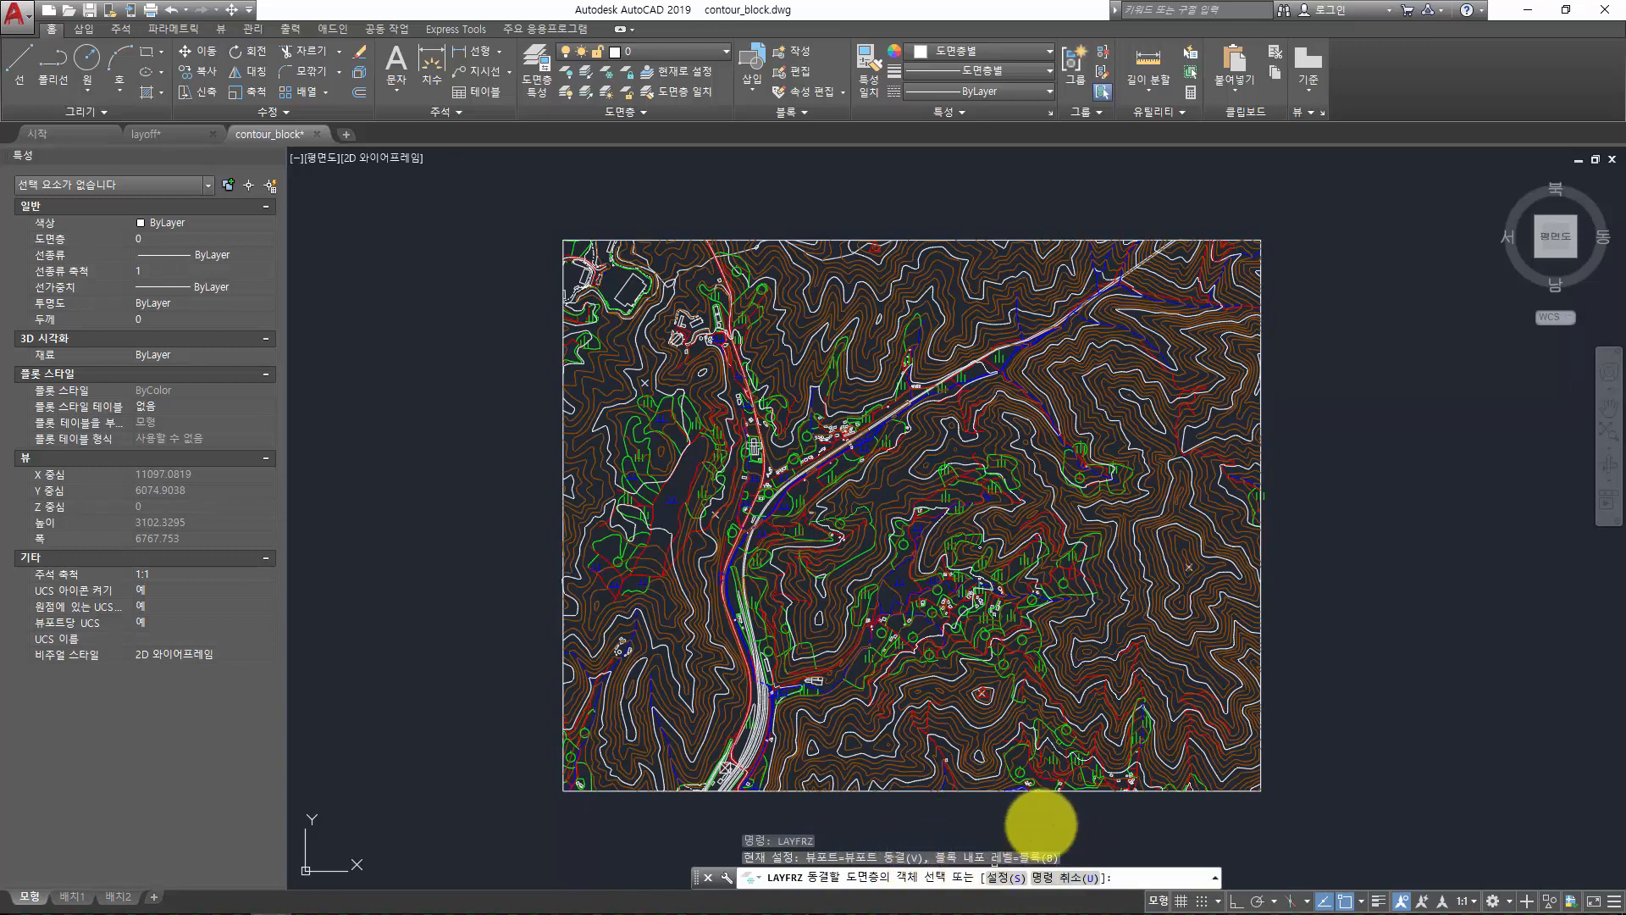
key(Escape)
key(Escape)
key(Escape)
Start LAYOFF to check its current viewport and block nesting settings, and cancel the command
text(lay)
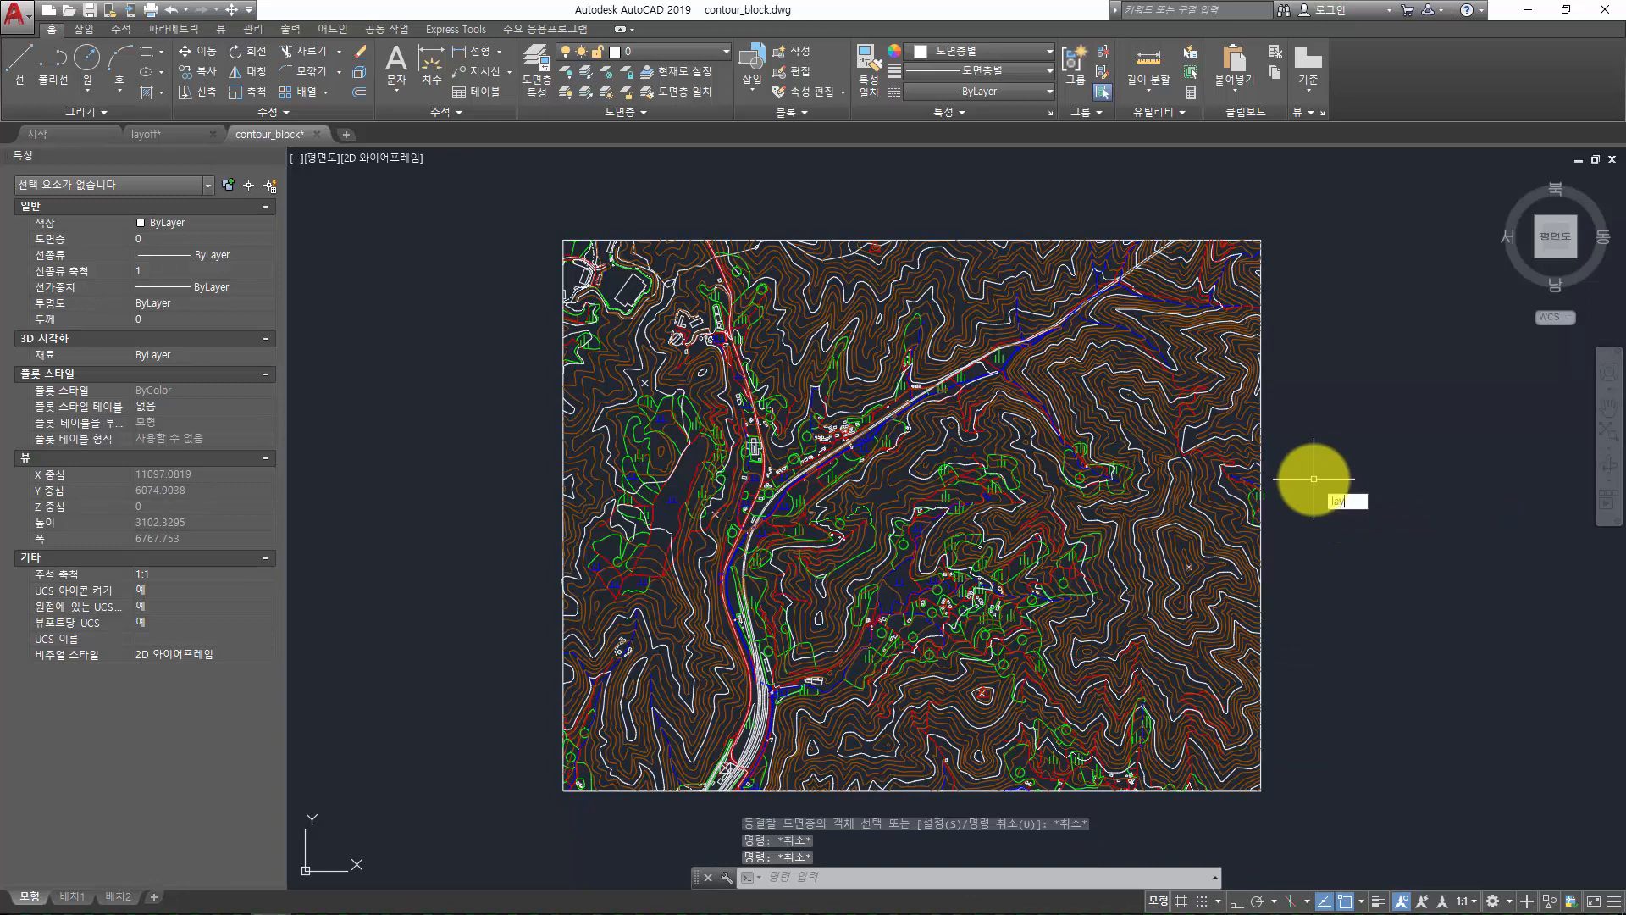
key(Return)
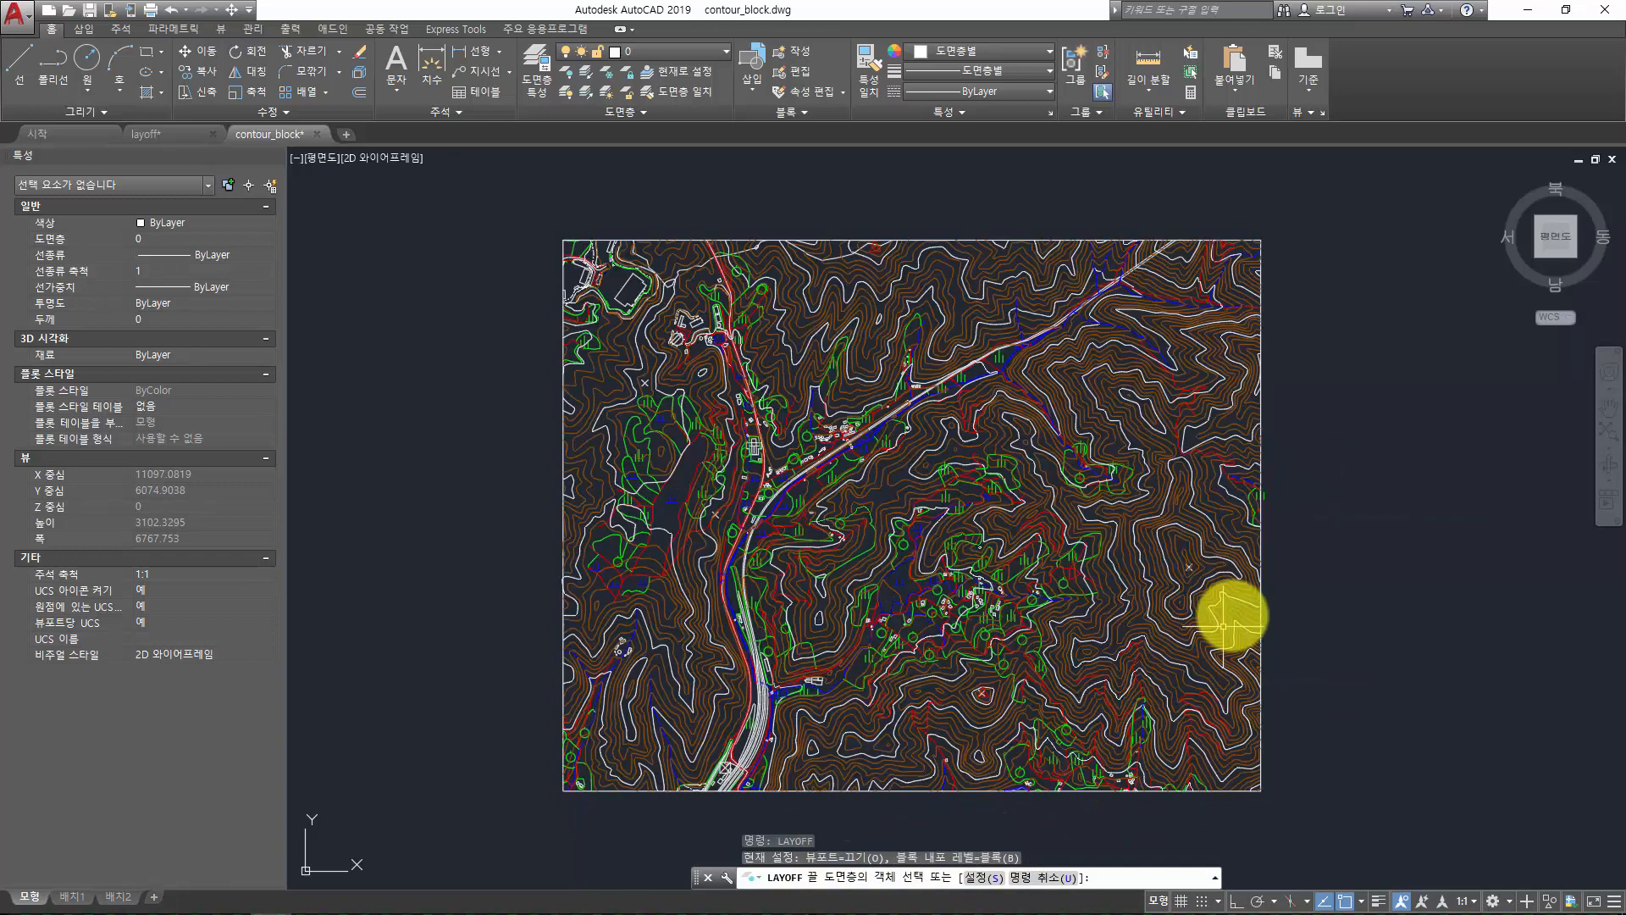
key(Escape)
key(Escape)
key(Escape)
Try LAYOFF on a contour line near the block's left edge, and decline turning off current layer 0
text(layof)
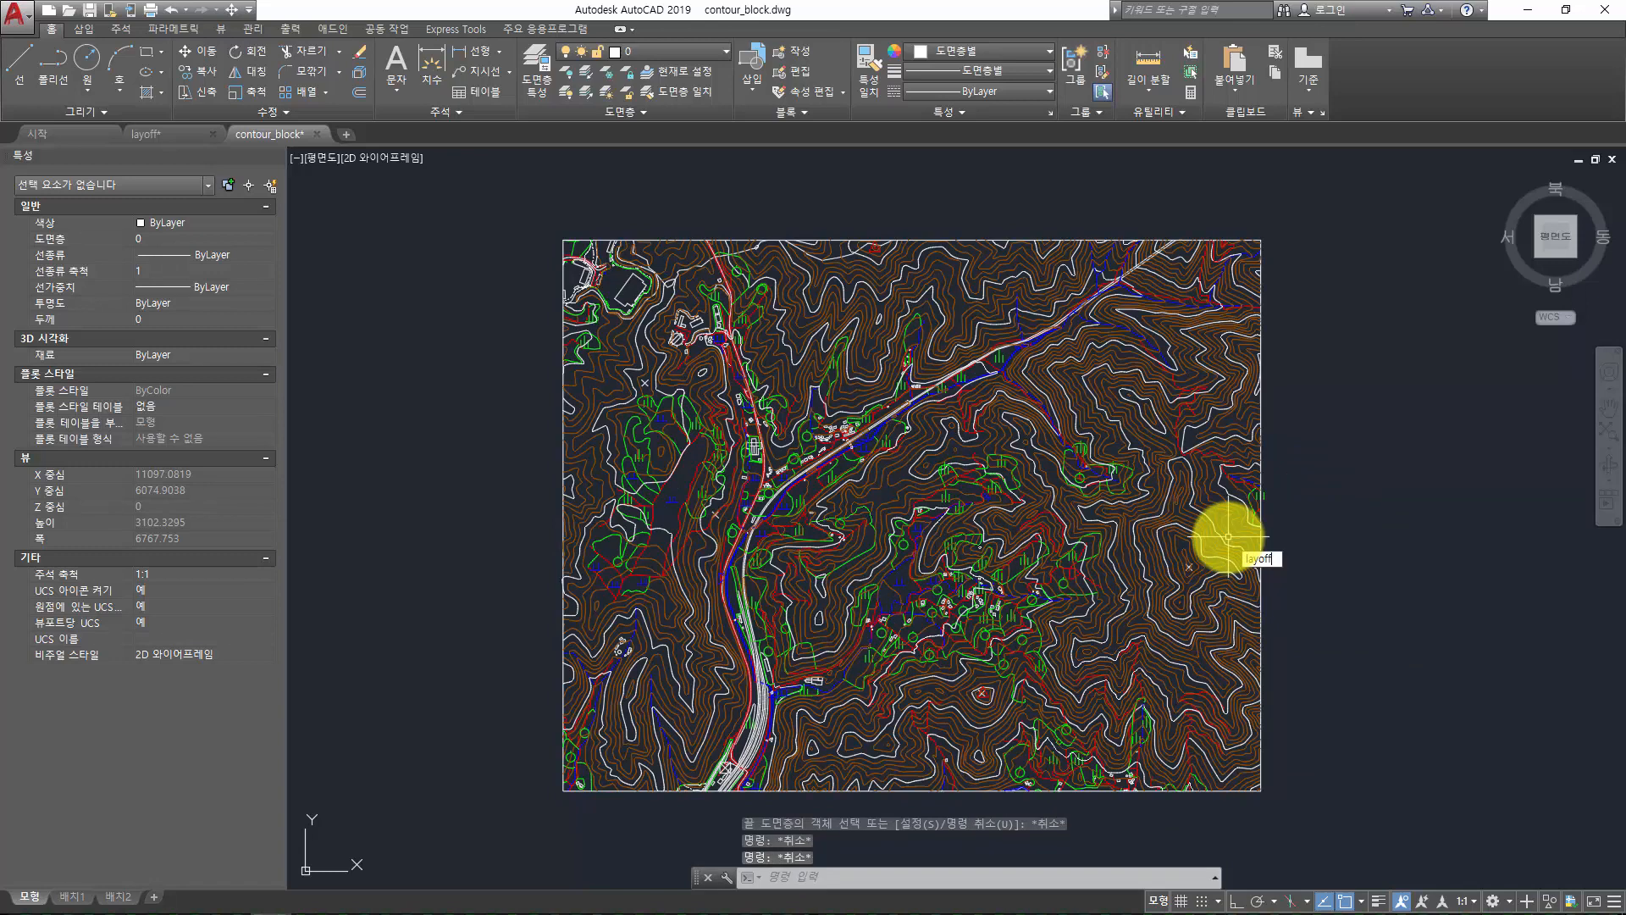
text(f)
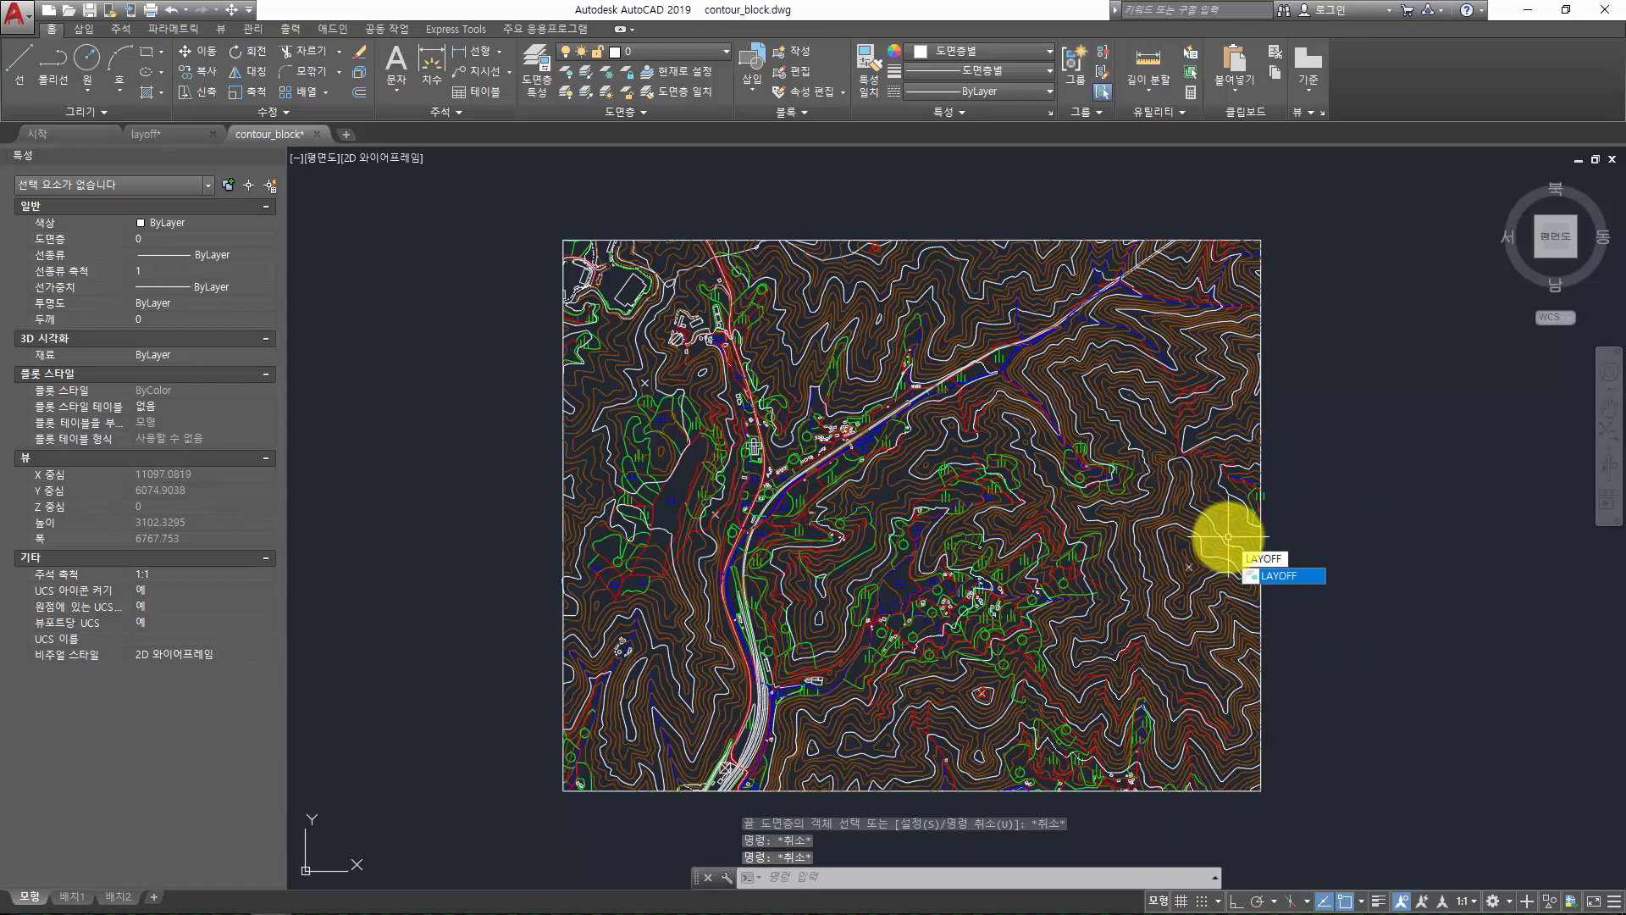
key(Return)
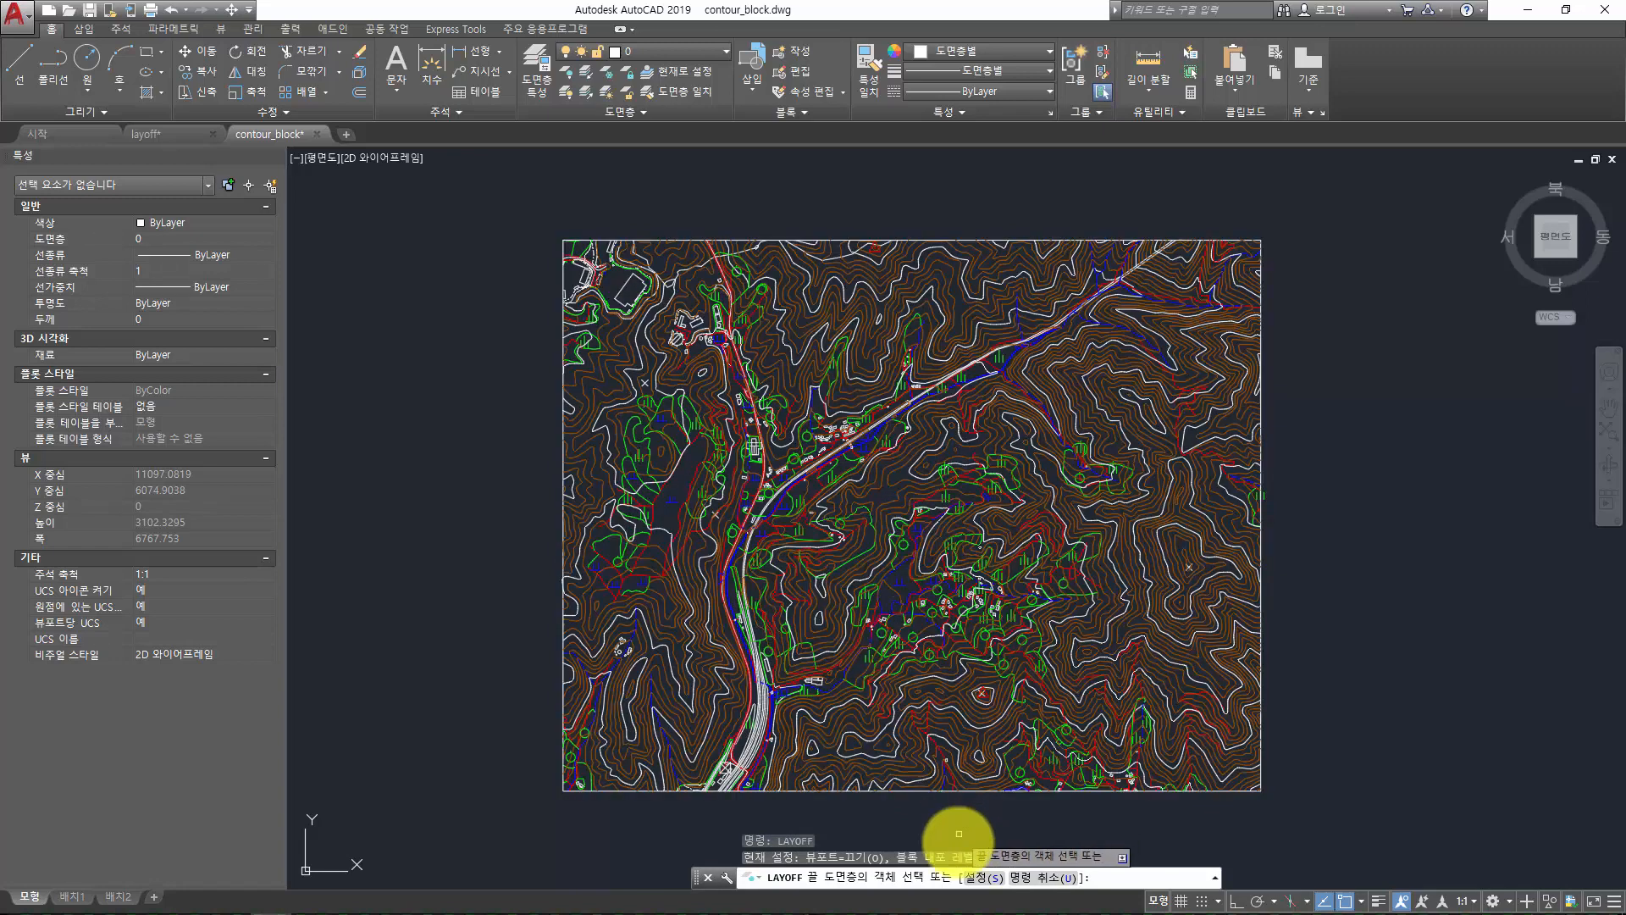
click(582, 392)
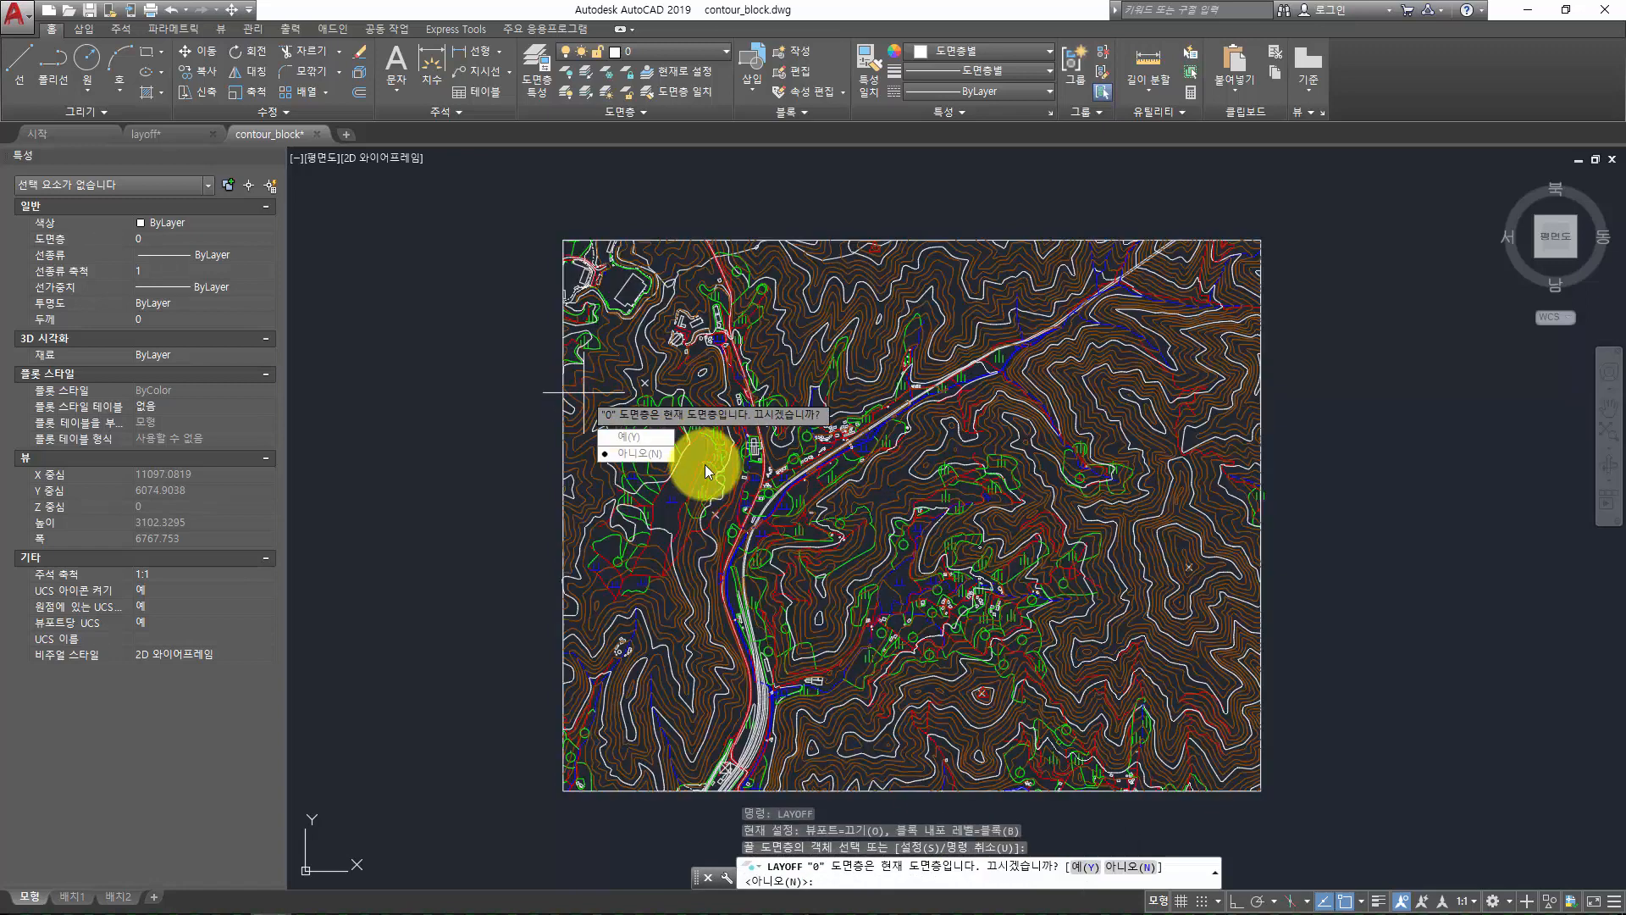
key(Return)
Set LAYOFF's block selection nesting level to Entity (도면요소)
click(980, 874)
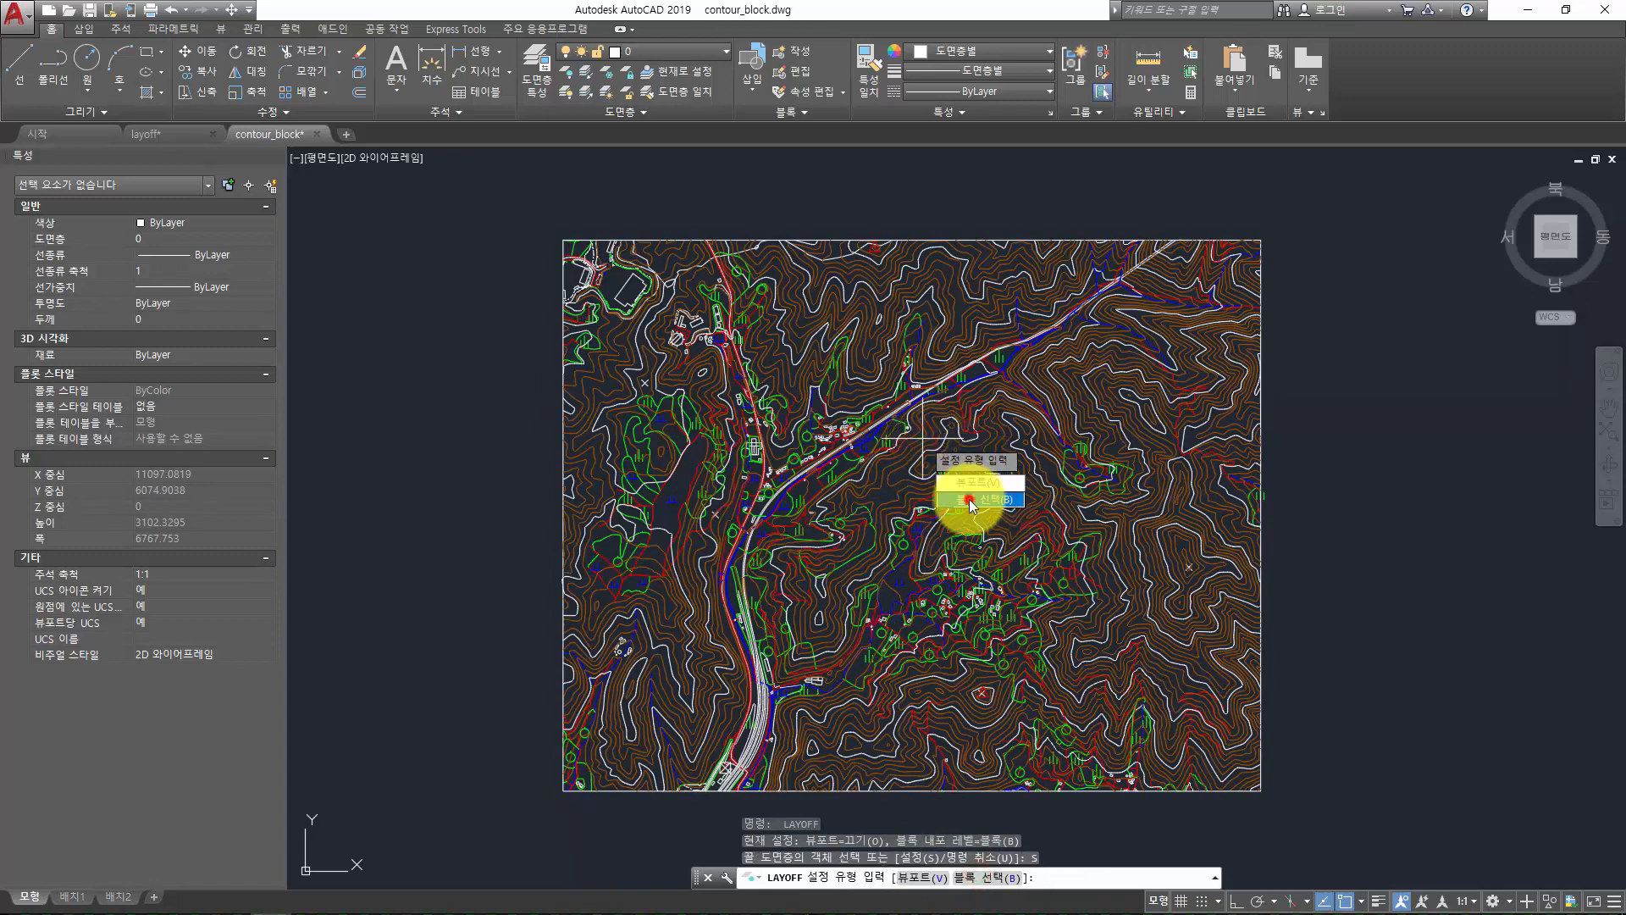
click(971, 500)
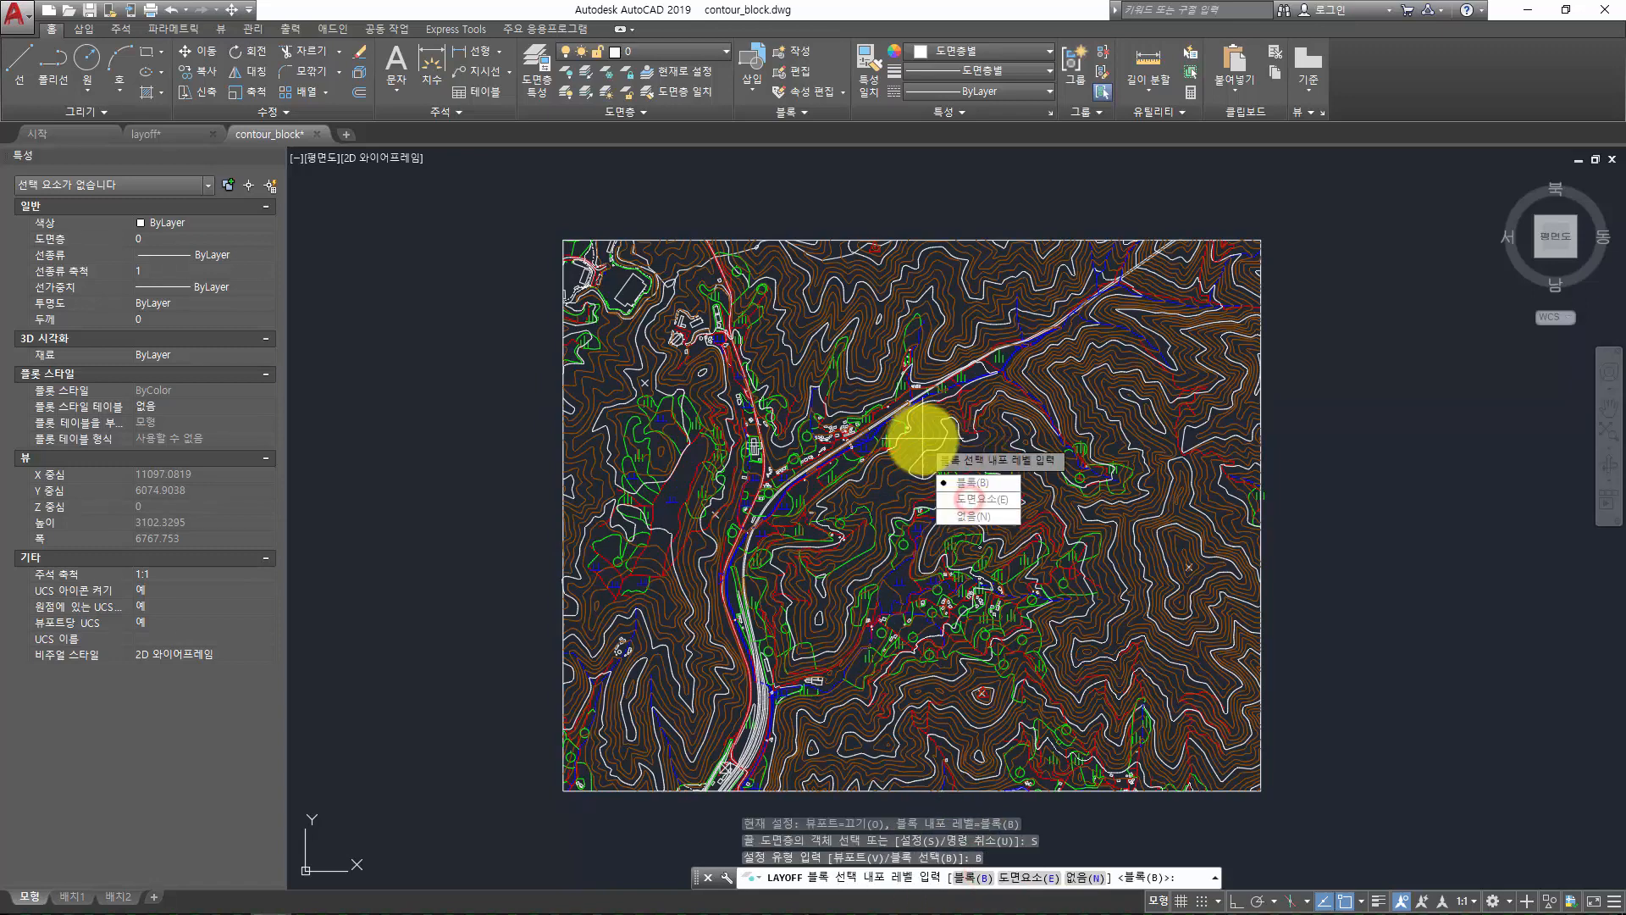
click(969, 500)
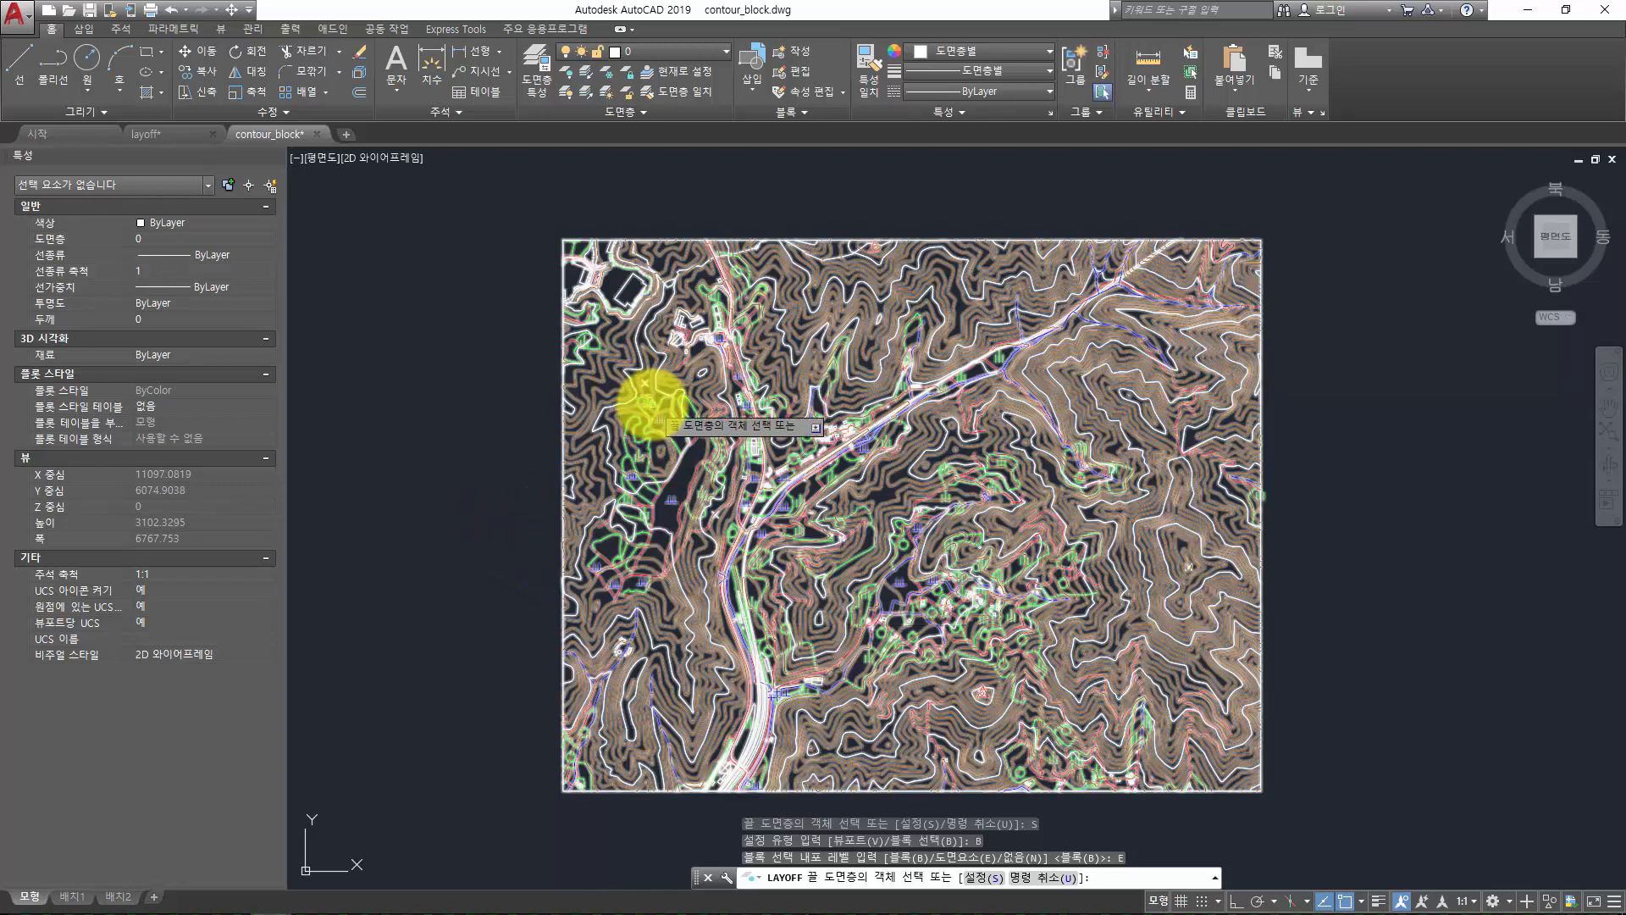
Turn off the brown contour, green boundary and white contour layers by picking their lines inside the block, and undo the LAYOFF command
click(611, 377)
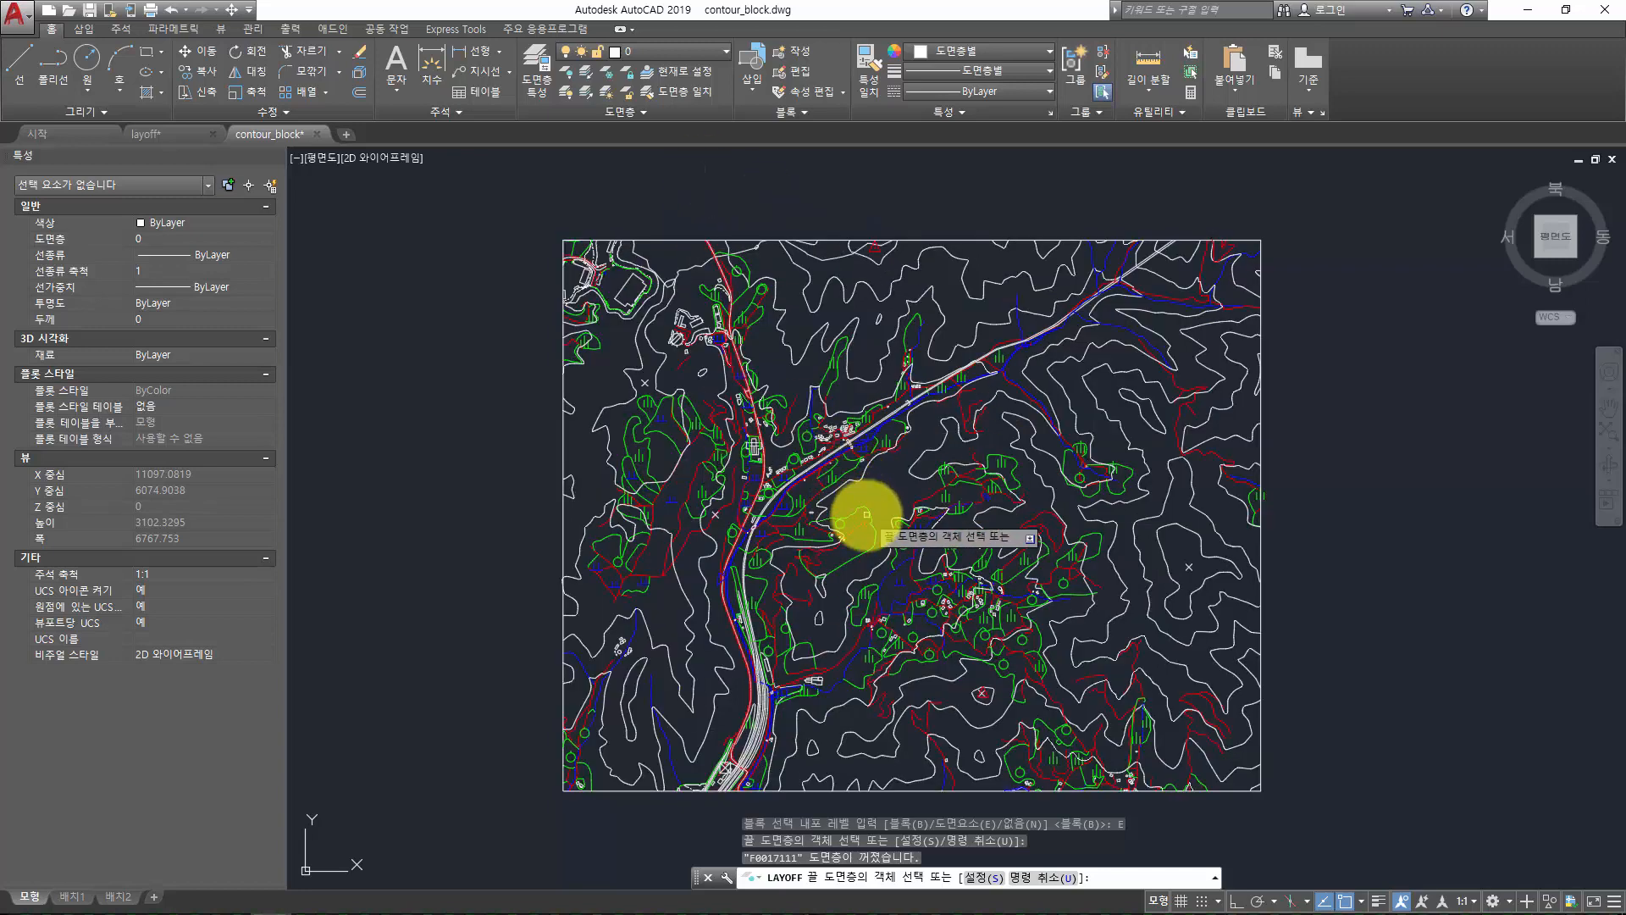
click(862, 510)
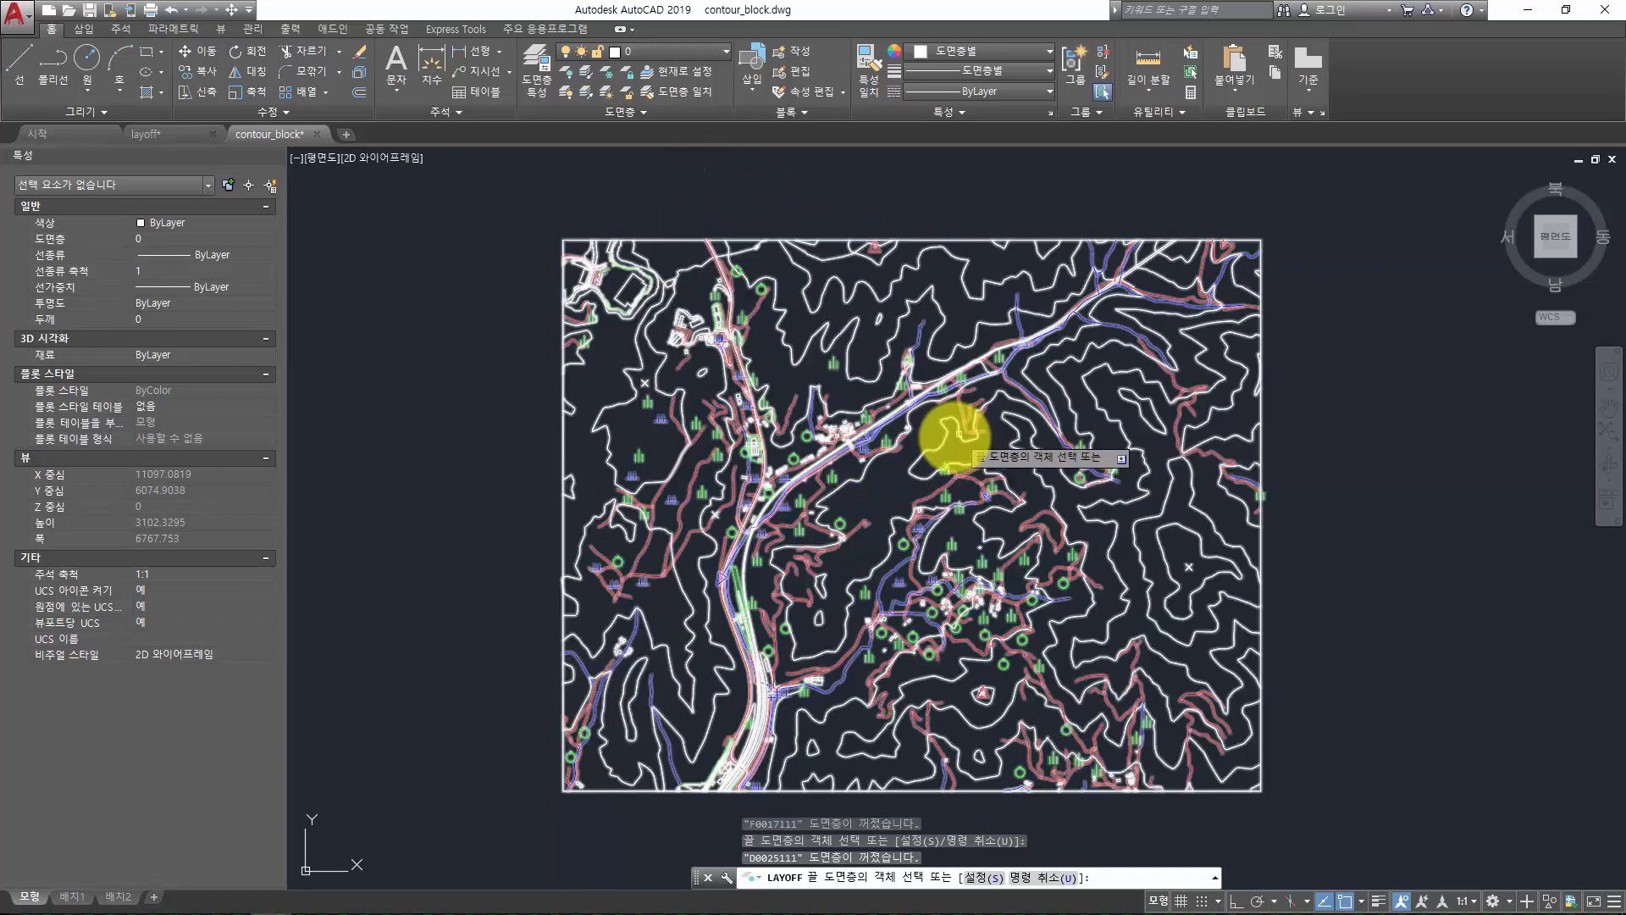
click(957, 433)
key(ctrl+z)
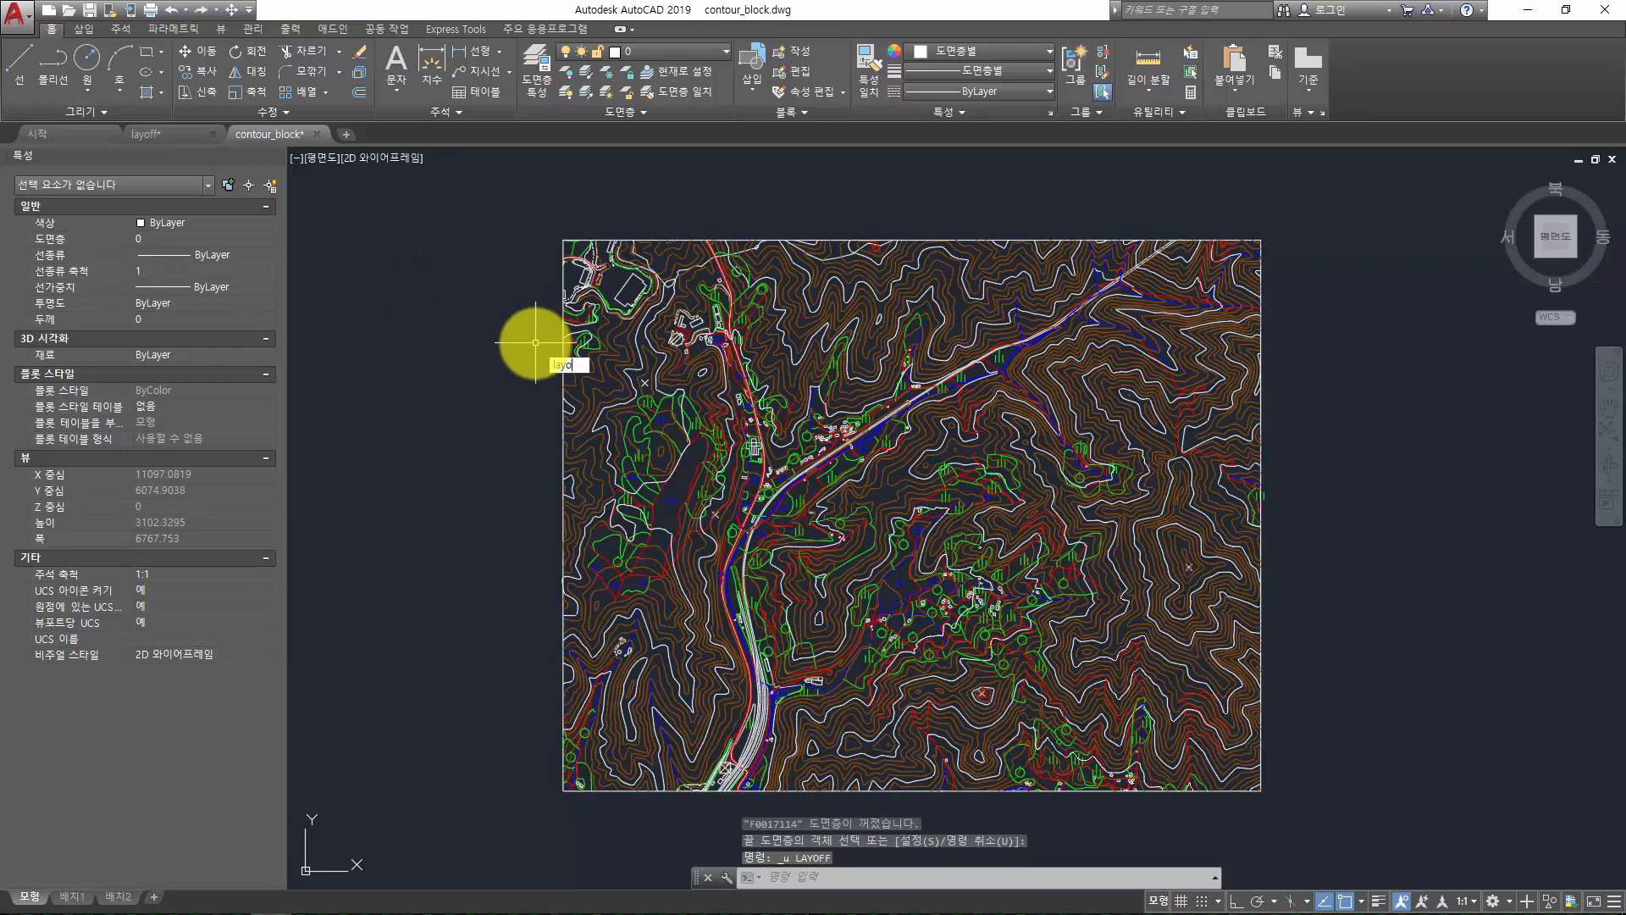
Restart LAYOFF to review its block selection nesting options, and cancel without changing them
key(space)
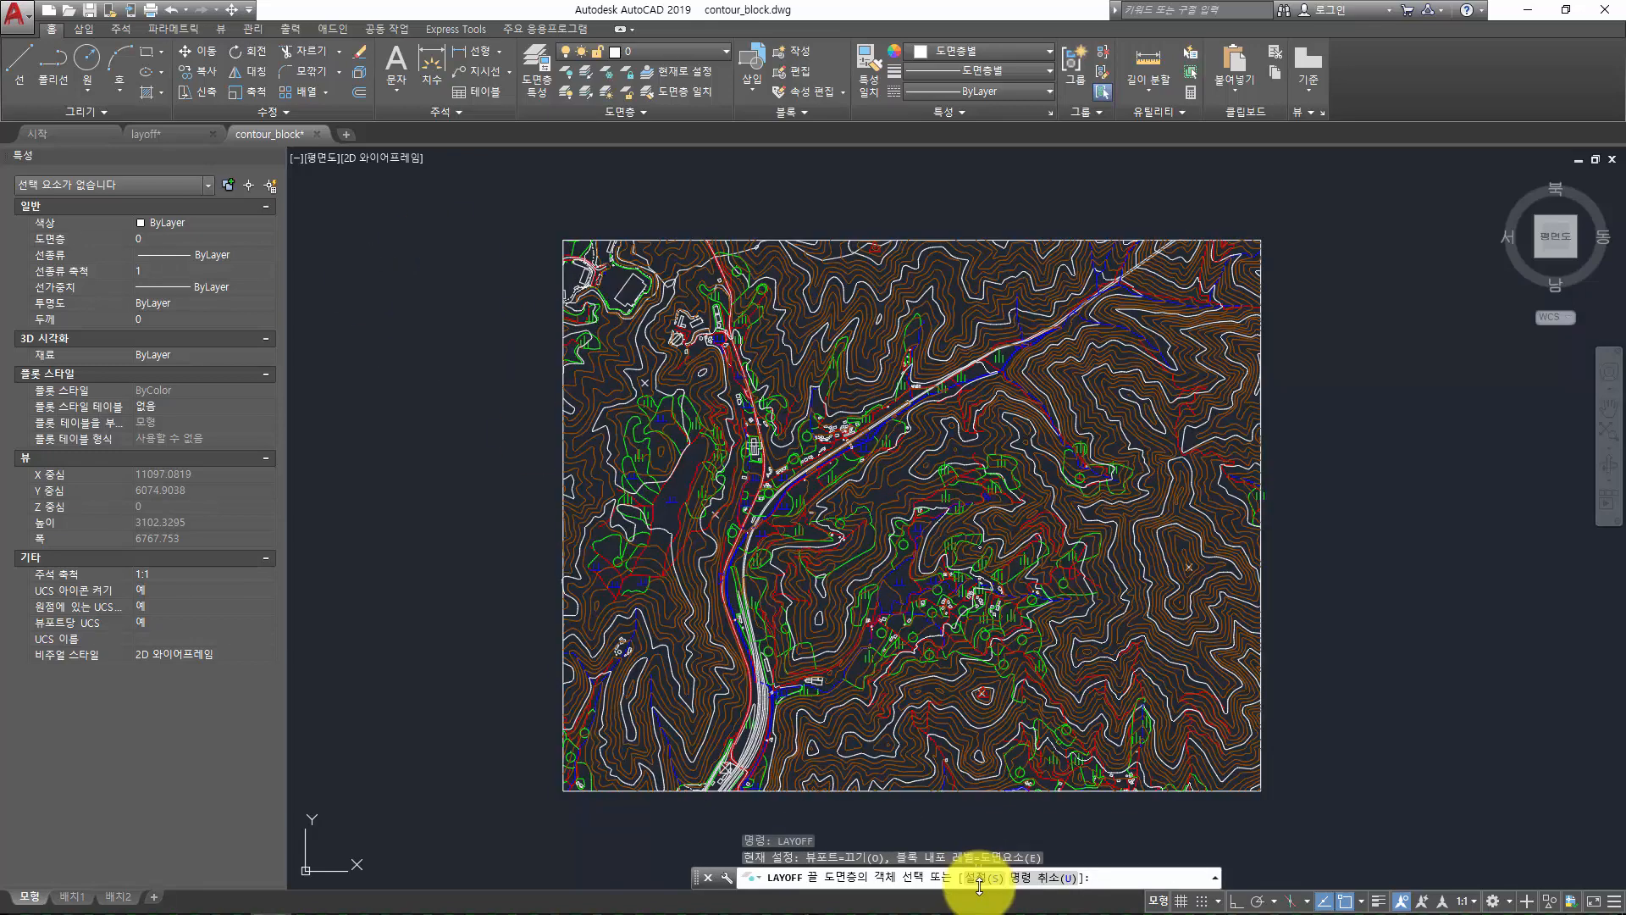
click(981, 874)
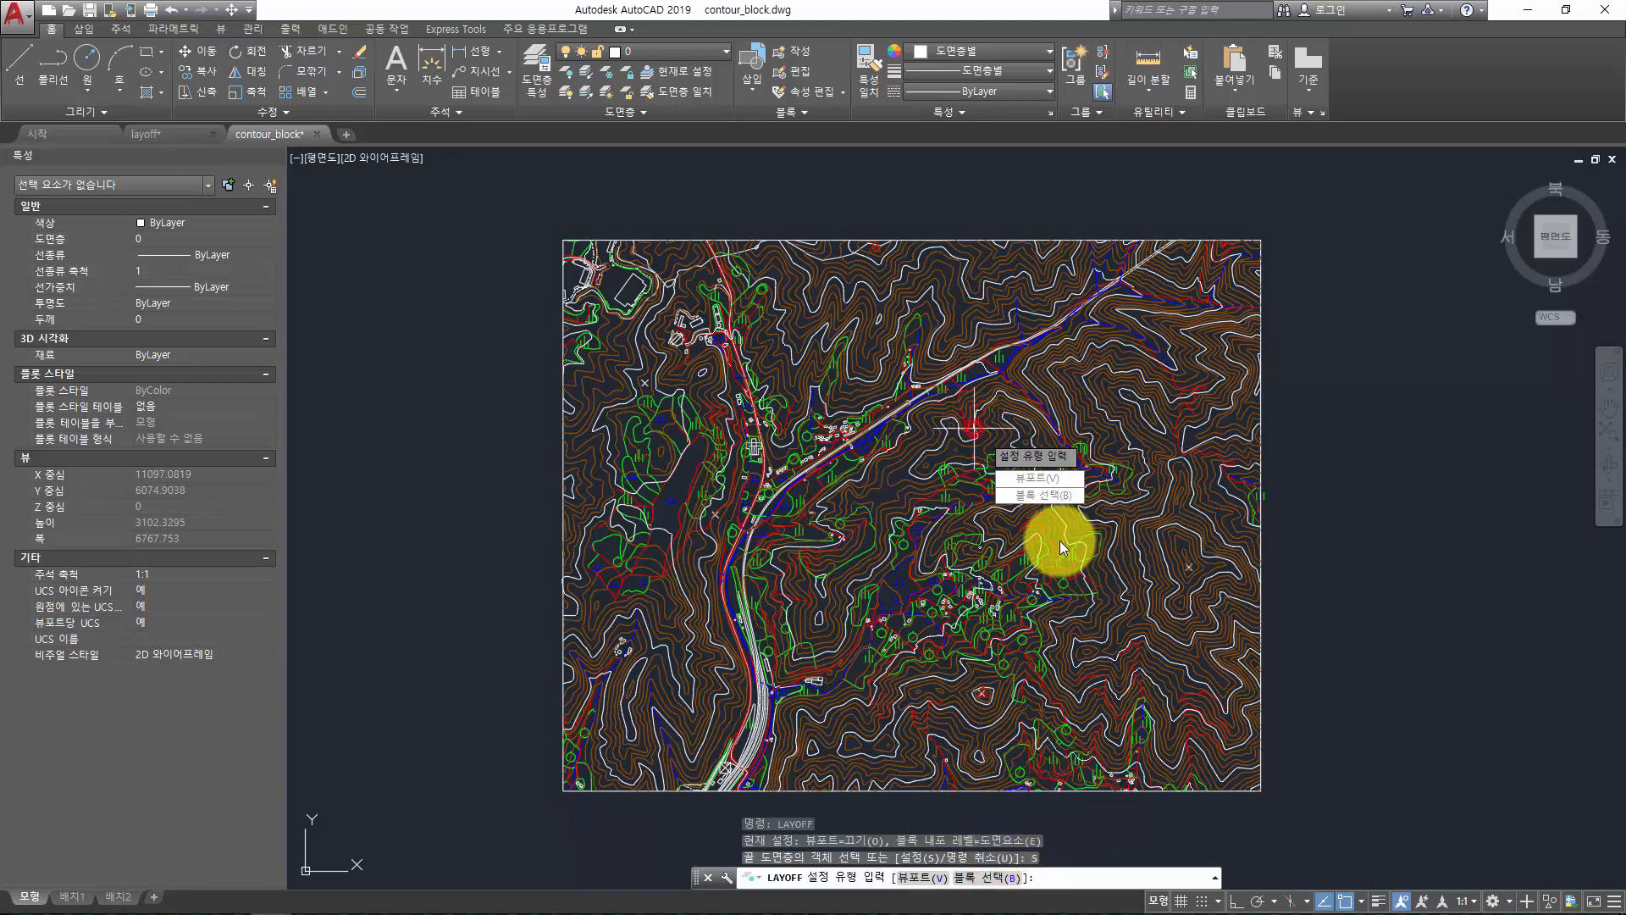
click(1053, 497)
key(Escape)
key(Escape)
key(Escape)
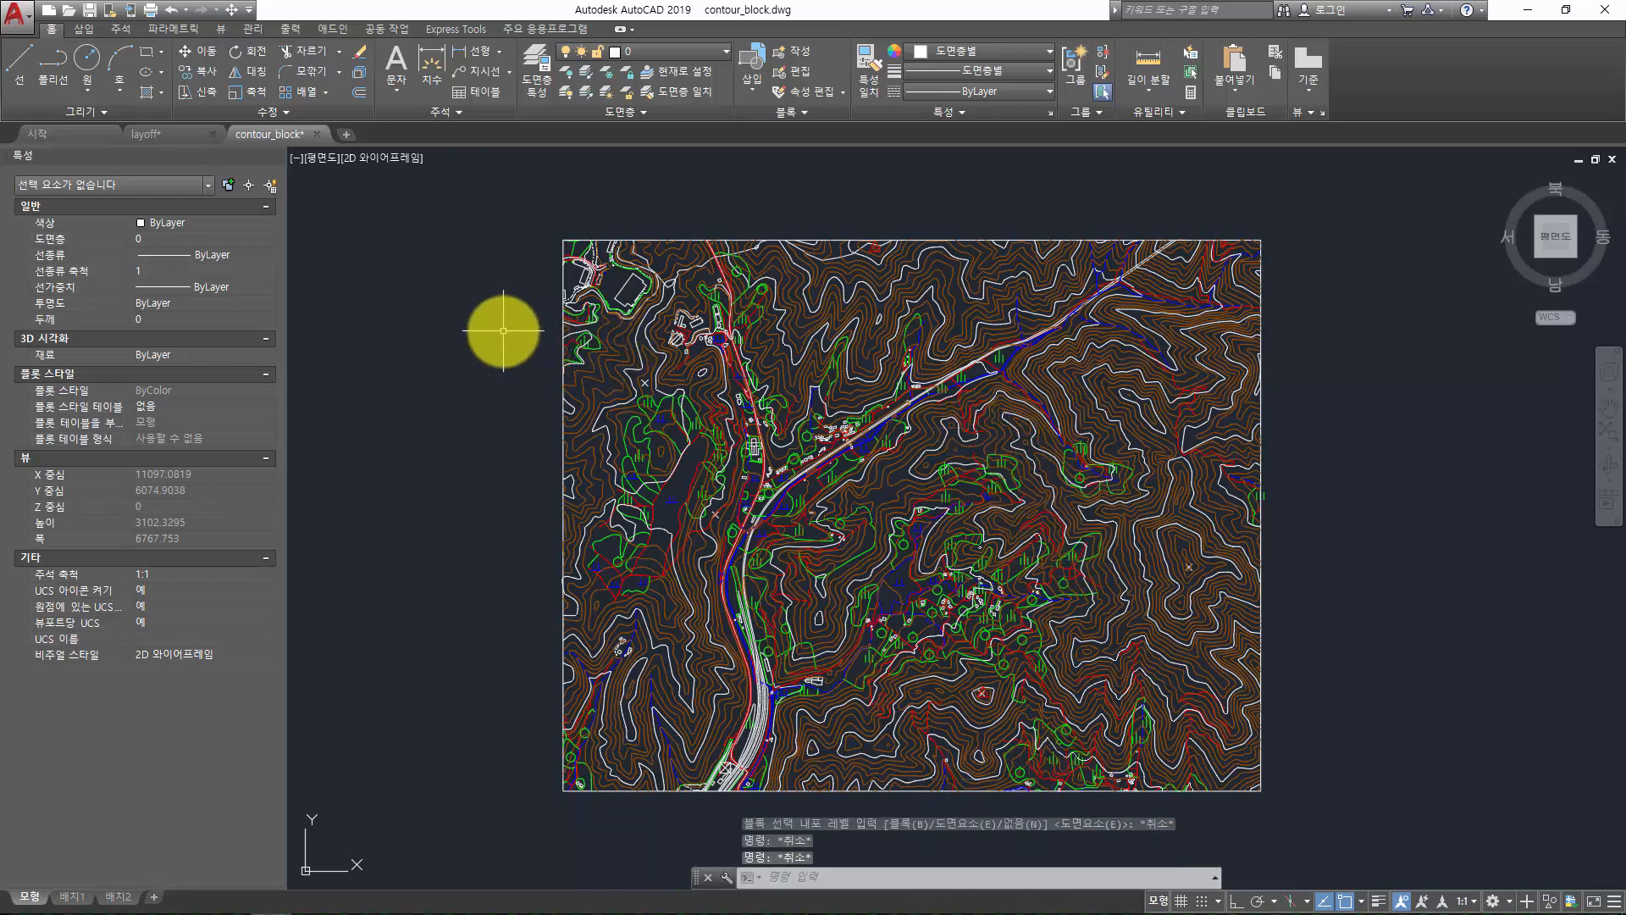
Try to freeze a layer inside the block with LAYFRZ by picking several lines on the map
text(frea)
key(BackSpace)
key(BackSpace)
key(BackSpace)
key(BackSpace)
text(layfrz)
key(Return)
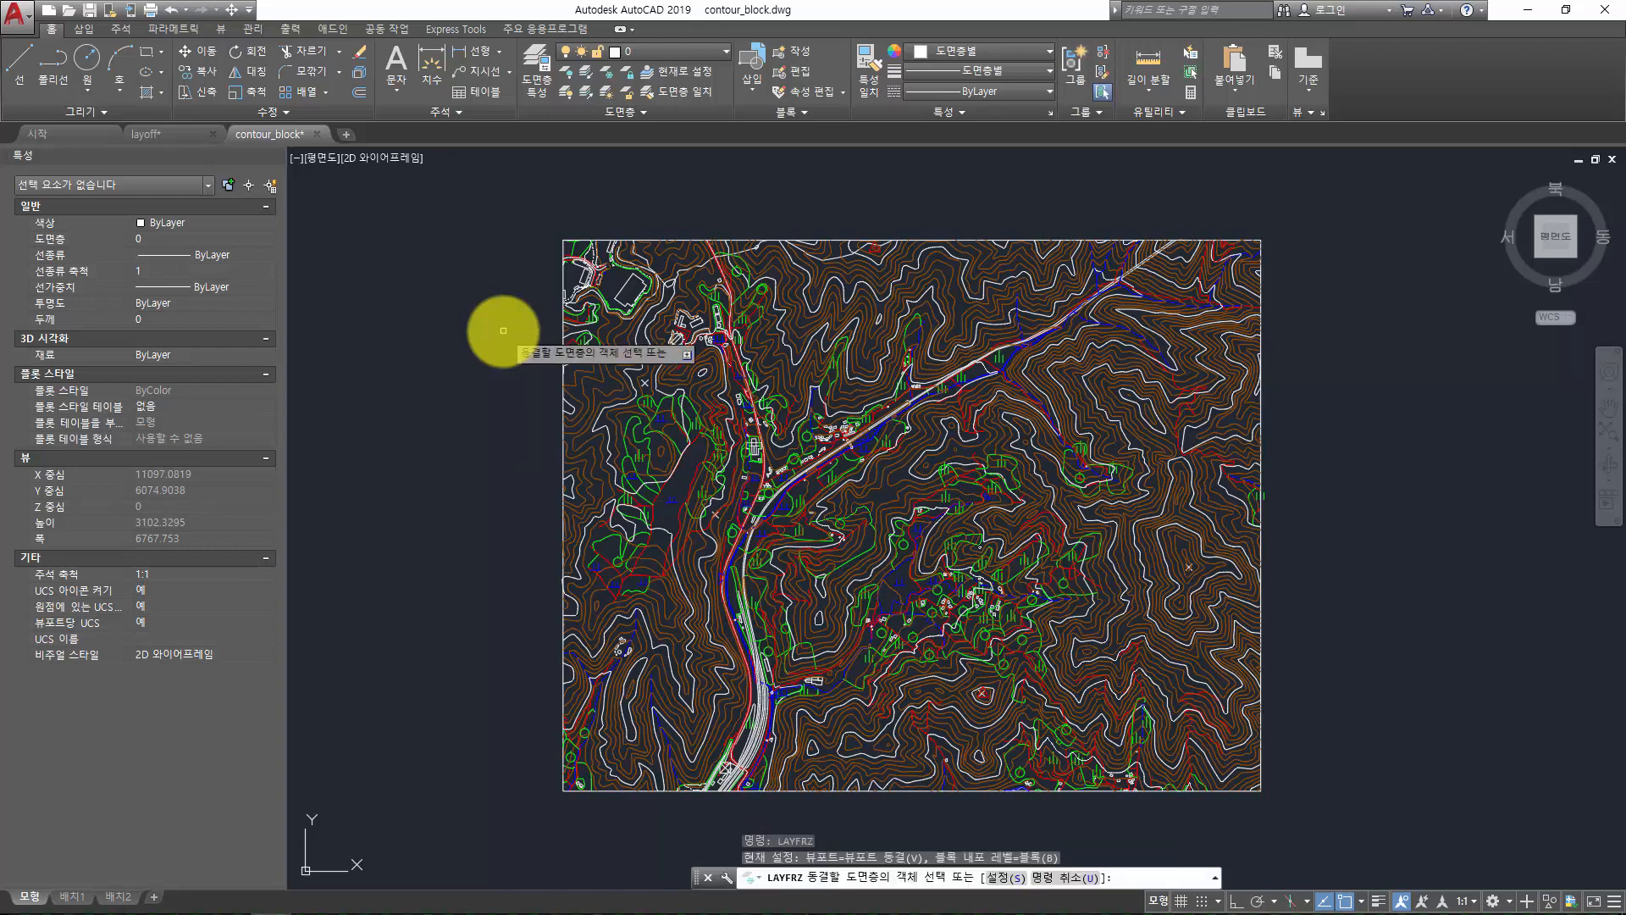
click(1129, 506)
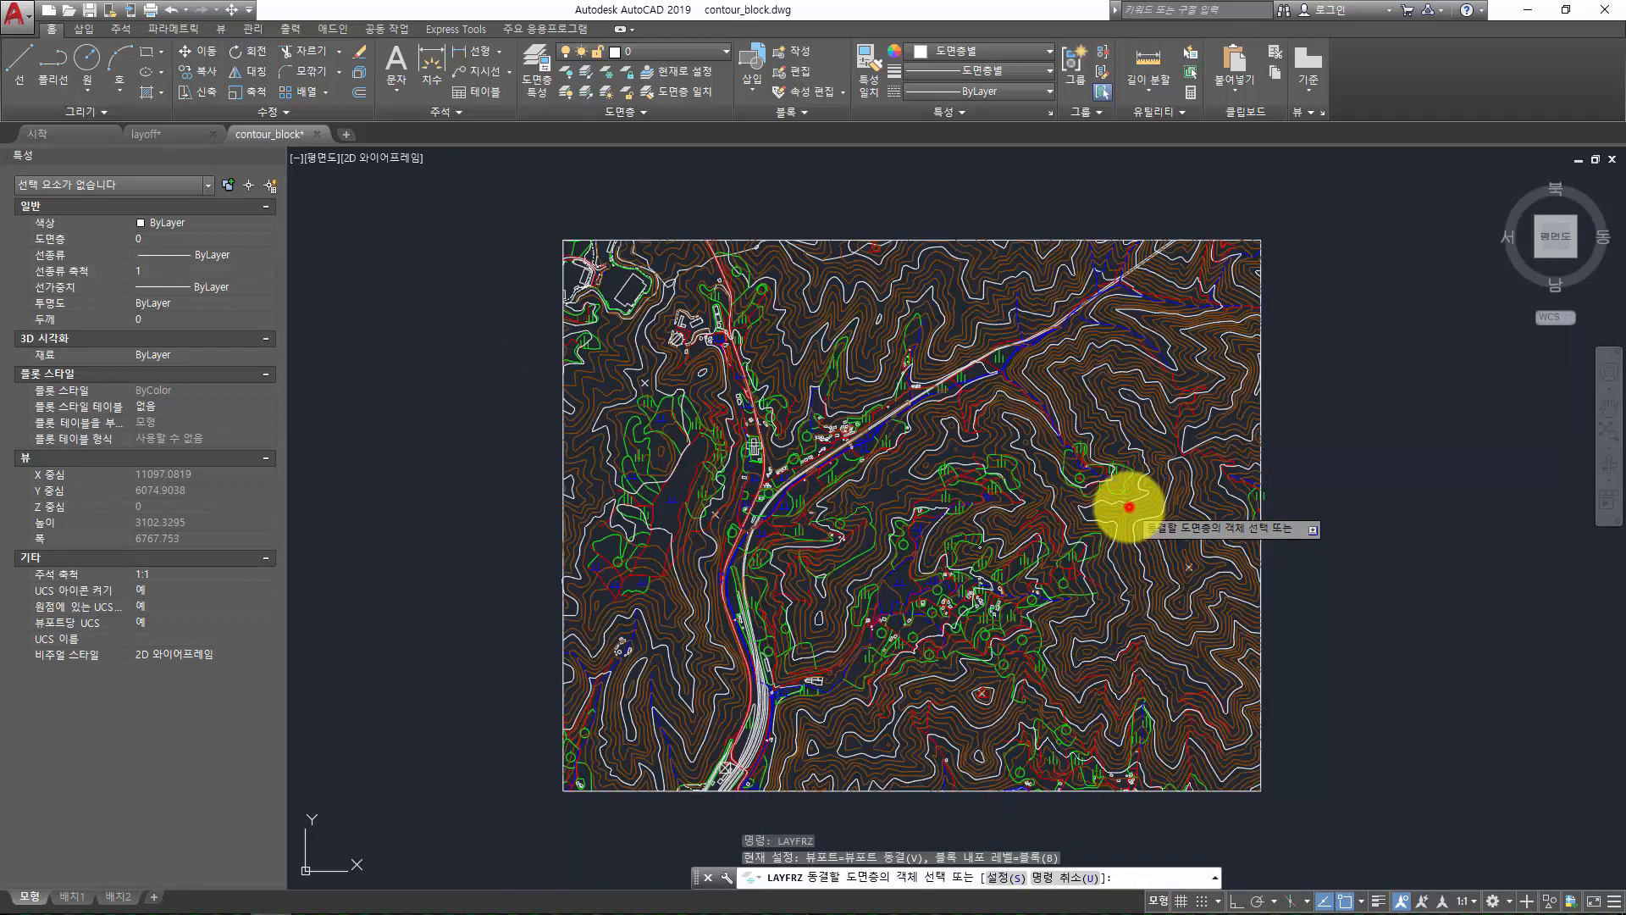
click(1131, 507)
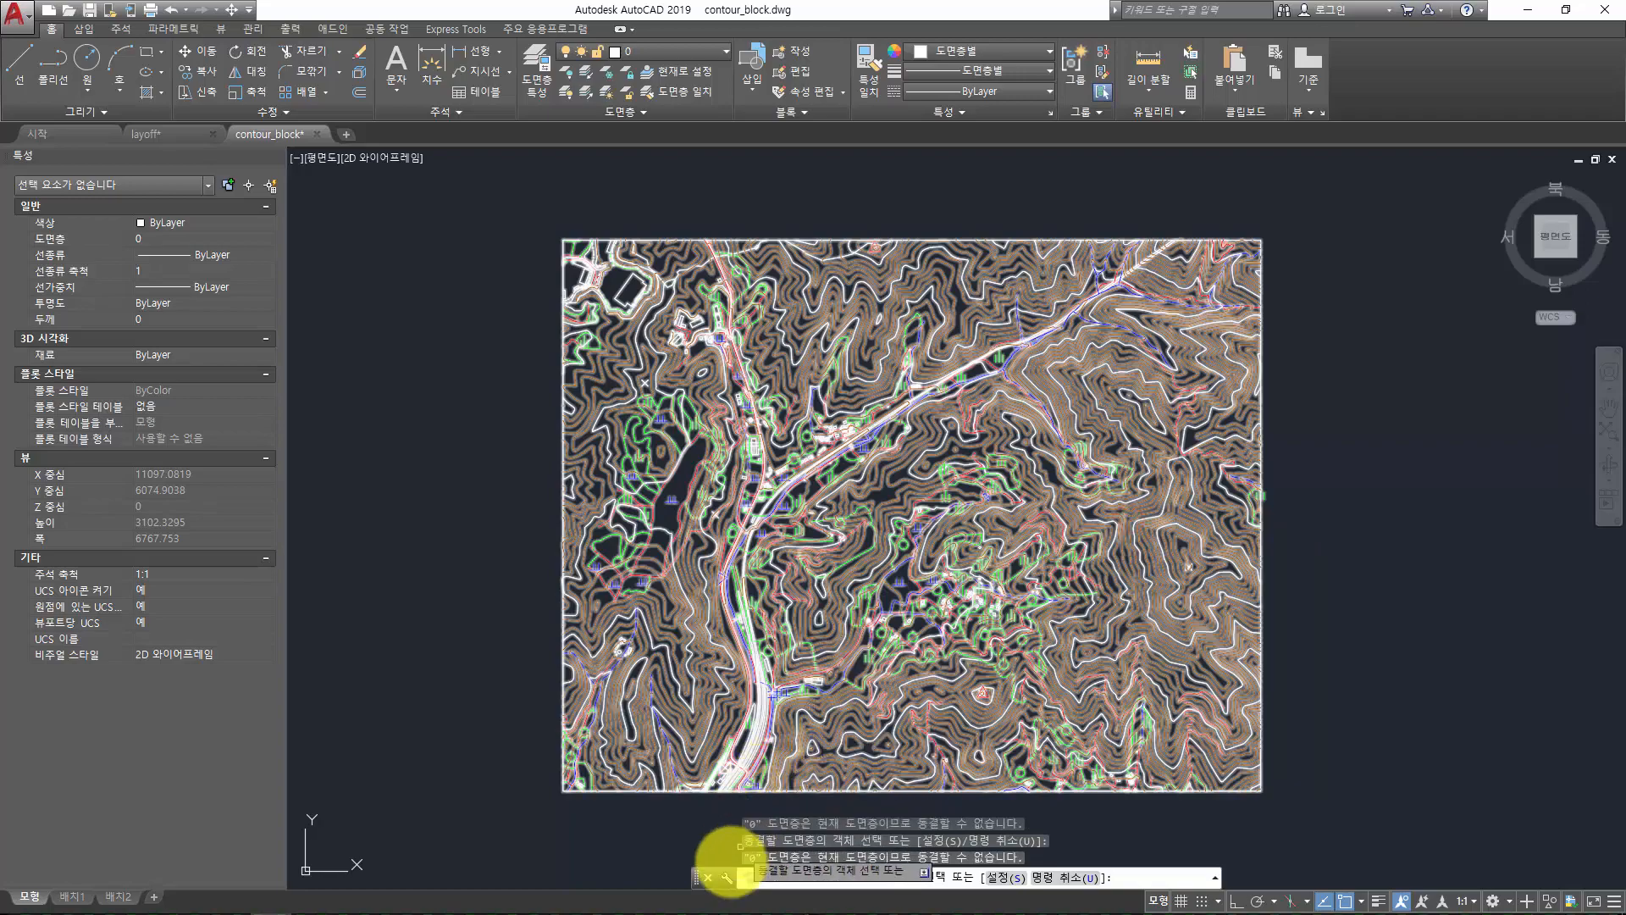
click(648, 522)
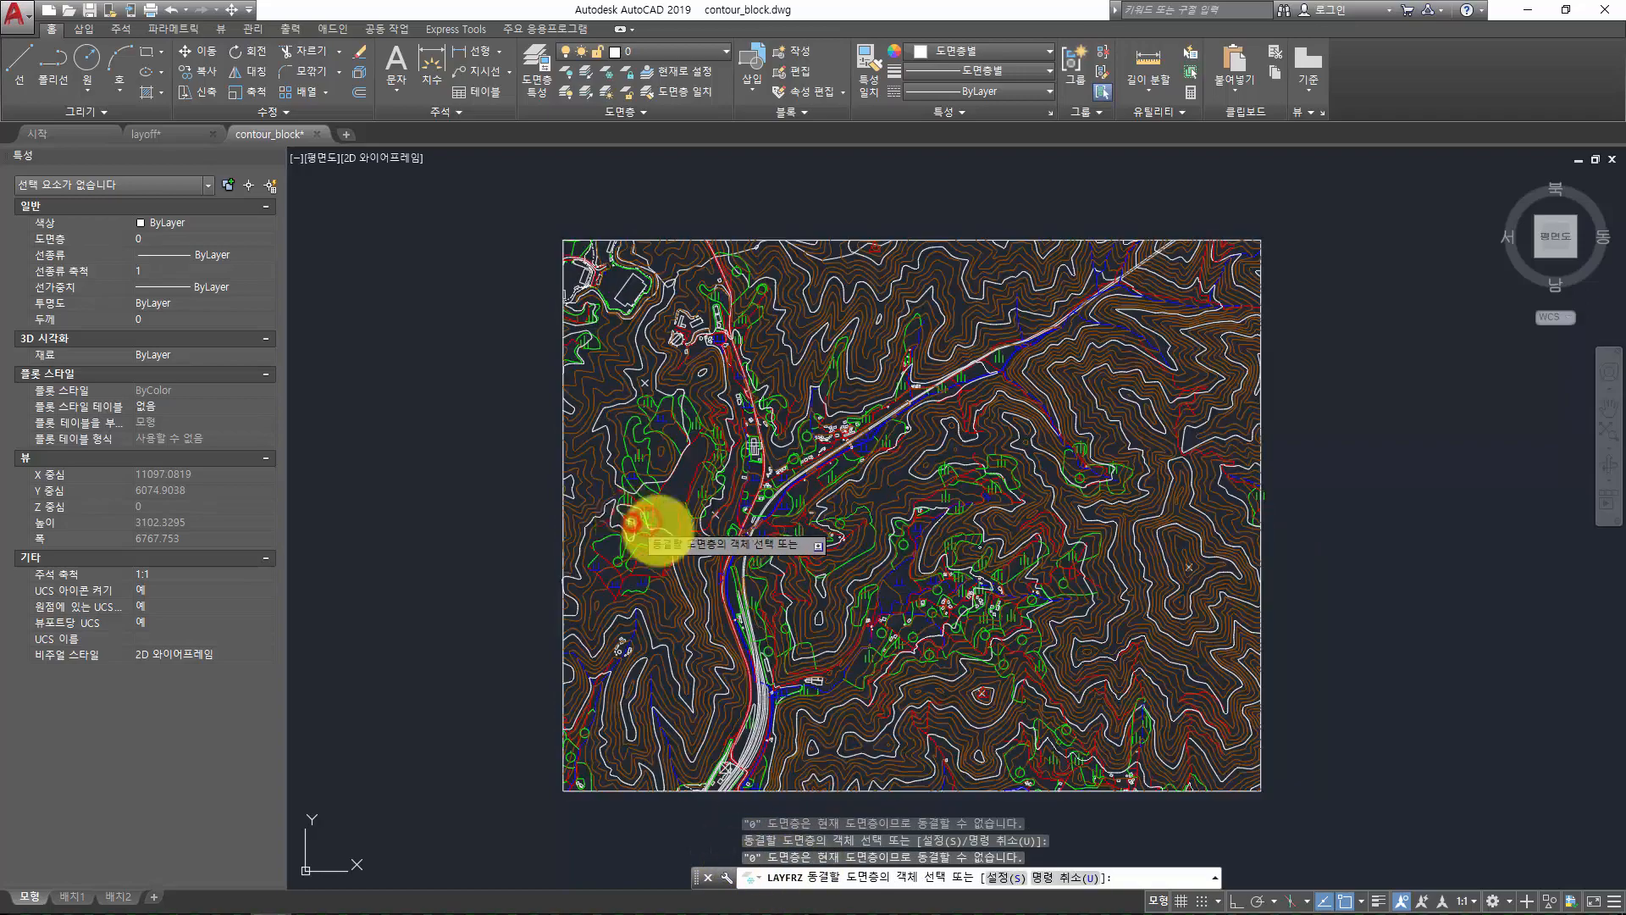
Set LAYFRZ's block selection nesting level to Entity (도면요소)
click(1013, 878)
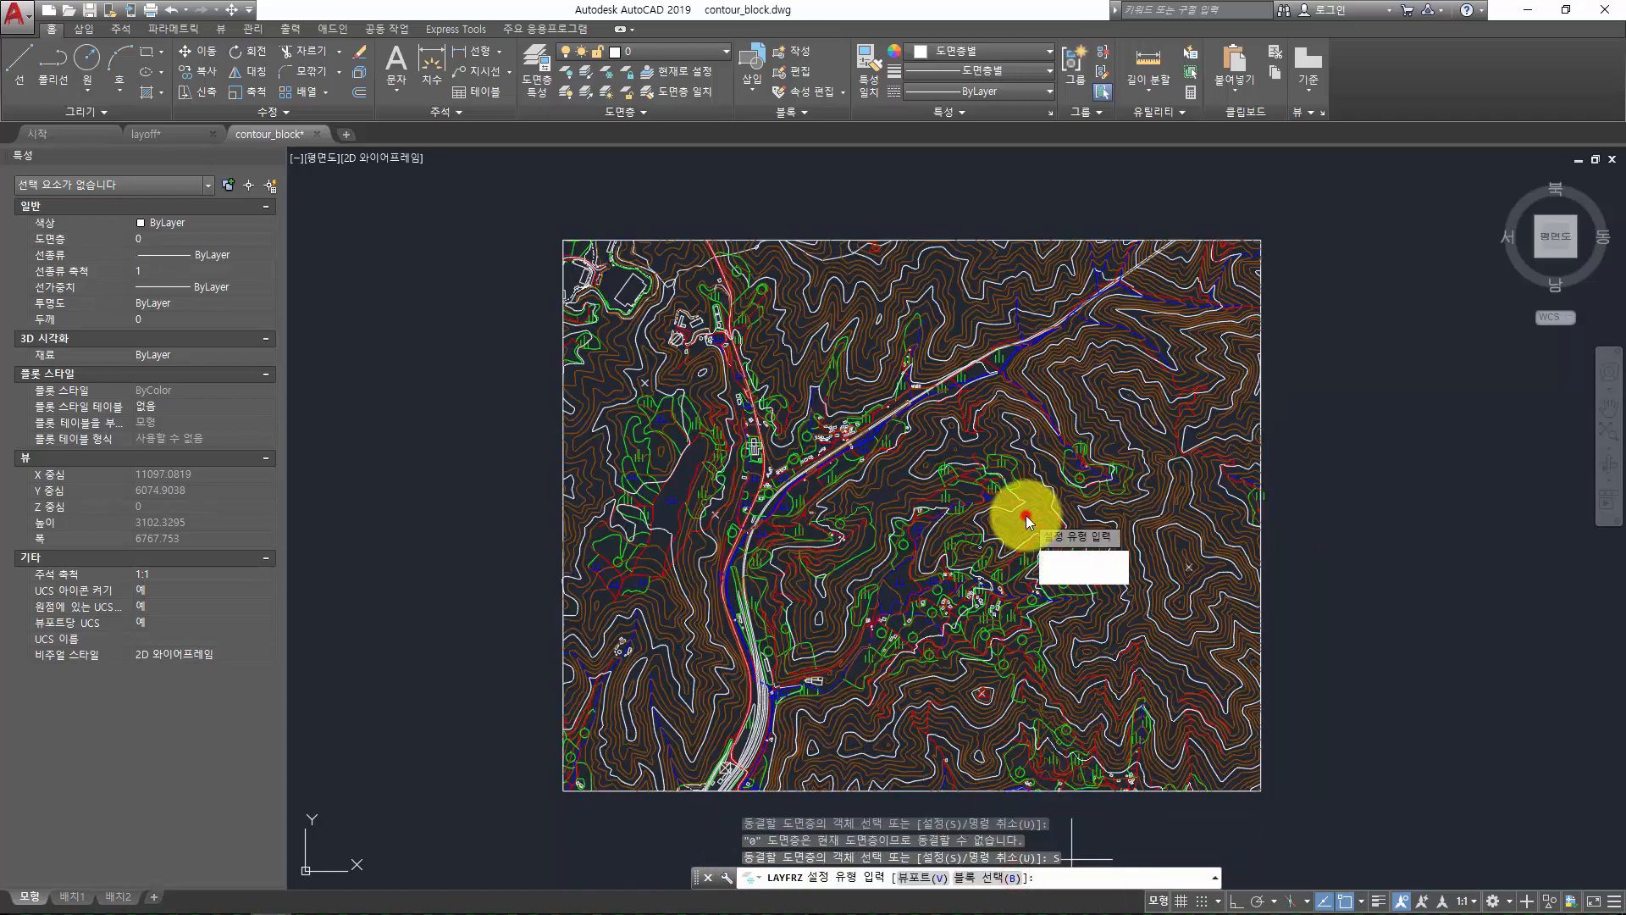
click(1078, 580)
click(1081, 580)
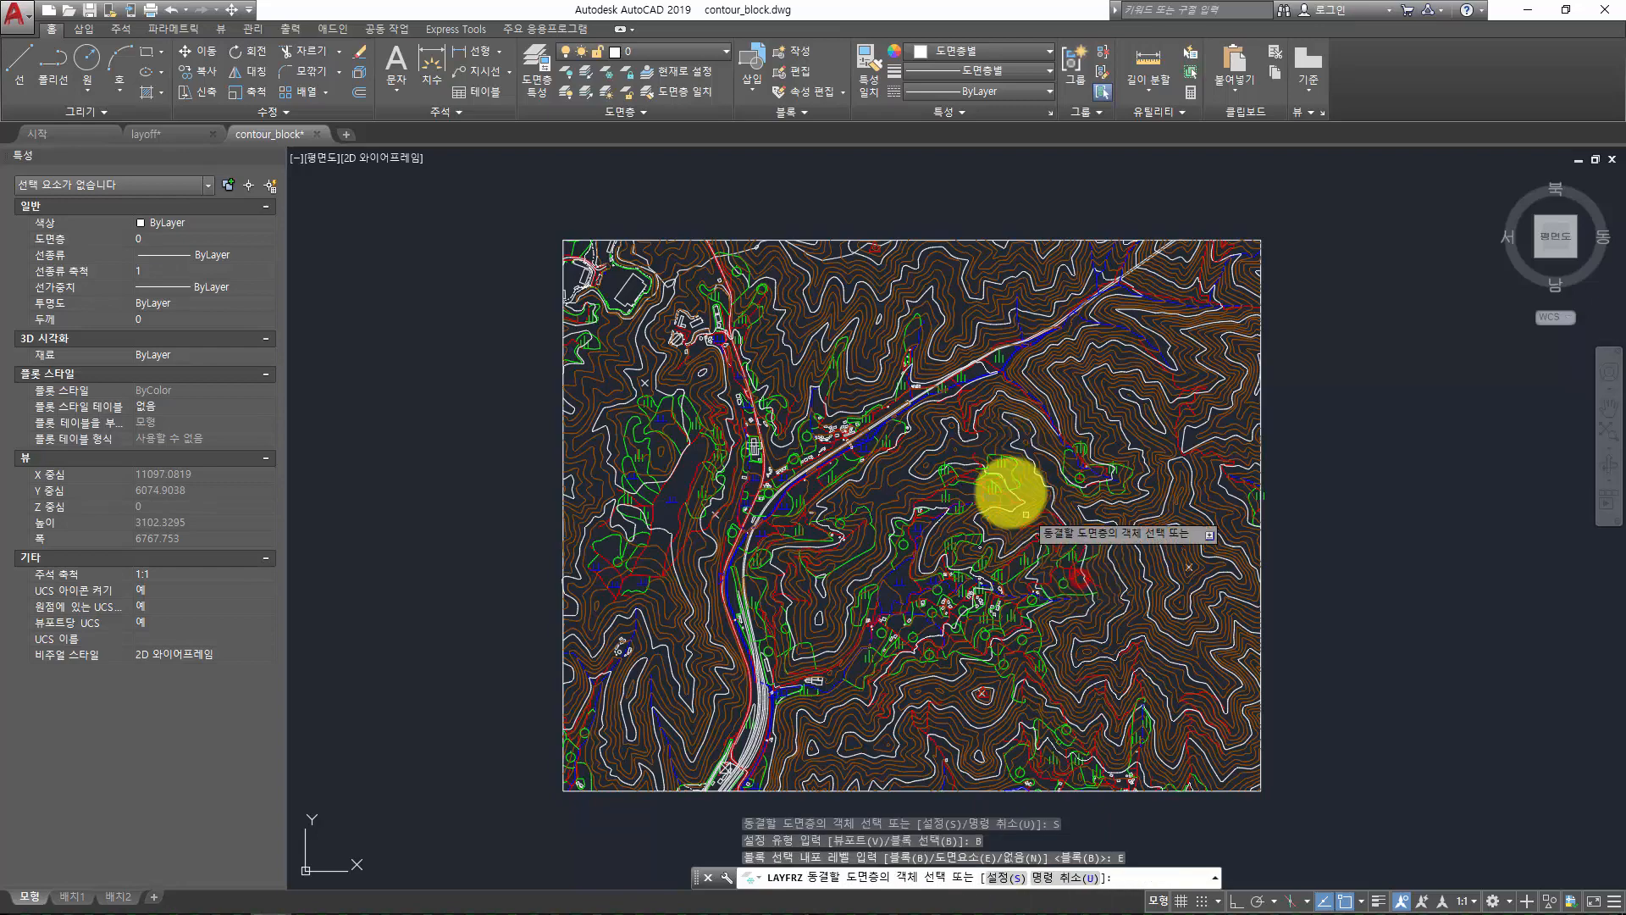
Freeze the brown contour layer by picking one of its lines inside the block, finish LAYFRZ, and undo the freeze and the preceding LAYOFF command
click(867, 347)
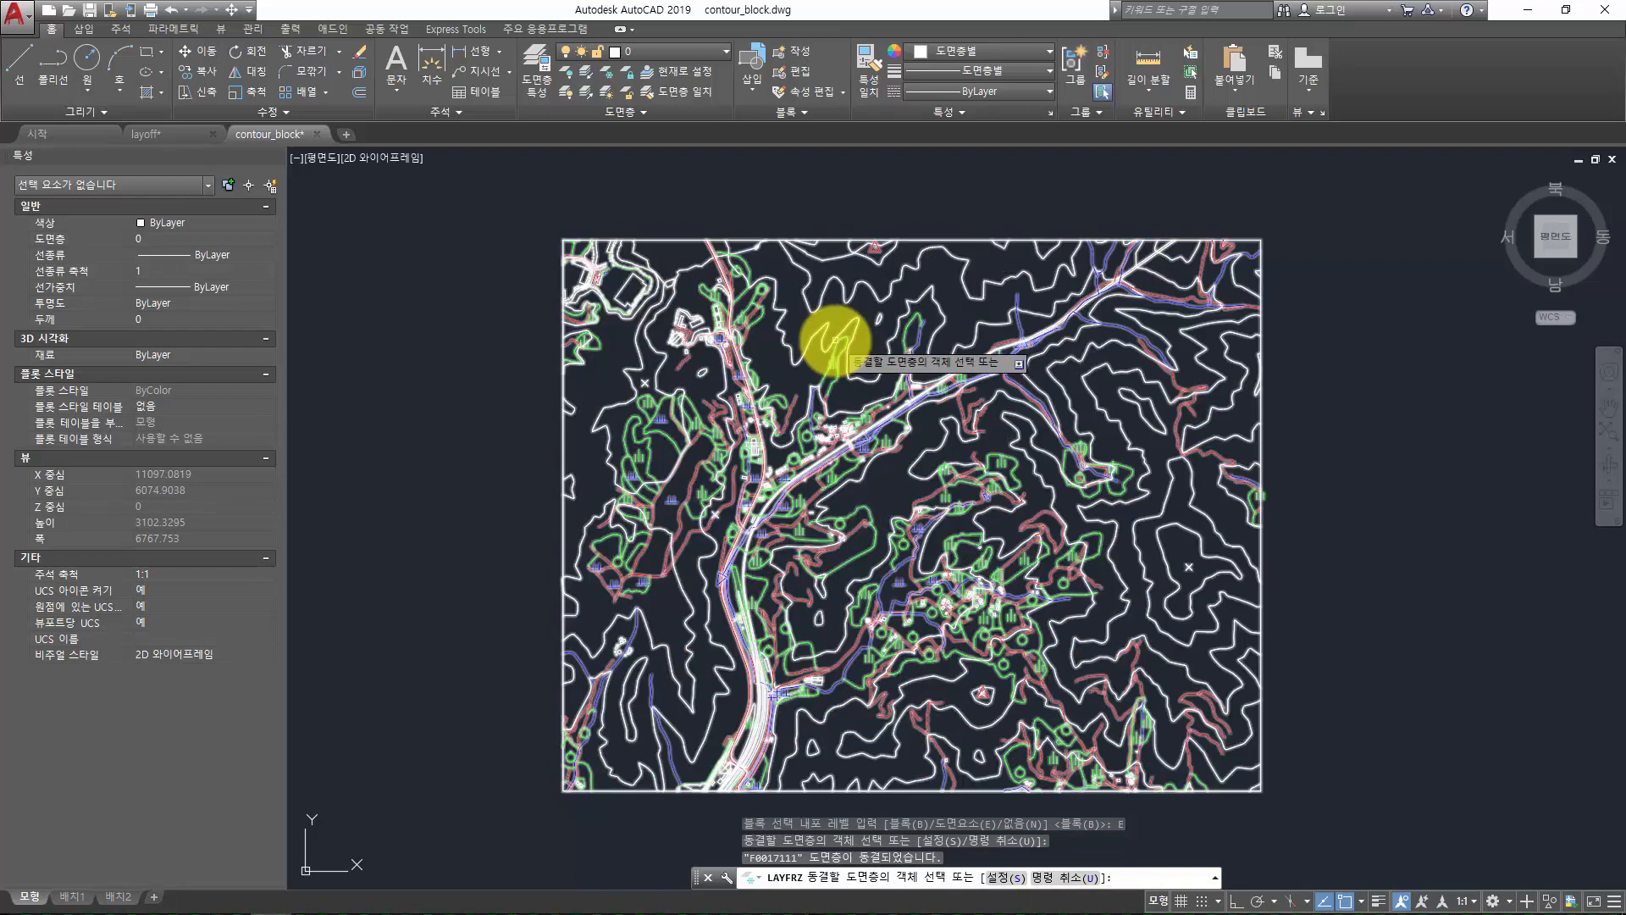
key(Return)
mouse_move(807, 437)
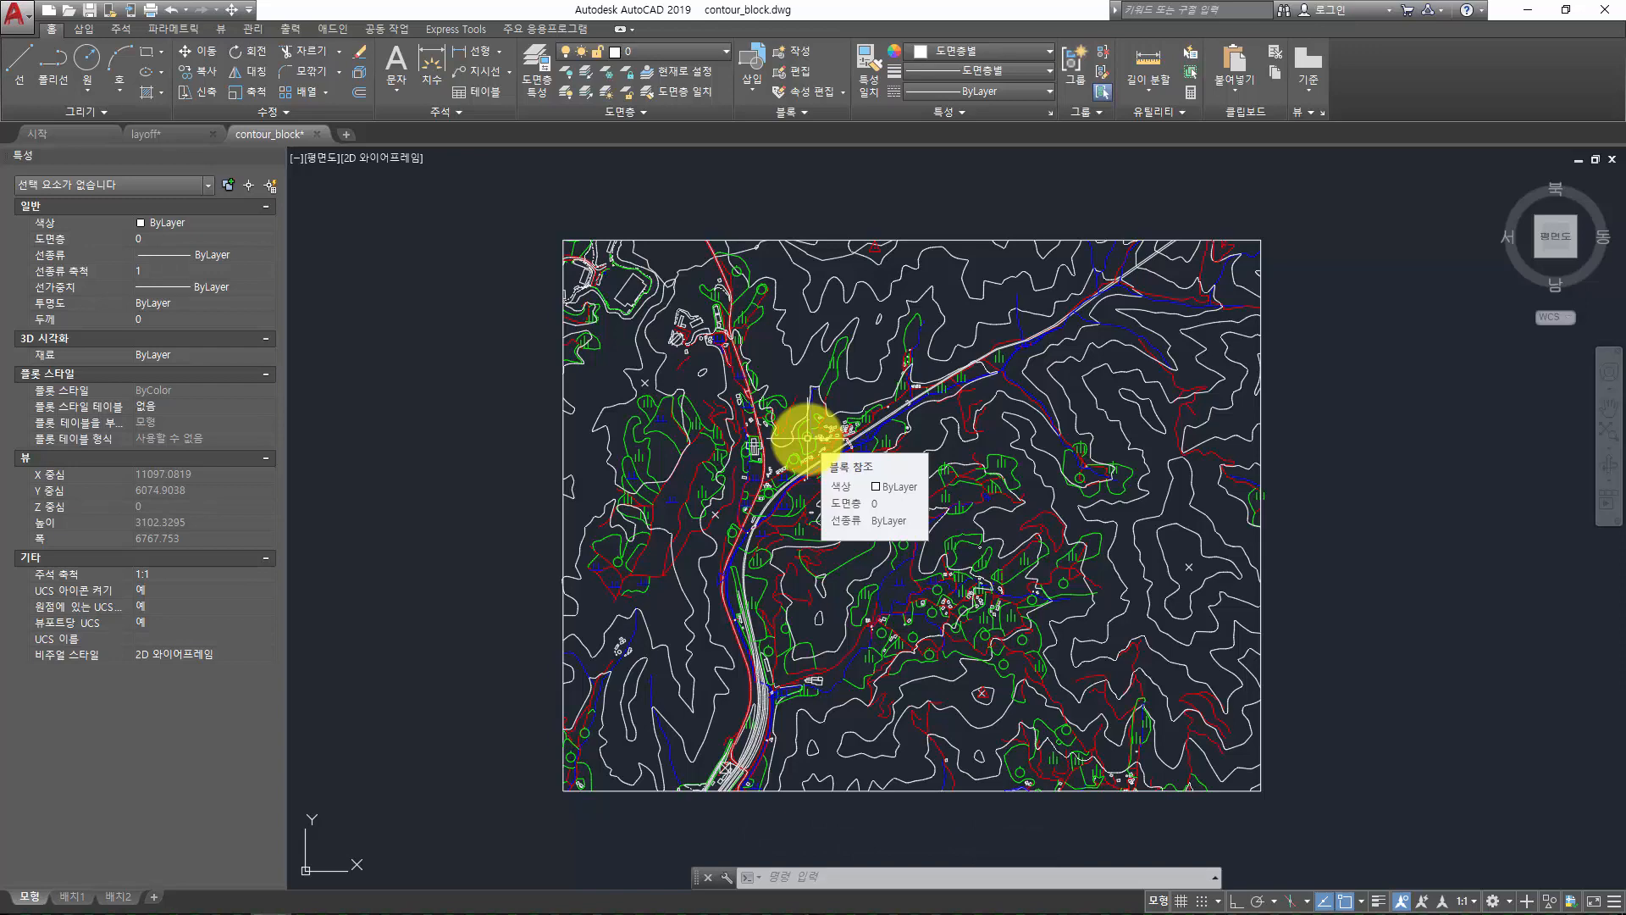
key(ctrl+z)
key(Escape)
key(Escape)
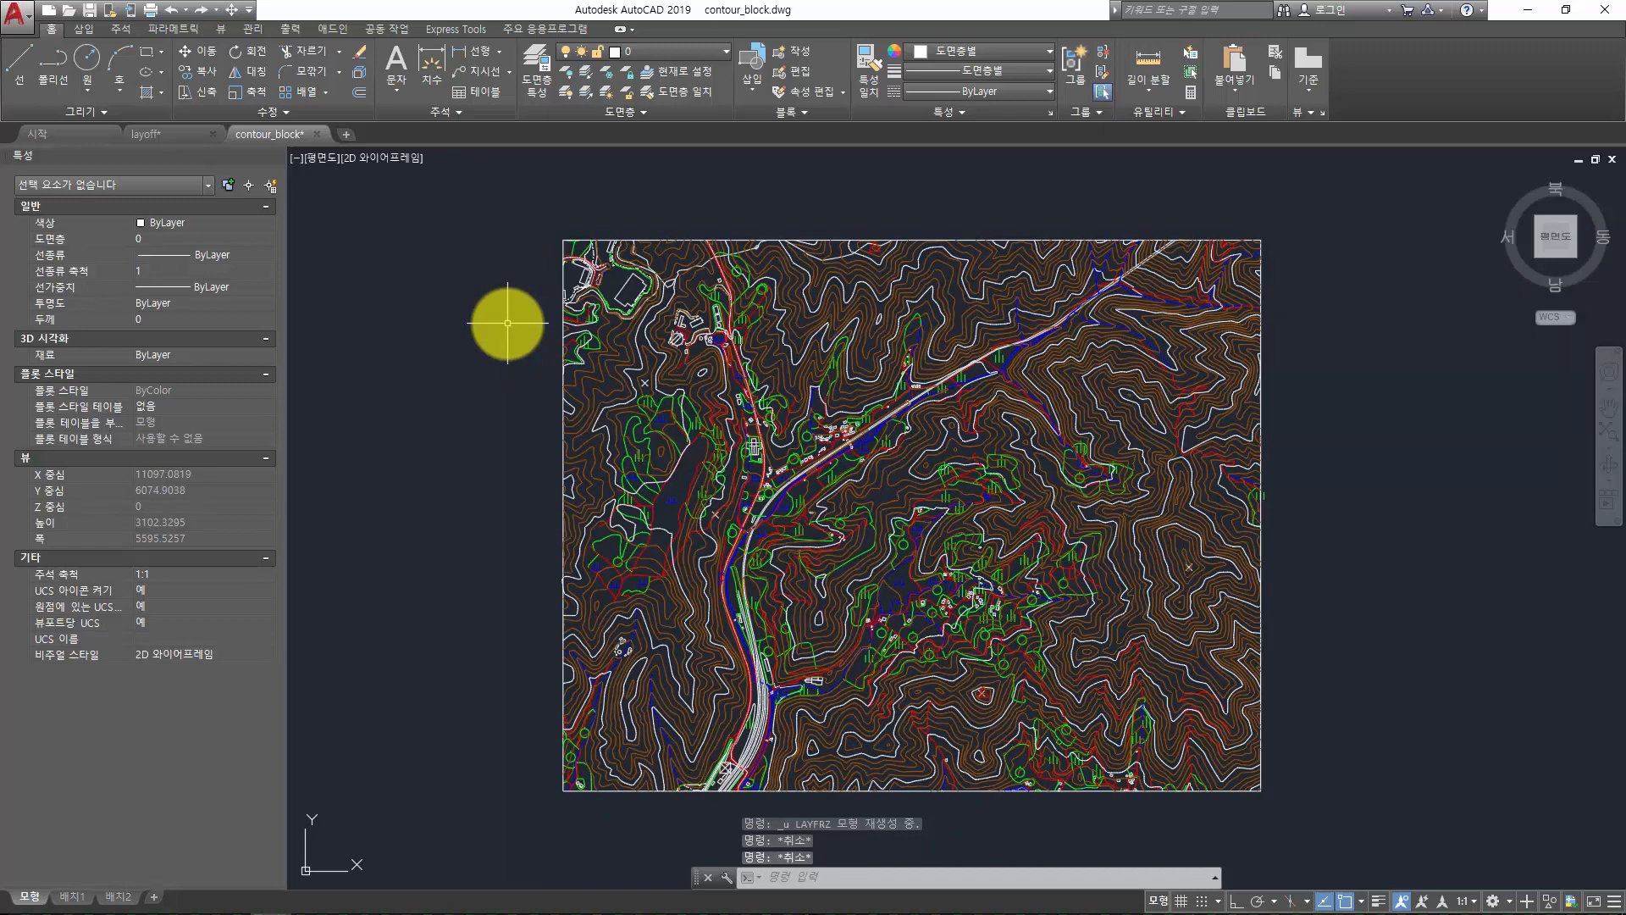
text(u)
key(Return)
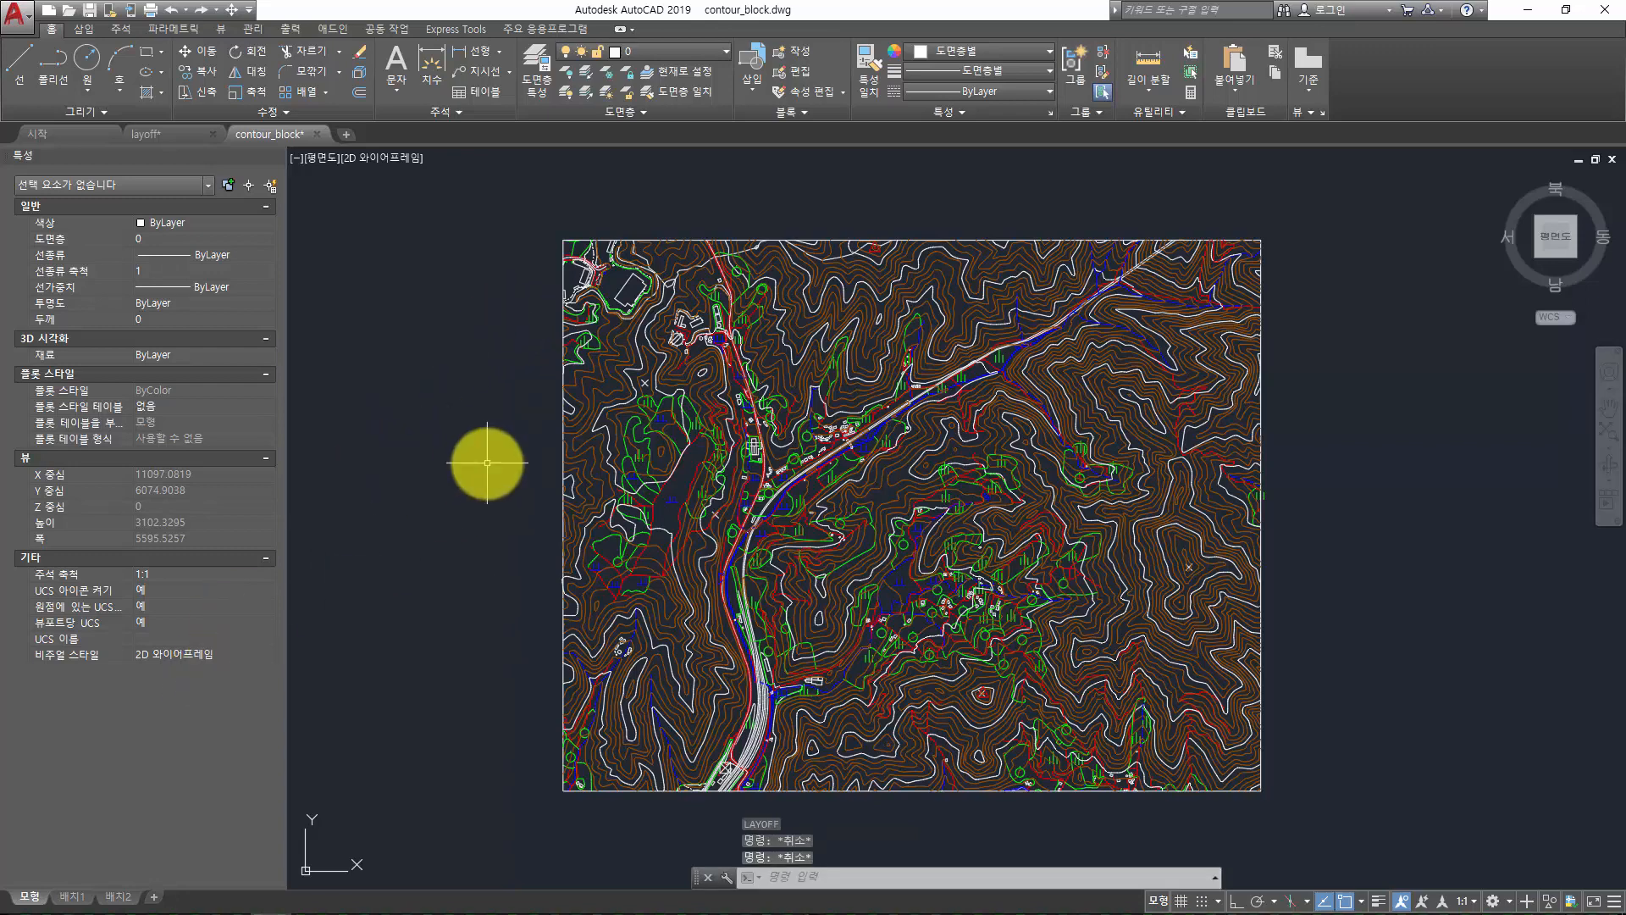
Open layout 배치1 and shrink its viewport to about 80 wide by 53 high, keeping its upper-left corner fixed
click(73, 896)
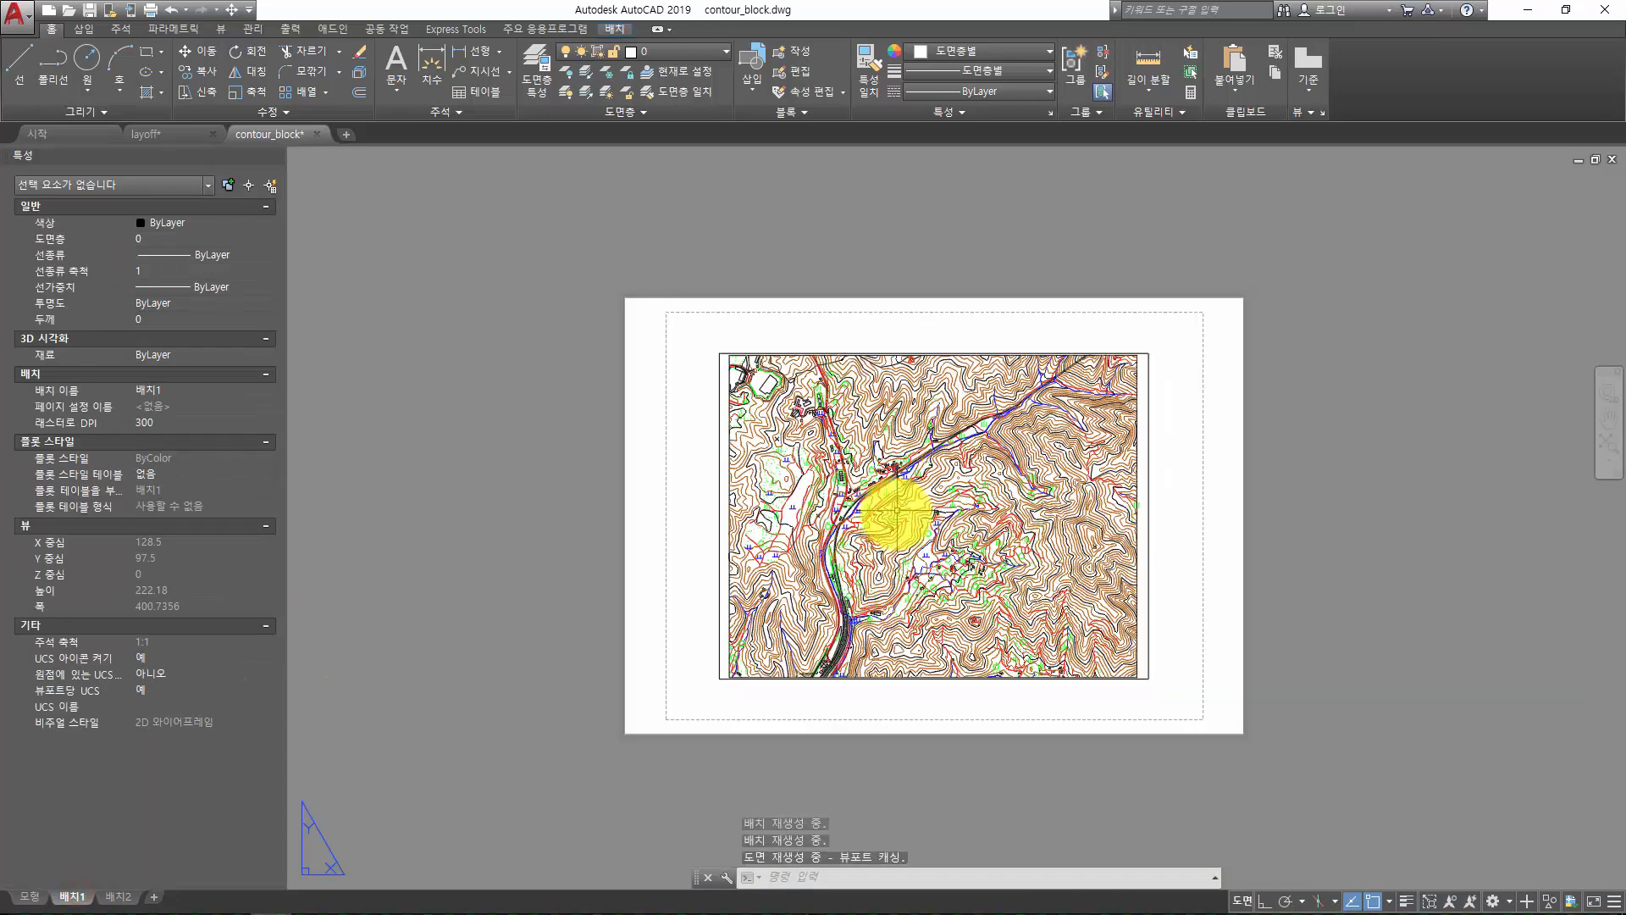
click(1241, 374)
click(1094, 449)
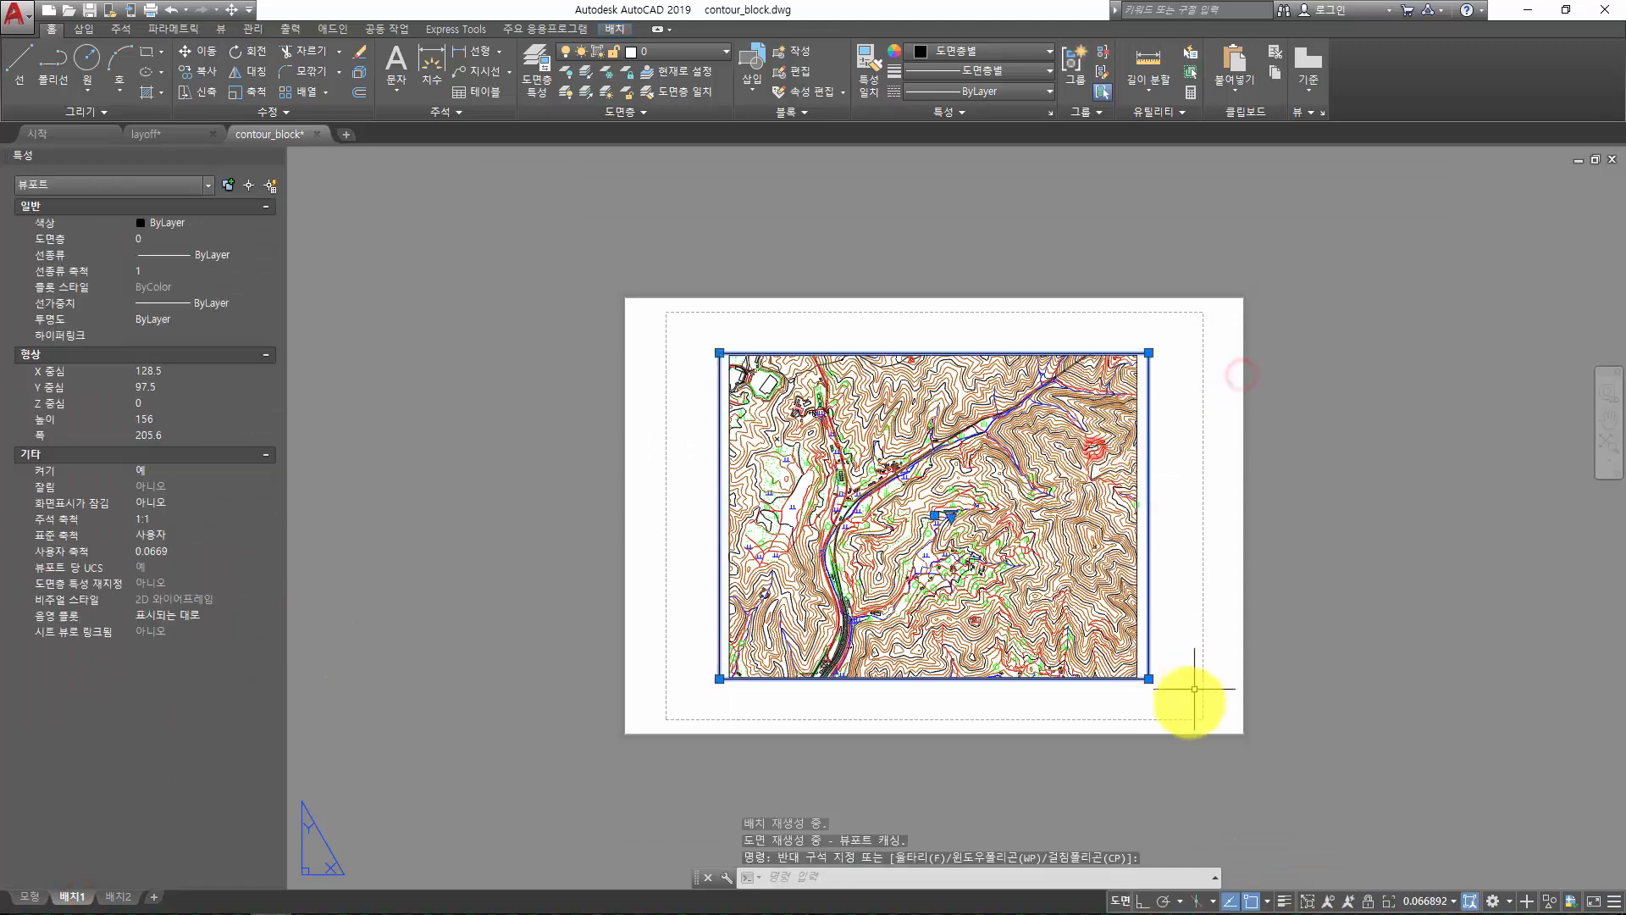
click(1151, 681)
click(886, 464)
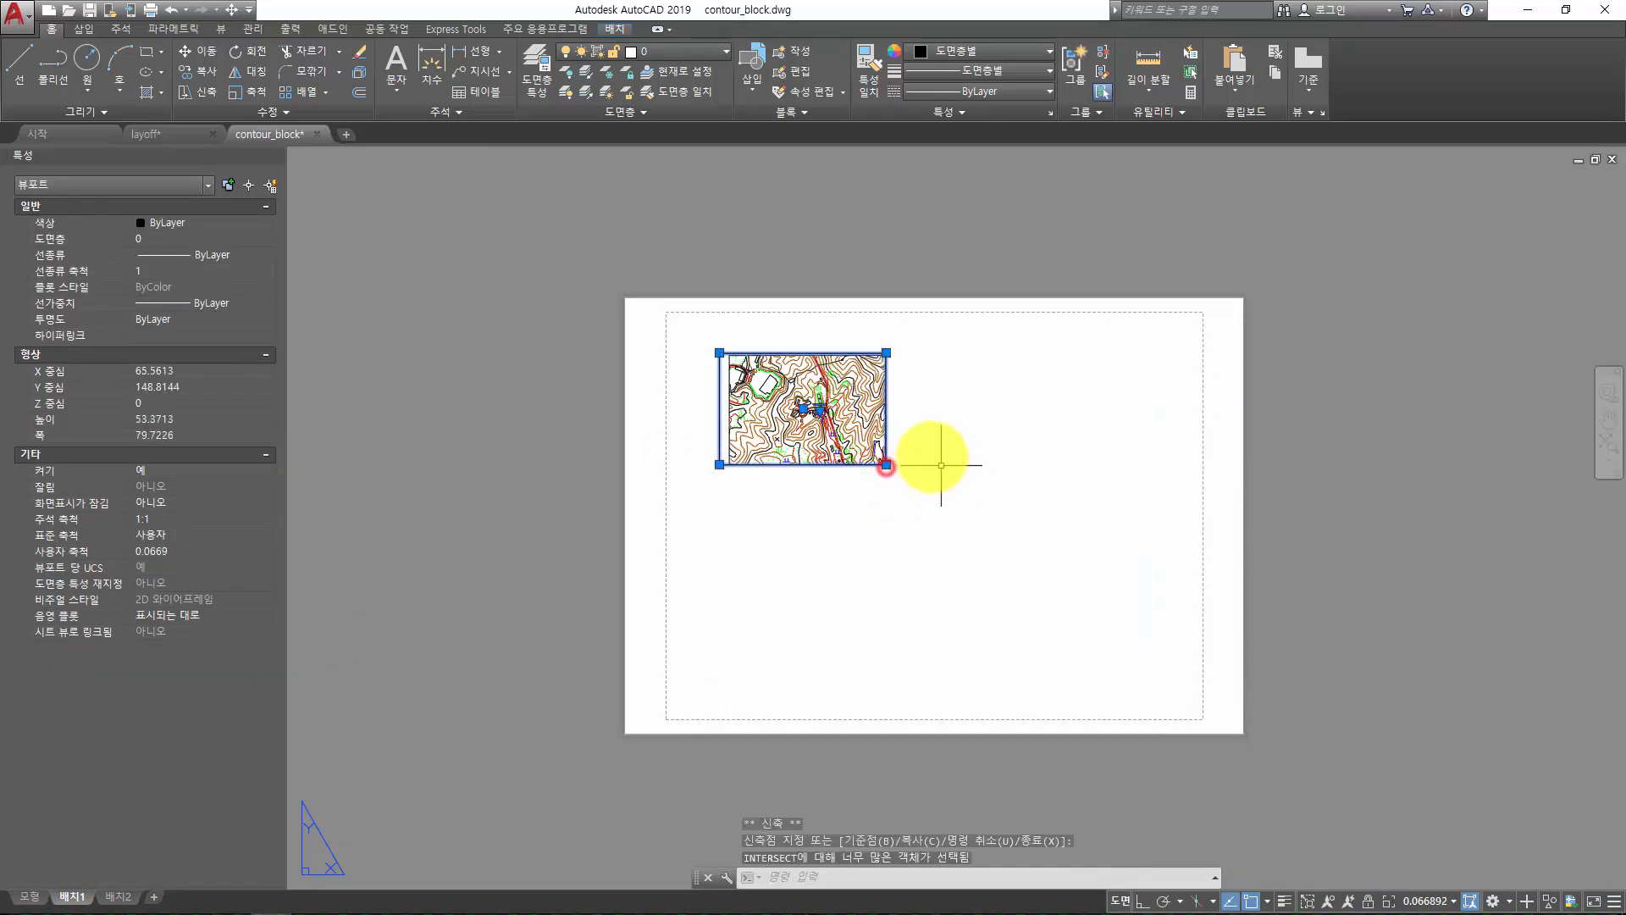
key(Escape)
key(Escape)
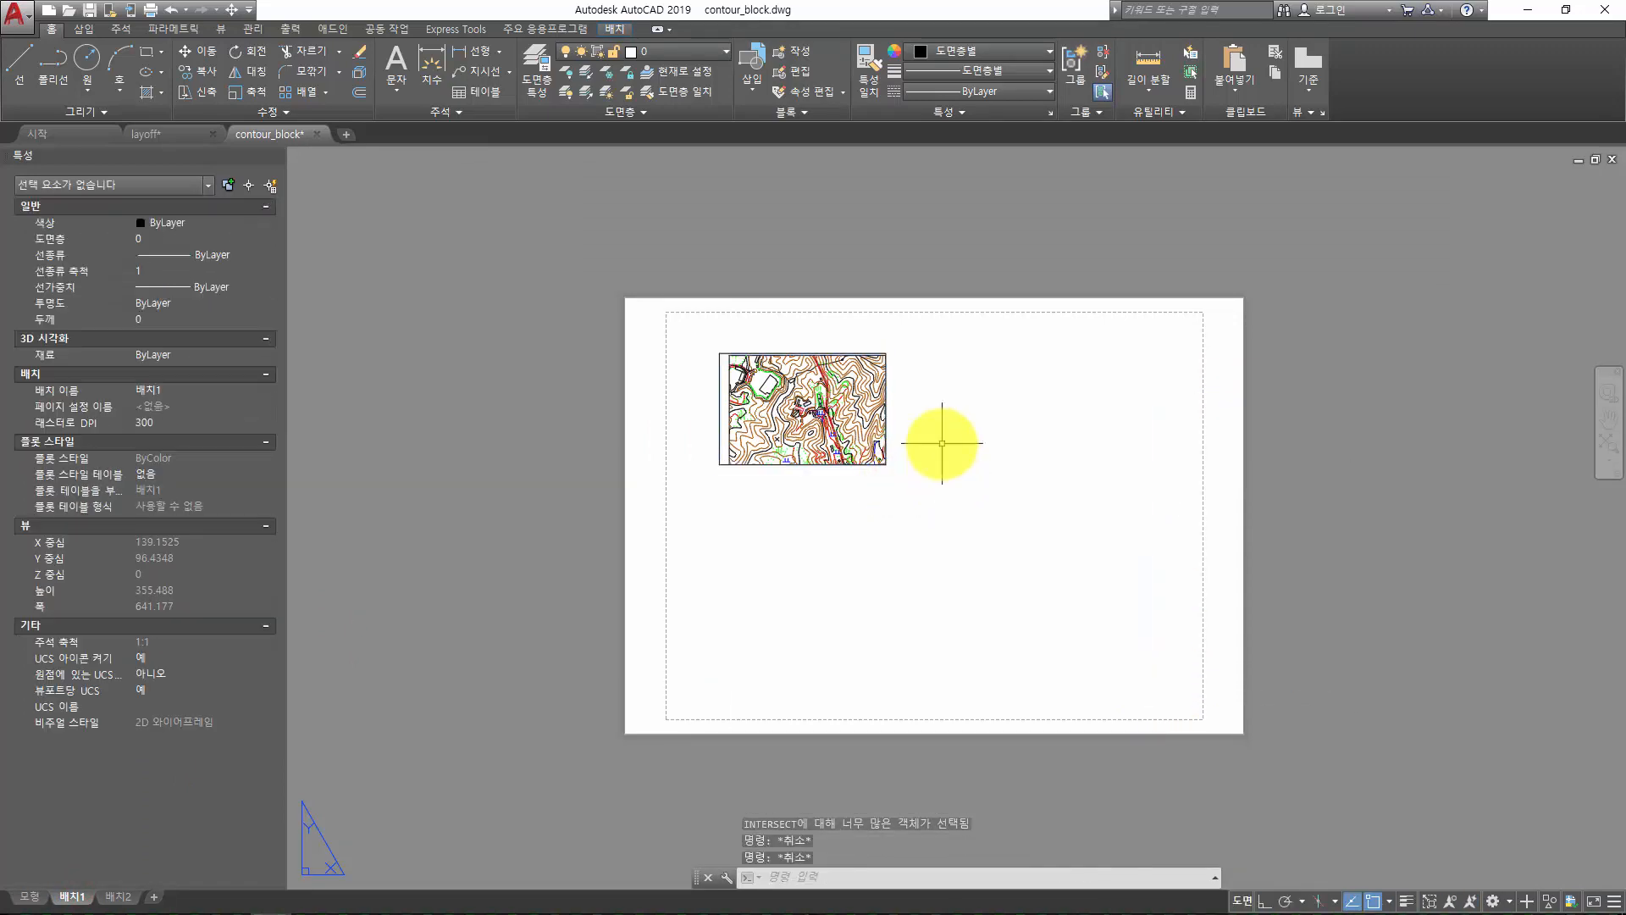
Create a second, roughly square viewport with MVIEW to the right of the existing one on the sheet
text(mv)
key(Return)
click(958, 387)
click(1157, 583)
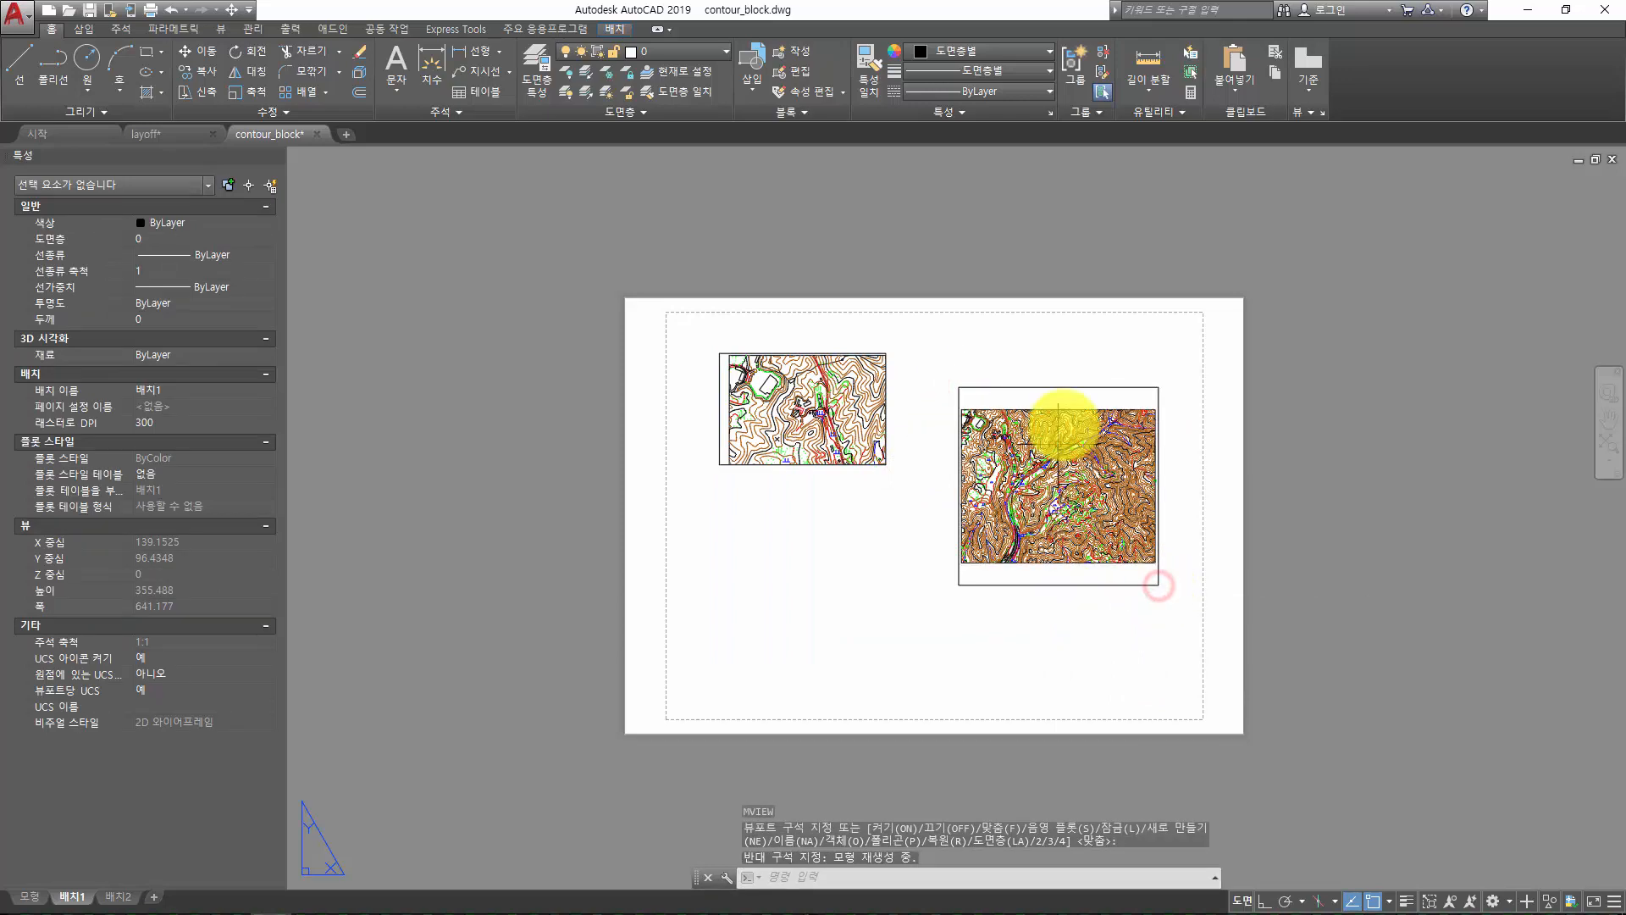
Zoom the square right-hand viewport's view in on the contour lines and return to paper space
double_click(1065, 403)
scroll(1092, 491, up, 3)
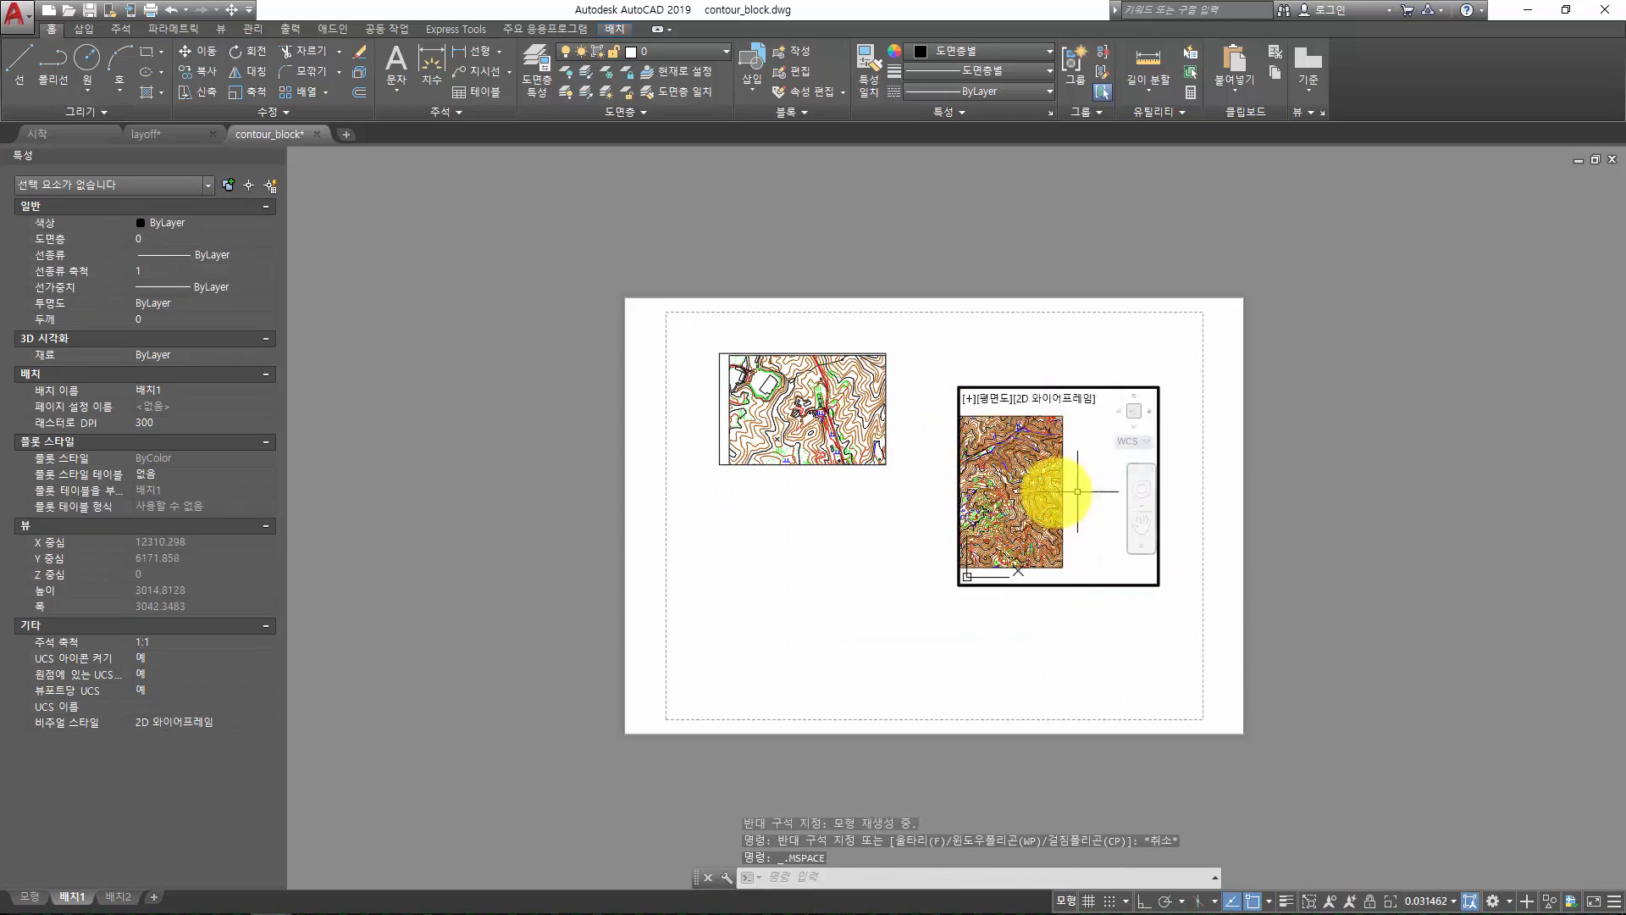
scroll(1044, 492, down, 5)
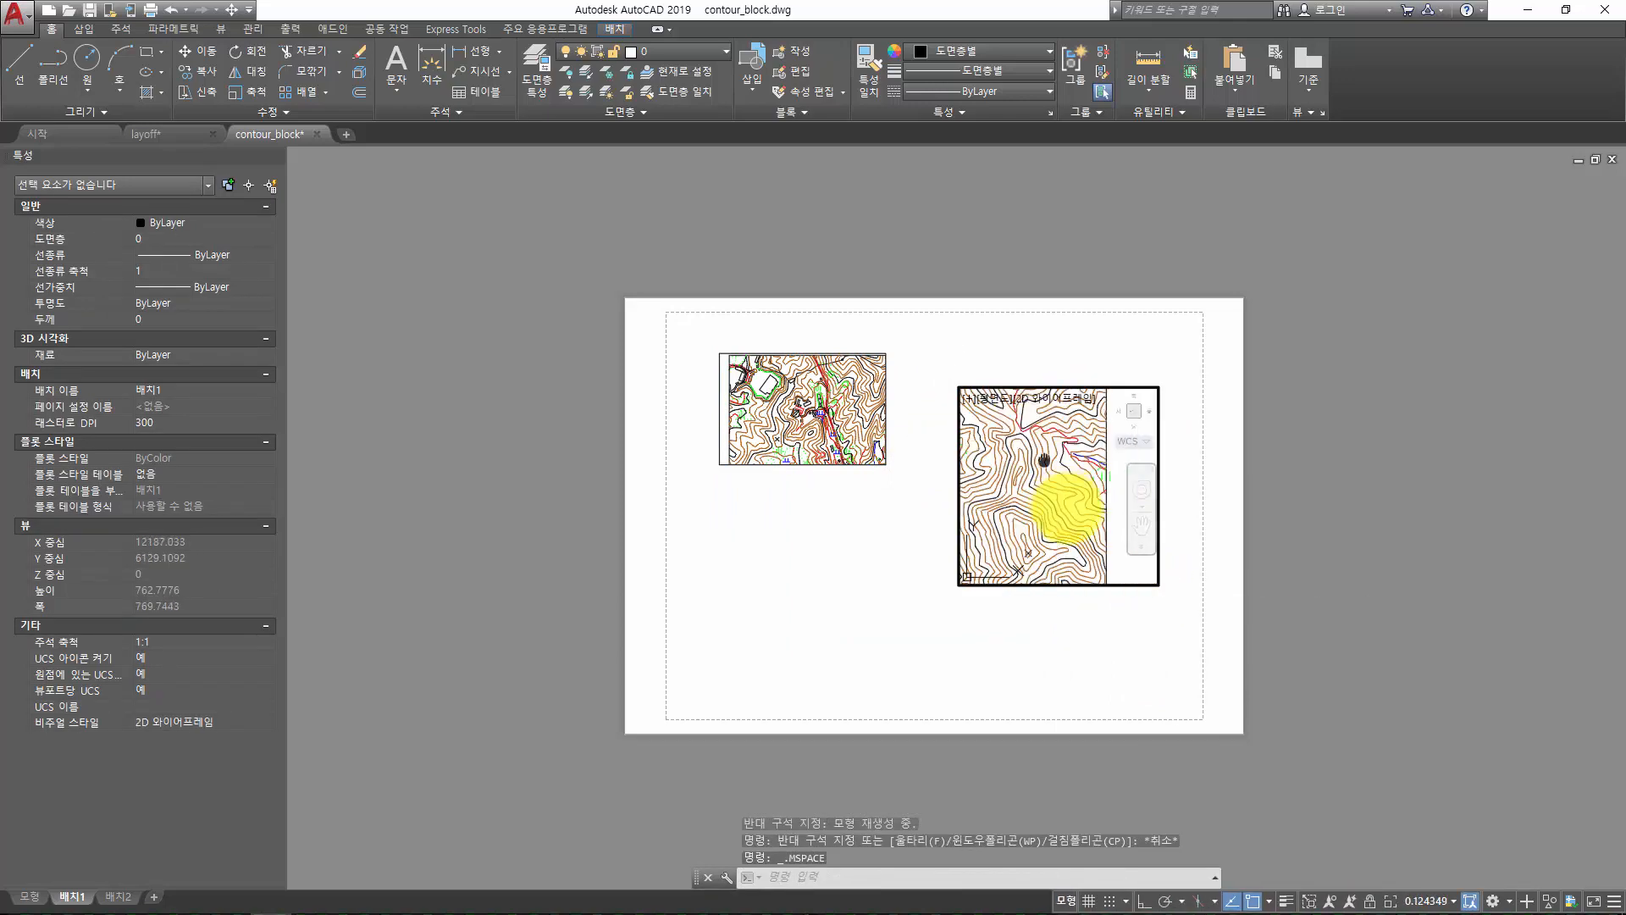
double_click(1255, 480)
key(Escape)
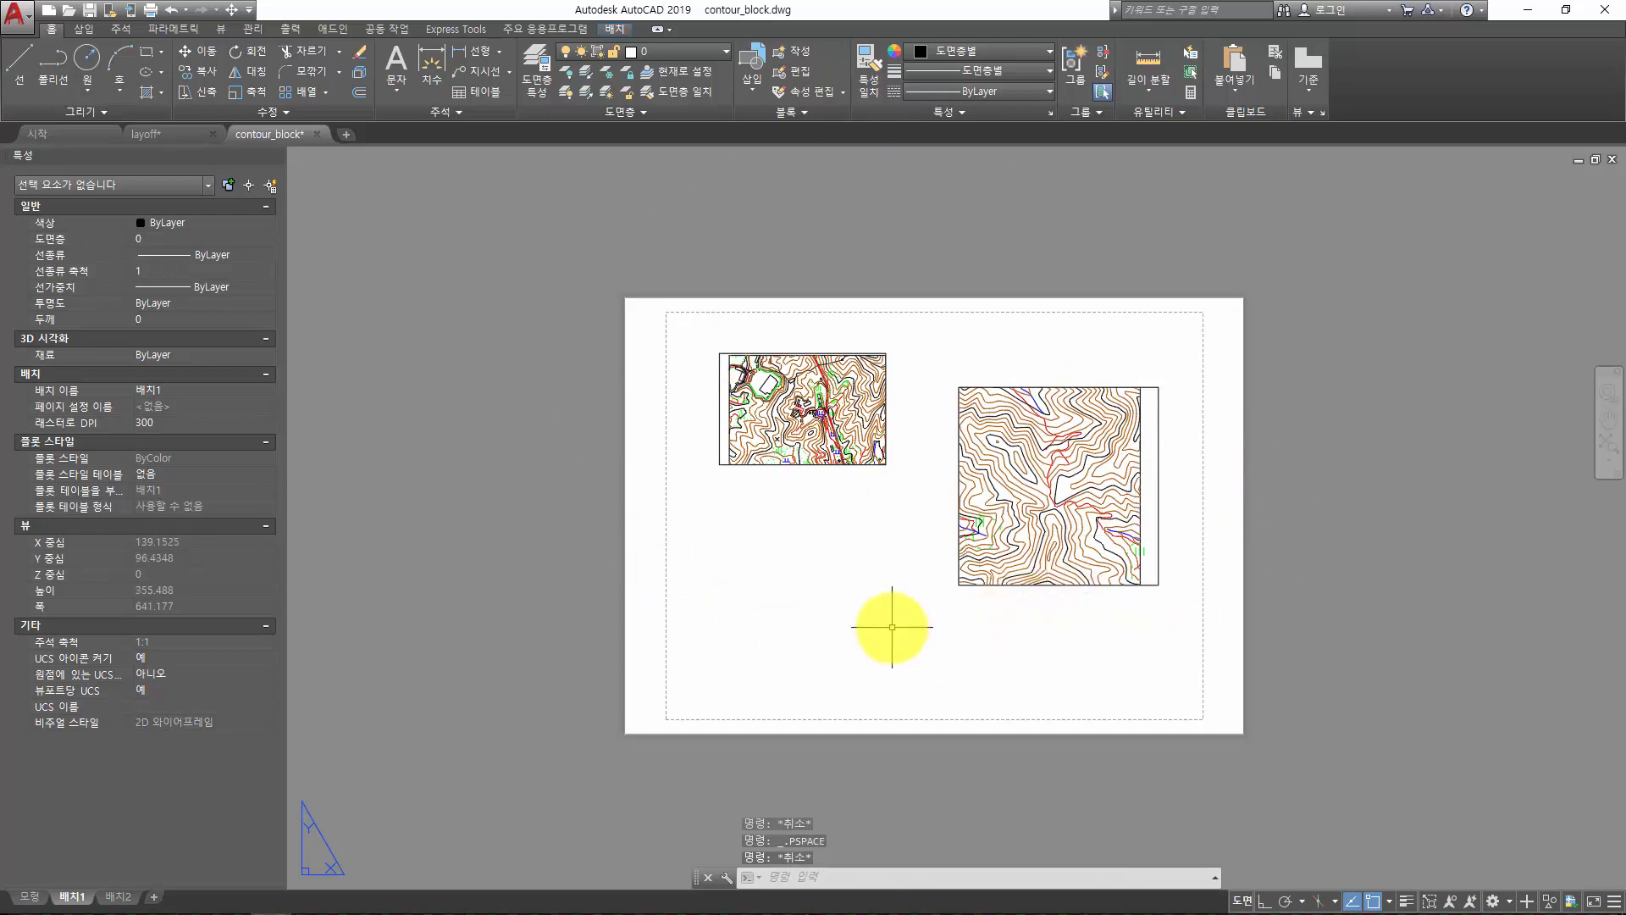
key(Escape)
scroll(894, 543, up, 2)
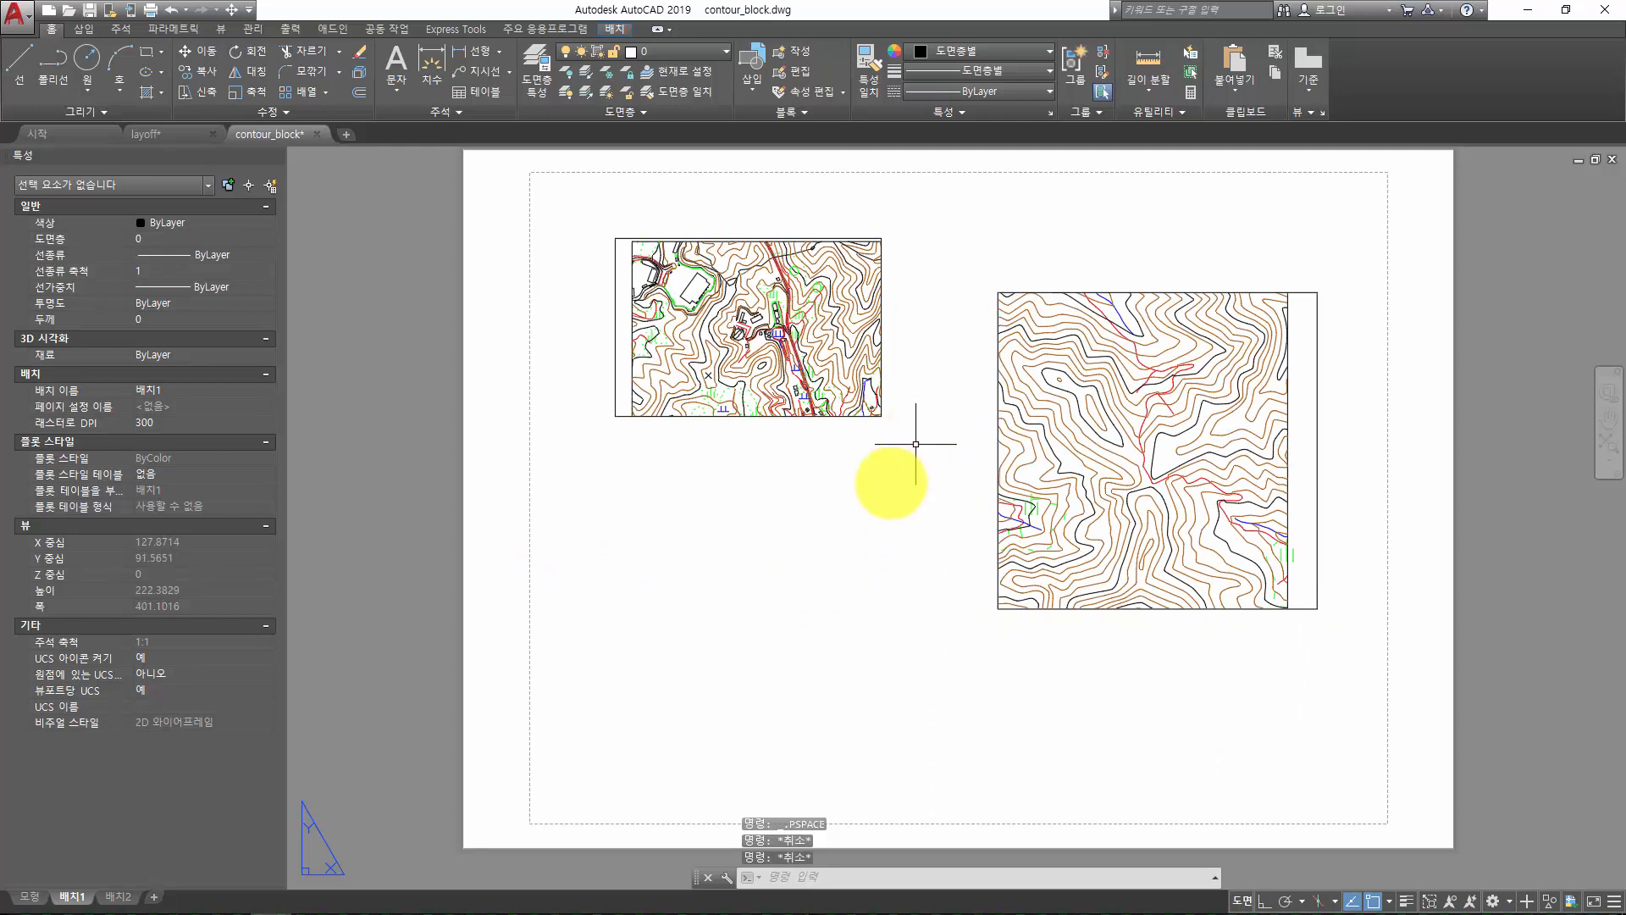
middle_drag(915, 443, 891, 481)
double_click(766, 363)
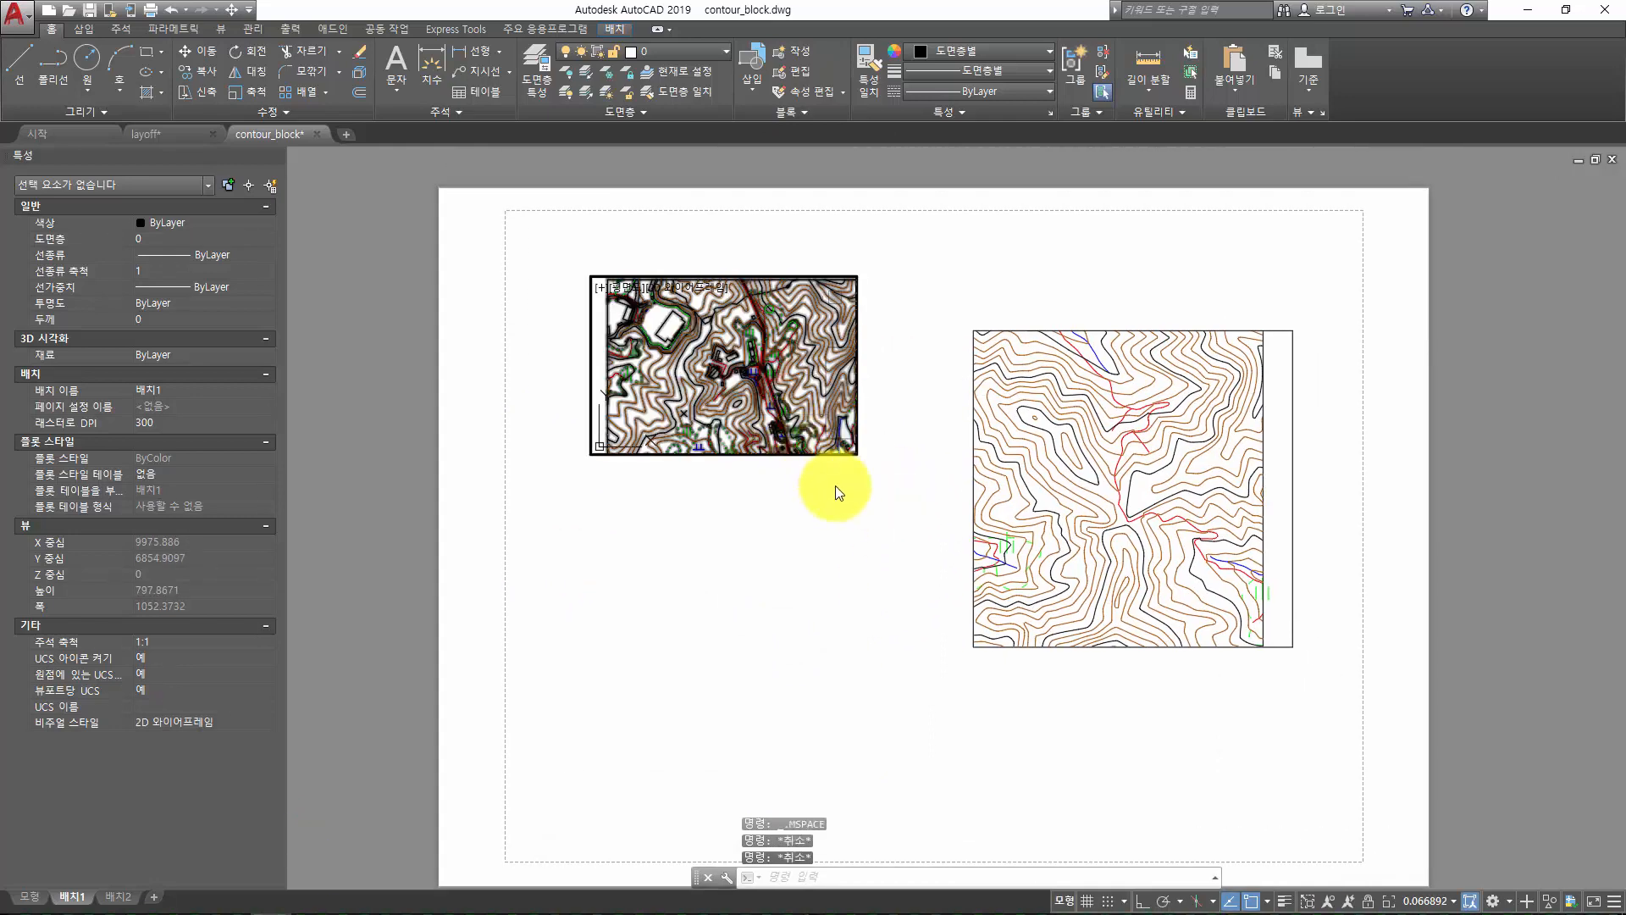
double_click(562, 548)
Create two more viewports with MVIEW: a tall one overlapping the sheet's left edge and a wide one overlapping its lower-right corner
text(mv)
key(Return)
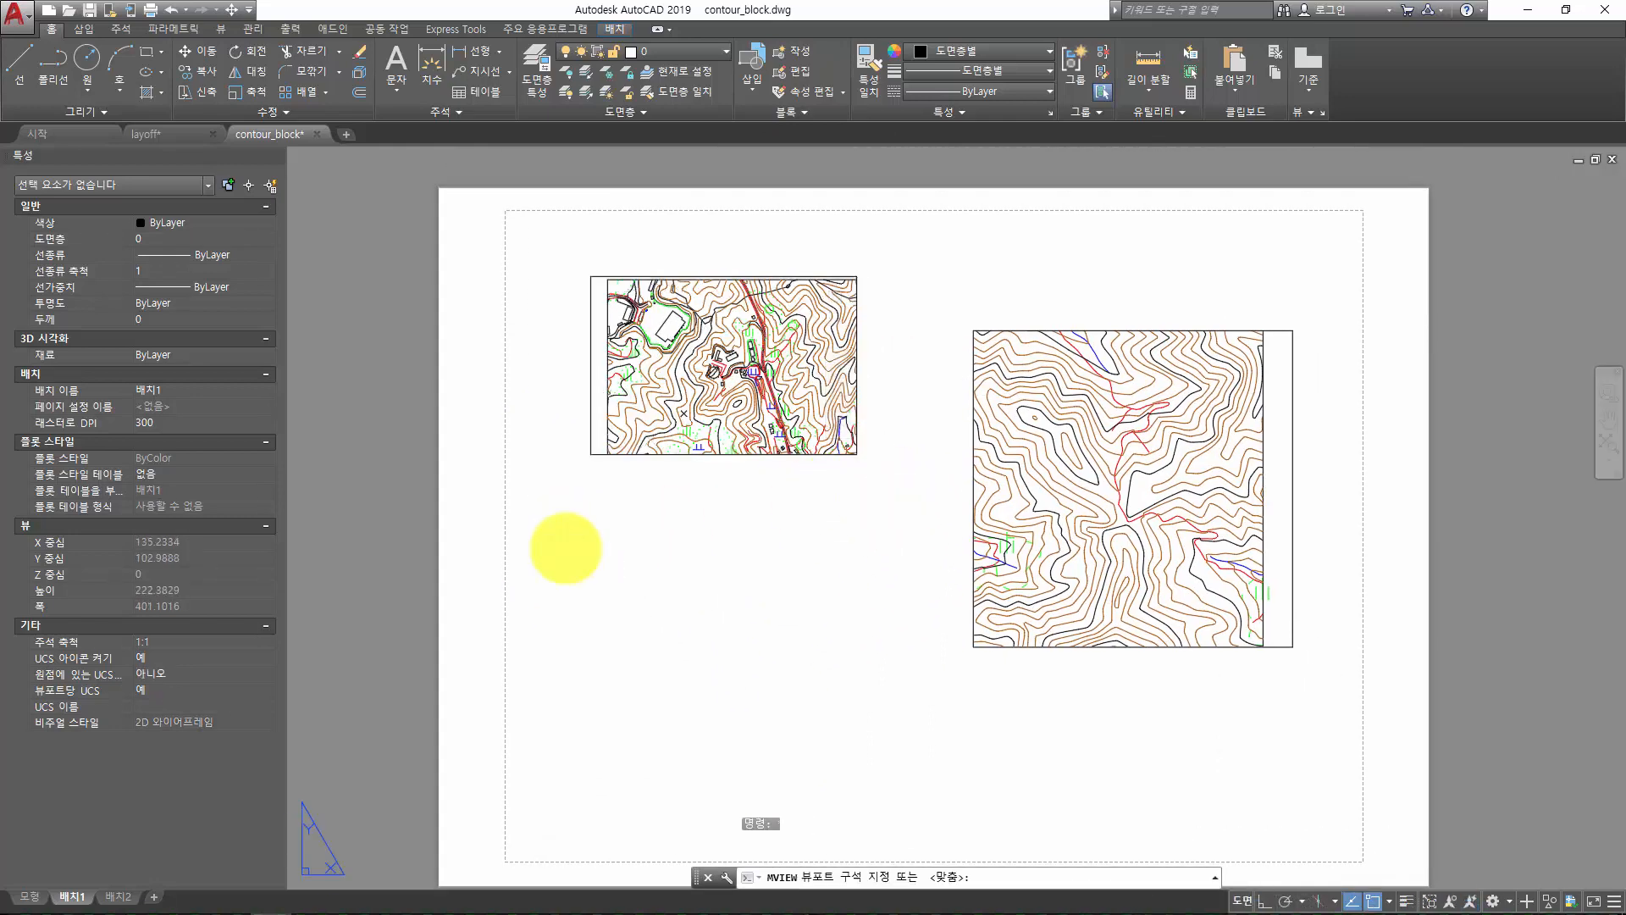
scroll(664, 551, down, 4)
click(394, 397)
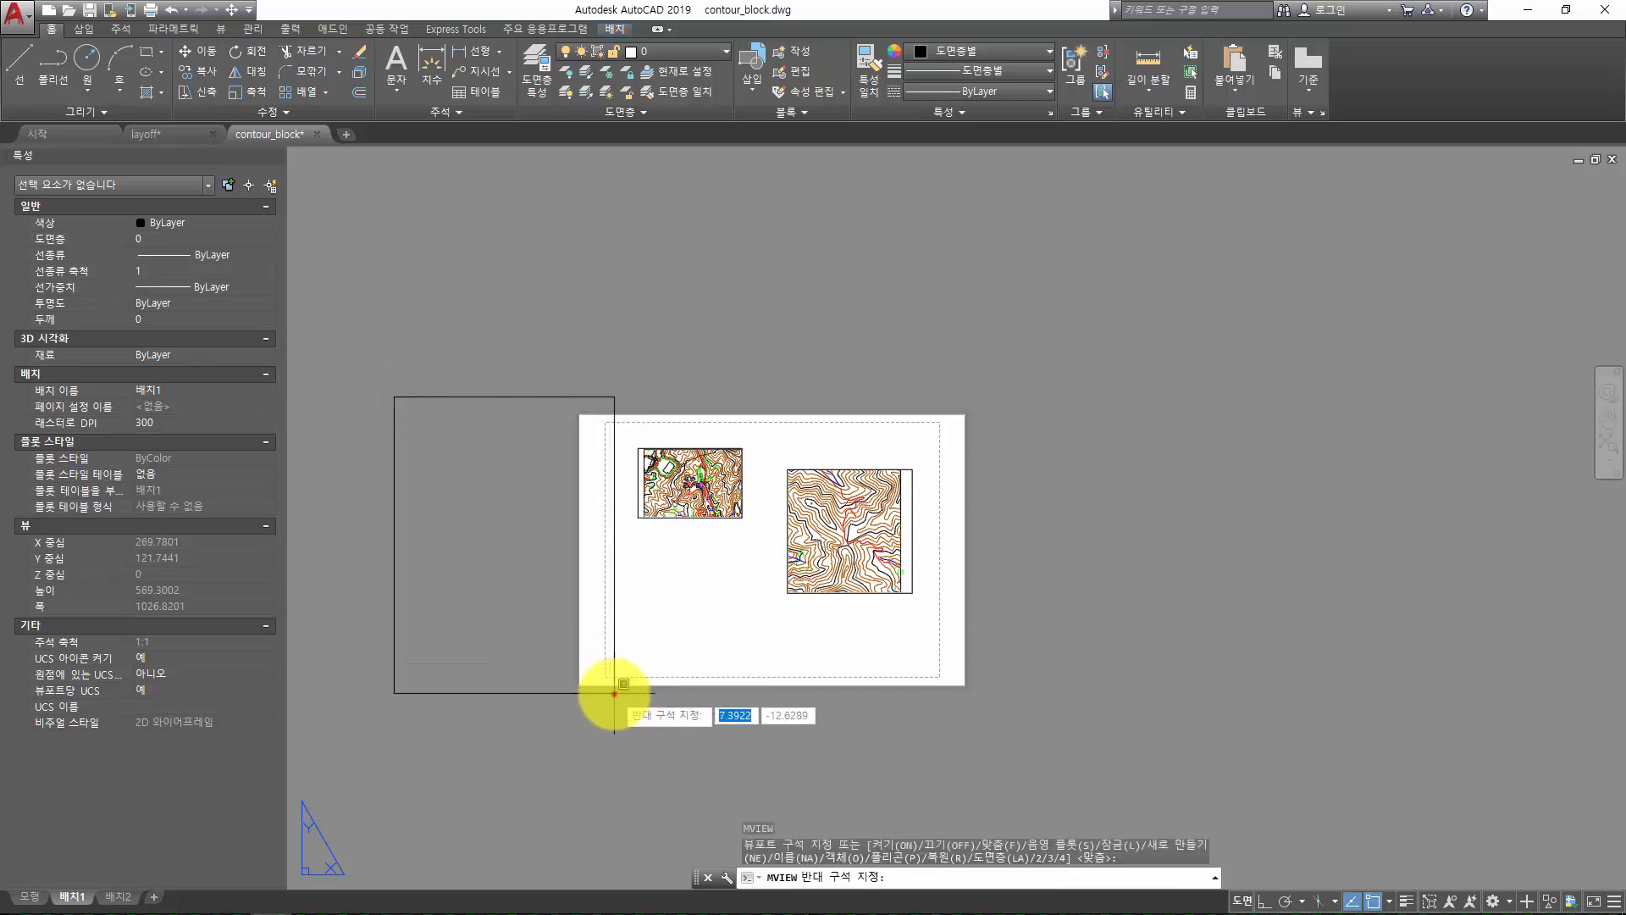
click(614, 693)
key(Return)
click(661, 631)
click(1140, 823)
key(Escape)
key(Escape)
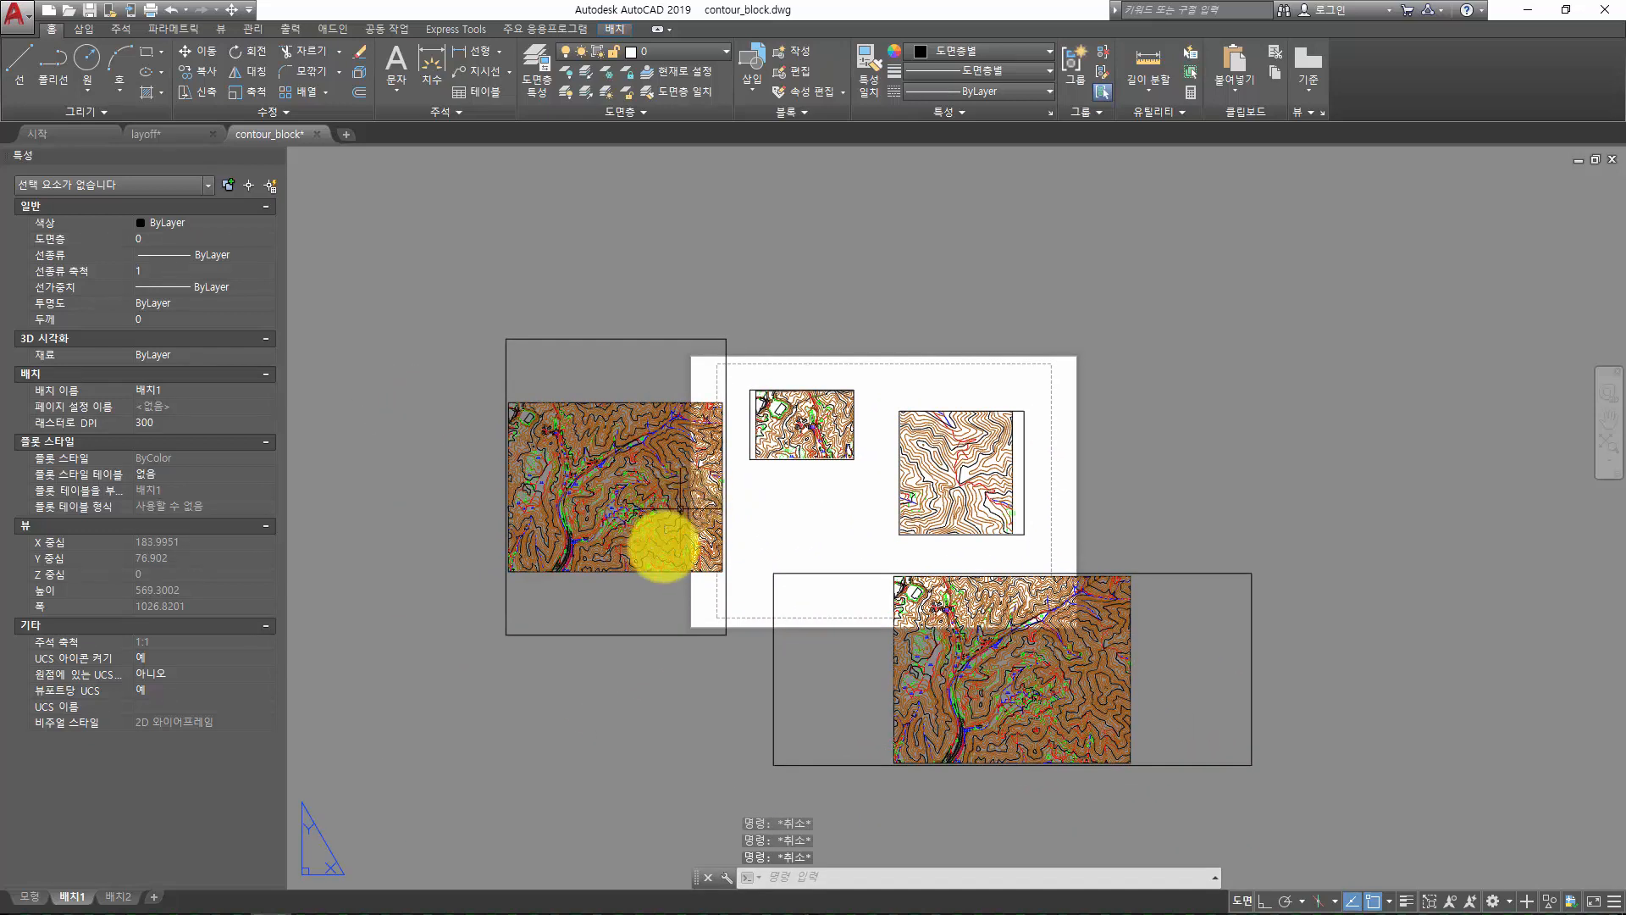
Activate the tall viewport and explode the contour map block inside it
double_click(640, 601)
key(Escape)
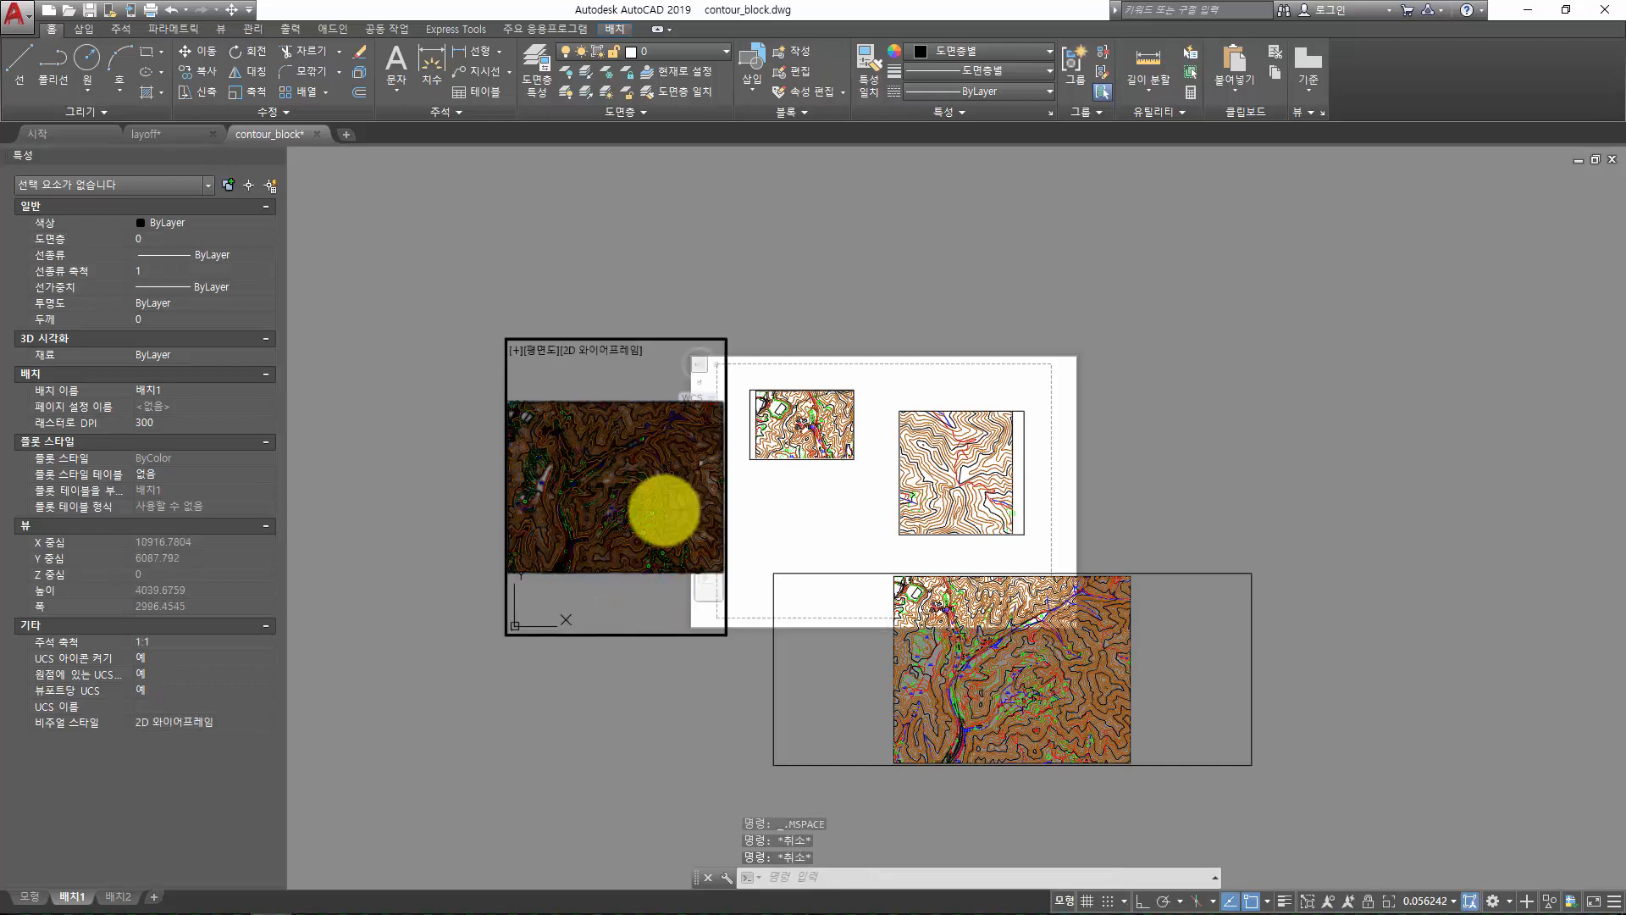
click(675, 513)
key(Escape)
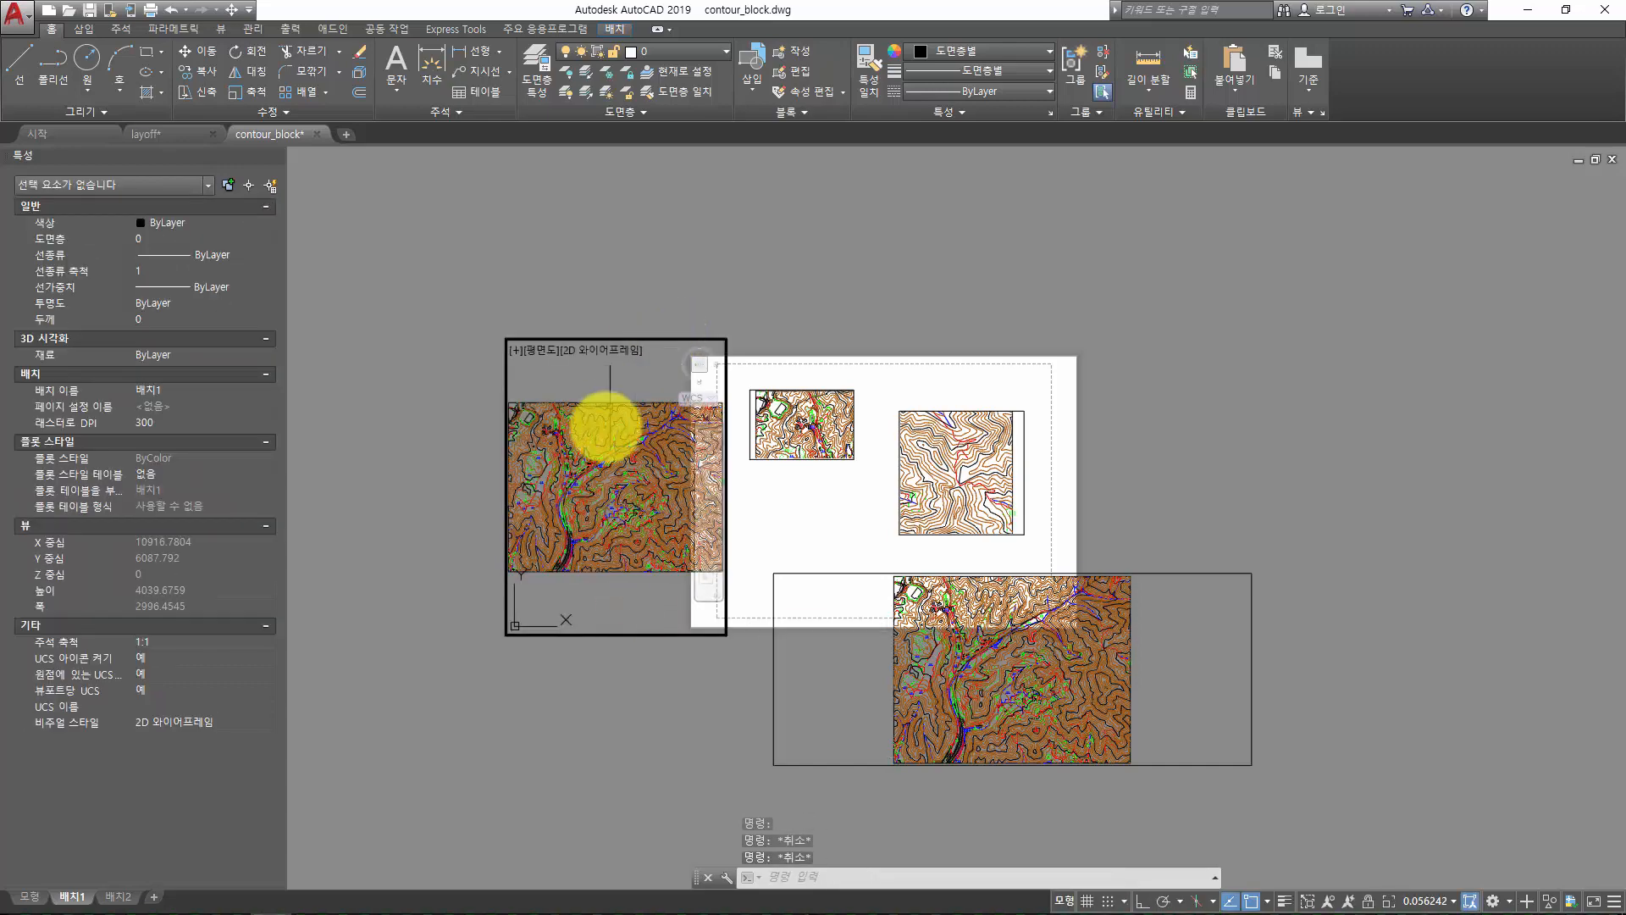
click(606, 450)
key(Return)
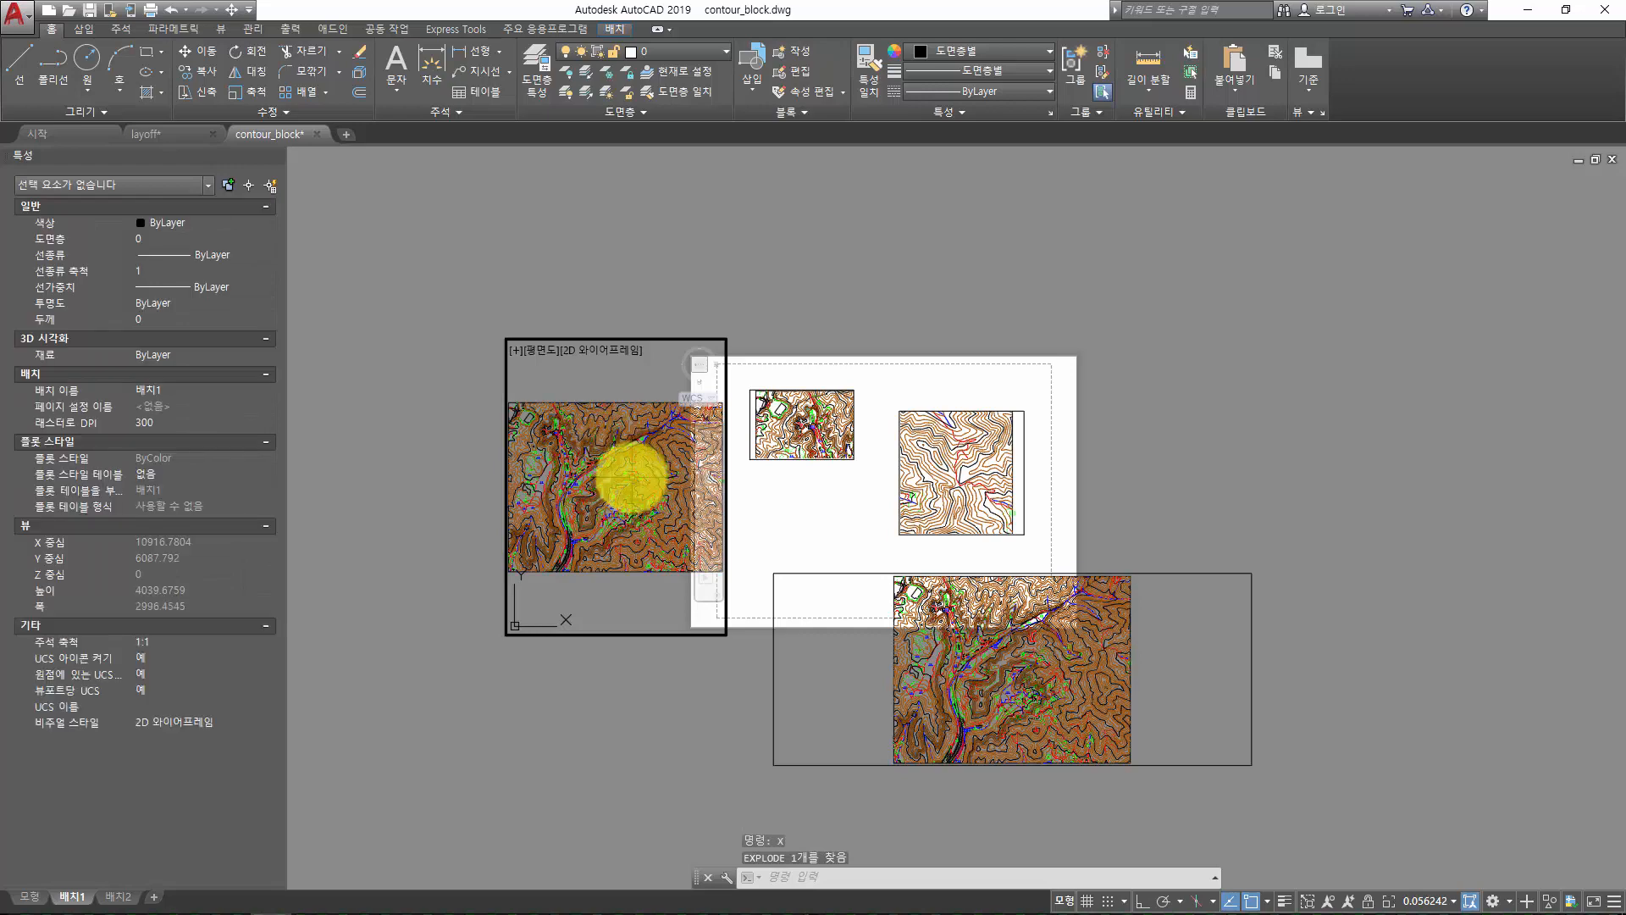
Select a brown contour line in the tall viewport and turn off its layer F0017111
scroll(625, 476, up, 6)
click(628, 480)
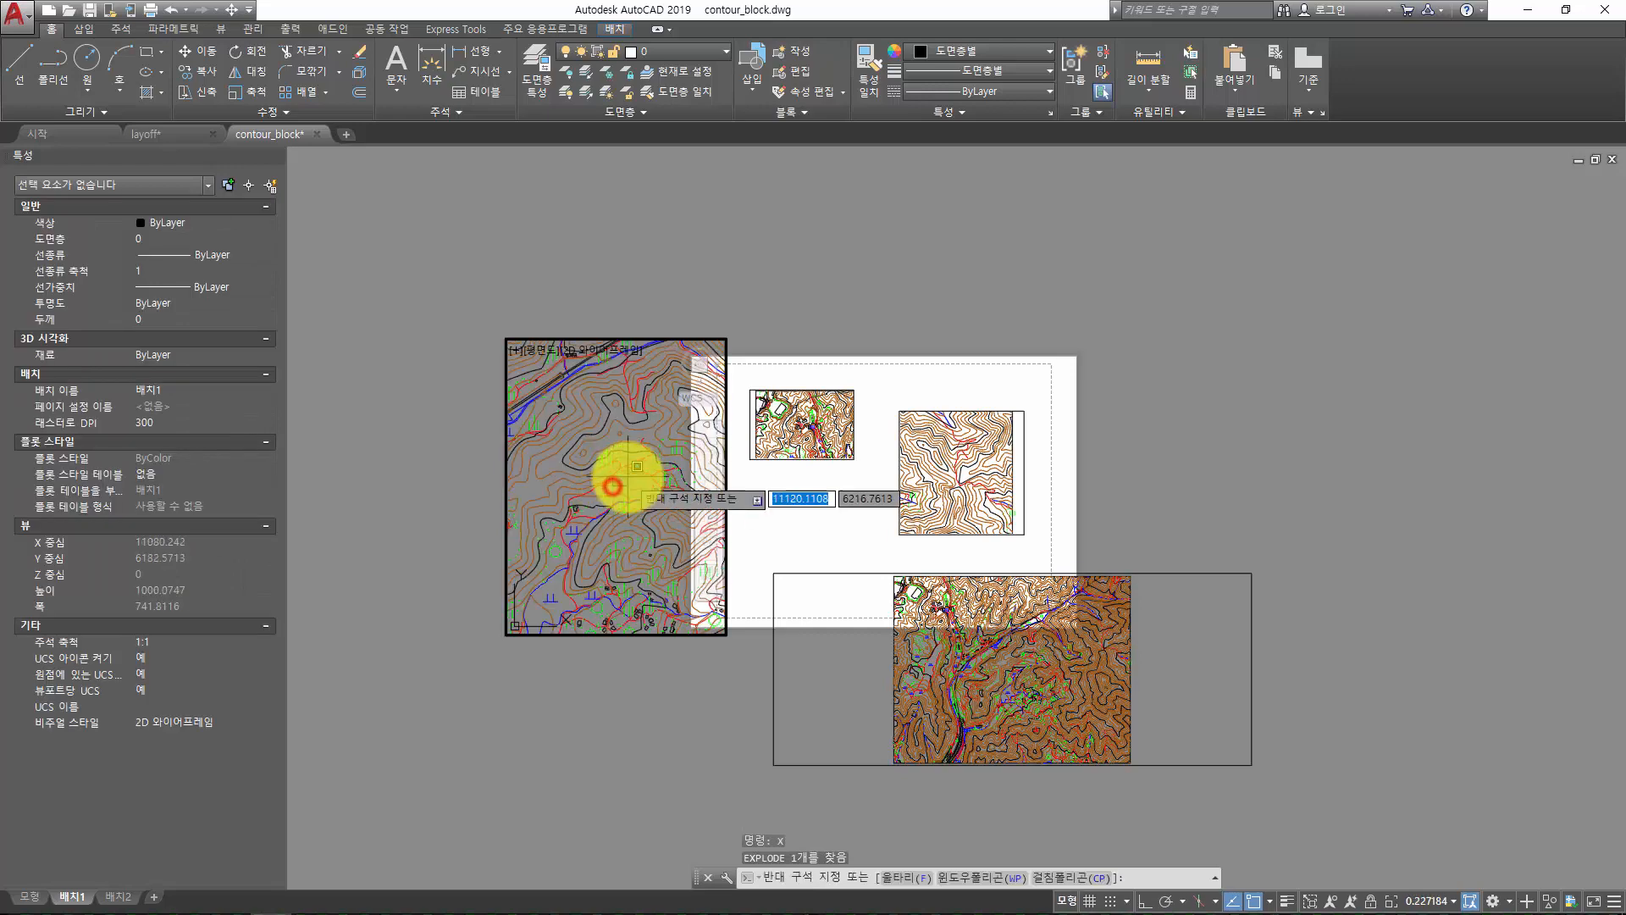
click(625, 482)
mouse_move(625, 482)
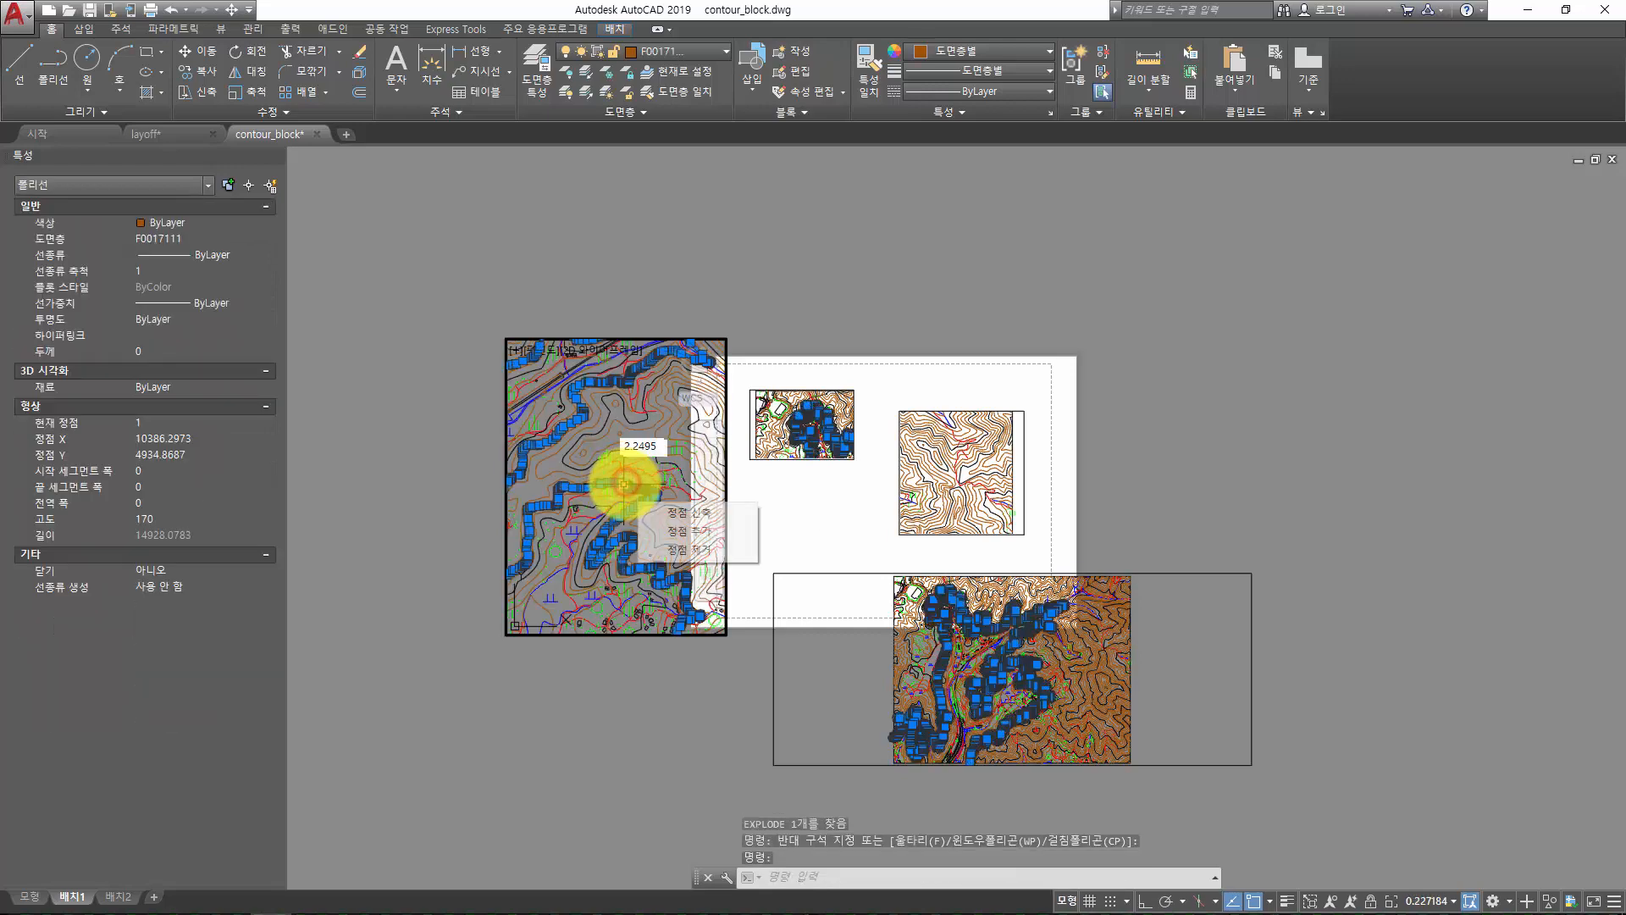
click(657, 51)
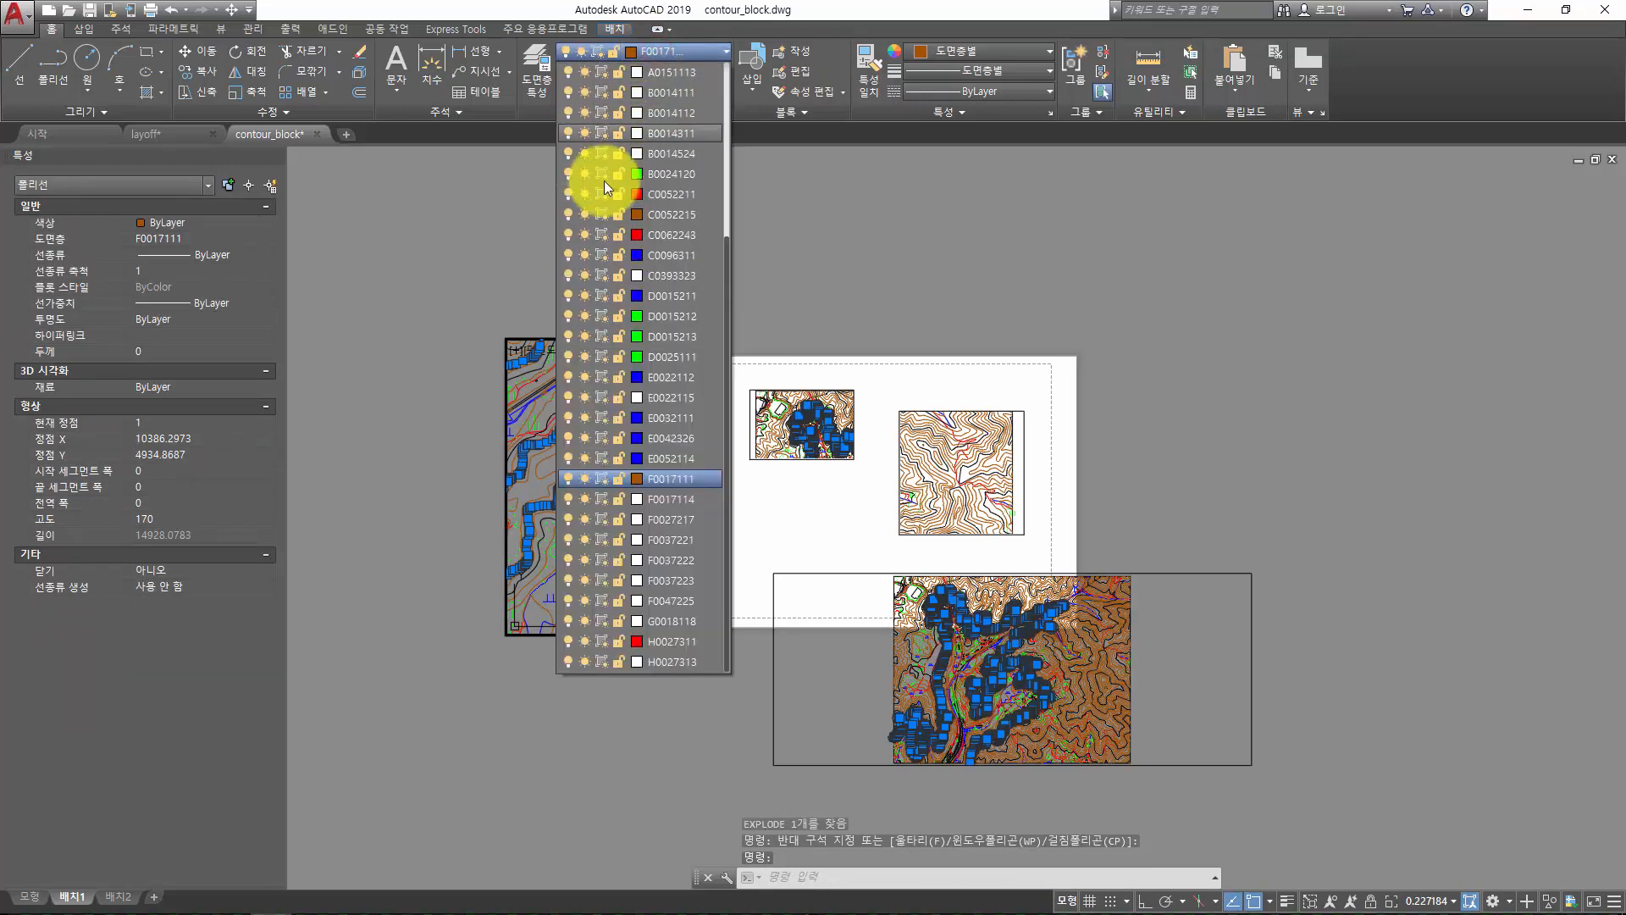
click(567, 479)
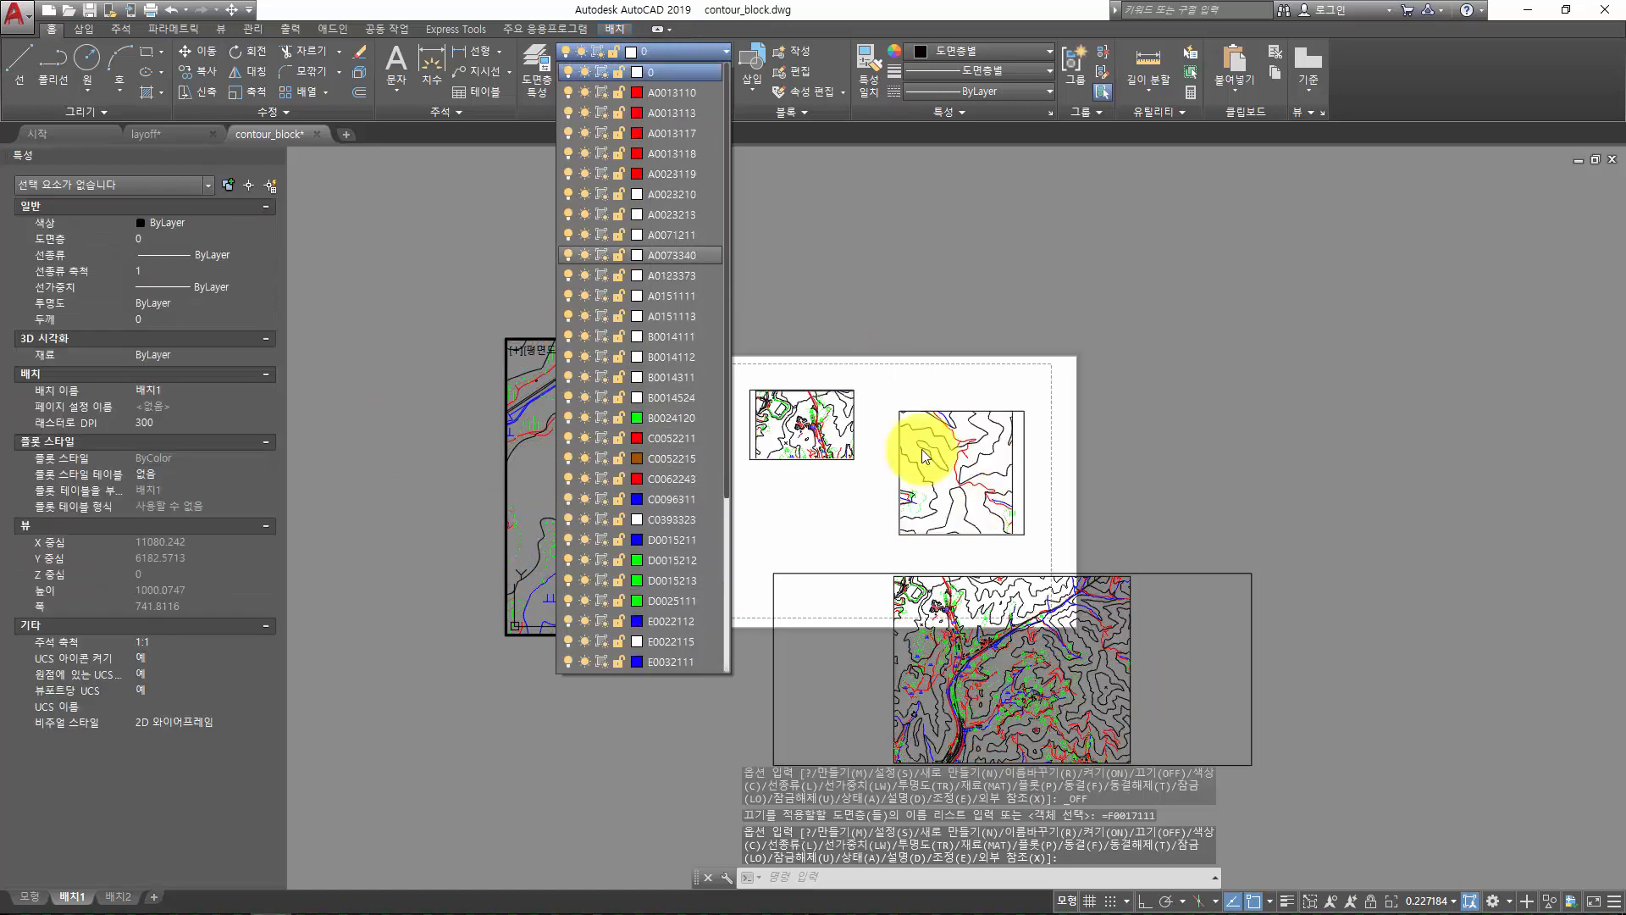
Turn layer F0017111 back on
scroll(597, 196, down, 4)
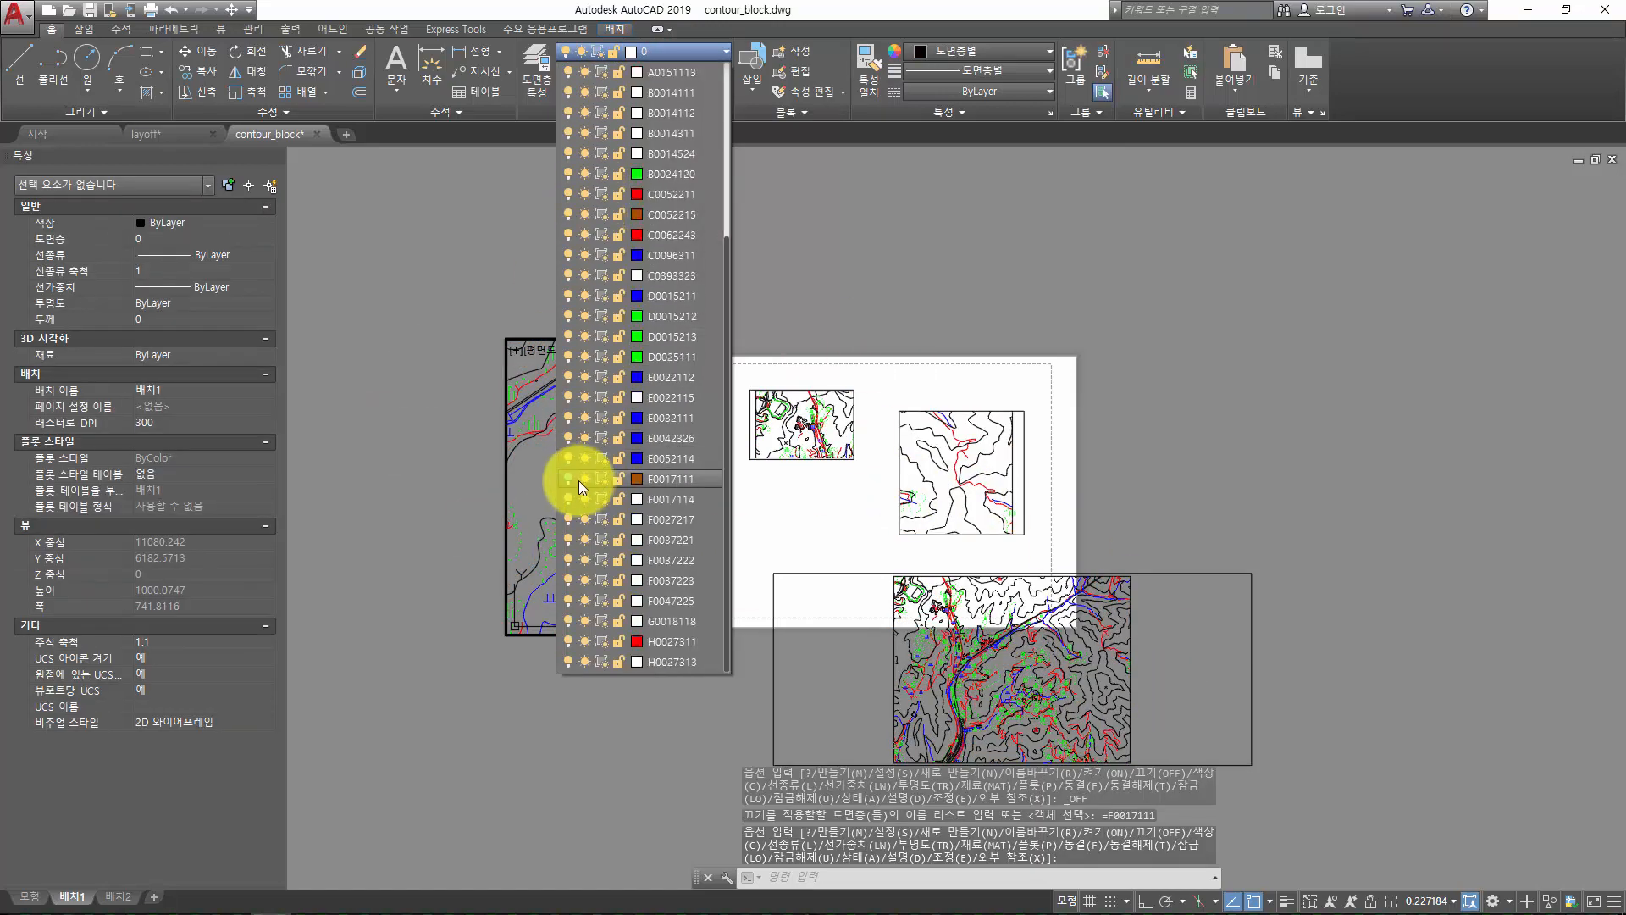
click(567, 478)
key(Escape)
key(Escape)
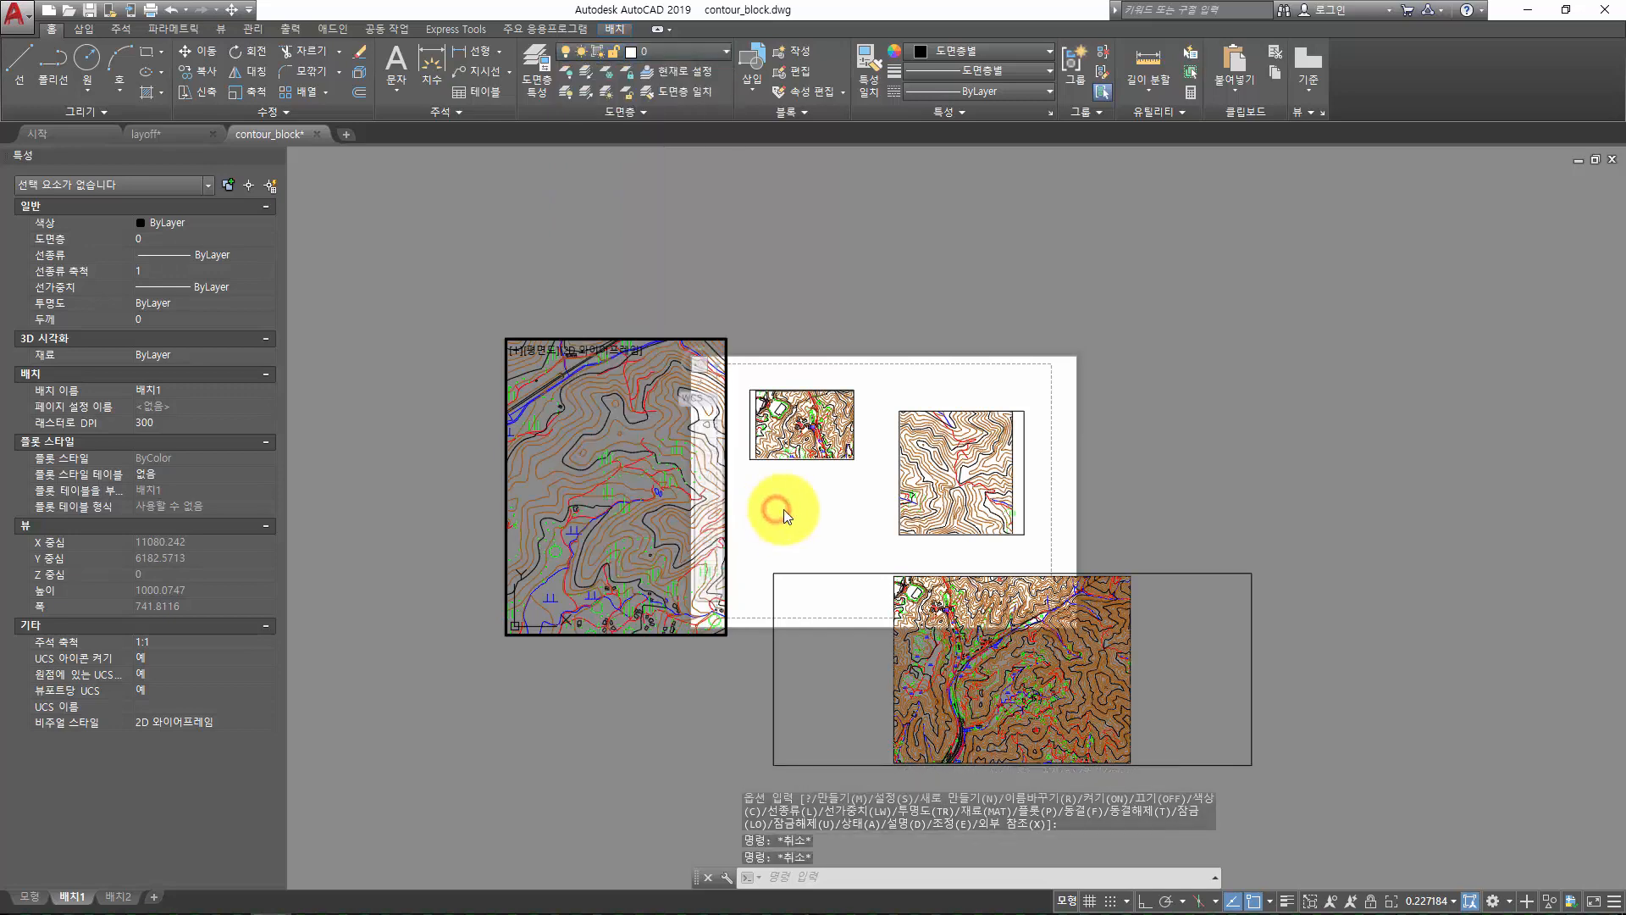
key(Escape)
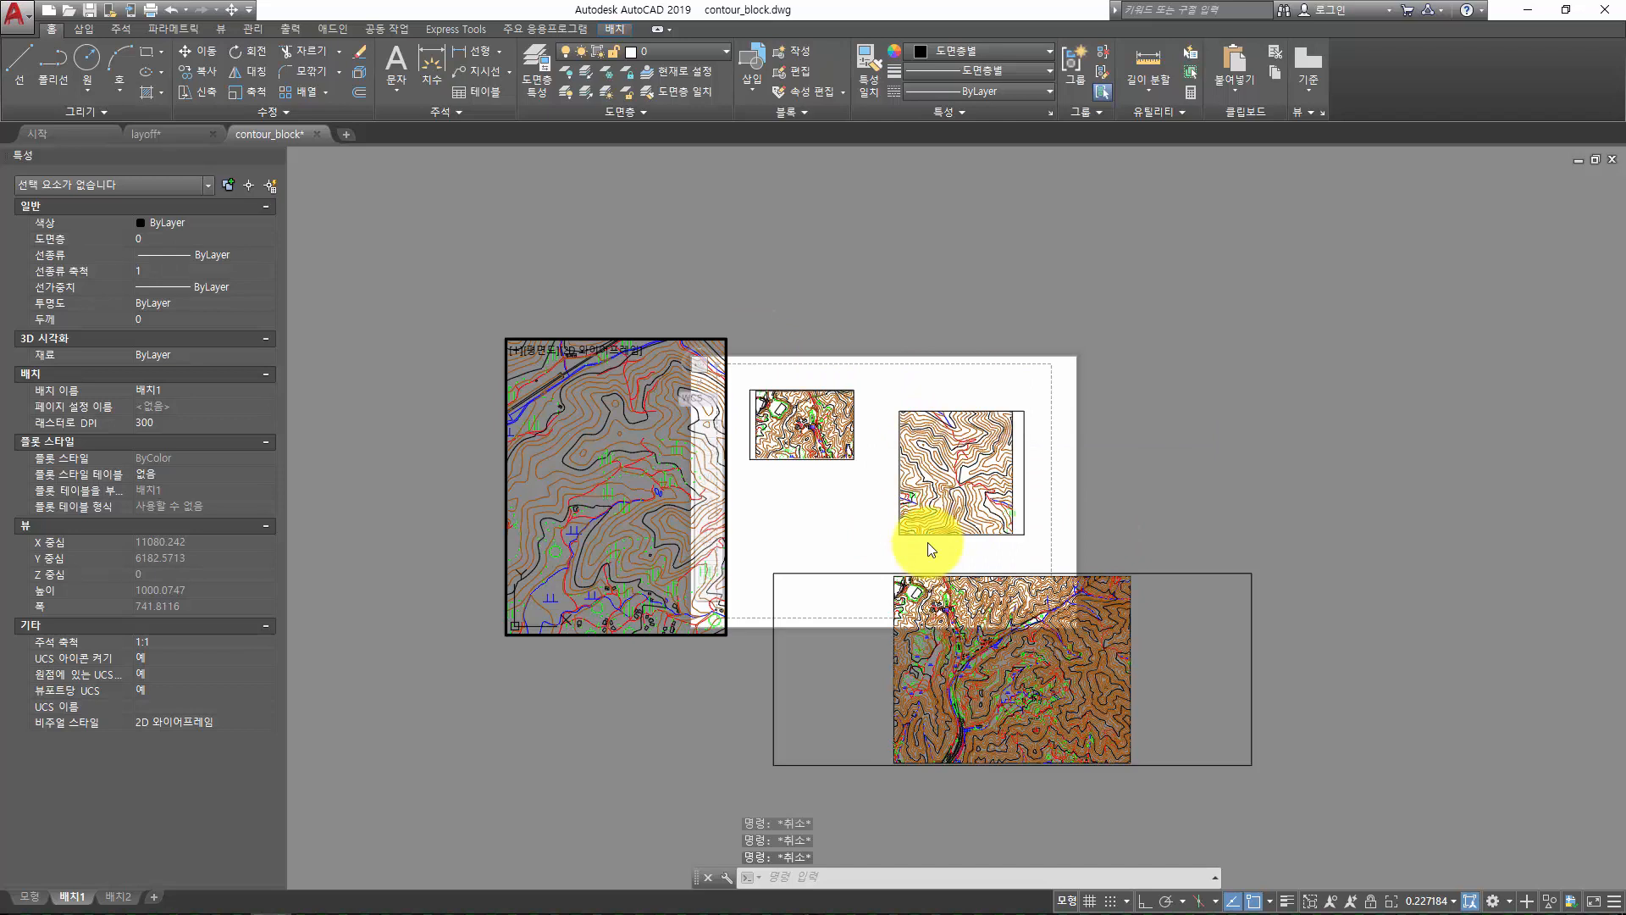
Switch from the tall viewport to the wide lower one and open the Layer Properties Manager
double_click(767, 491)
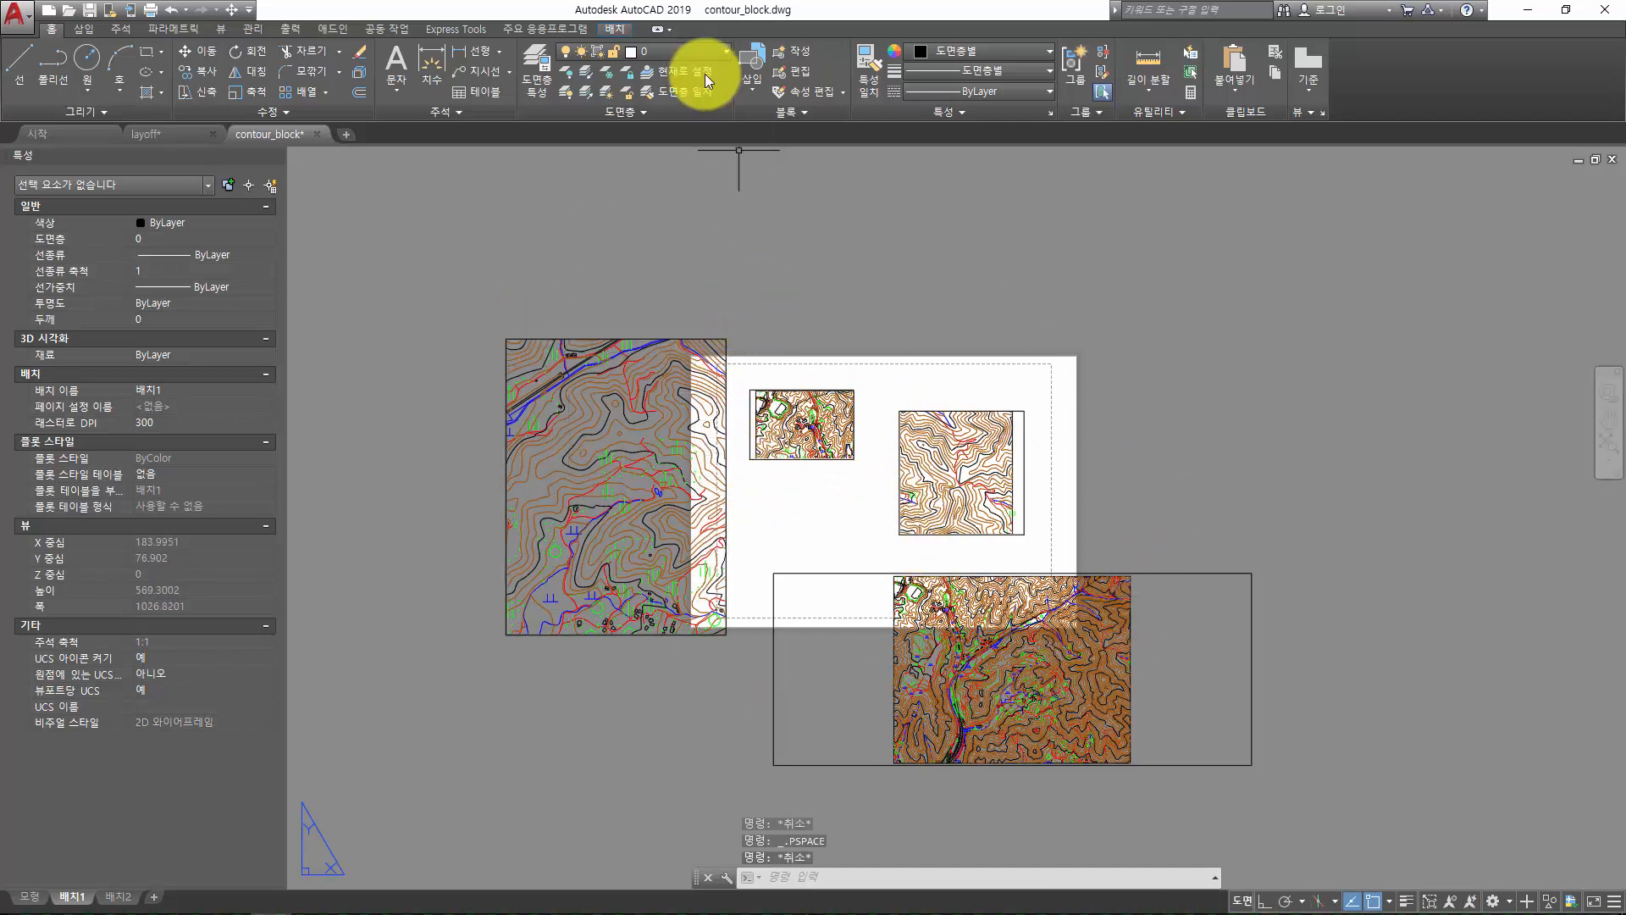
click(685, 52)
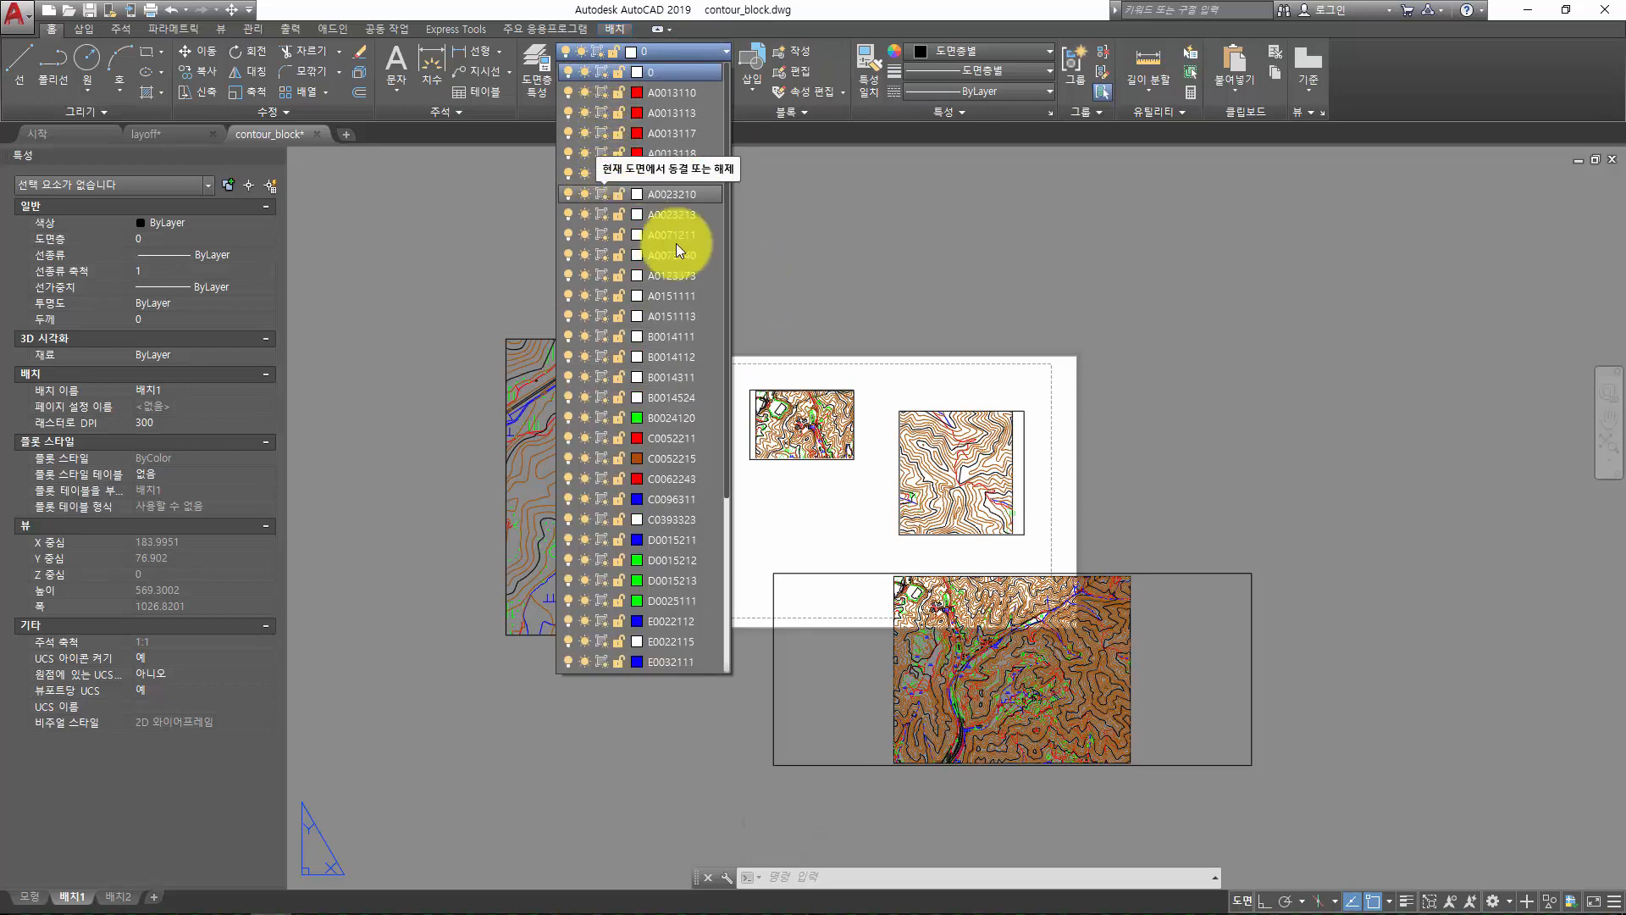
double_click(824, 653)
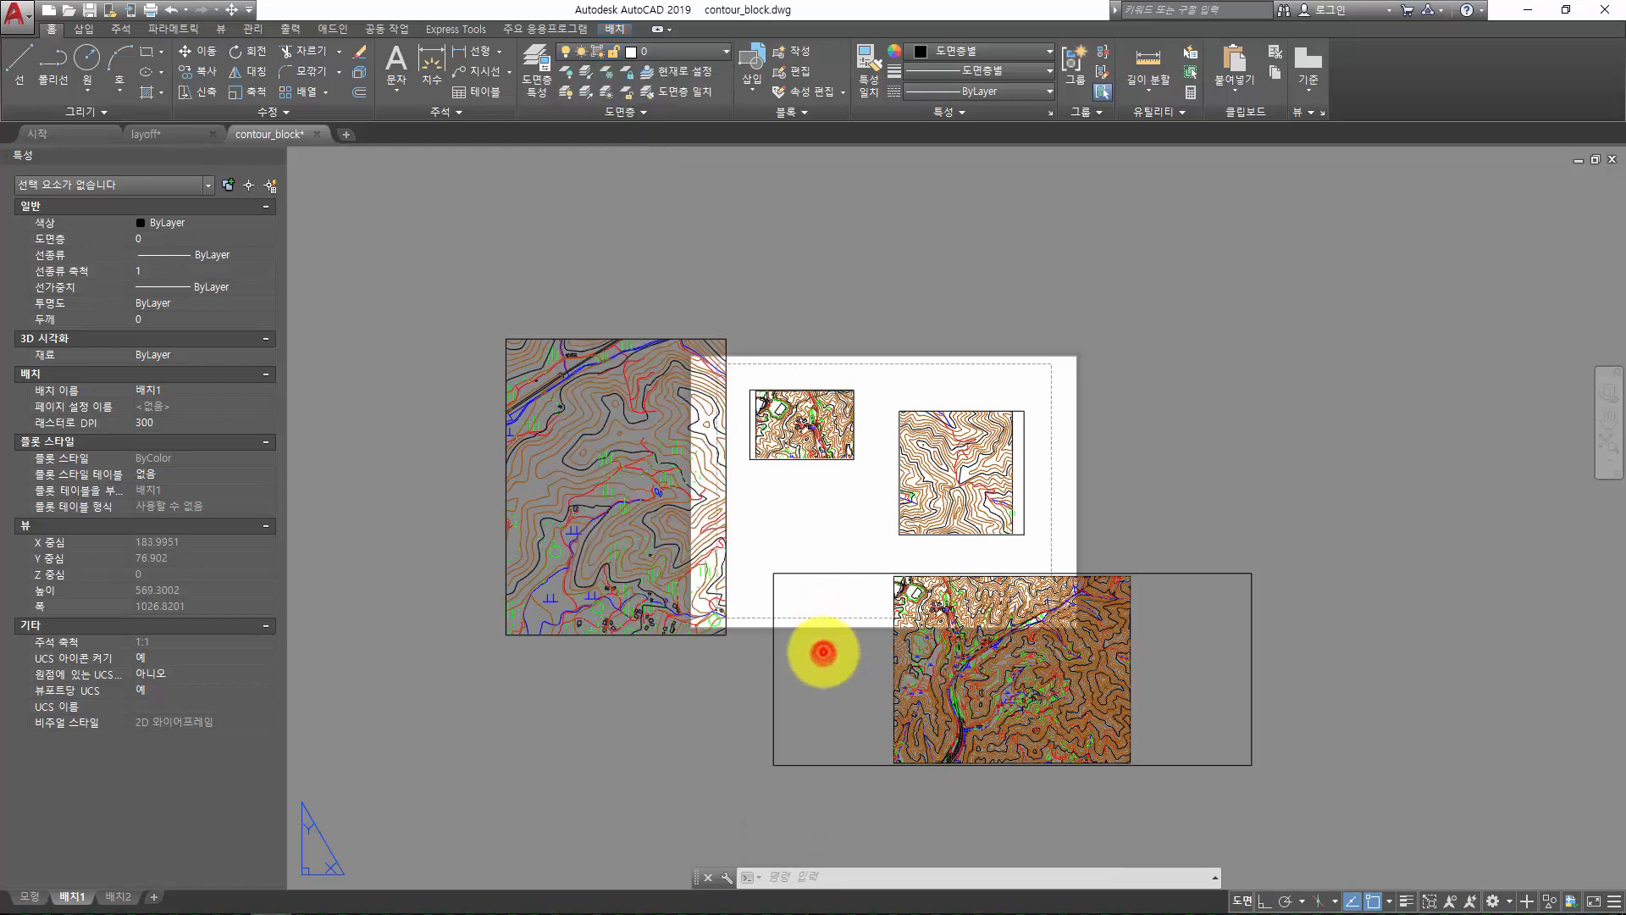
click(671, 50)
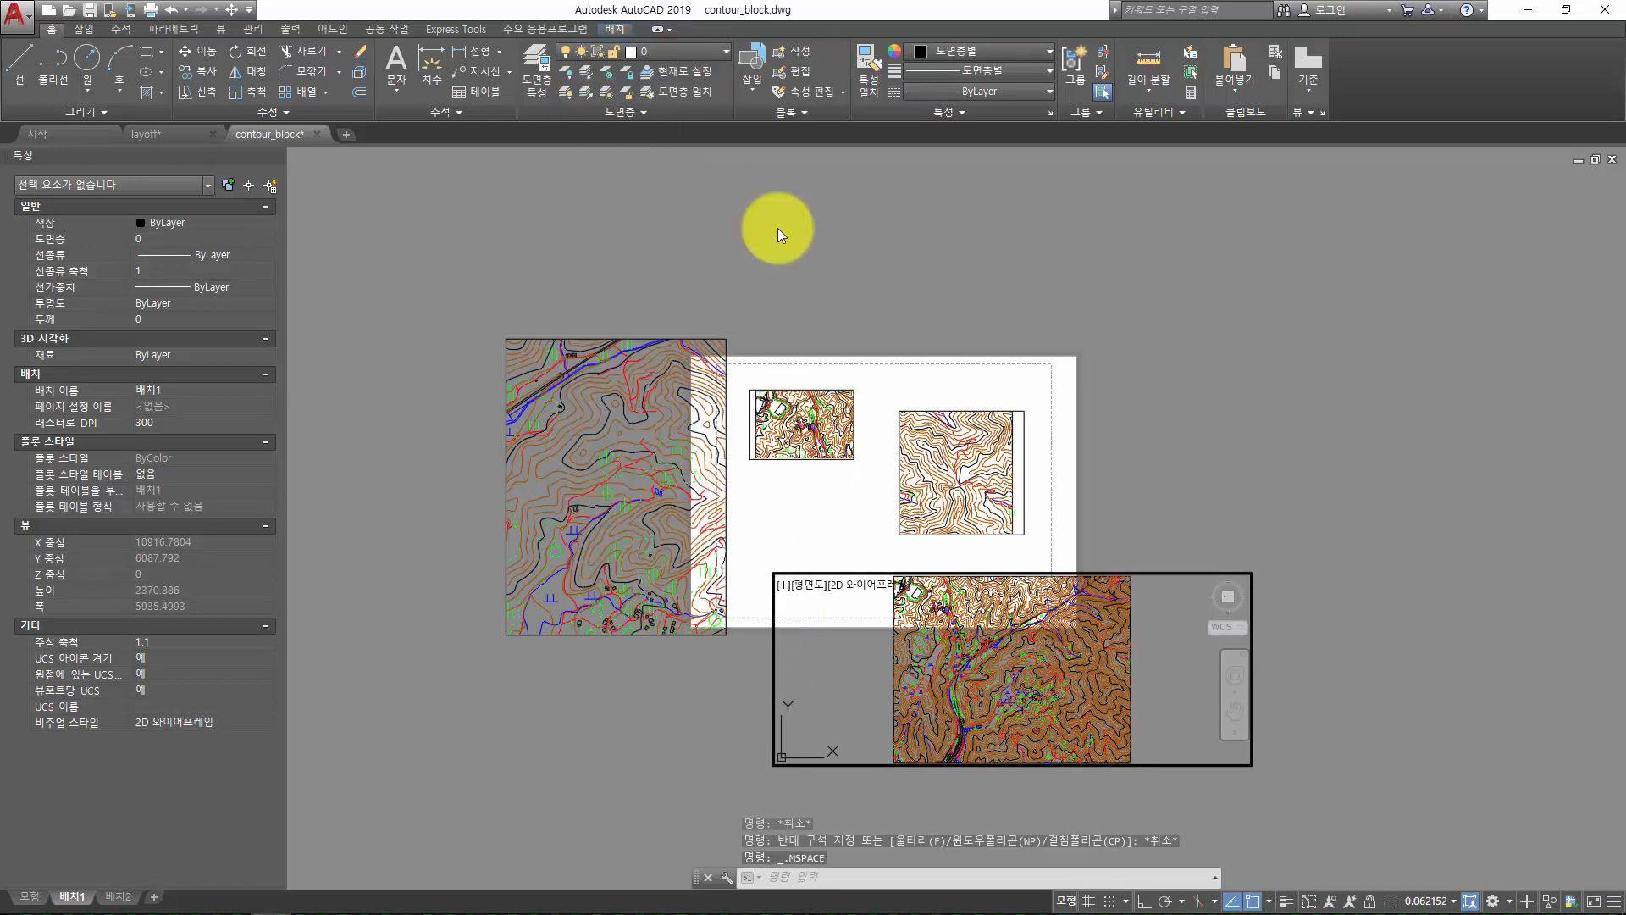
key(Escape)
key(Escape)
text(la)
key(Return)
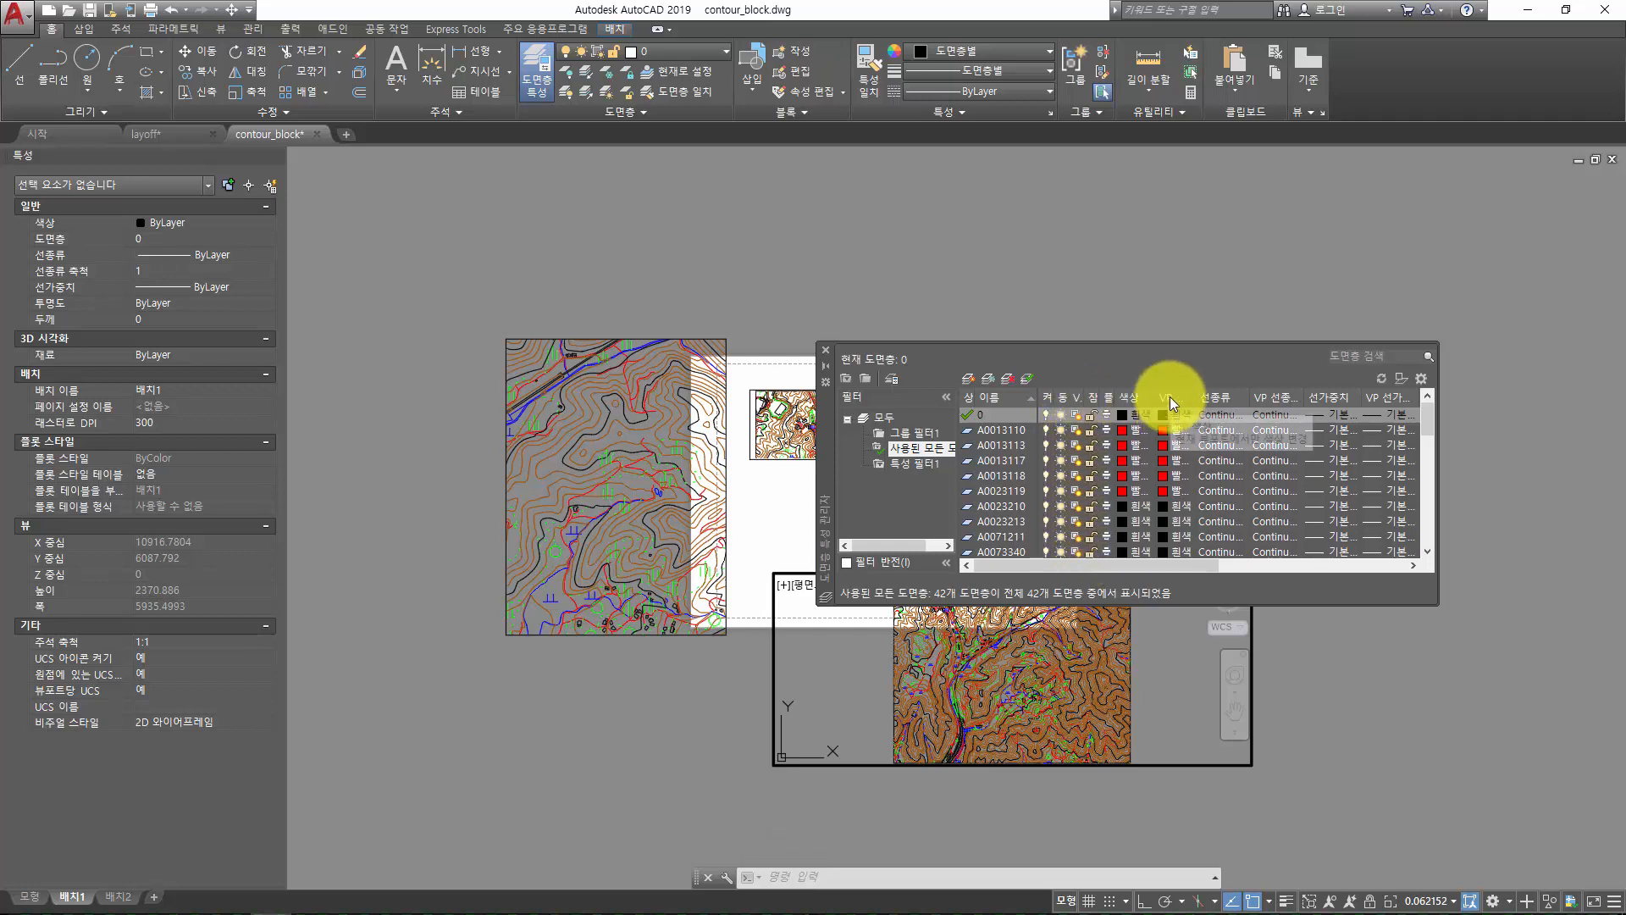
click(842, 667)
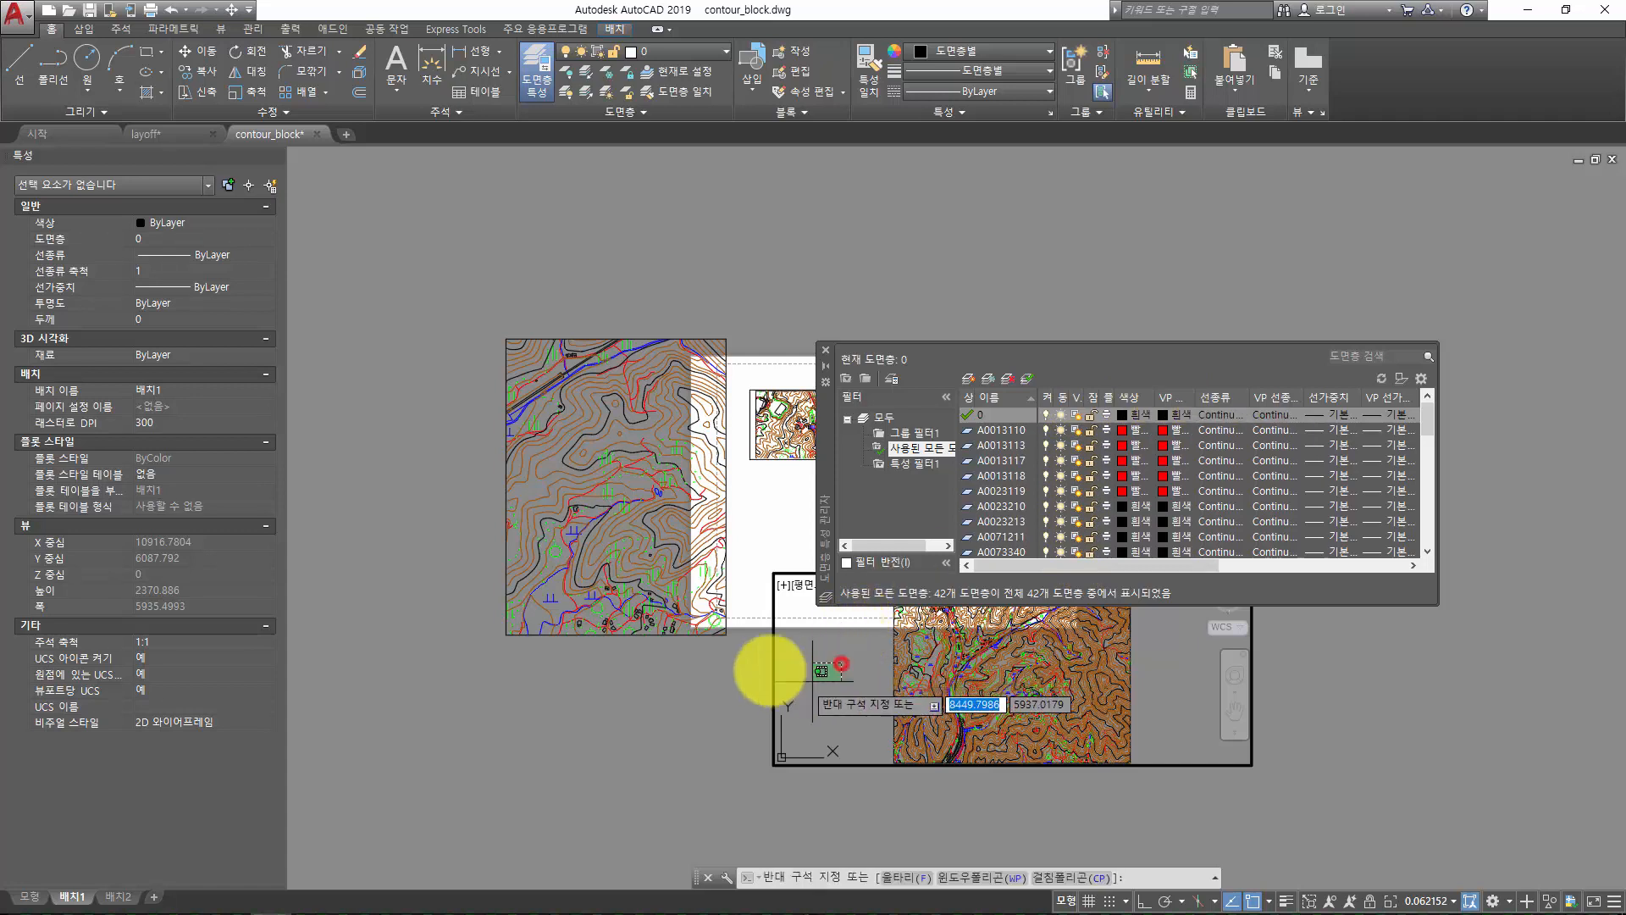
click(803, 686)
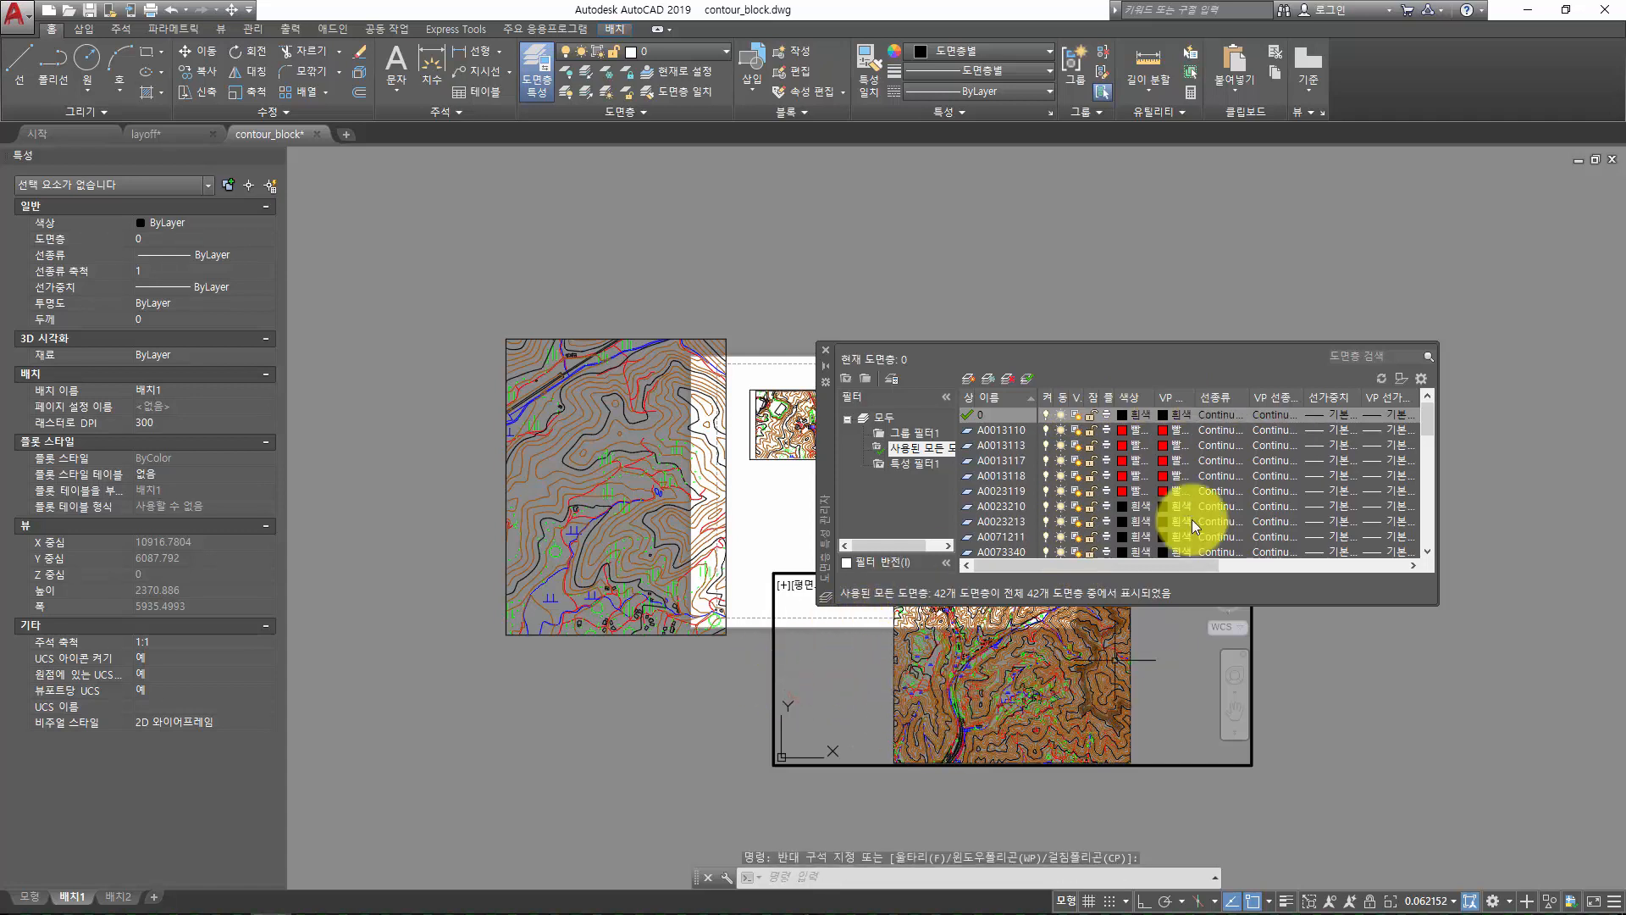
Select all layers and override their viewport colour with cyan (colour index 4) for the wide viewport
click(1175, 437)
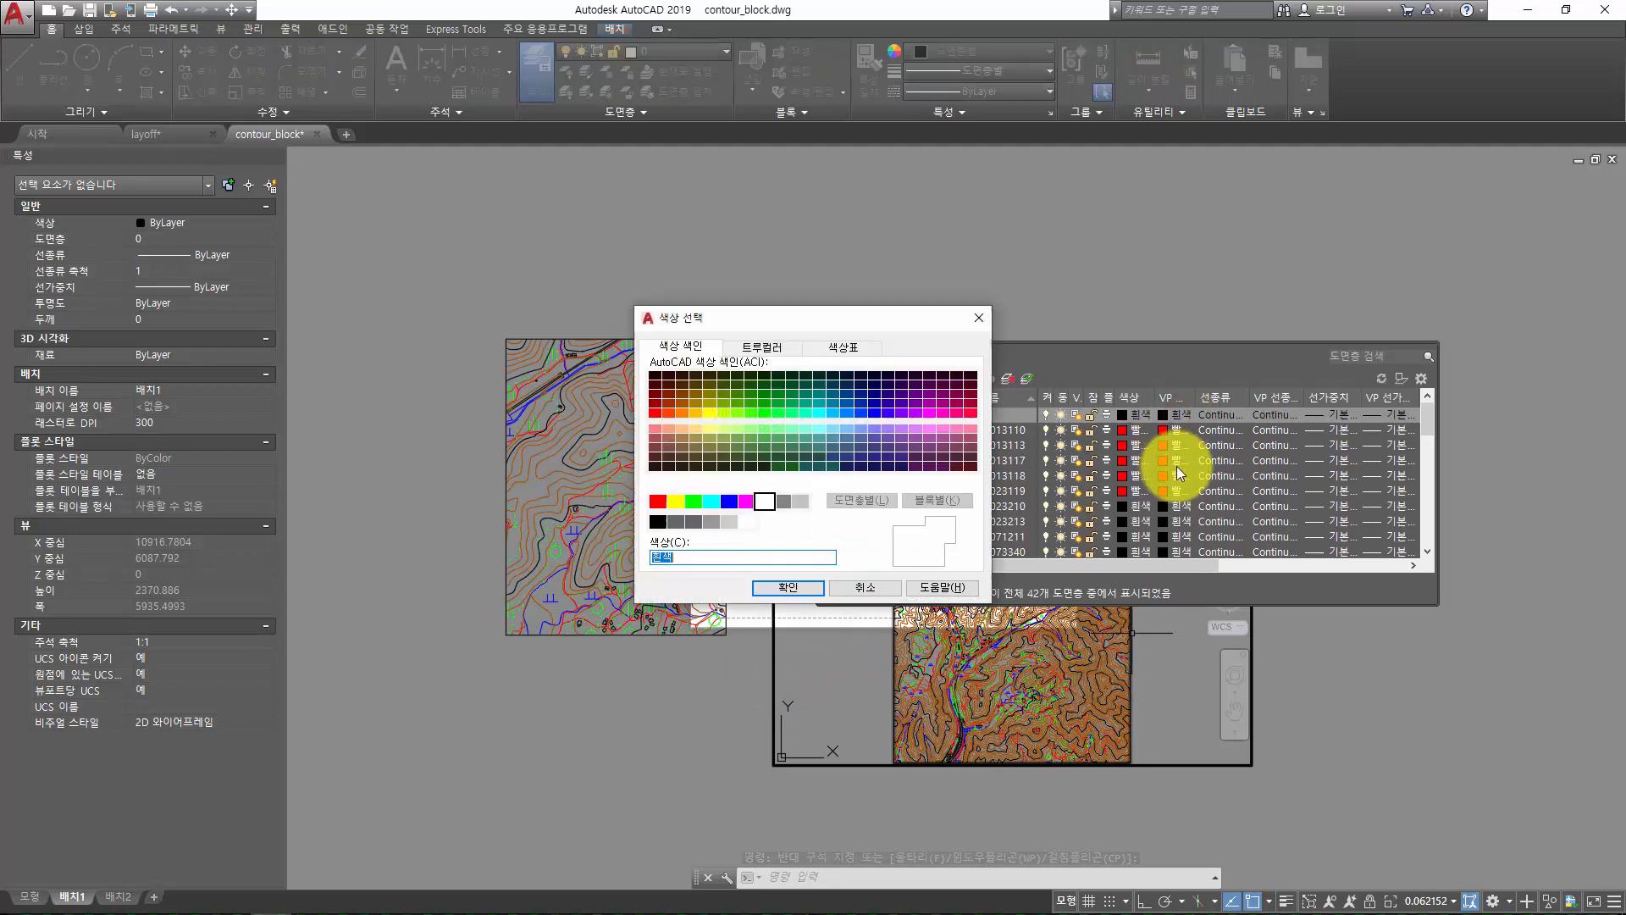
key(Escape)
scroll(1106, 464, down, 5)
scroll(1009, 457, down, 2)
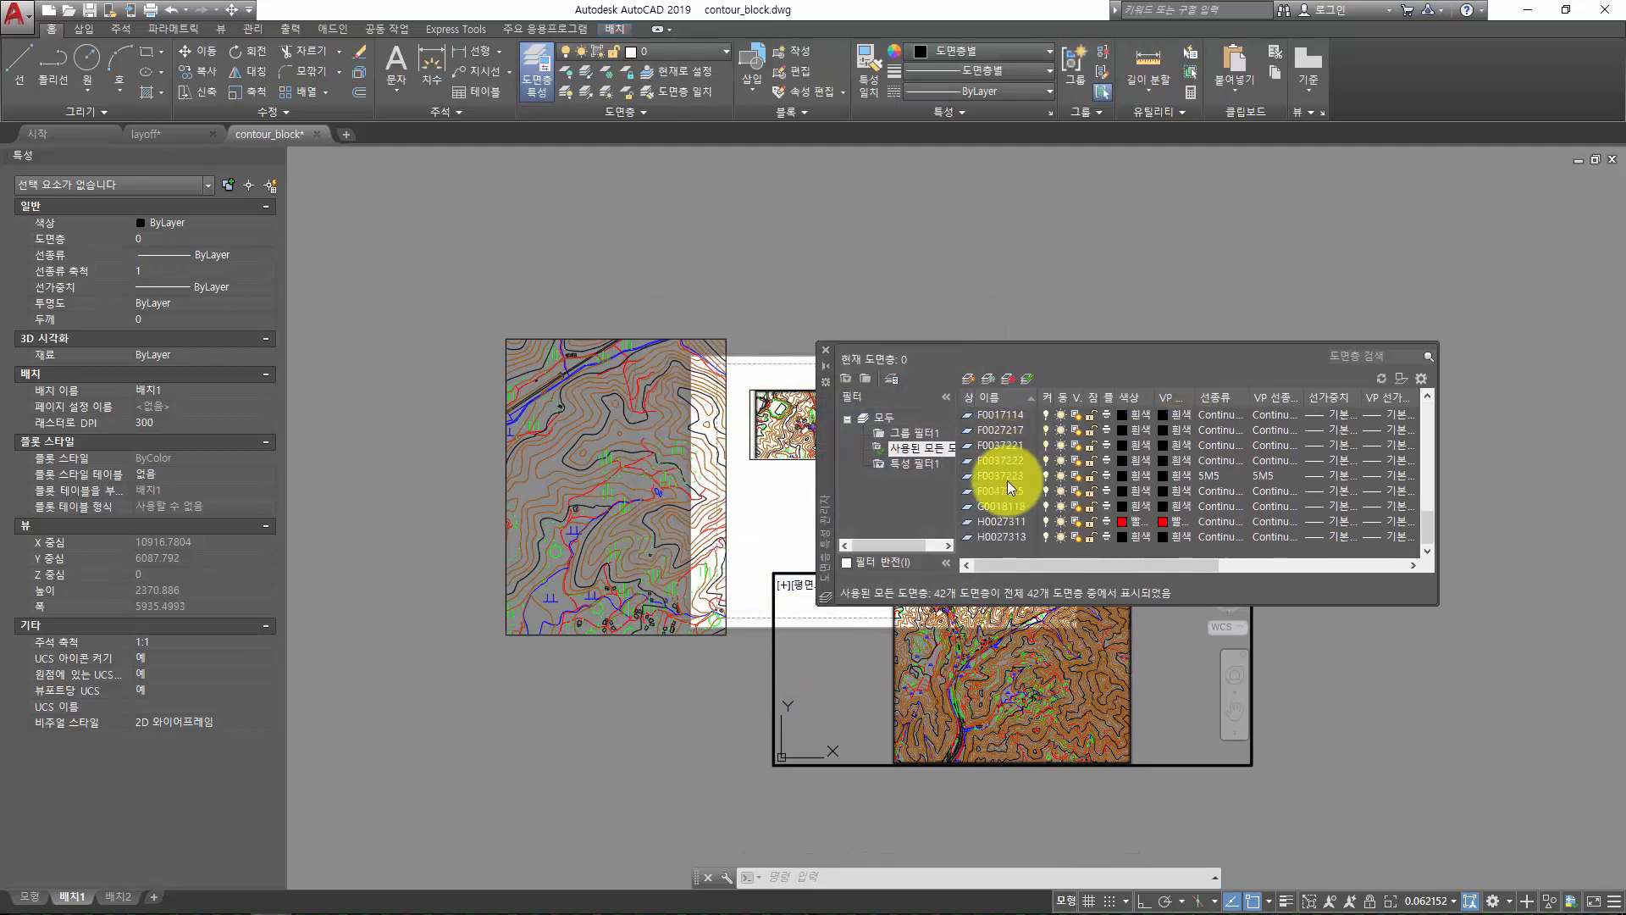
scroll(999, 464, up, 10)
shift+click(1002, 415)
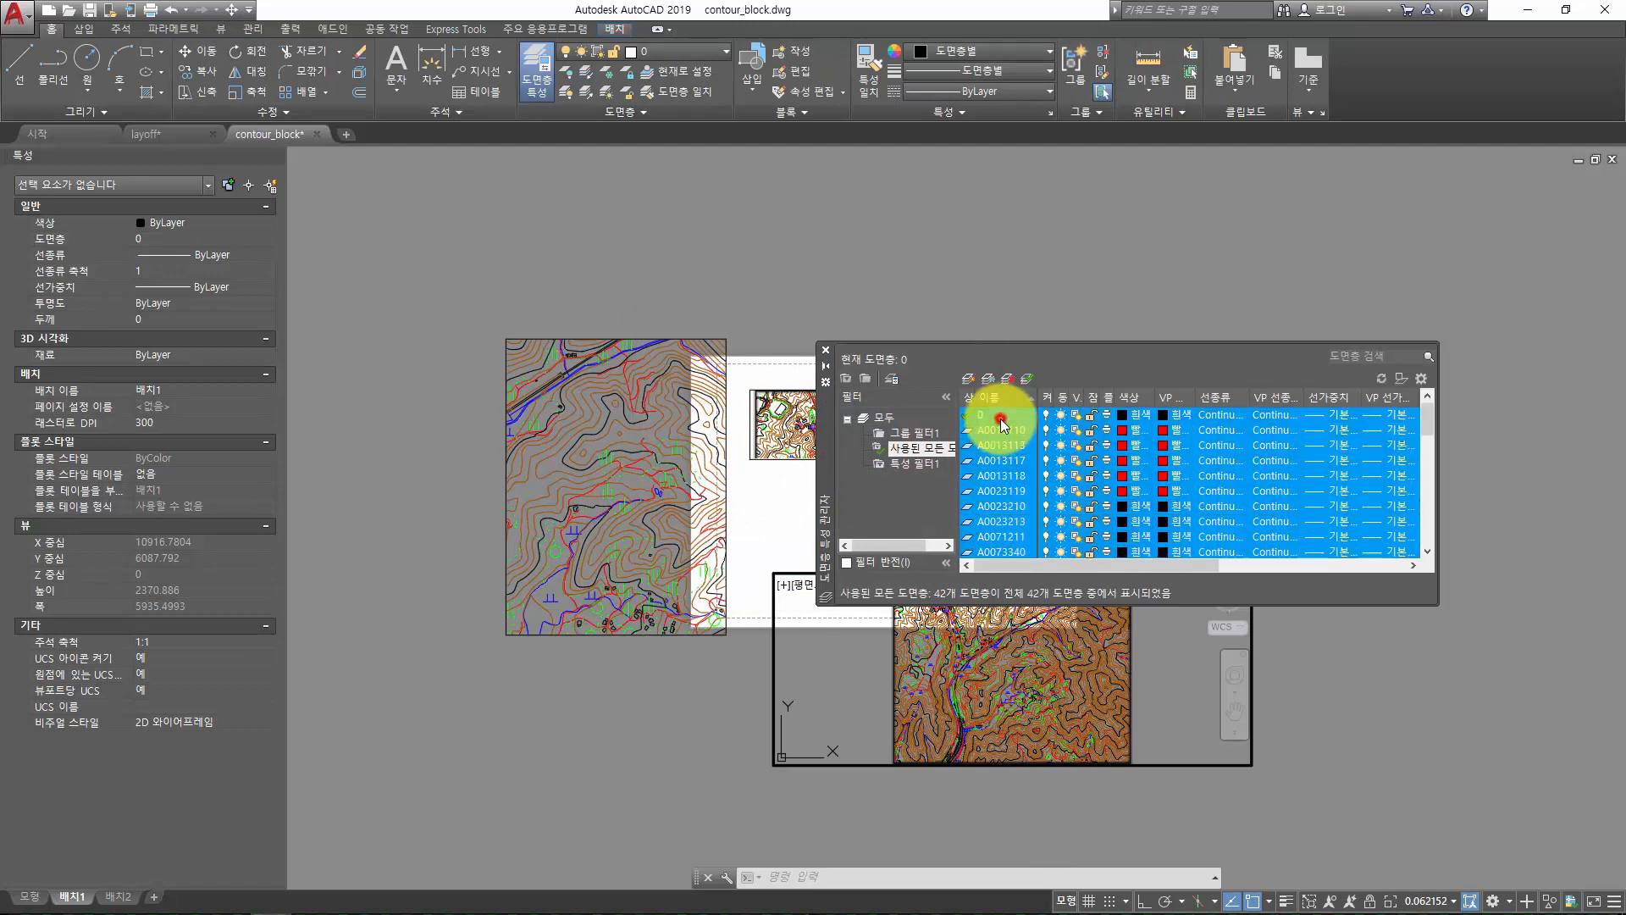
click(1187, 463)
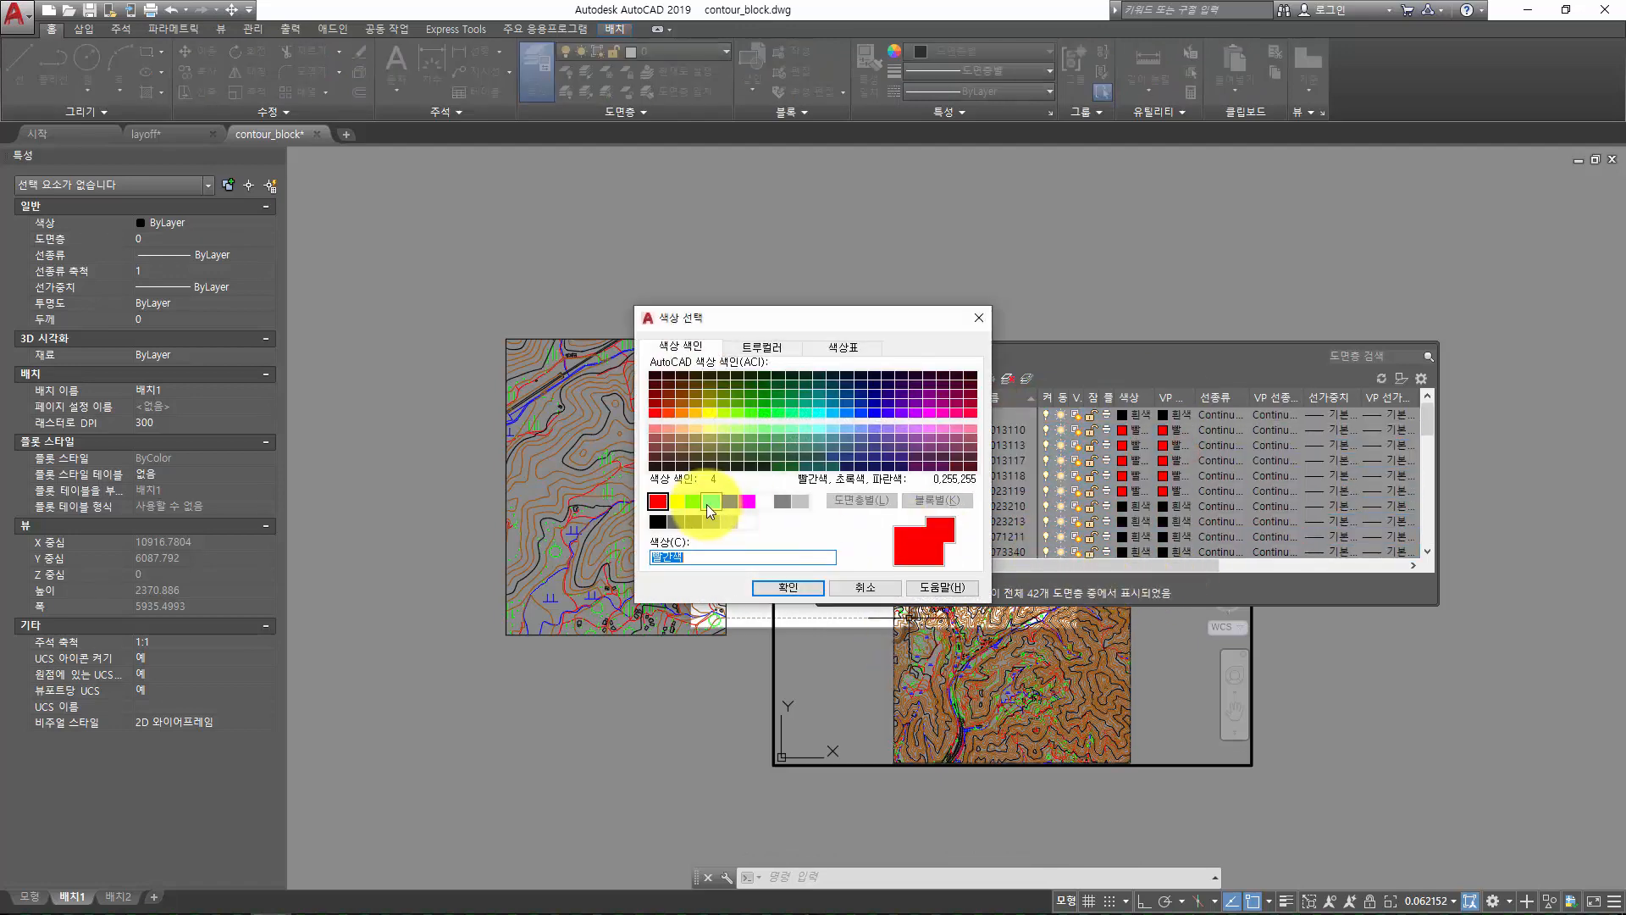
click(709, 503)
click(785, 587)
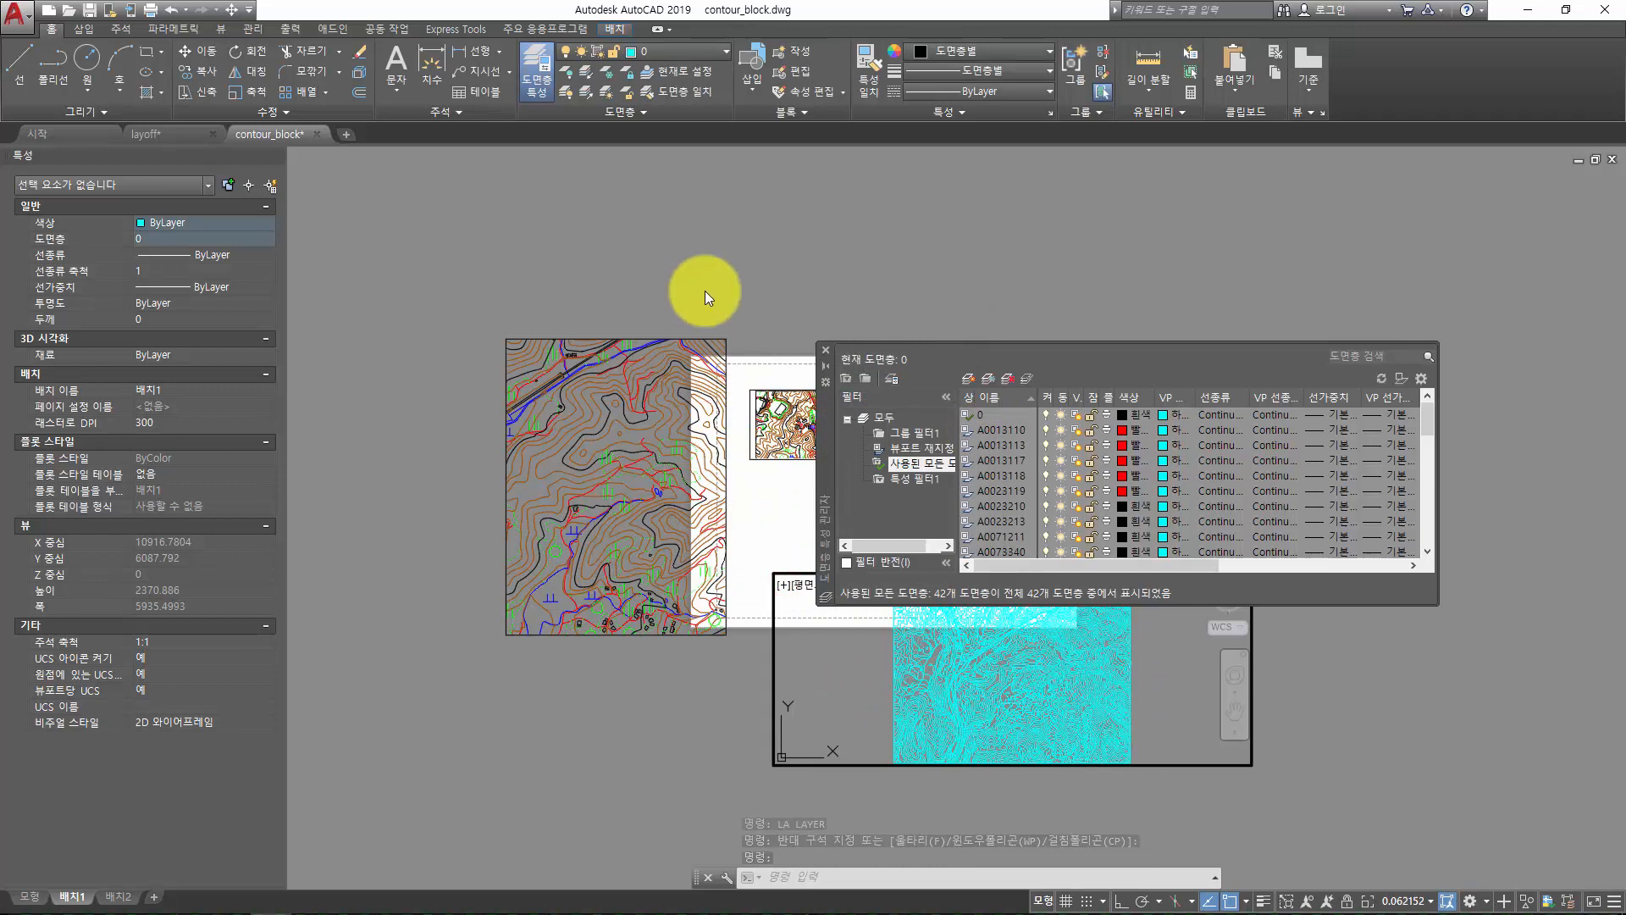
Return to paper space, start LAYOFF, and set its viewport setting to viewport freeze (뷰포트동결)
double_click(808, 259)
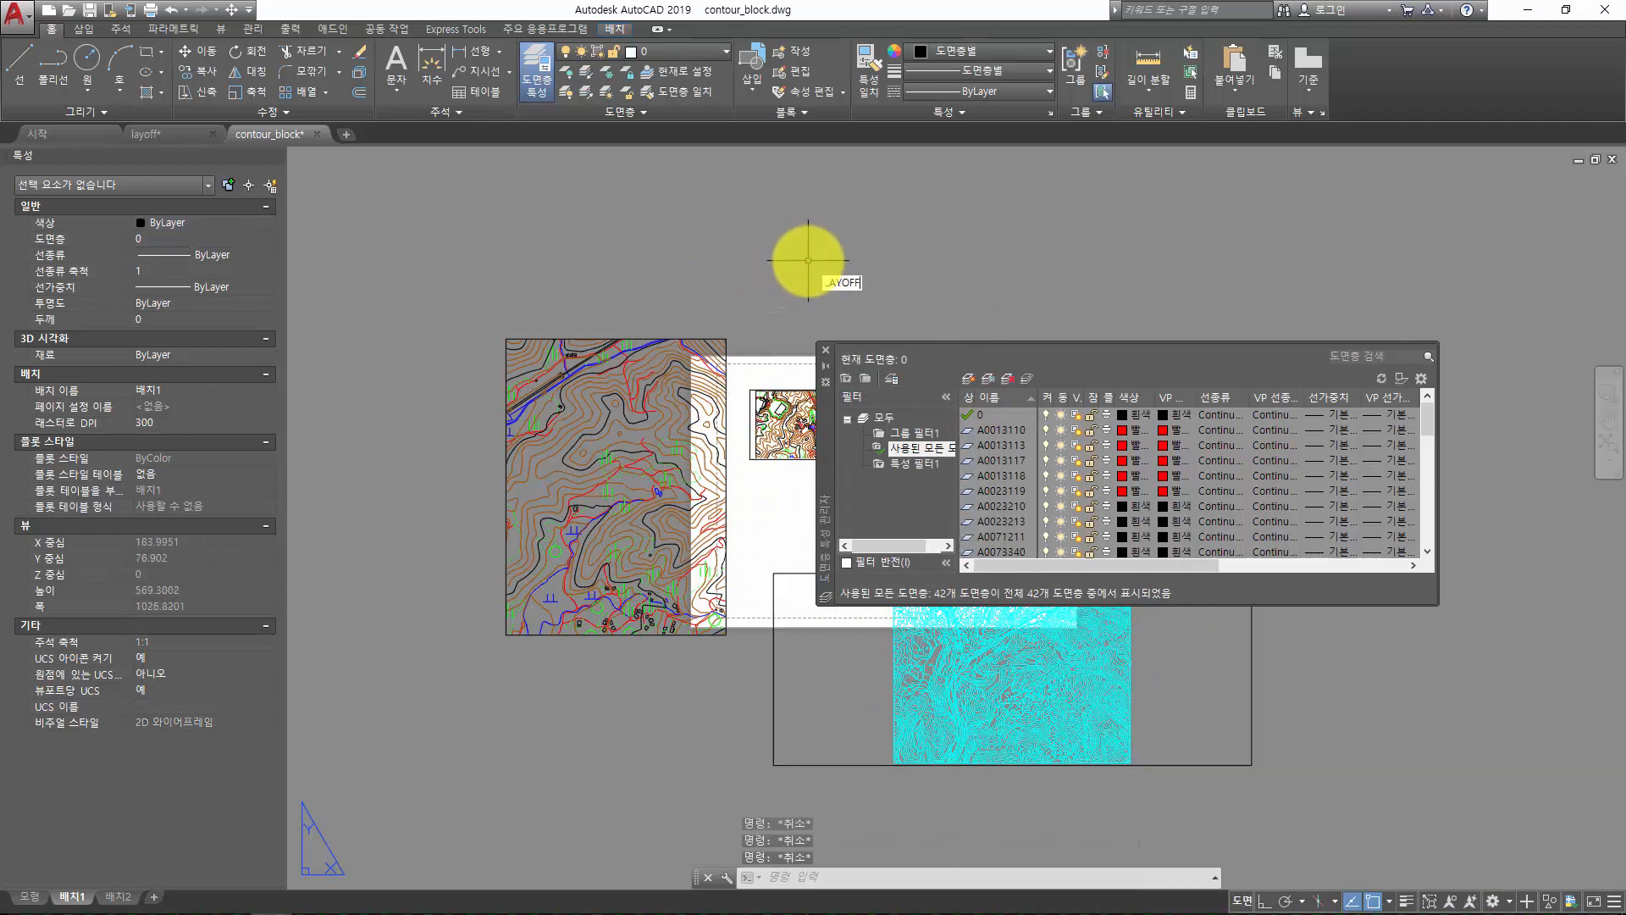
text(LAYOFF)
key(Return)
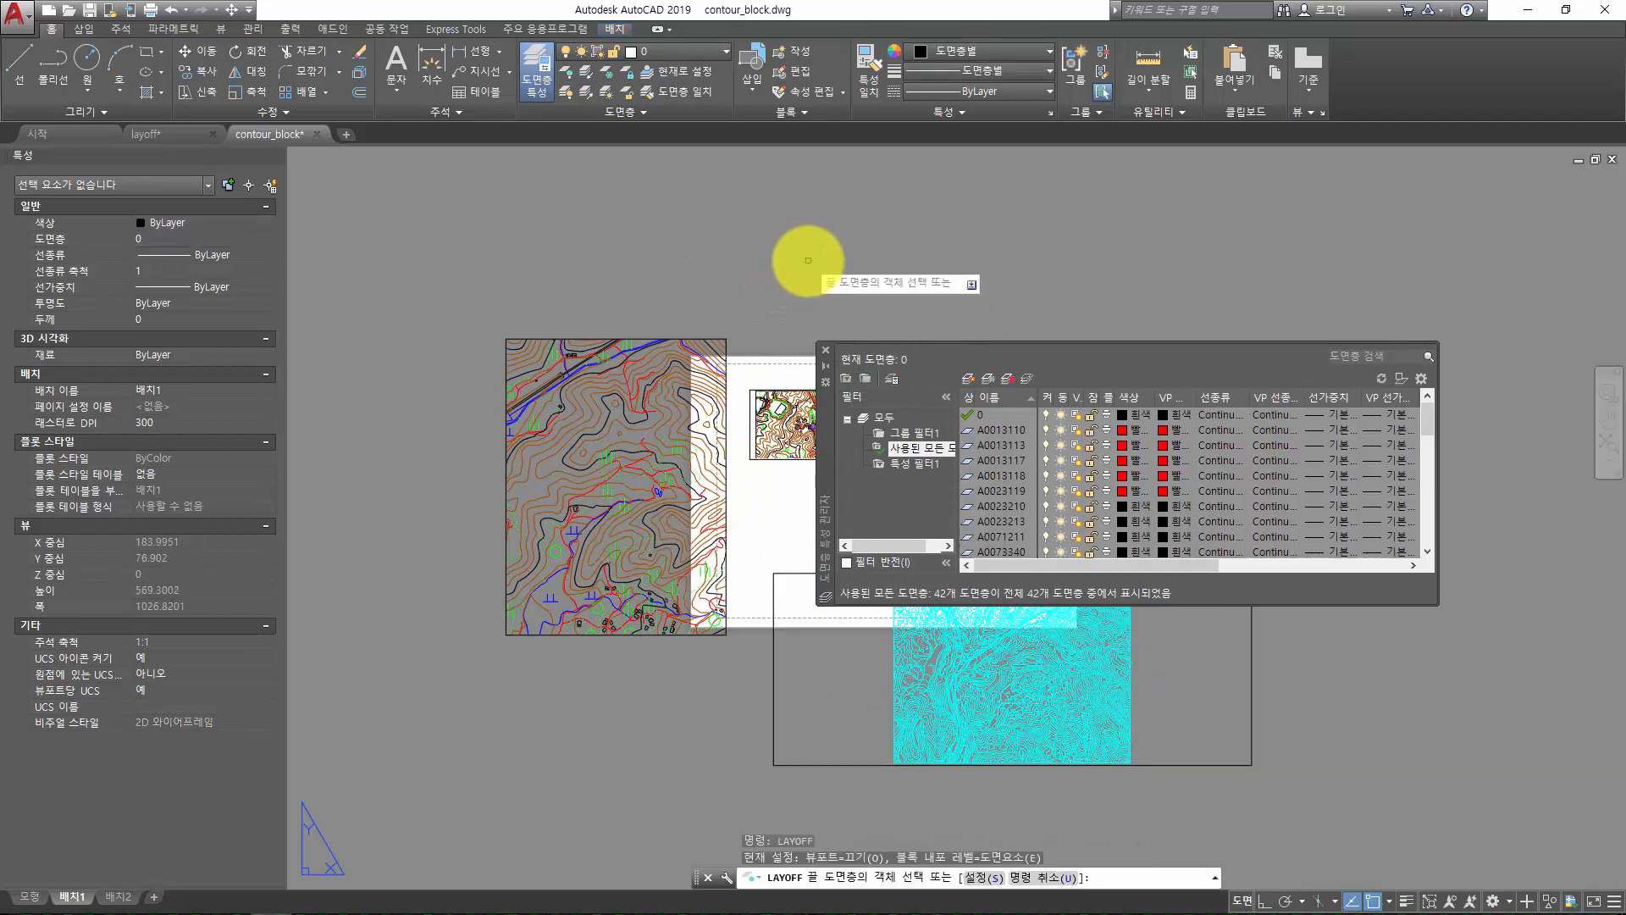
click(990, 881)
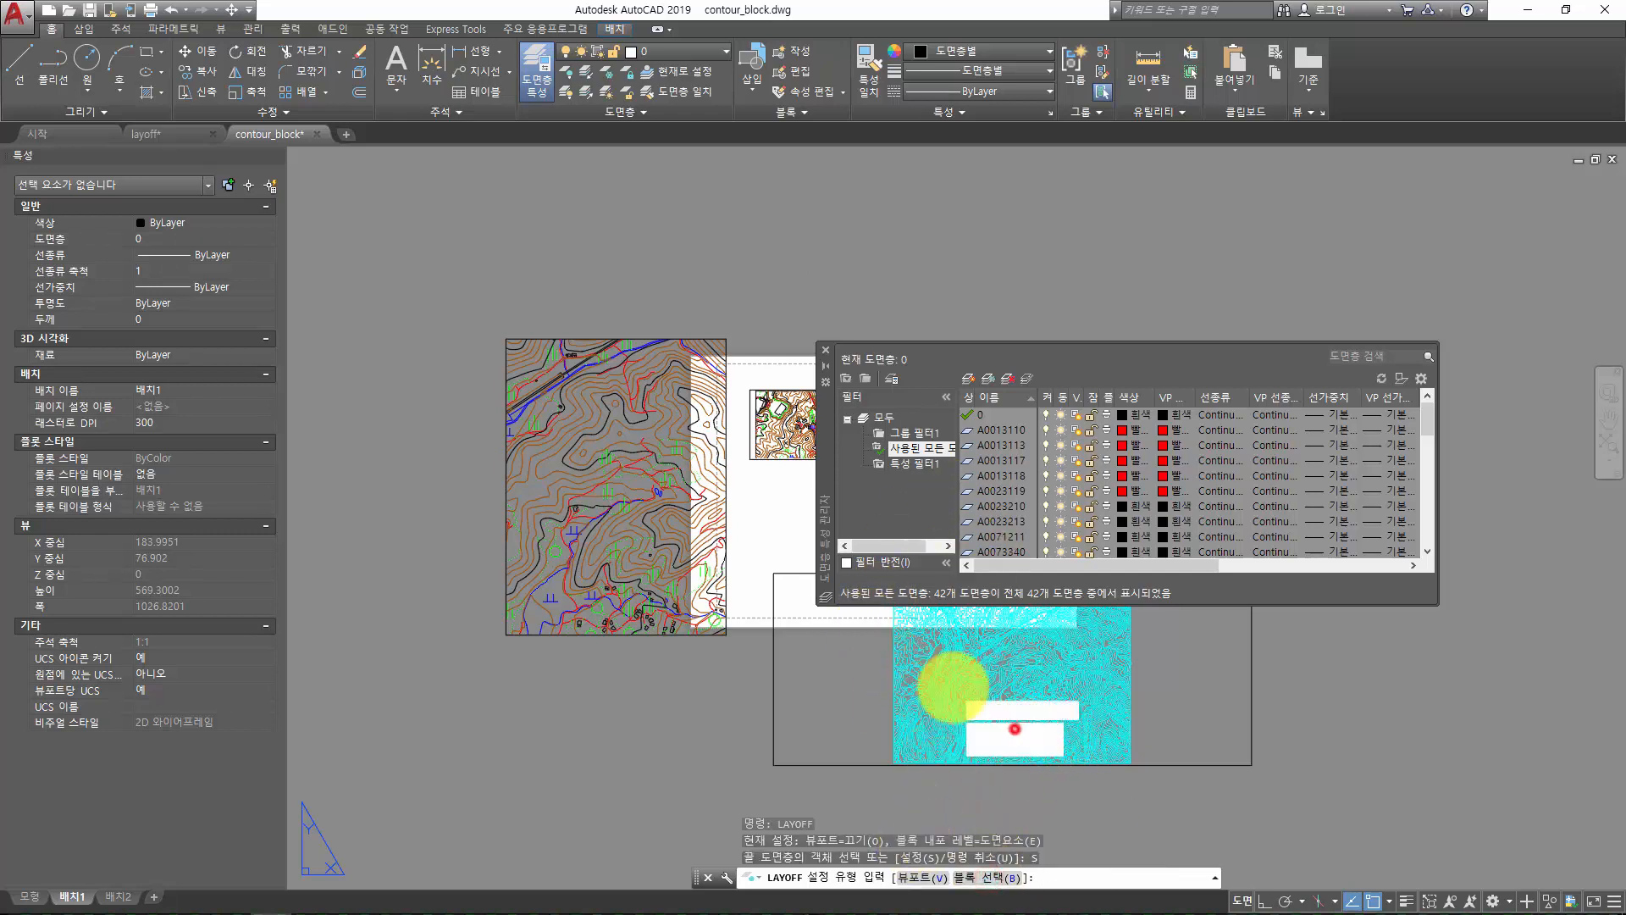
click(1015, 728)
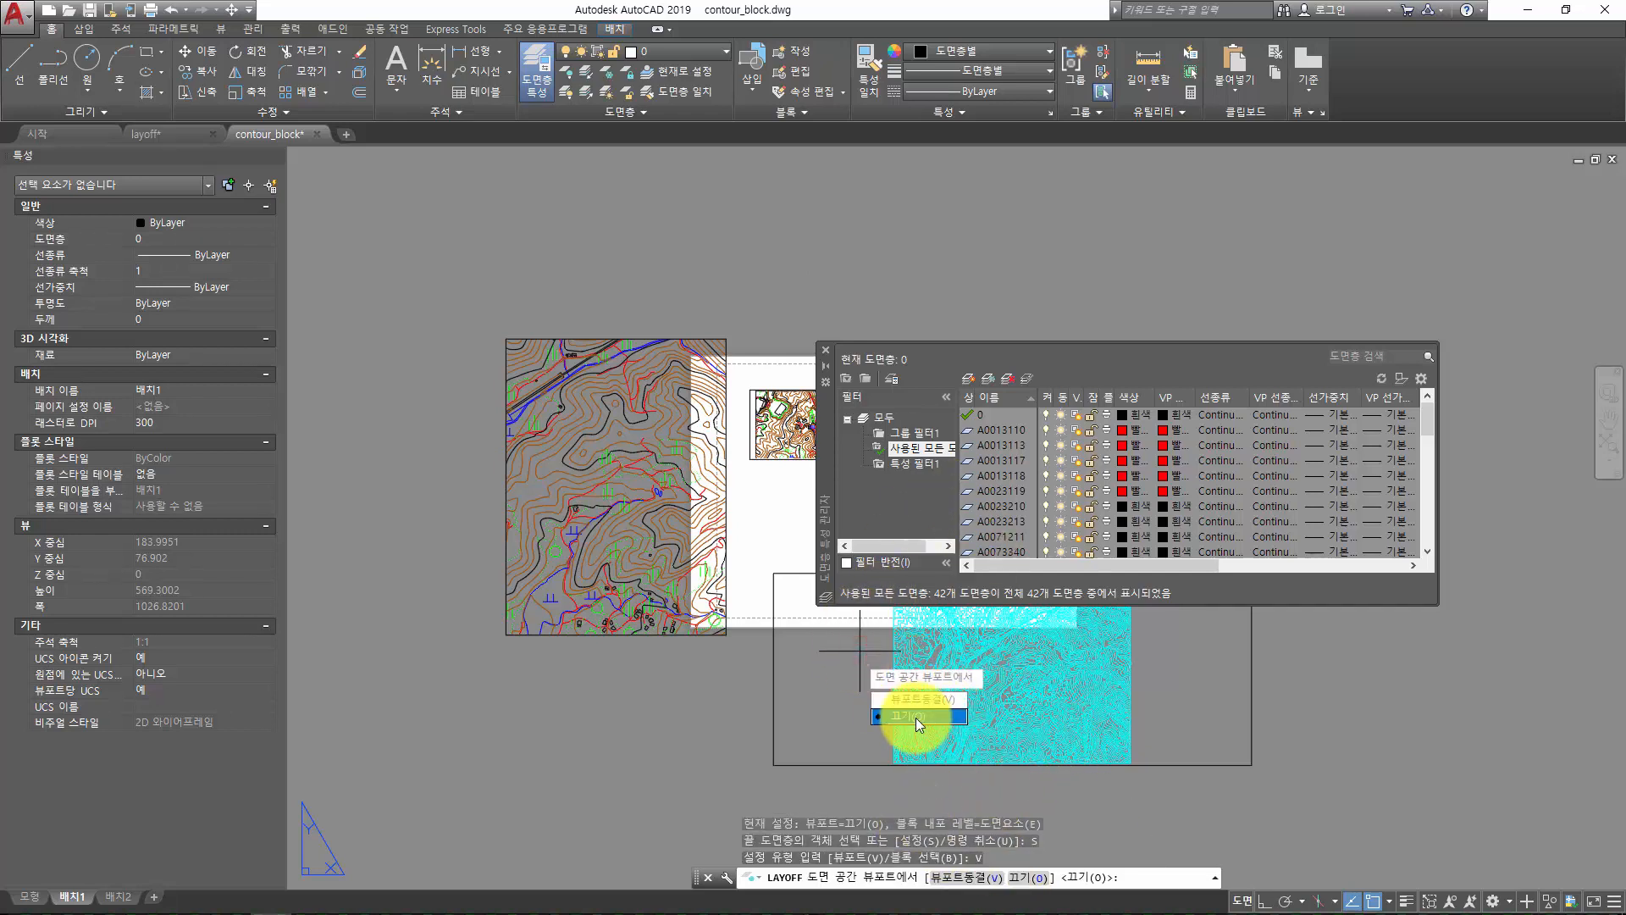
click(920, 700)
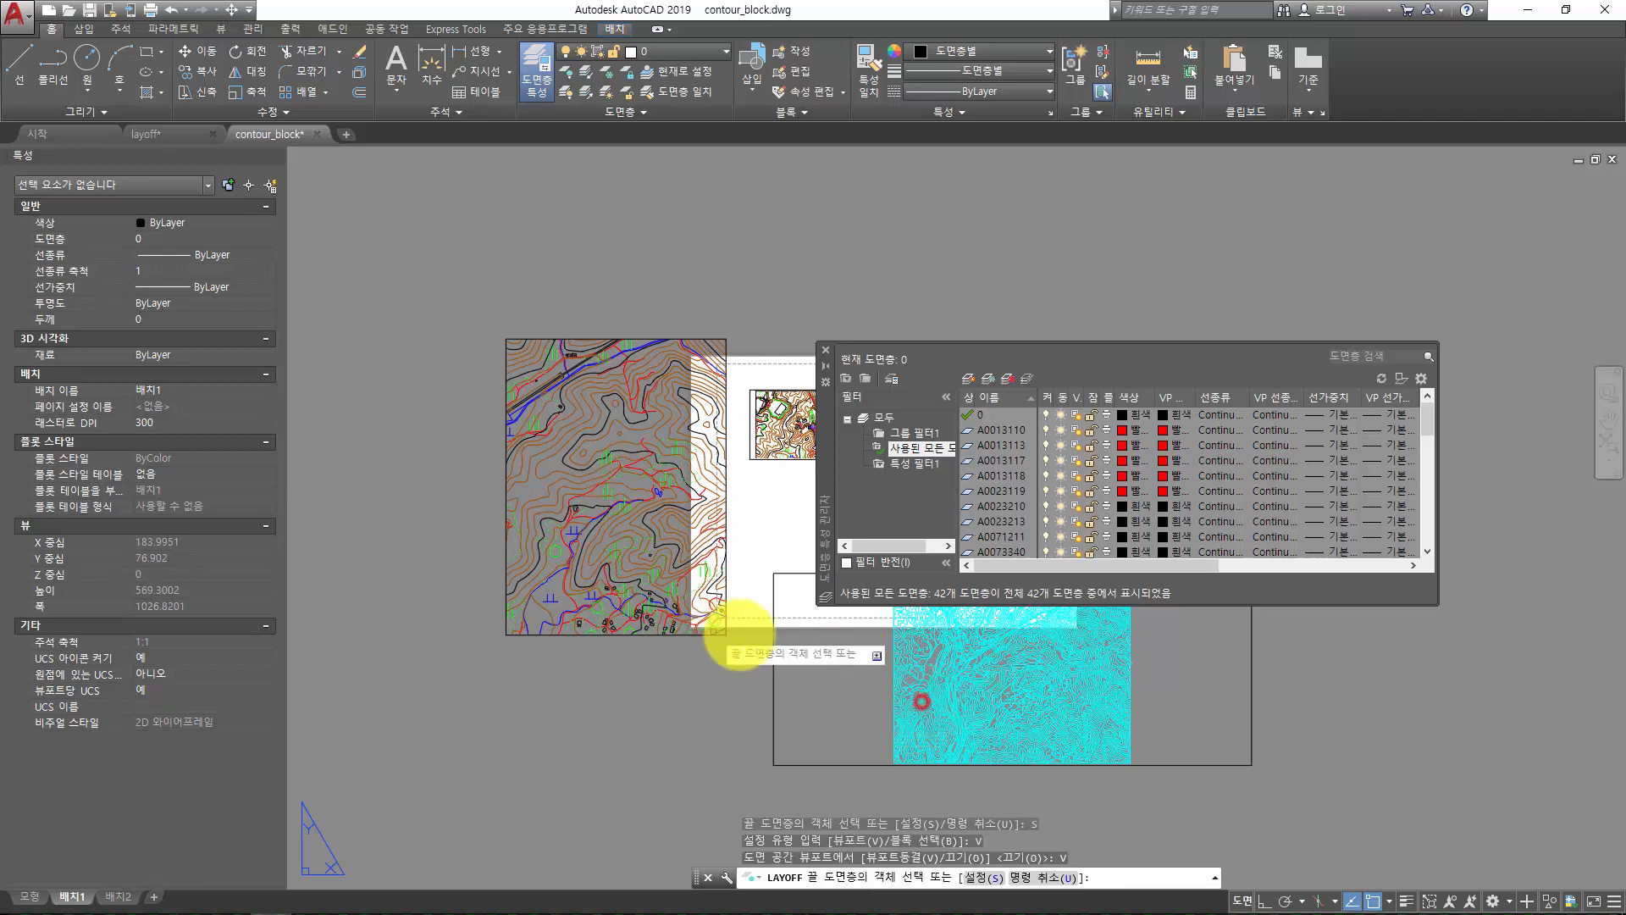
Activate the tall viewport, use LAYOFF to viewport-freeze the layer of the brown contour lines there, and close the Layer Properties Manager
click(863, 686)
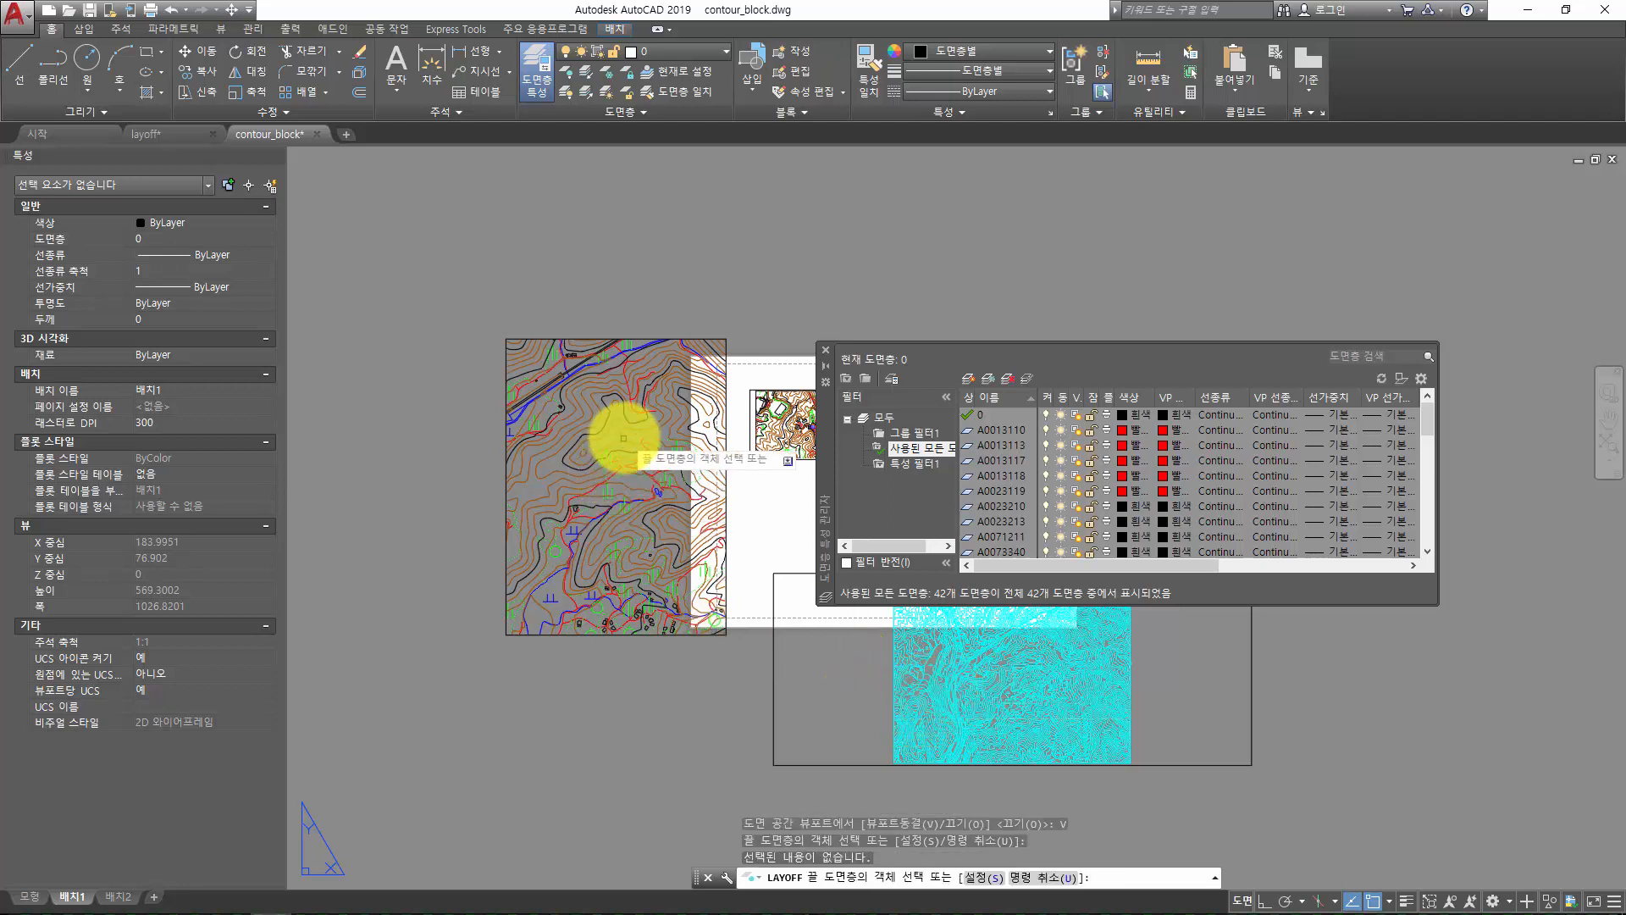
double_click(628, 430)
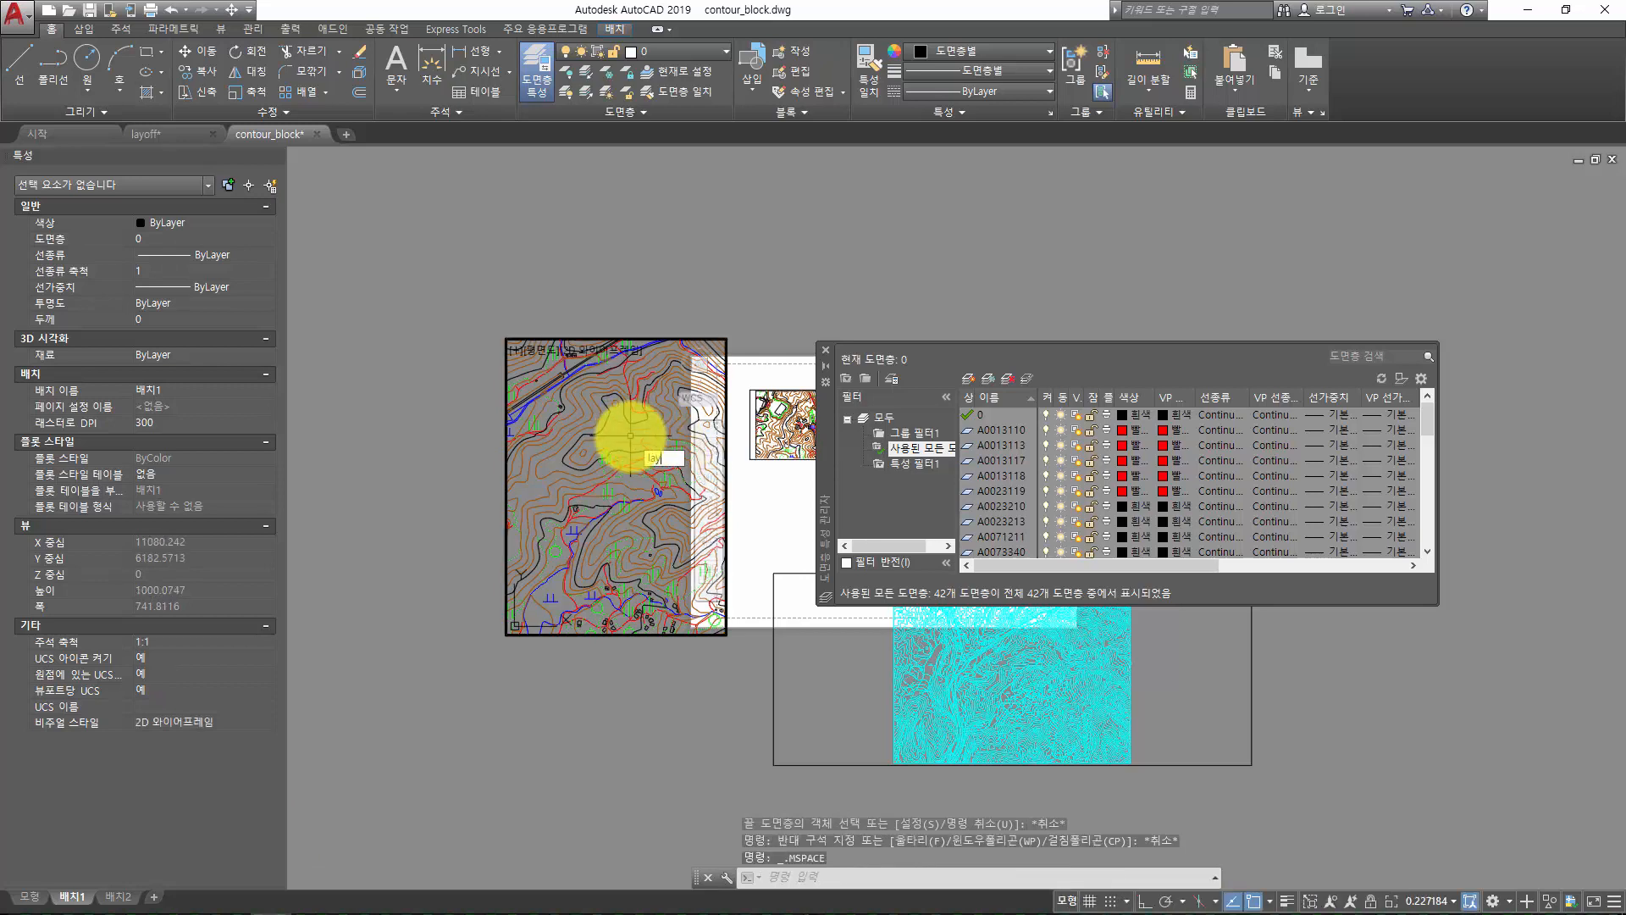
key(Return)
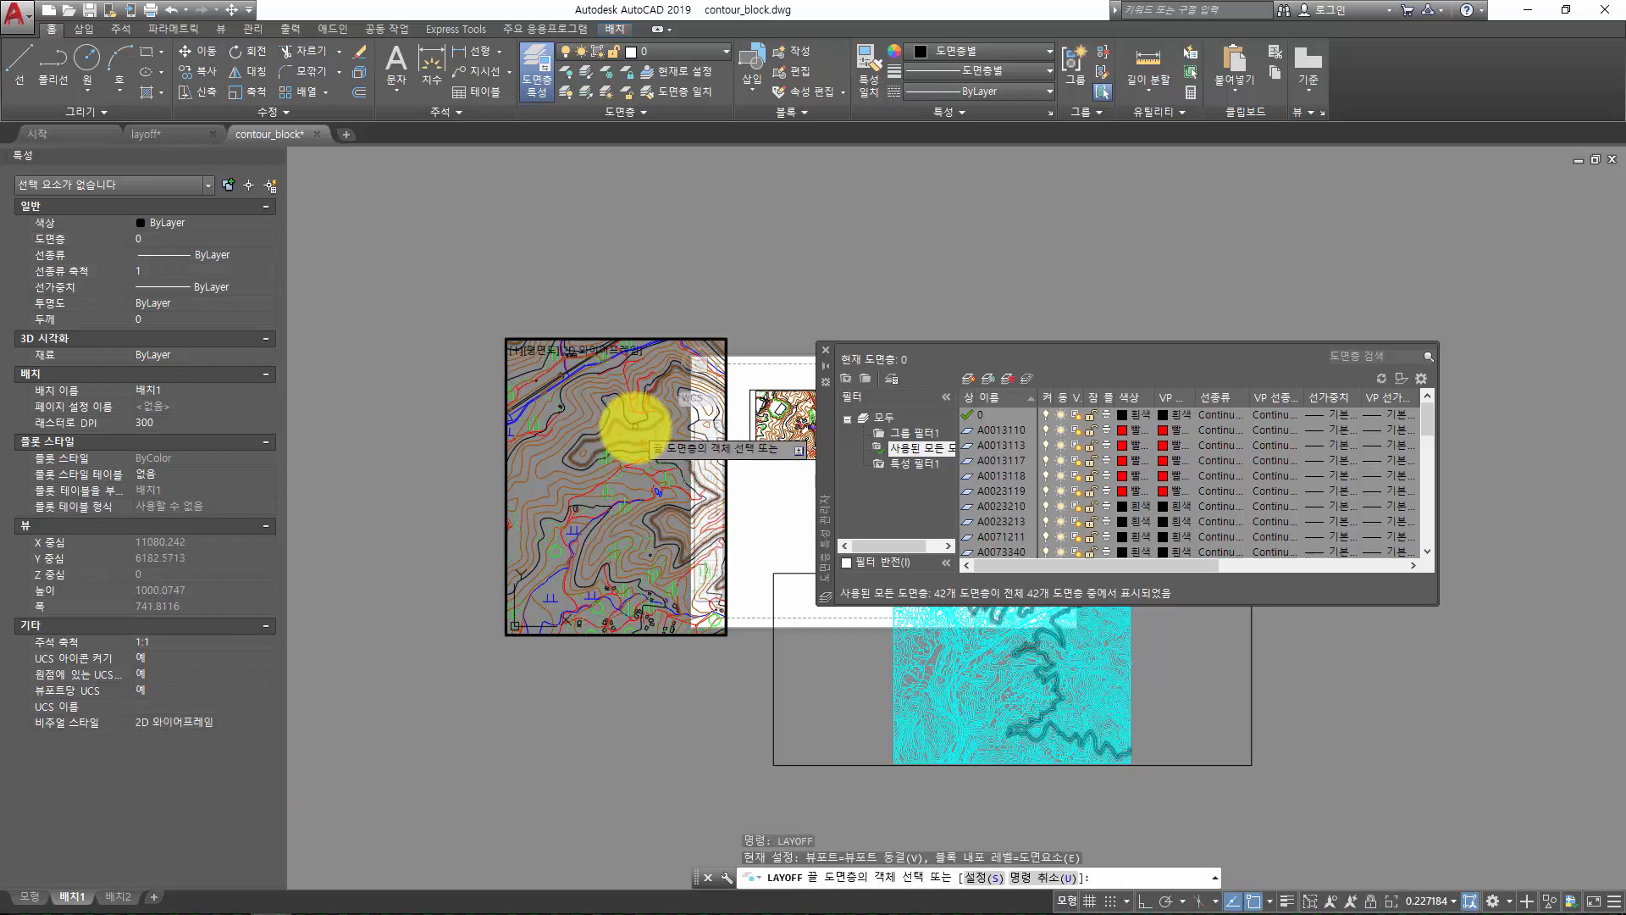
click(635, 428)
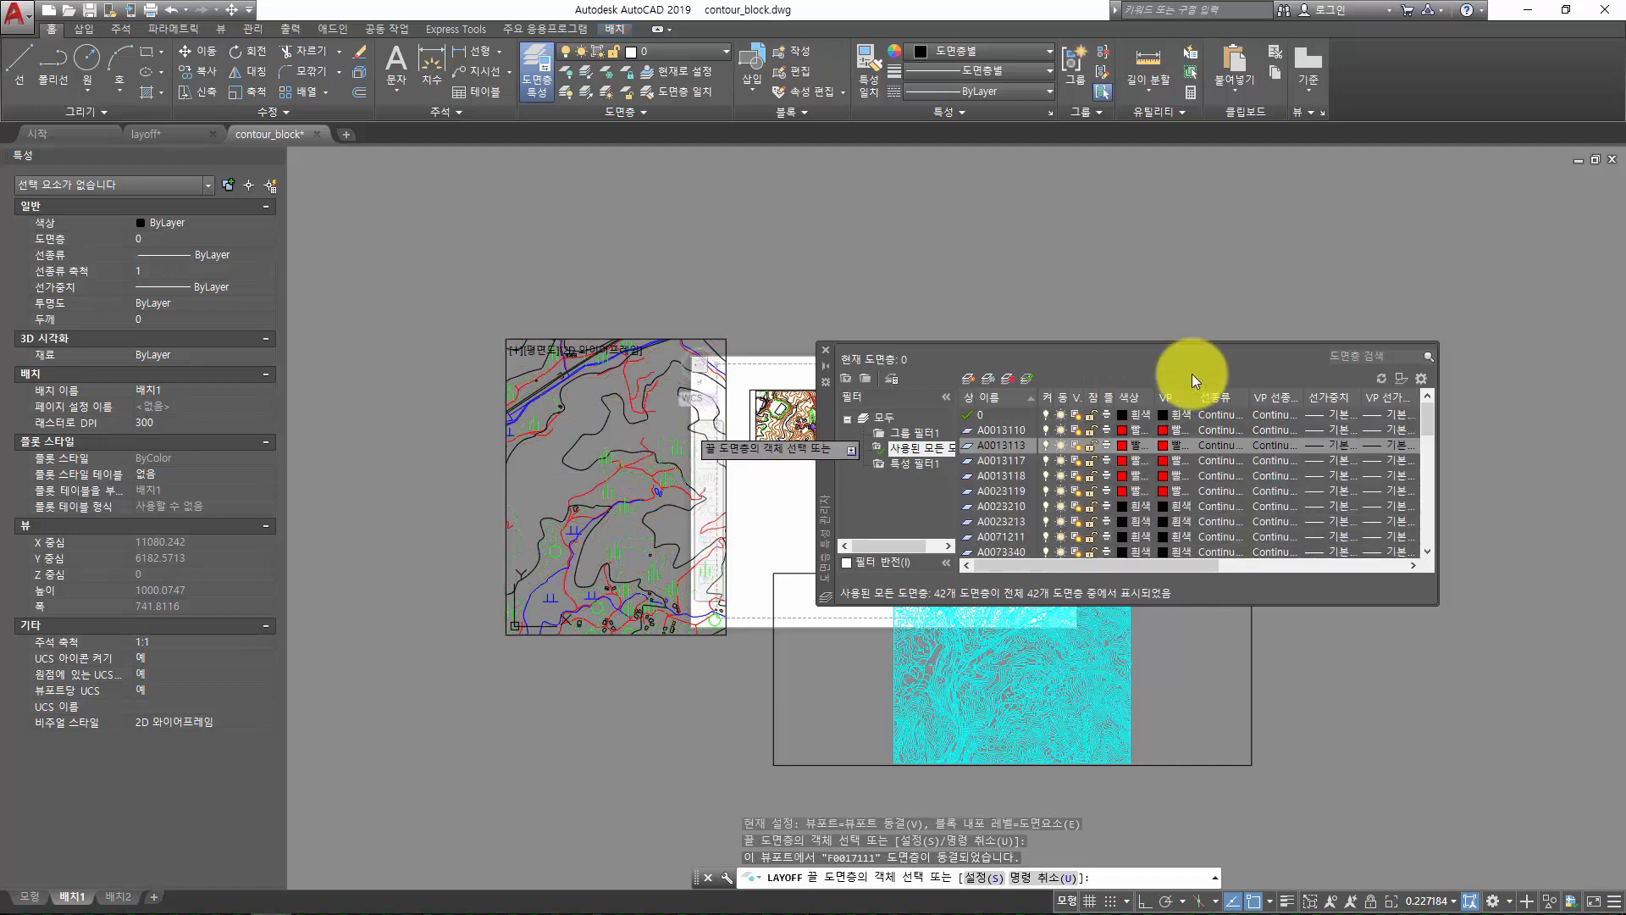
click(826, 349)
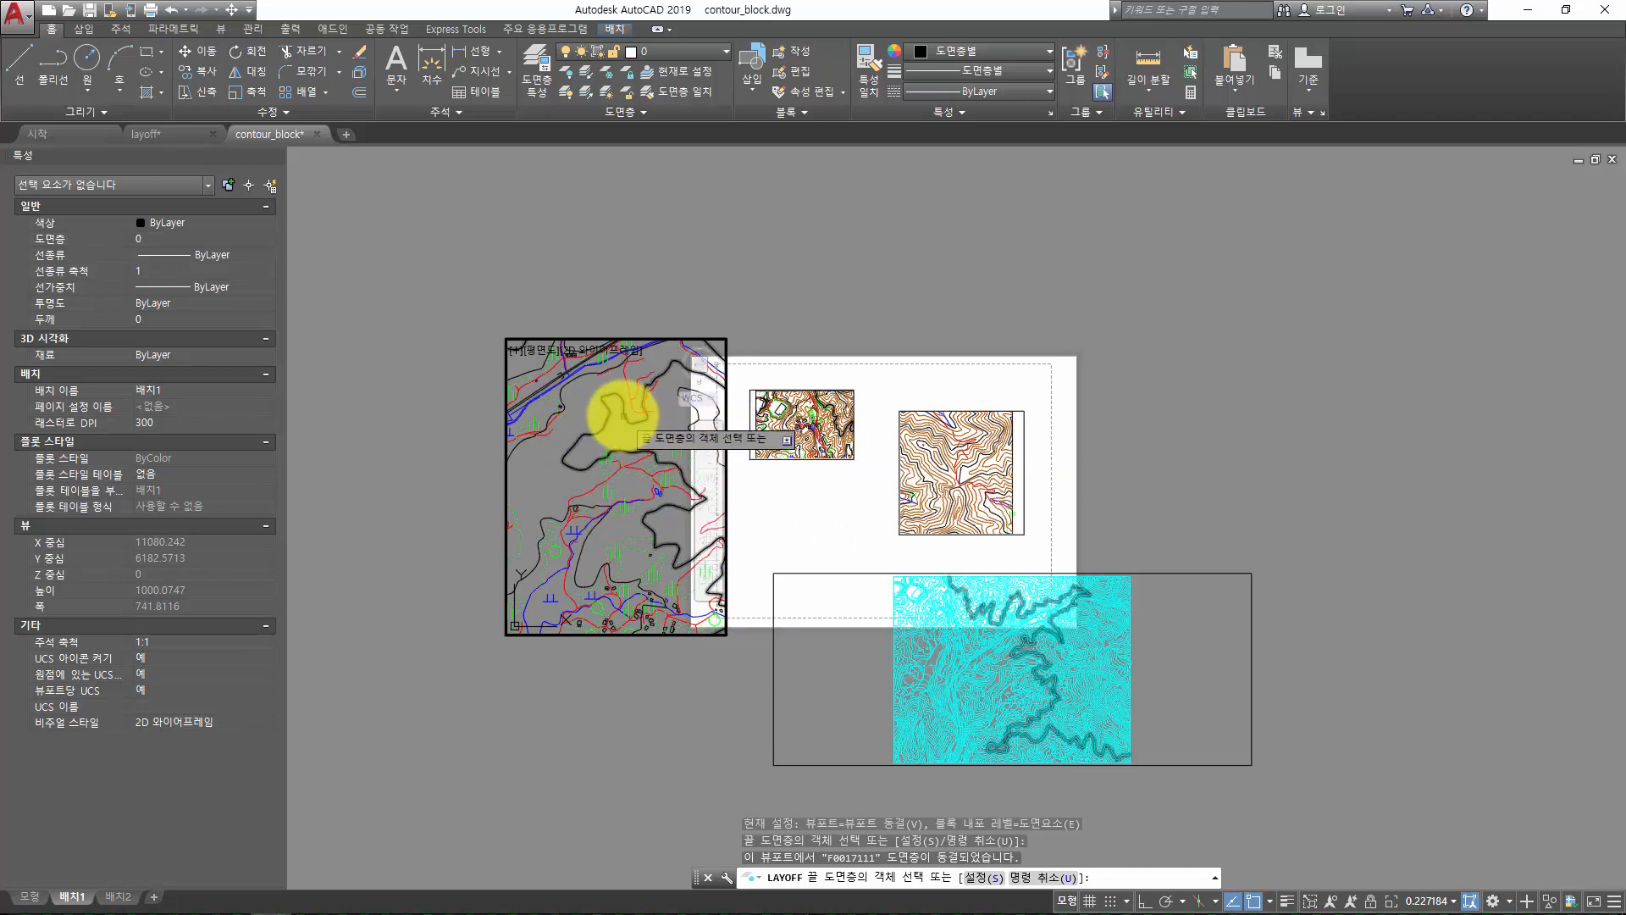
Viewport-freeze the layers of the thick contours, red lines, roads, vegetation and blue lines in the tall viewport, and end LAYOFF
click(619, 408)
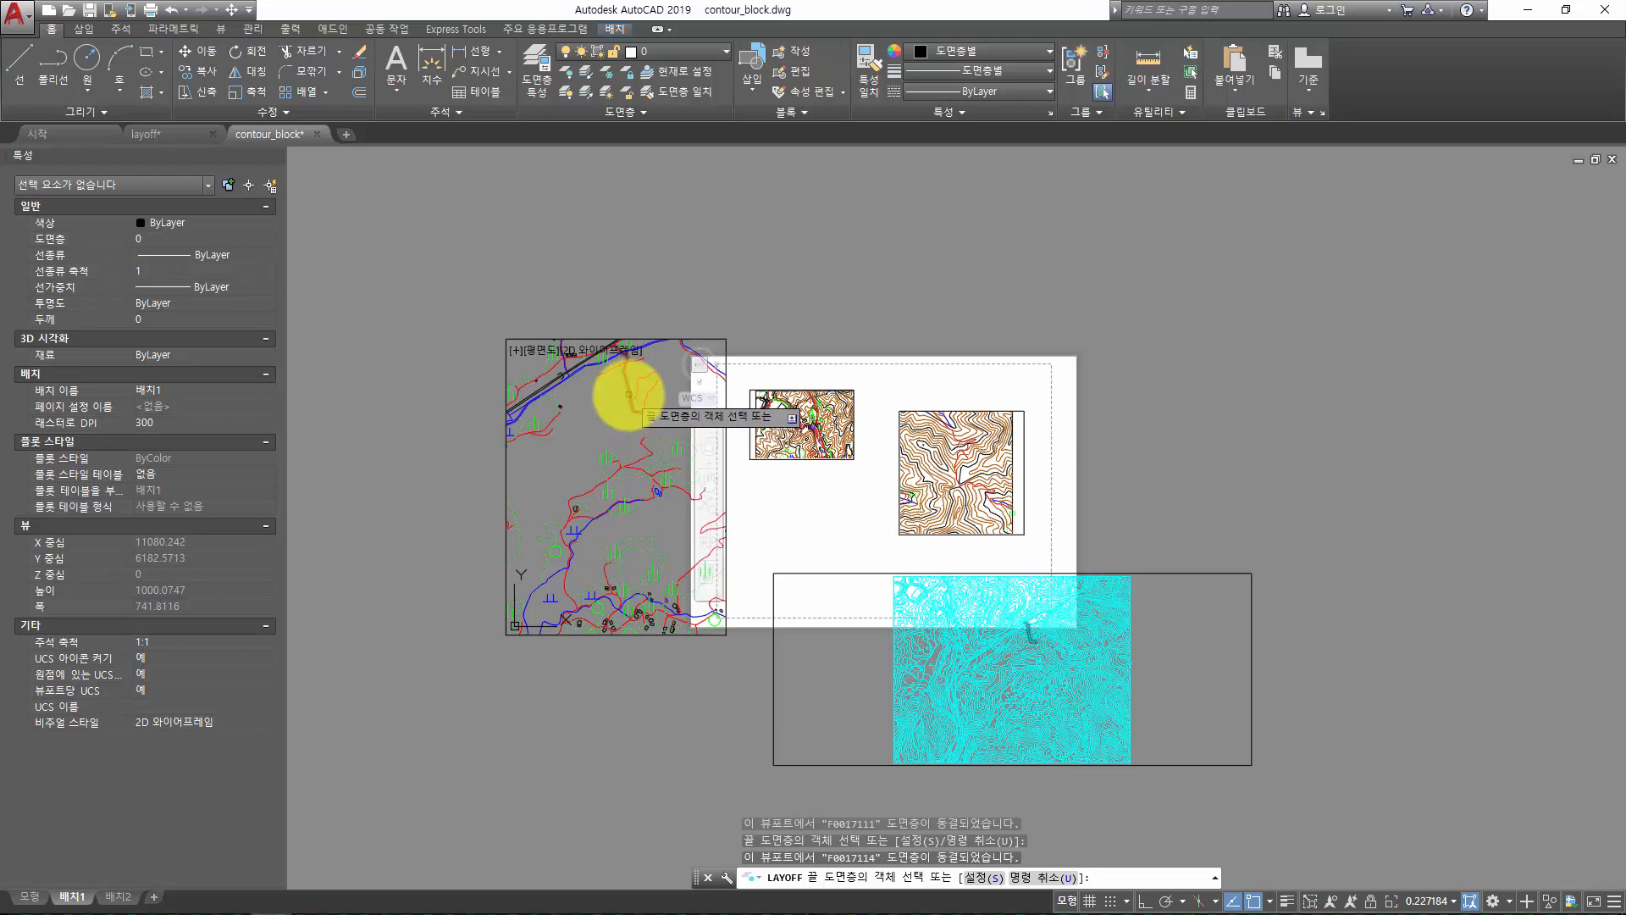
click(628, 394)
click(556, 377)
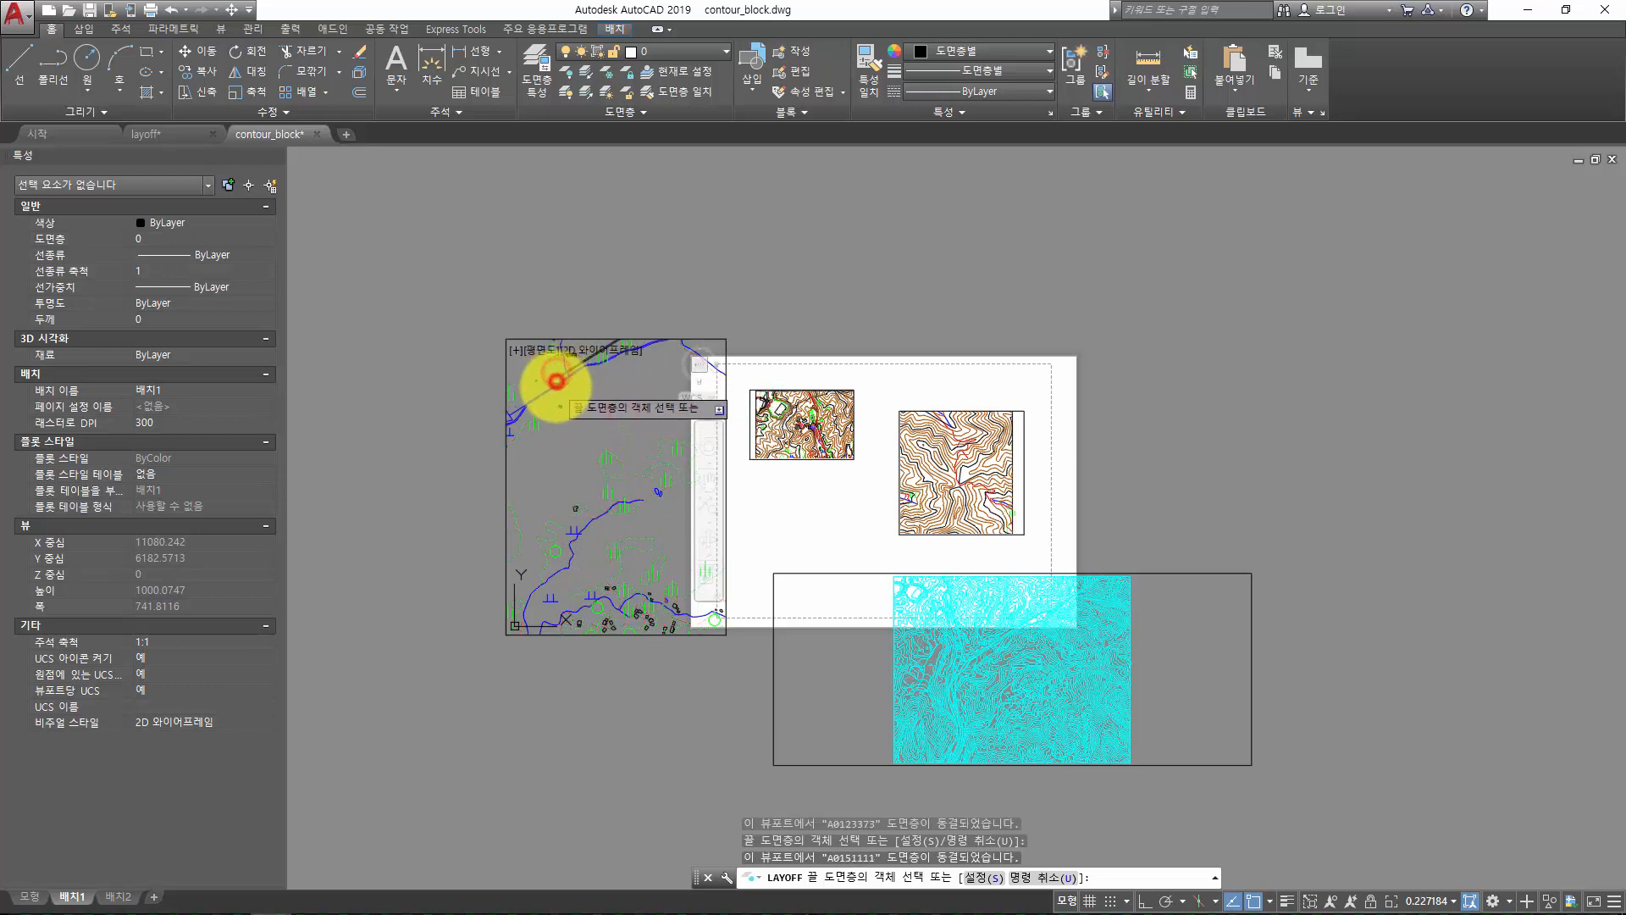
click(556, 386)
click(557, 408)
click(610, 498)
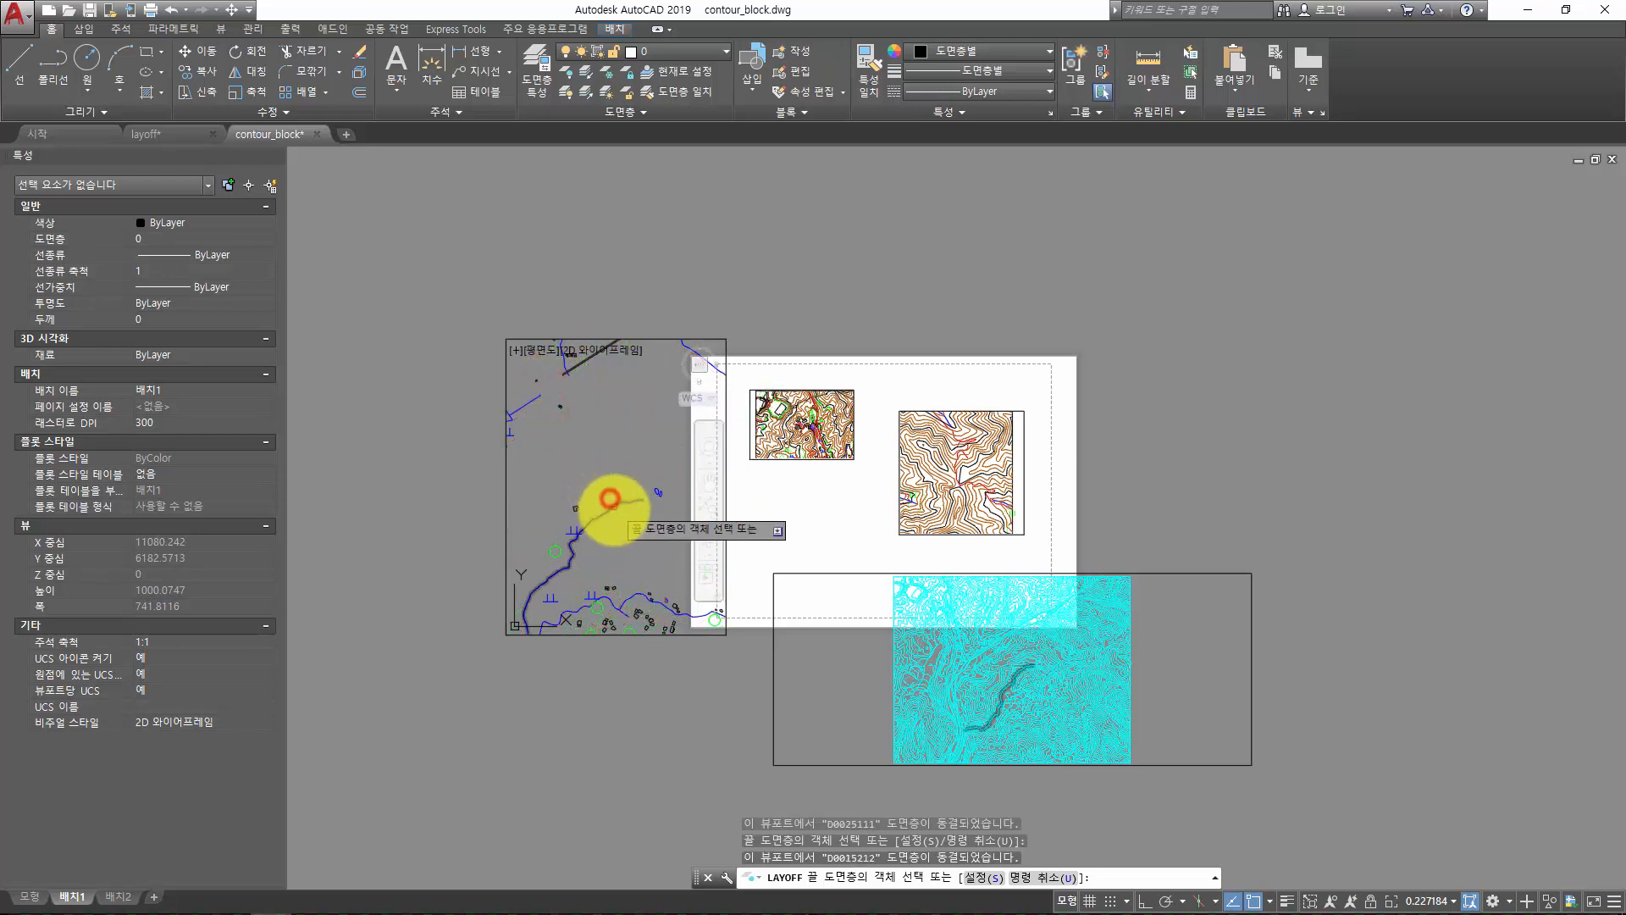
click(614, 509)
click(562, 571)
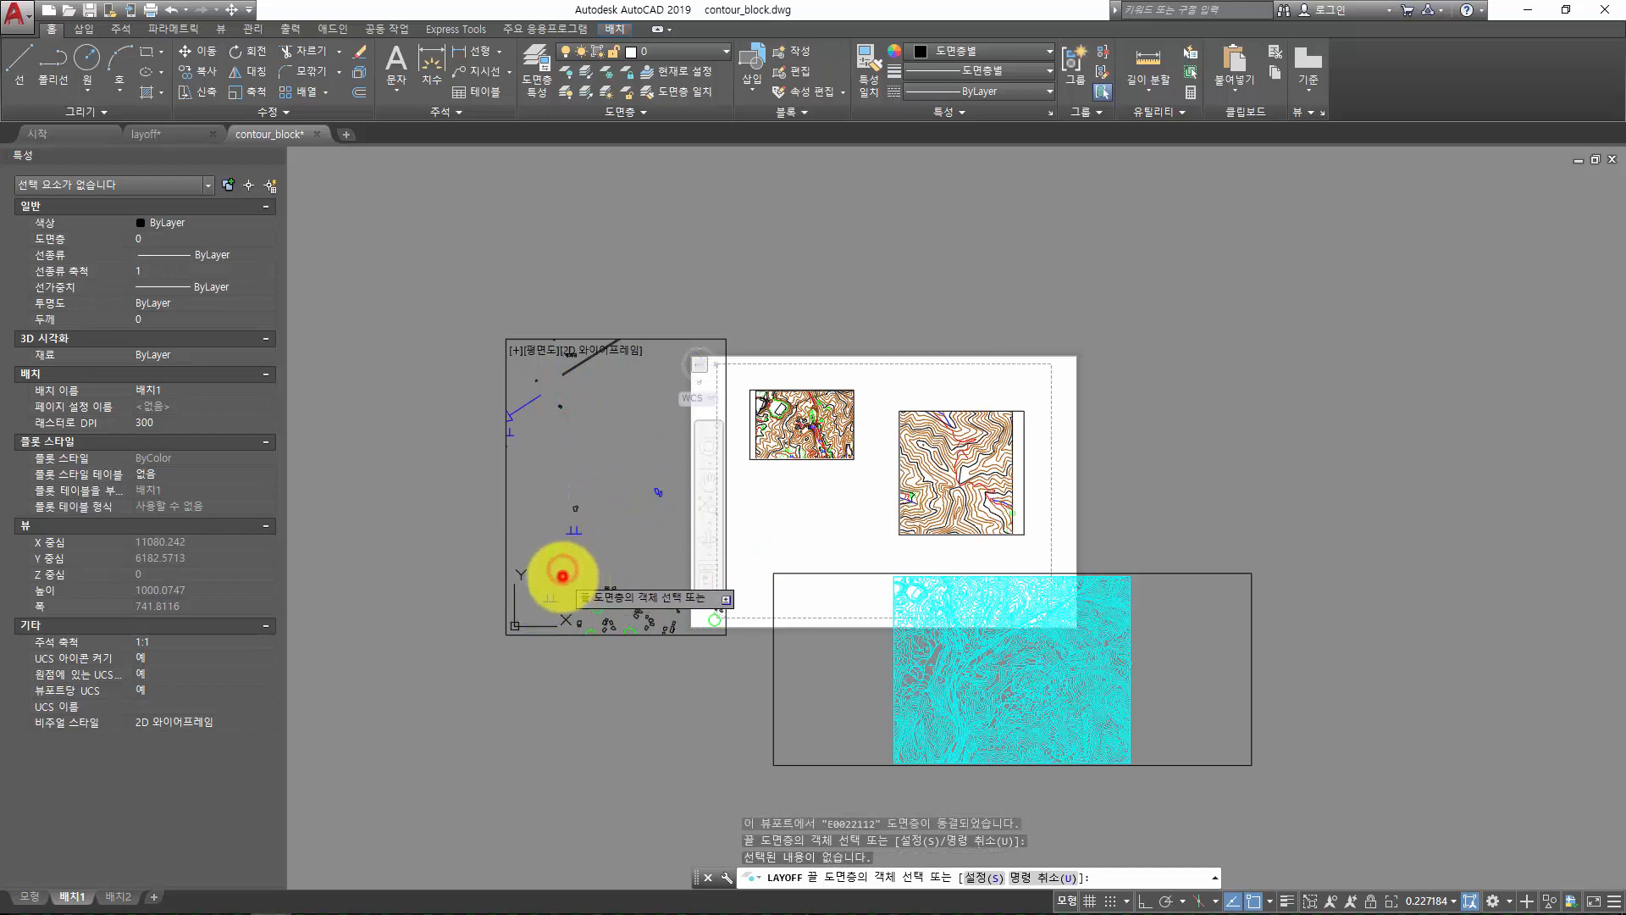
click(557, 551)
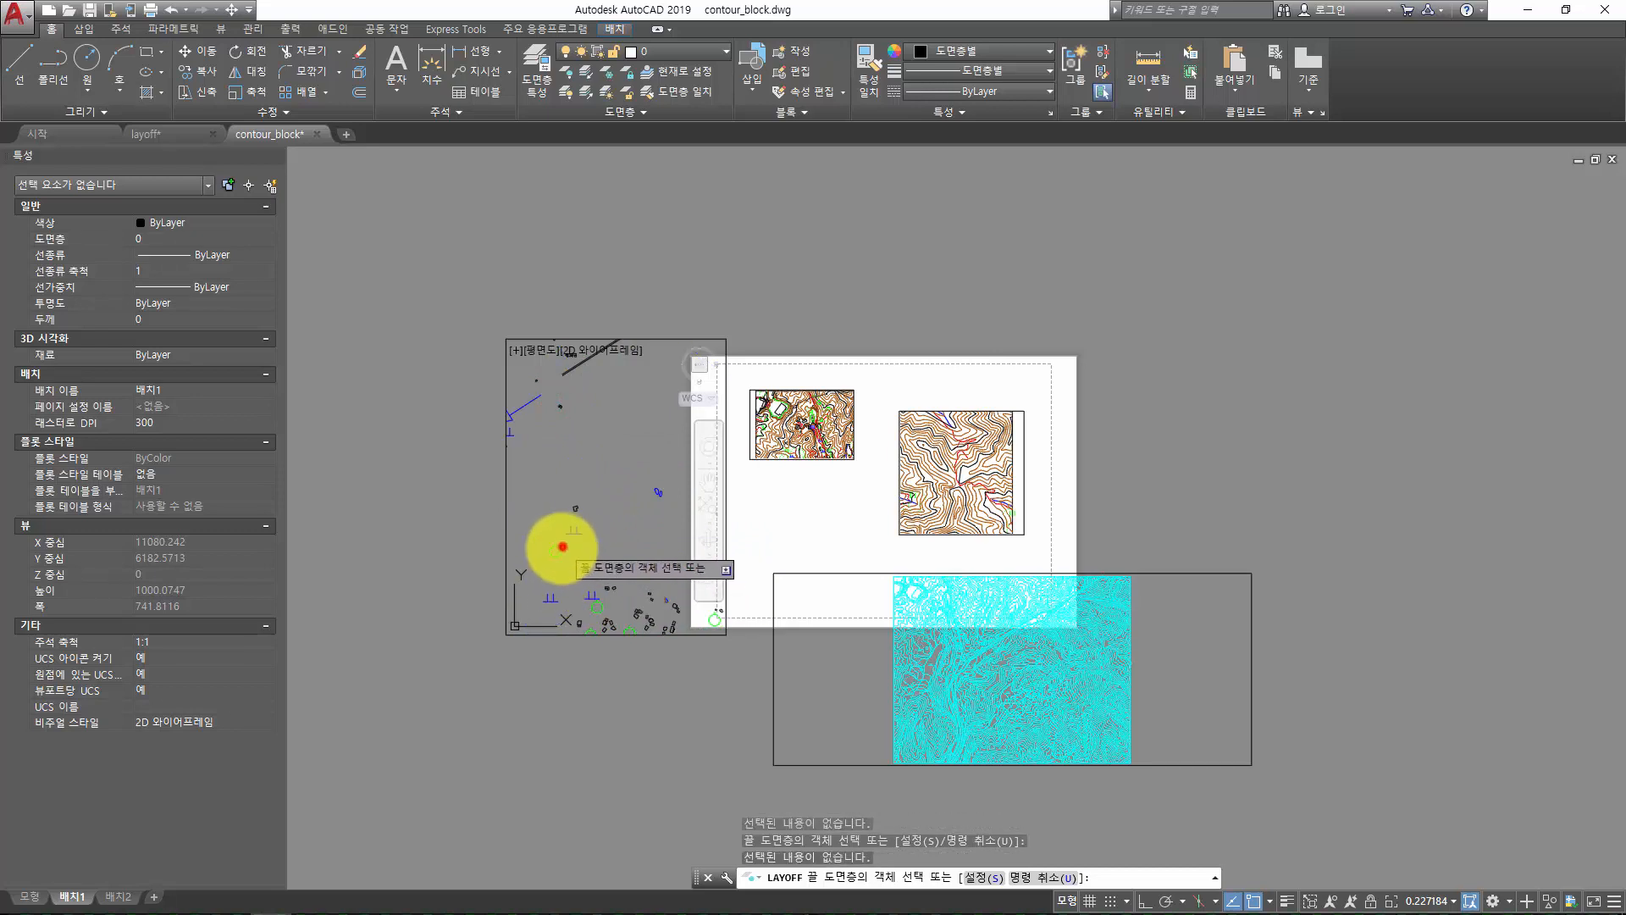
click(574, 532)
key(Escape)
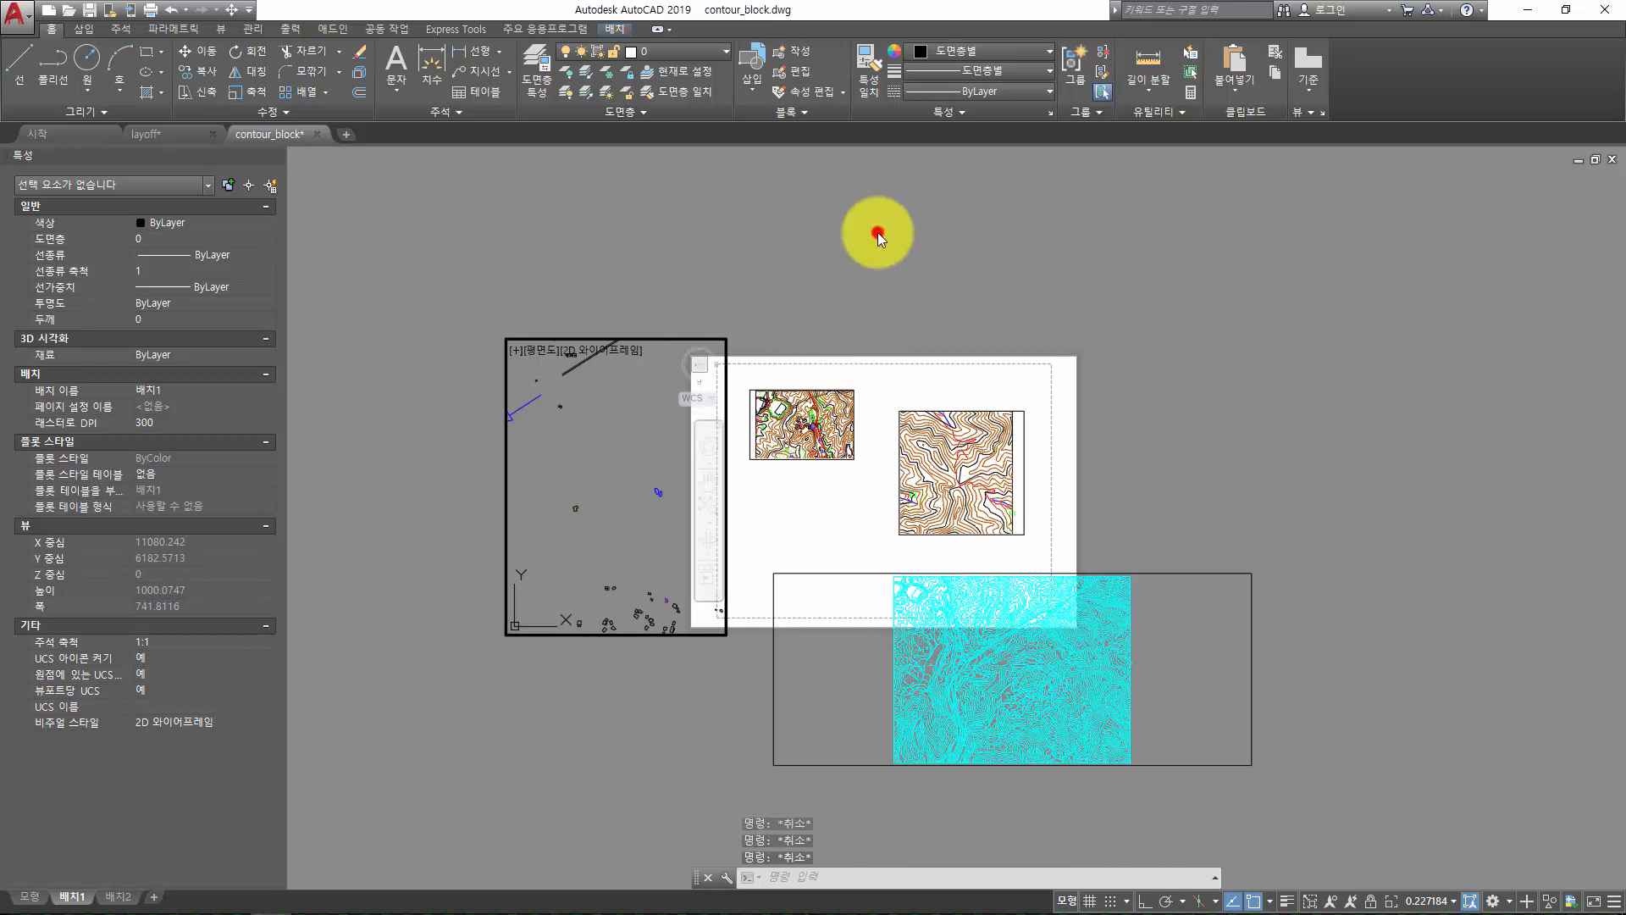
Return to paper space, start LAYOFF, and set its viewport setting to off (끄기)
double_click(877, 232)
text(layoff)
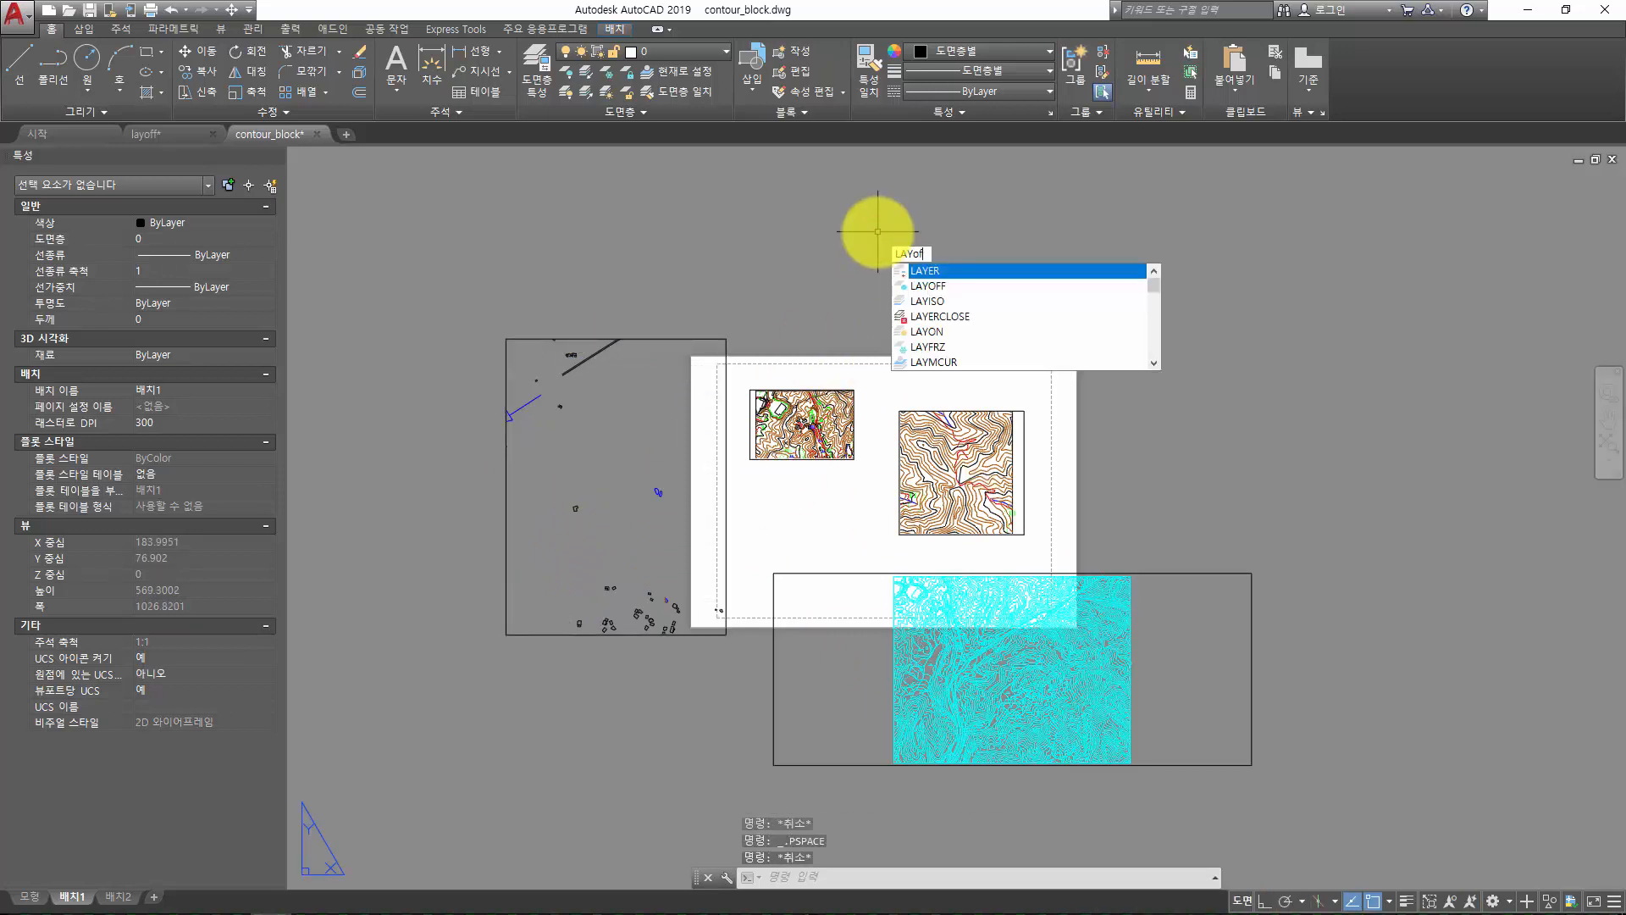
key(Return)
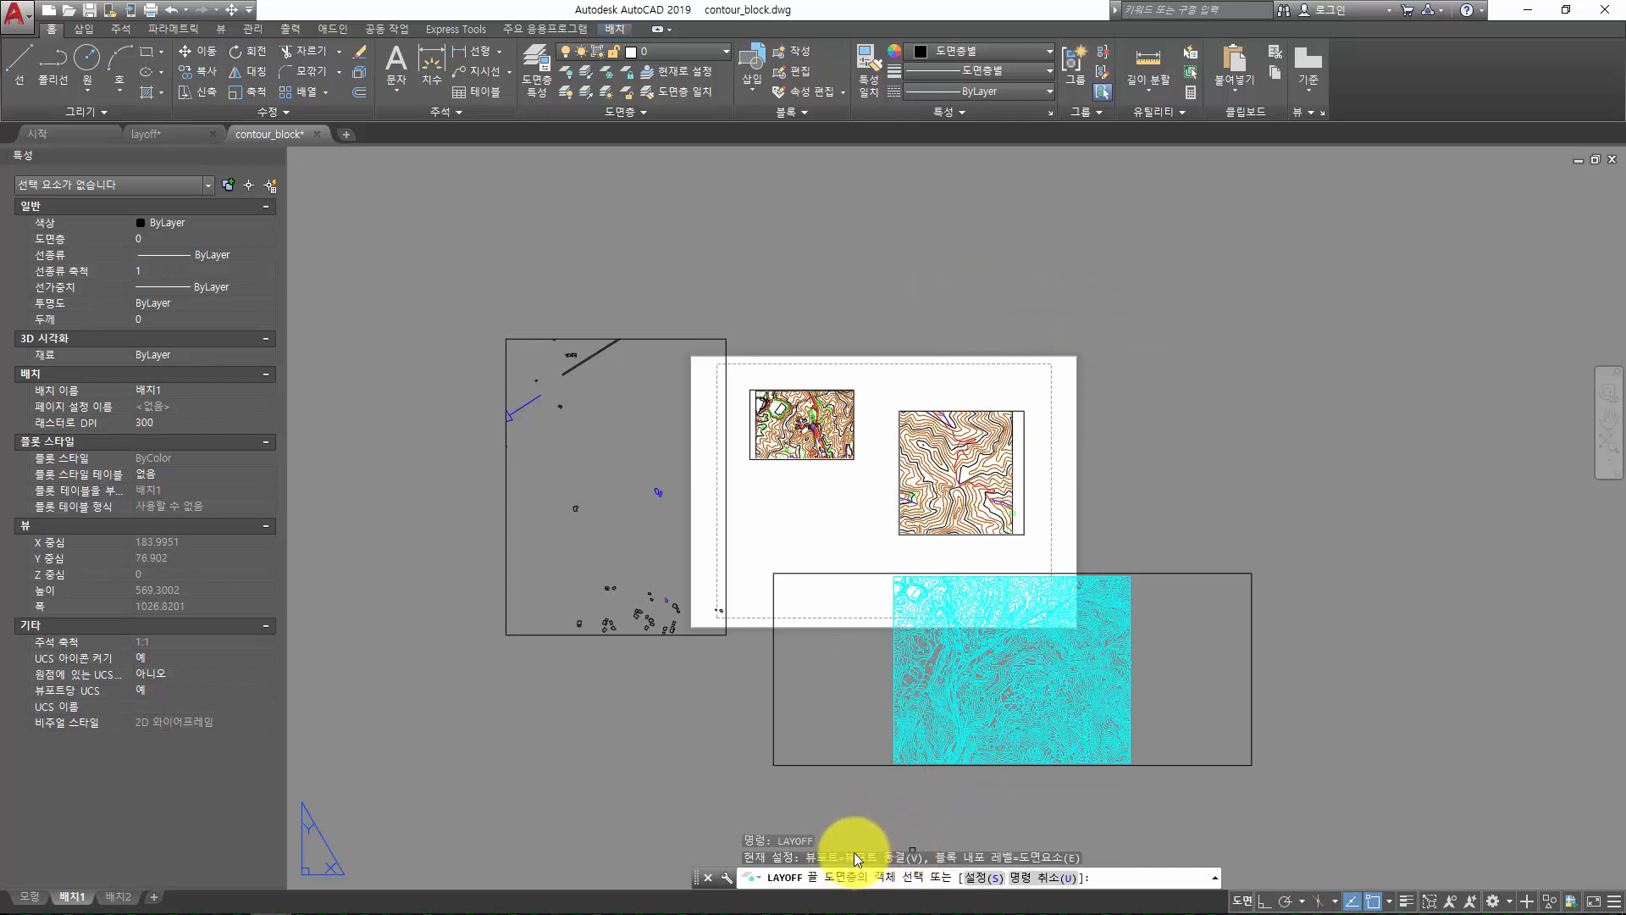
text(s)
key(Return)
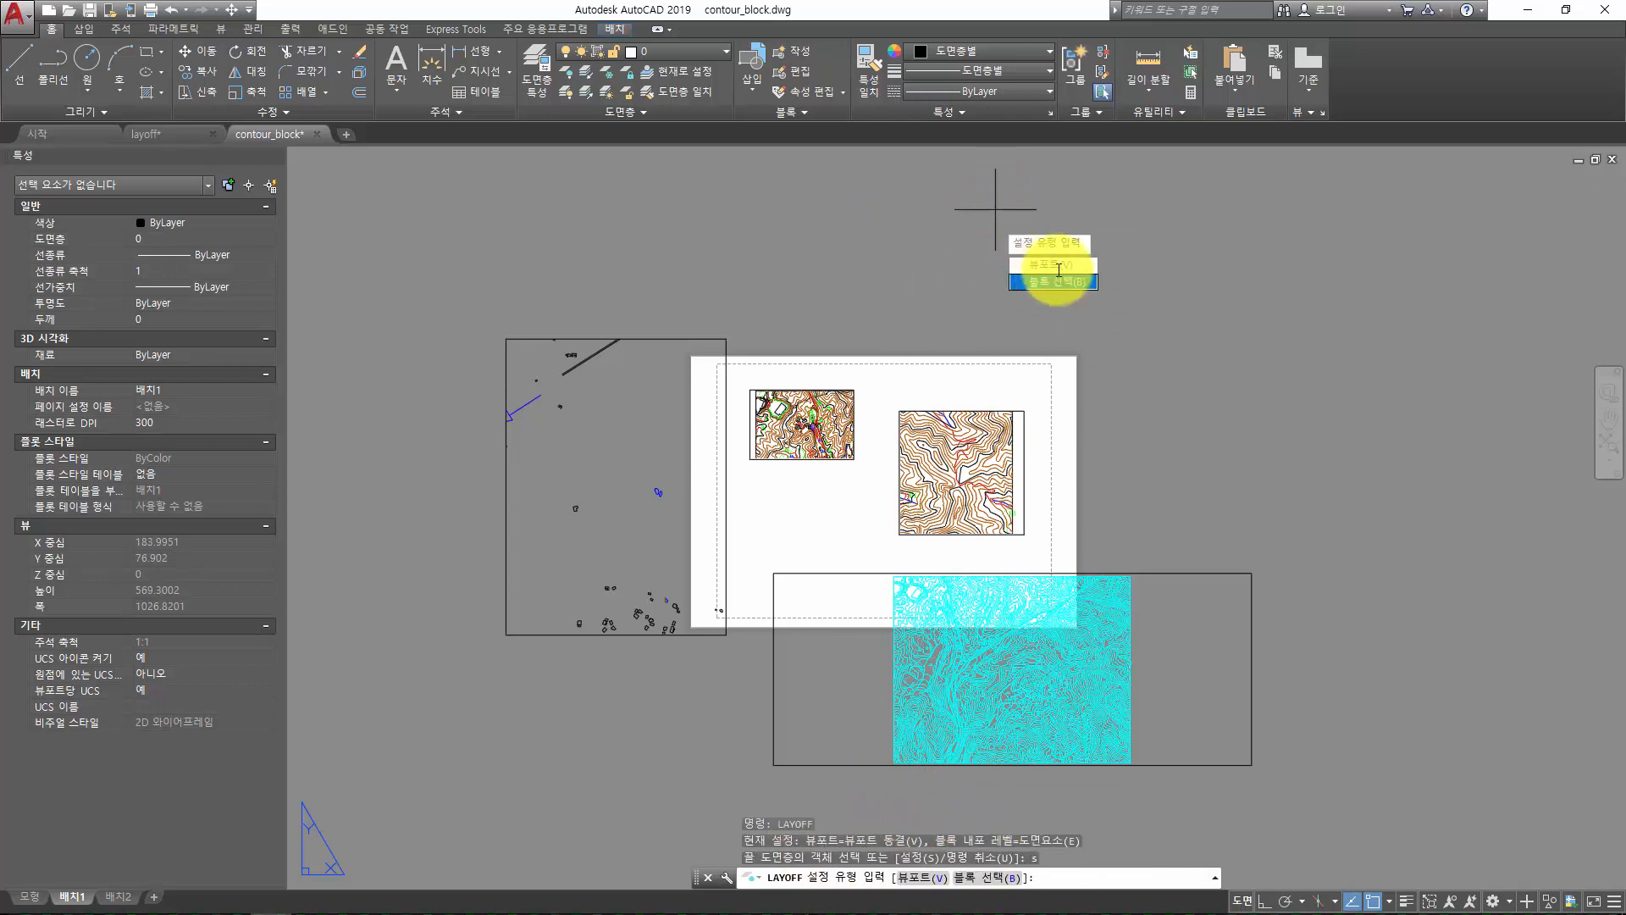
click(1053, 260)
click(1053, 278)
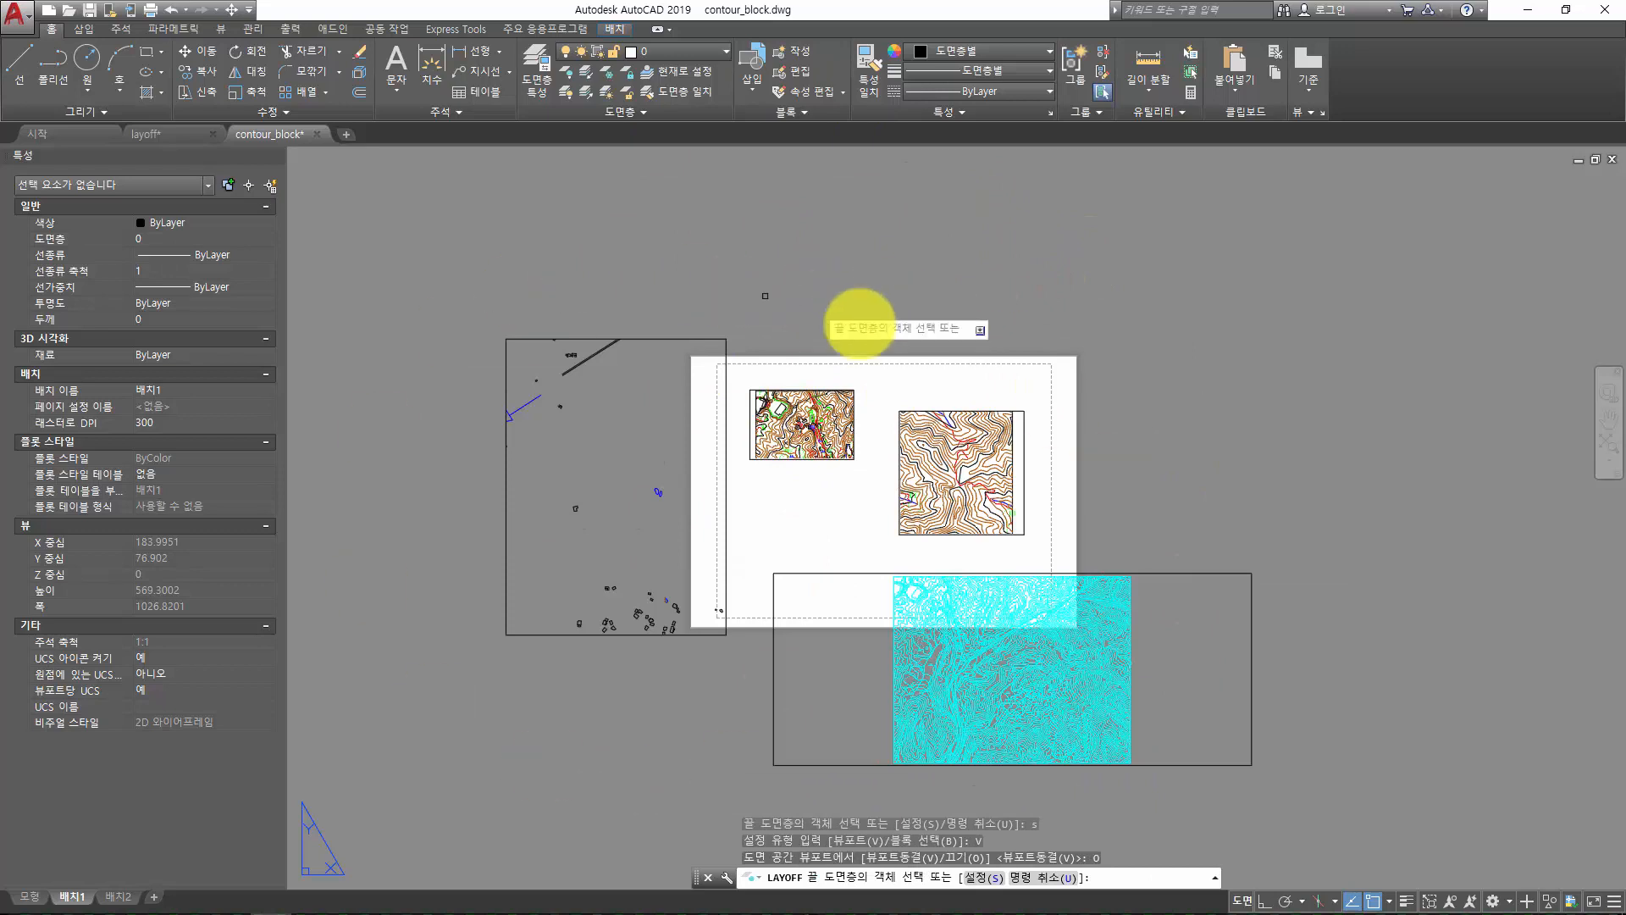
Set the LAYOFF block selection nesting level to block (블록) and end the command
text(s)
key(Return)
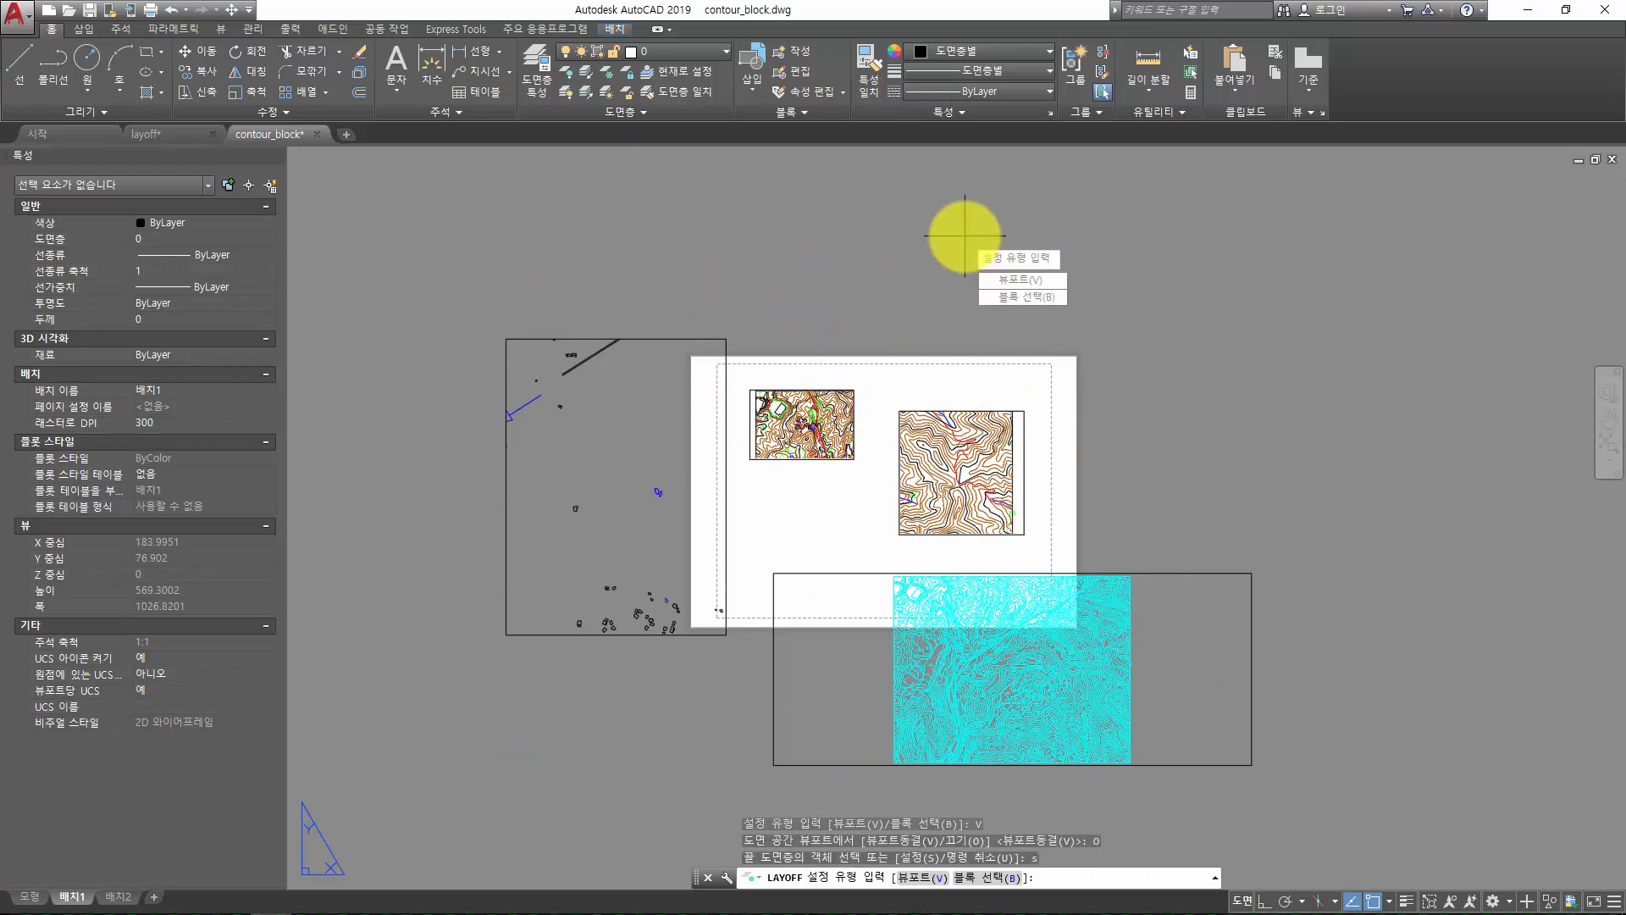
text(b)
key(Return)
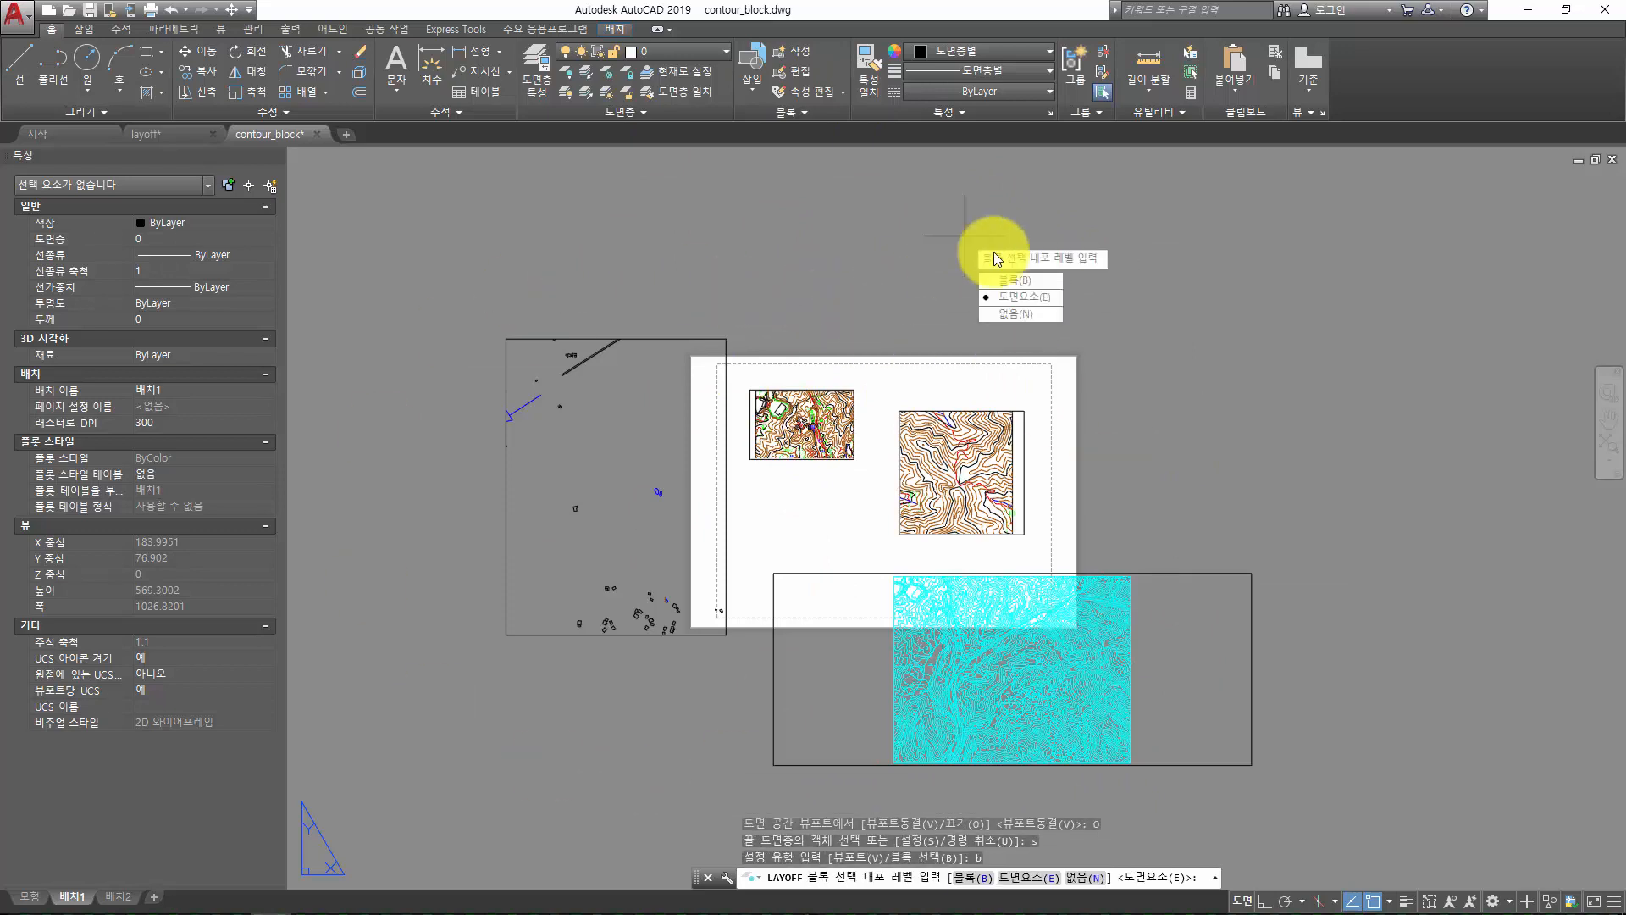
click(1034, 284)
key(Escape)
Switch to the layoff drawing, open the layiso drawing from folder 09, and hide the Properties palette
click(164, 135)
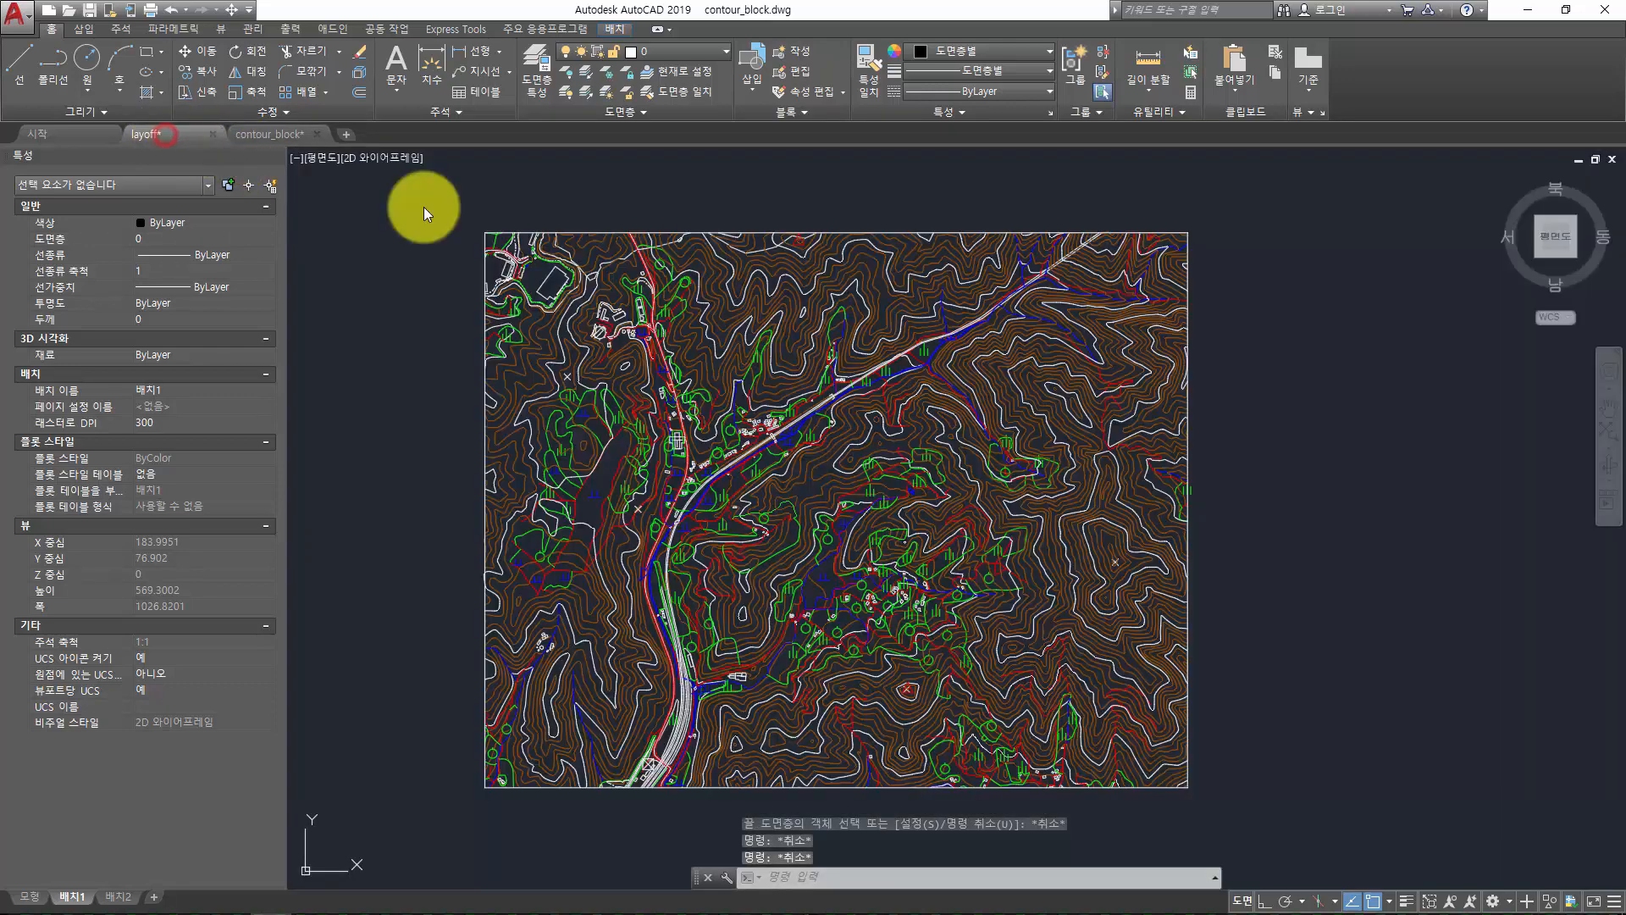
key(Escape)
key(Escape)
key(Escape)
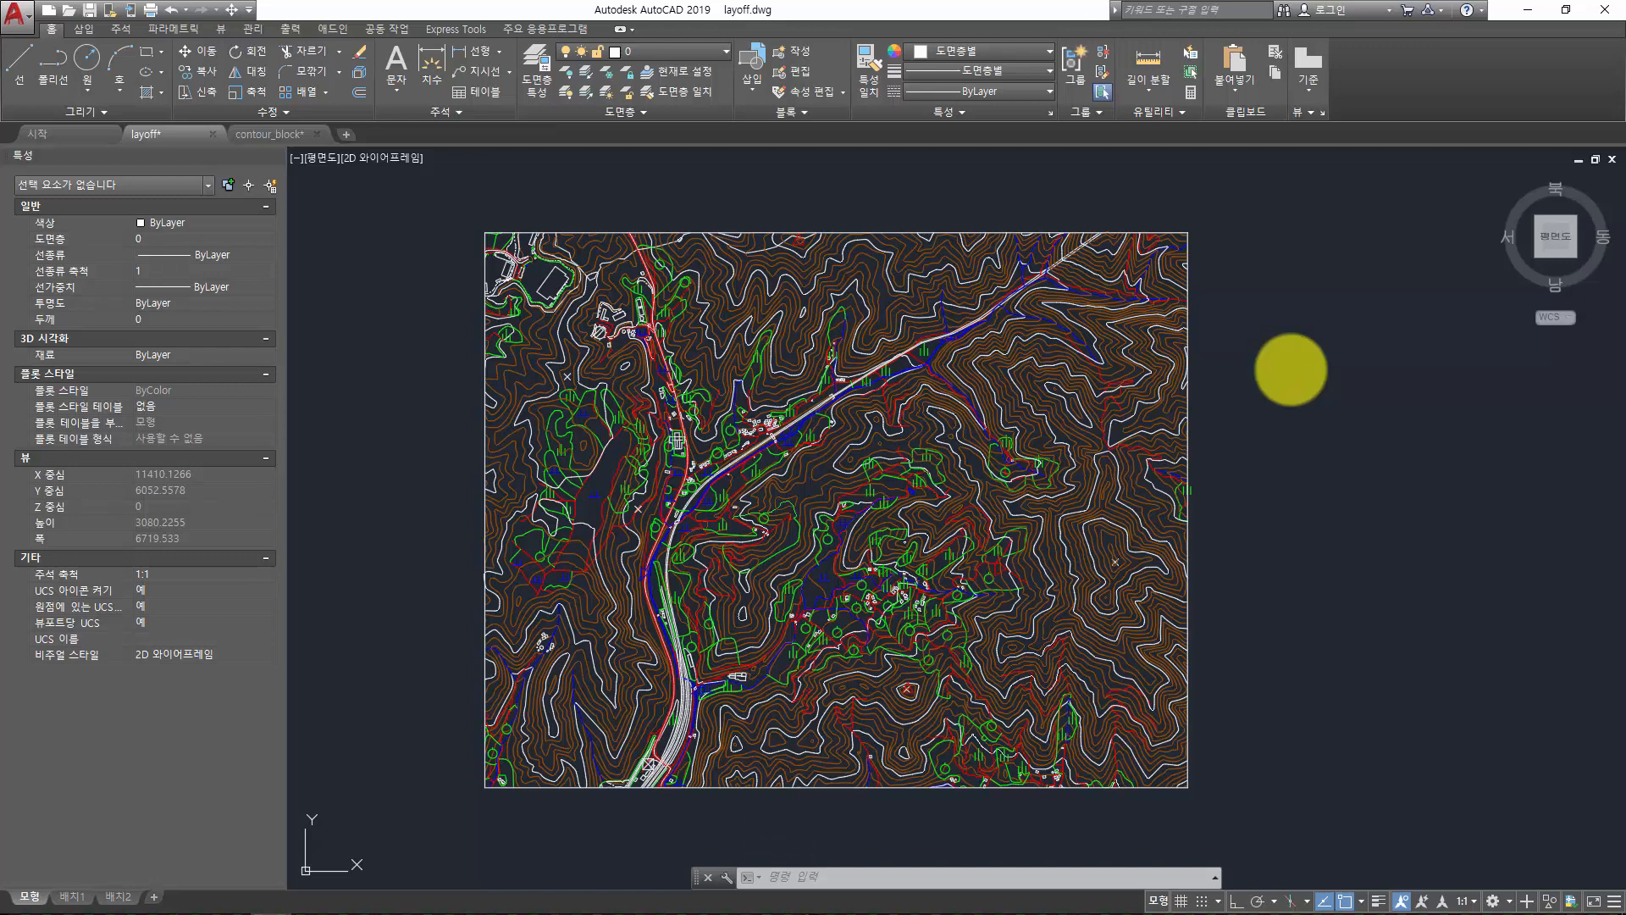
key(ctrl+o)
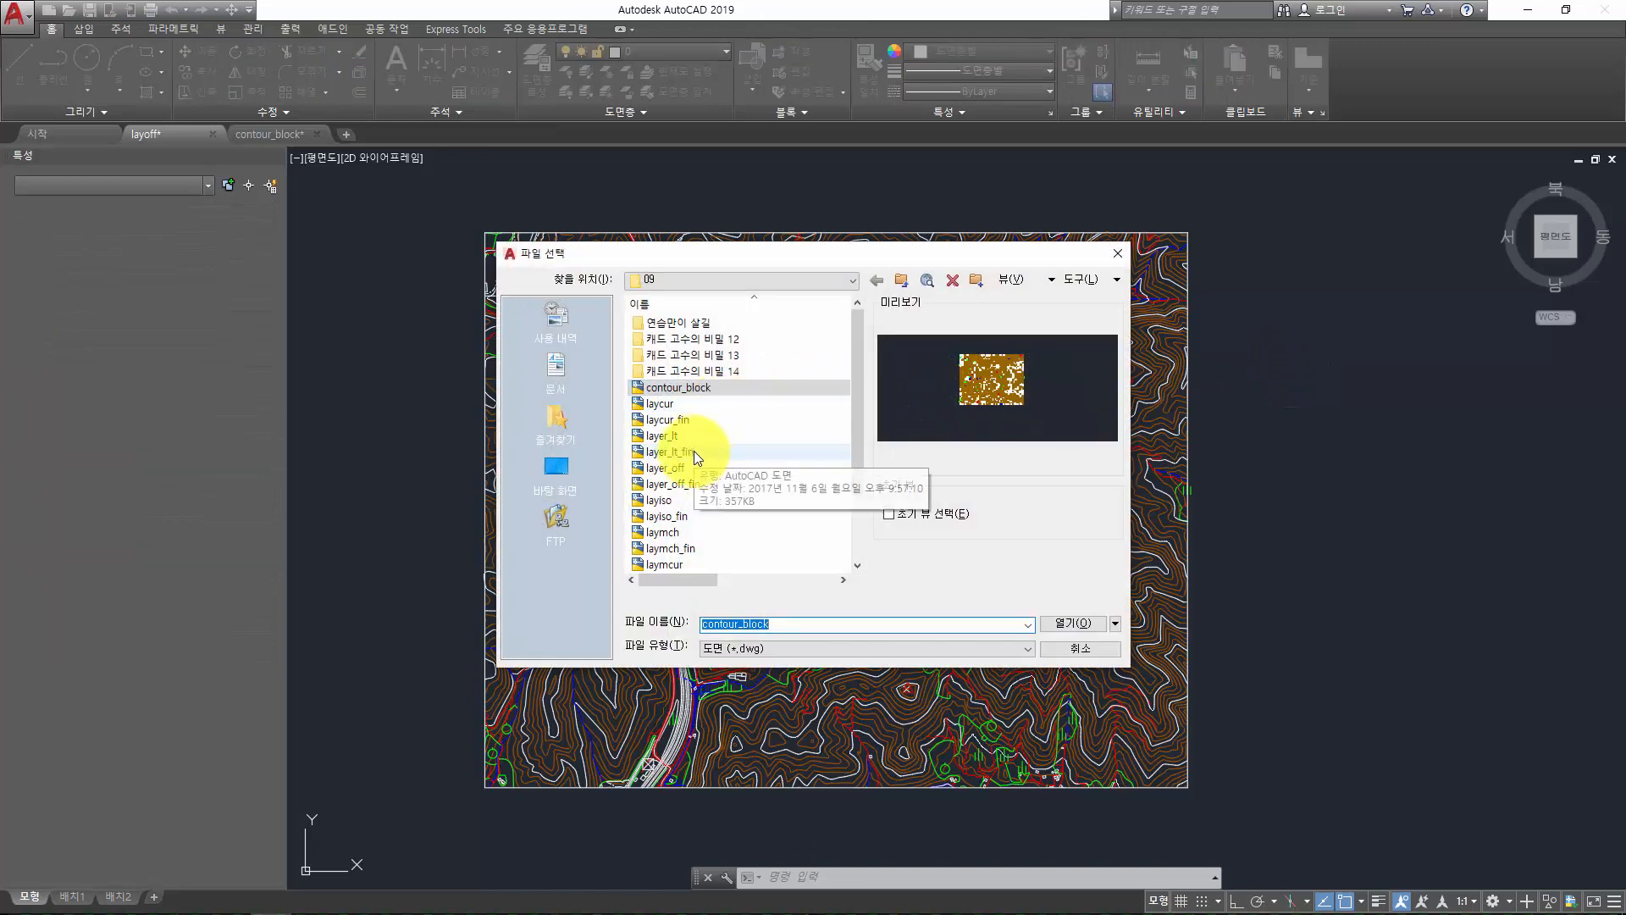
scroll(701, 454, down, 2)
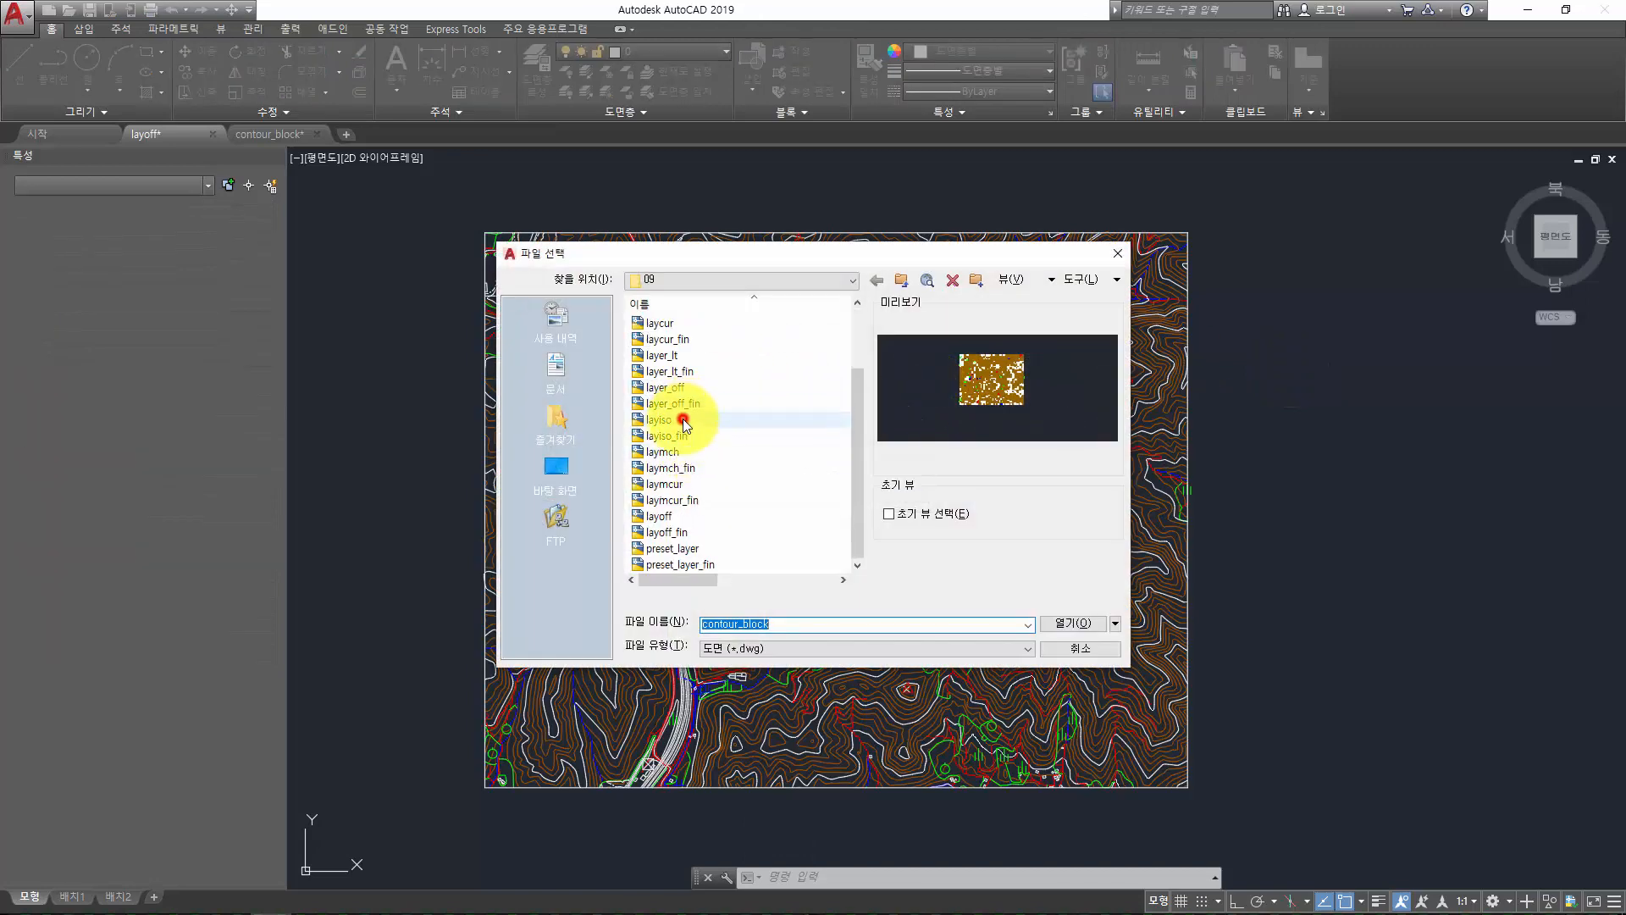
click(686, 418)
double_click(686, 421)
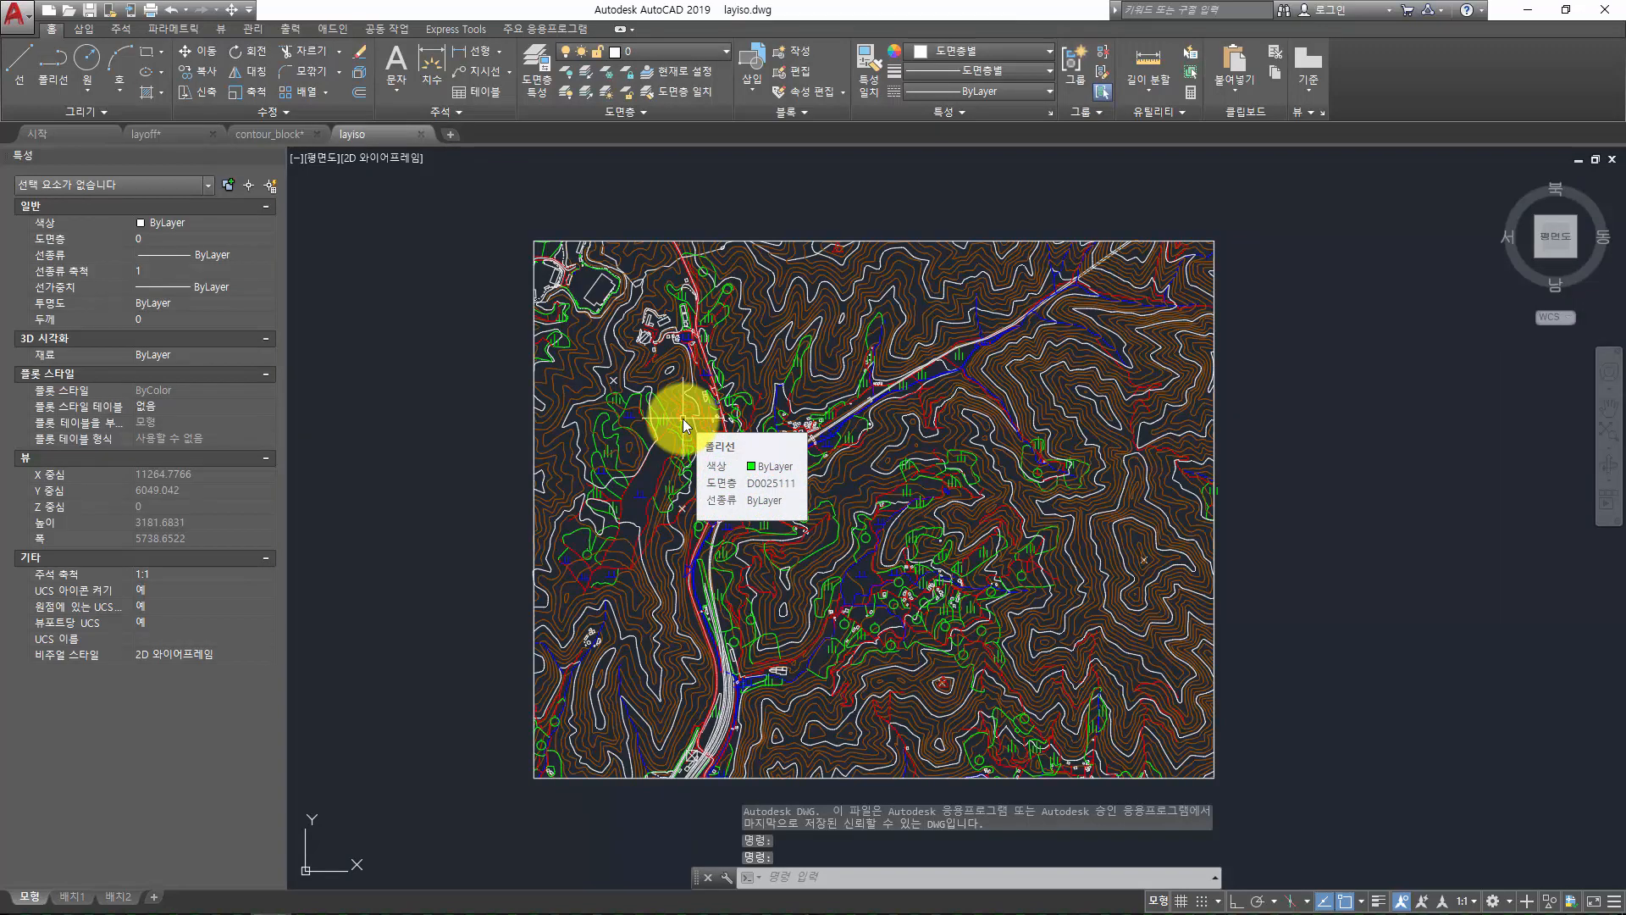
key(ctrl+1)
key(Escape)
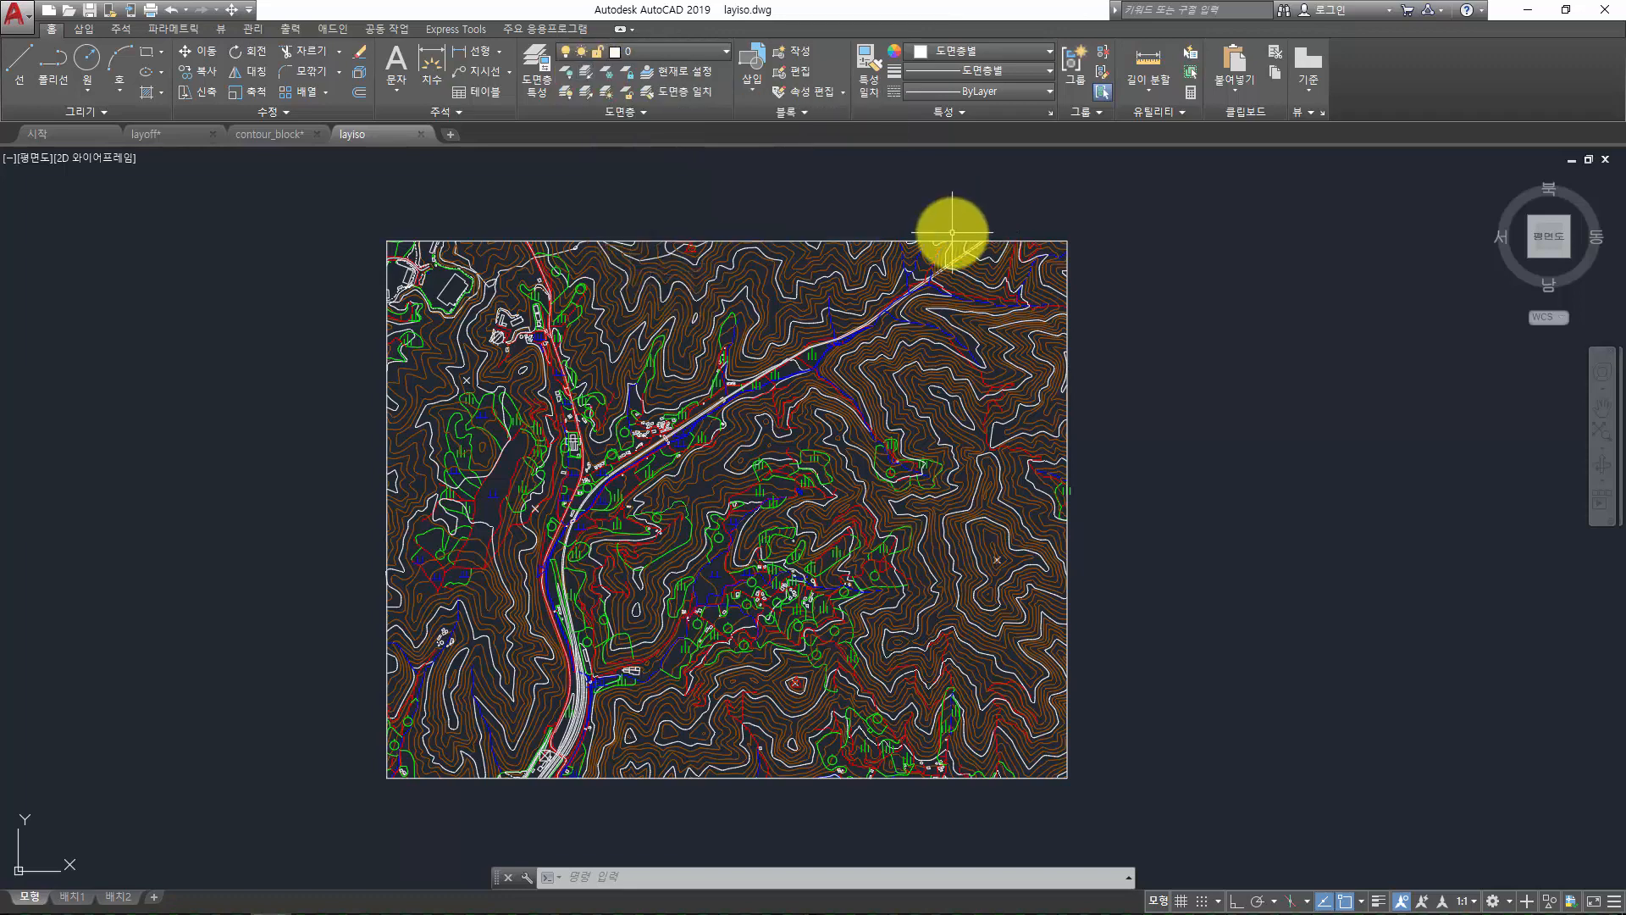
Start LAYISO and try out selection windows around the map's upper-right edge
text(layiso)
key(Return)
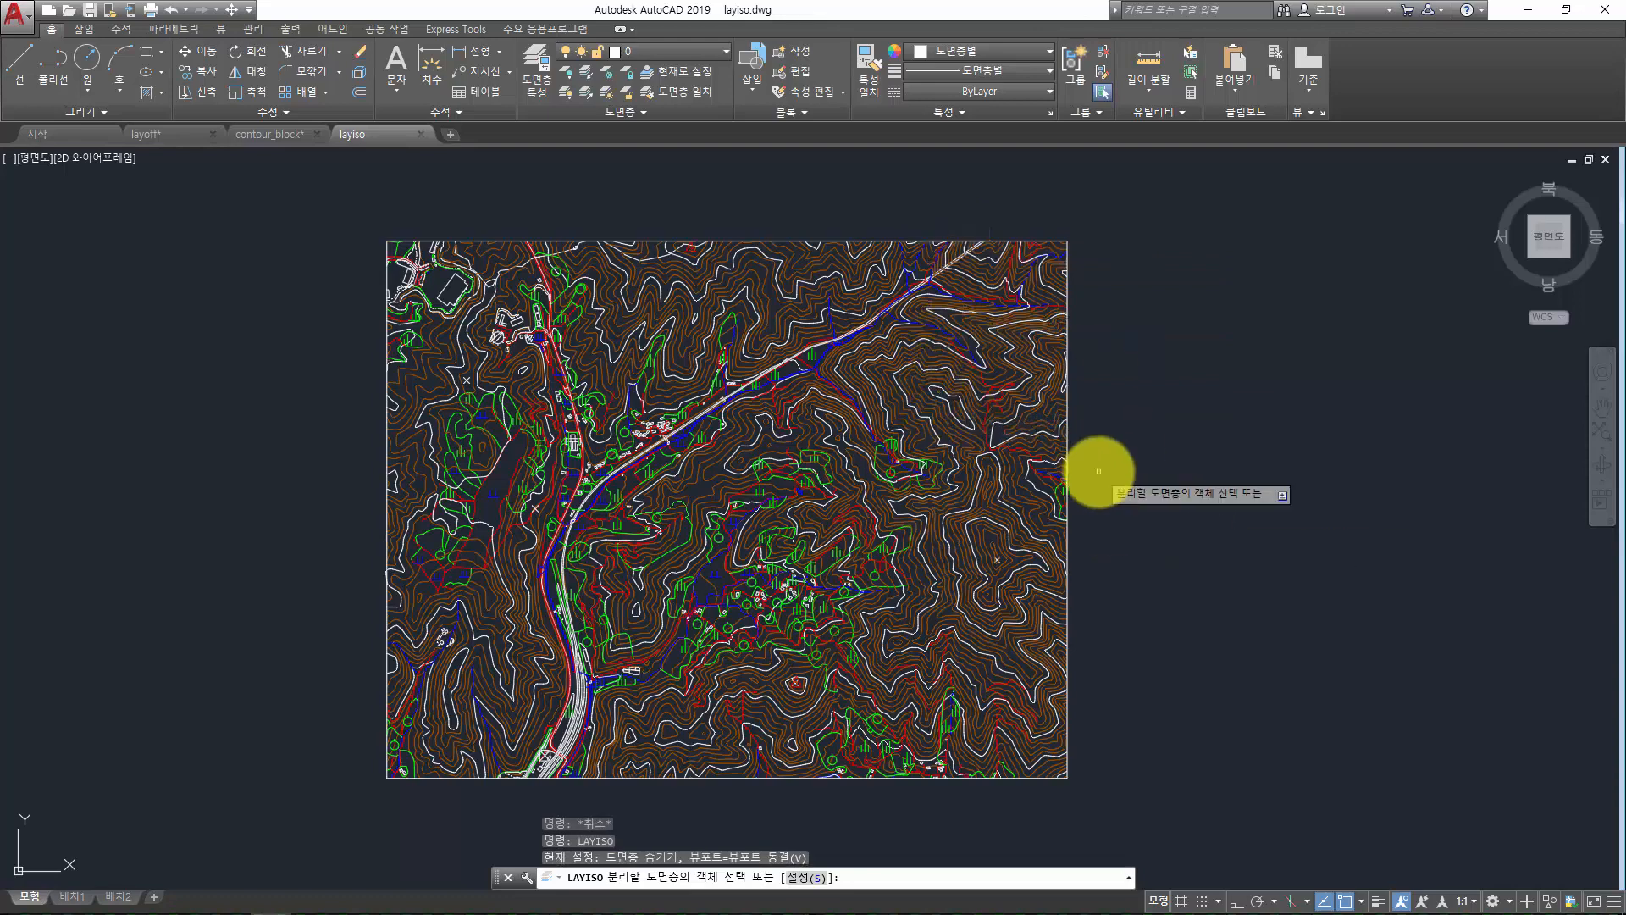
click(1194, 378)
click(1141, 439)
click(1156, 210)
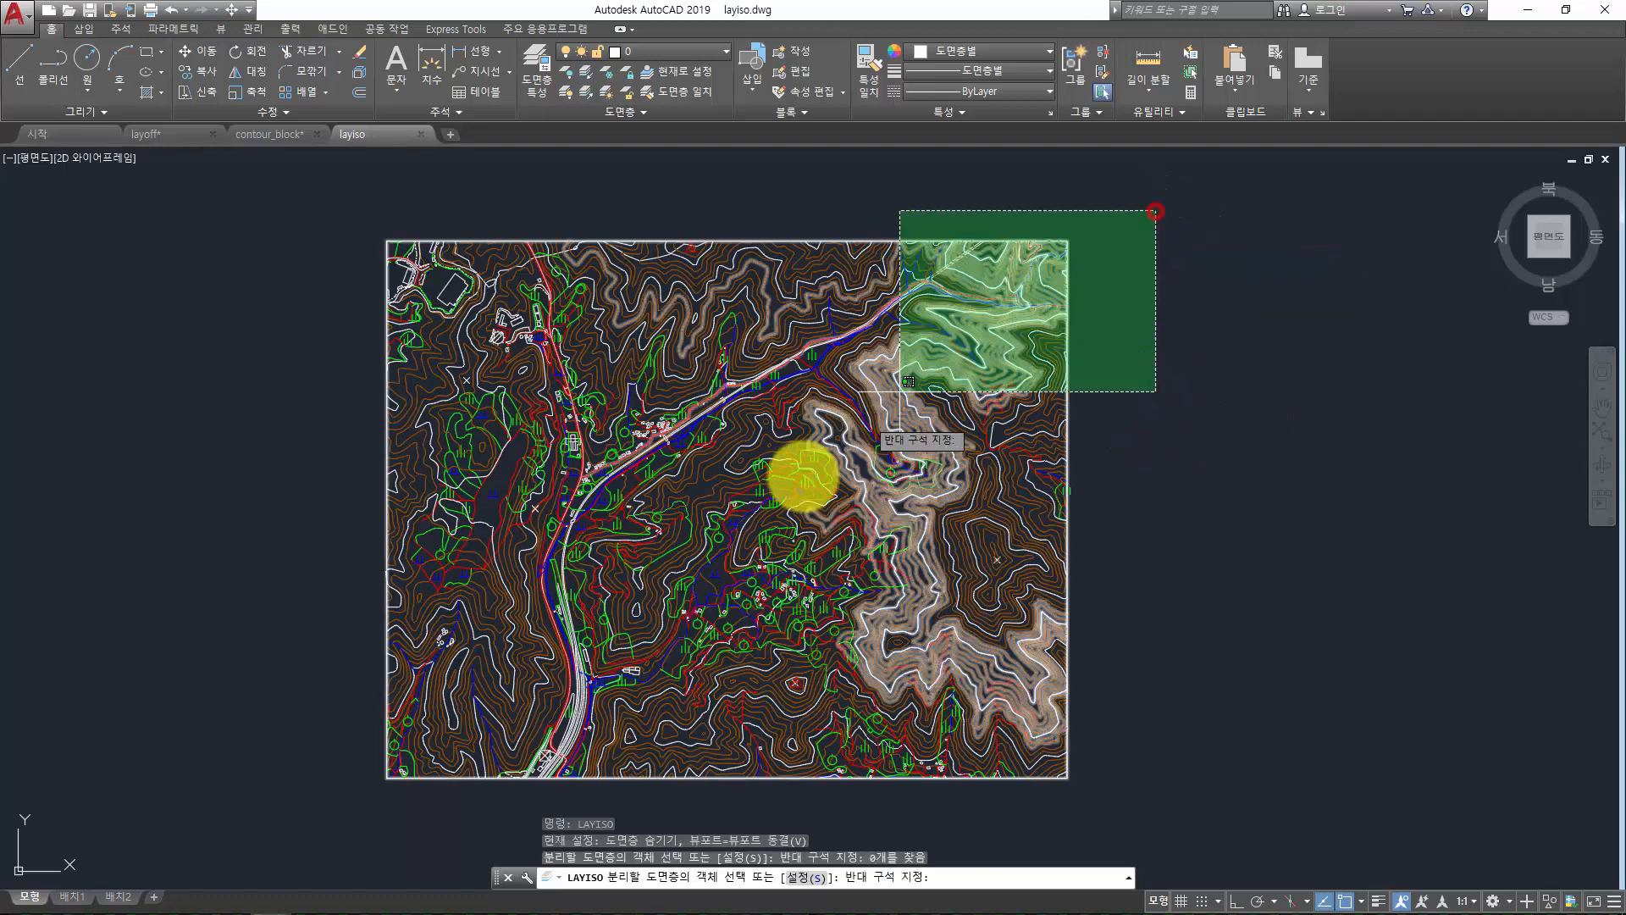
click(1341, 364)
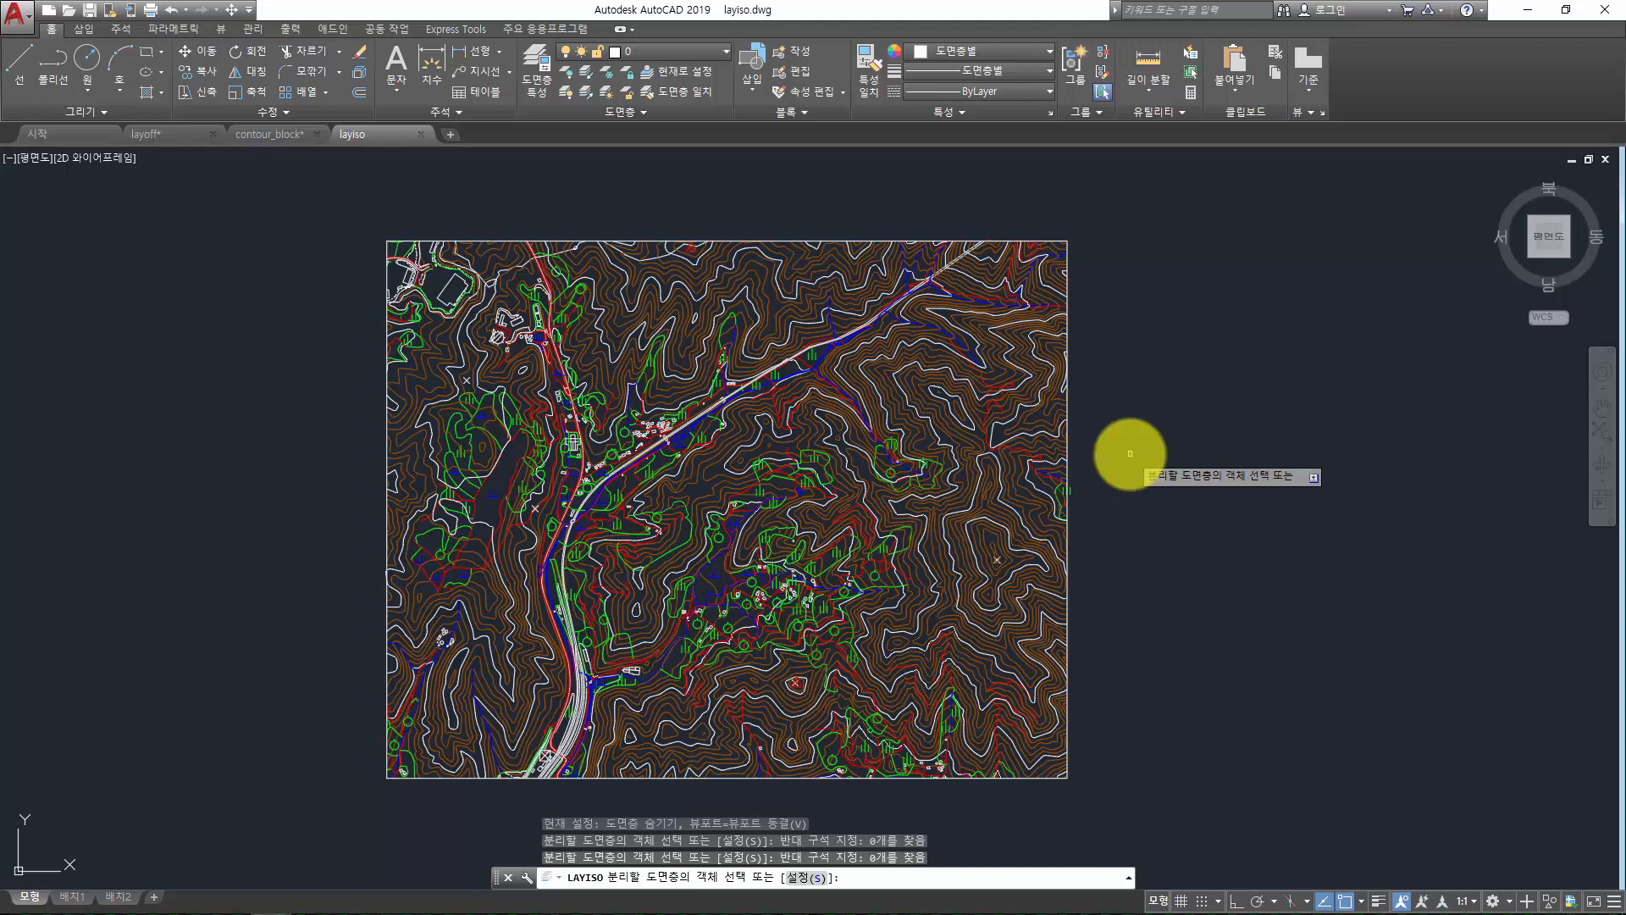
Select contour lines in the middle of the map plus the nearby red and green lines, and isolate their layers
mouse_move(749, 455)
middle_down()
mouse_move(804, 438)
mouse_move(1024, 482)
middle_up()
scroll(994, 443, up, 5)
scroll(987, 465, down, 7)
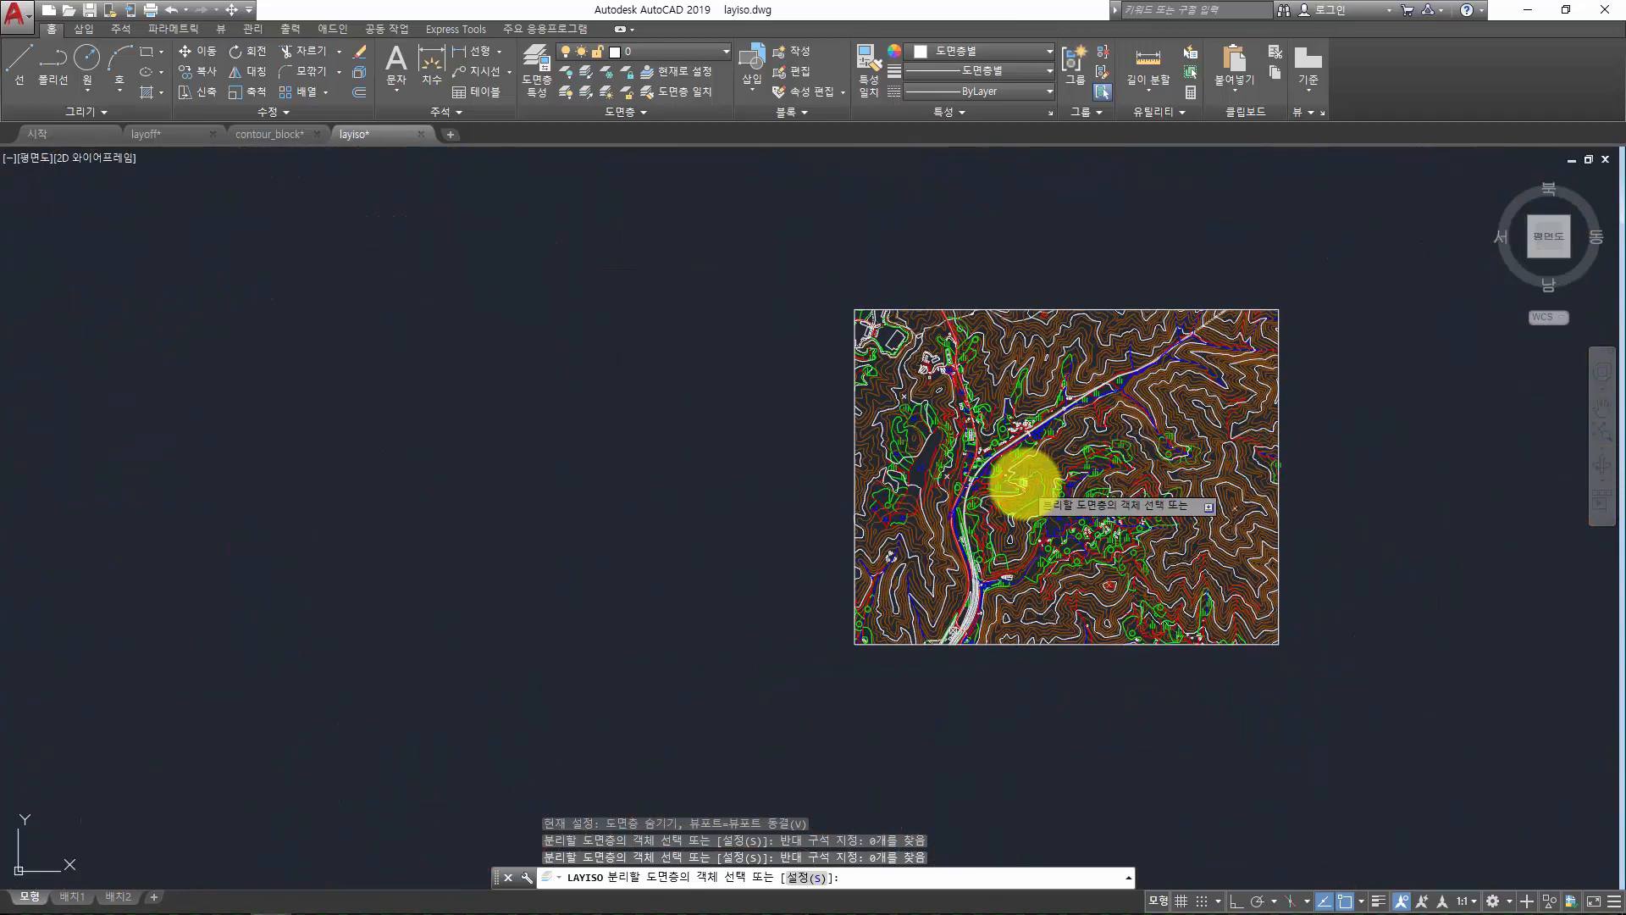
scroll(1023, 483, up, 2)
middle_drag(1237, 461, 1059, 482)
scroll(1034, 483, up, 2)
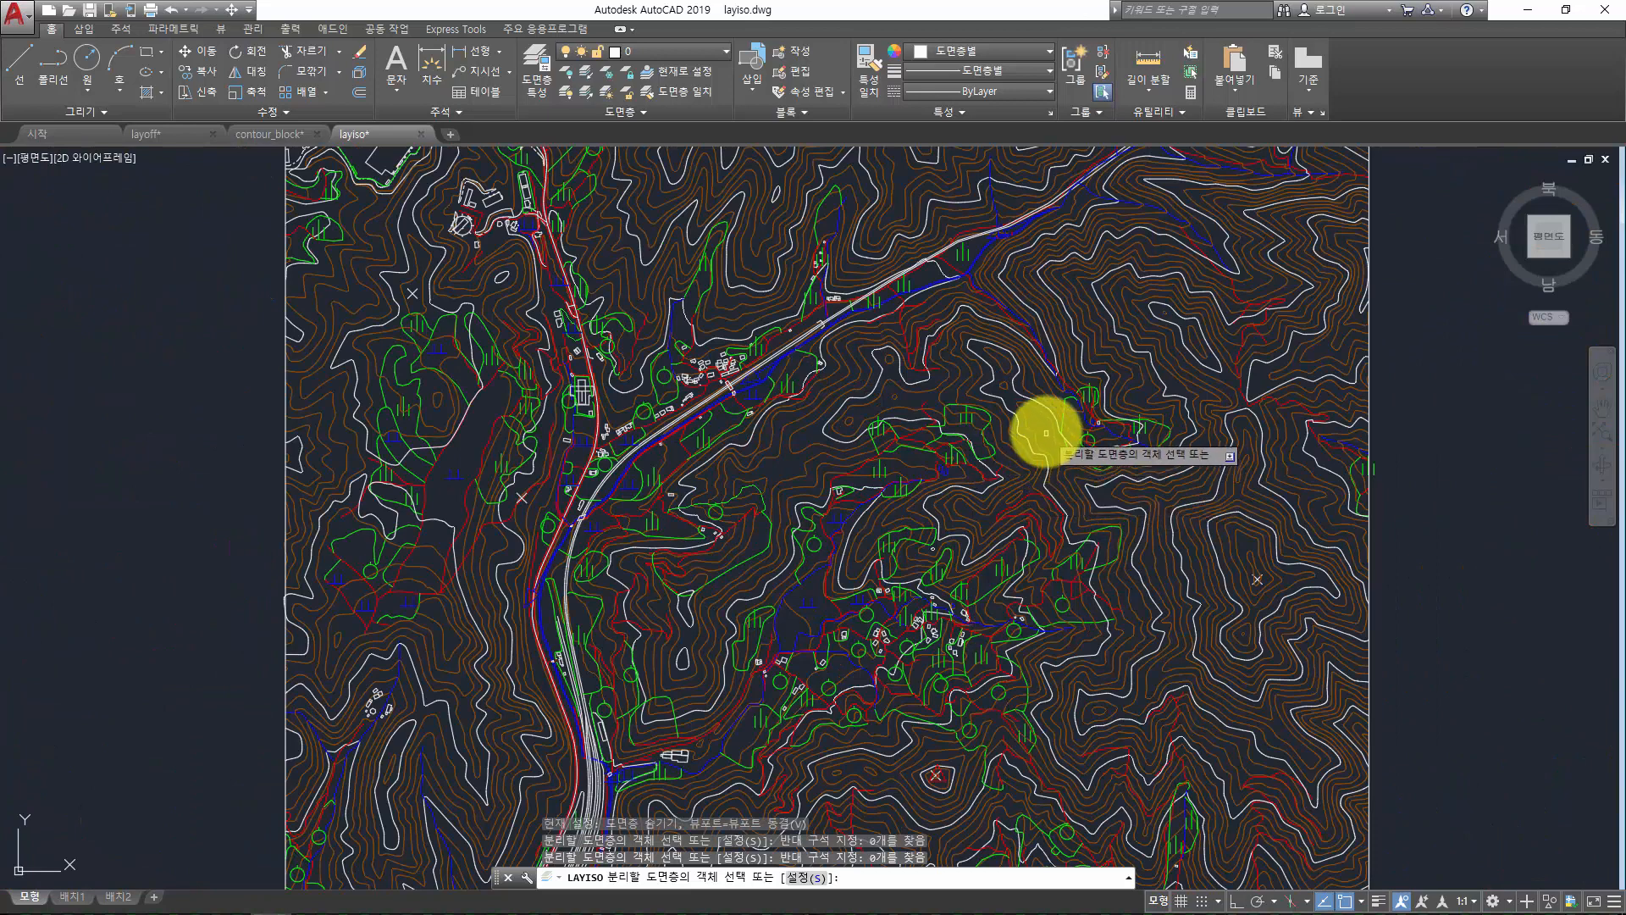
click(1002, 483)
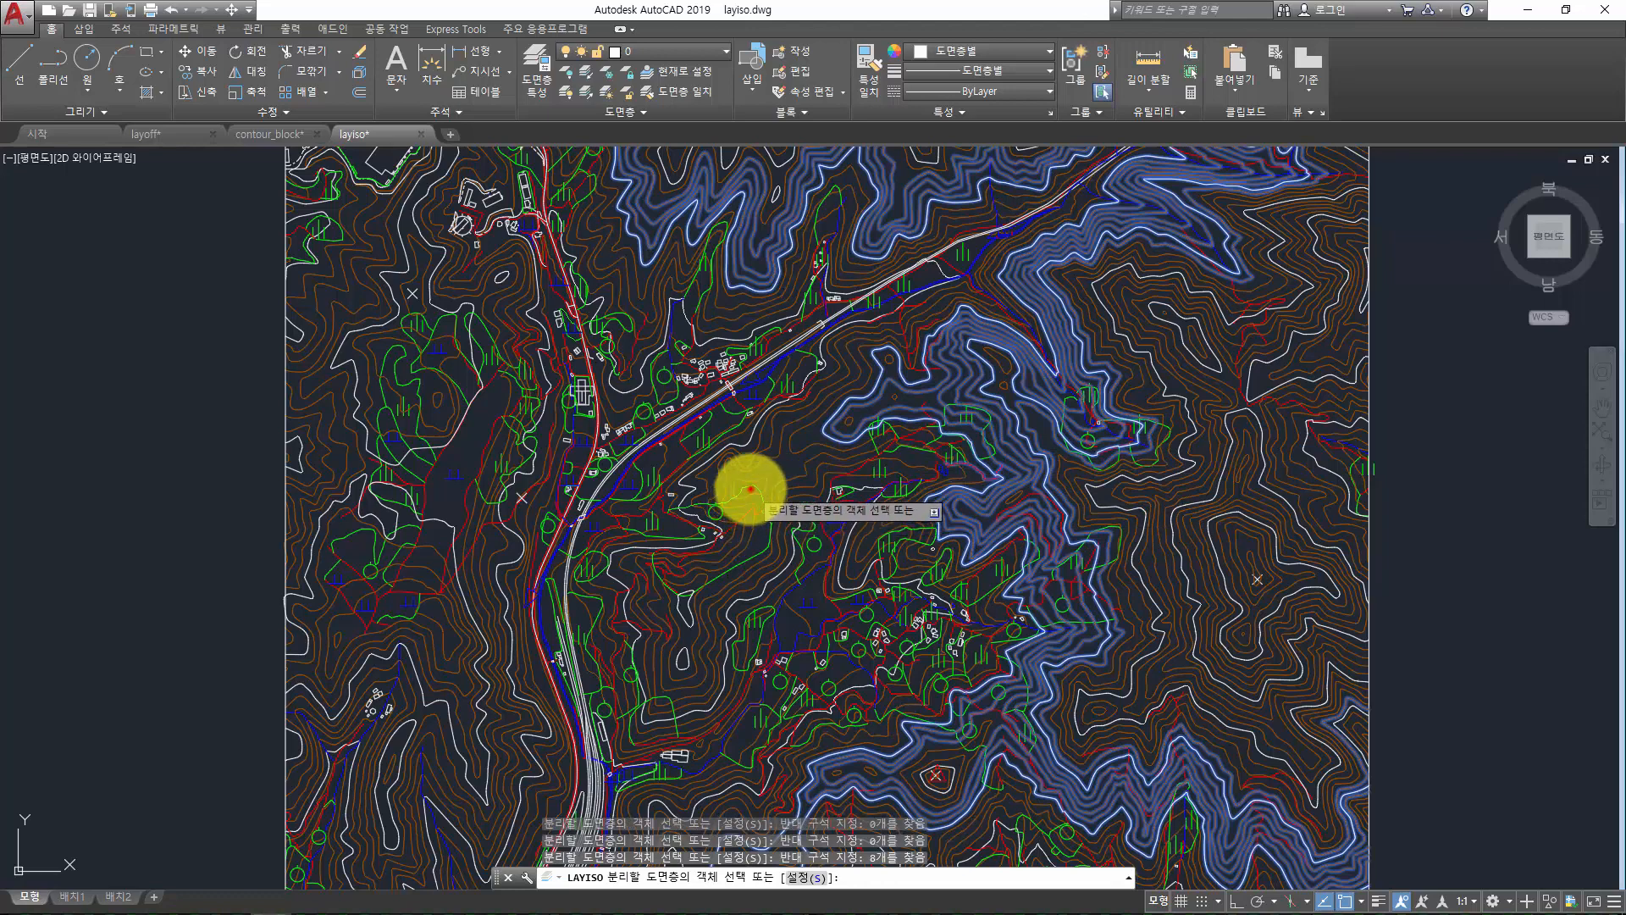
click(750, 489)
click(727, 511)
click(716, 531)
click(674, 511)
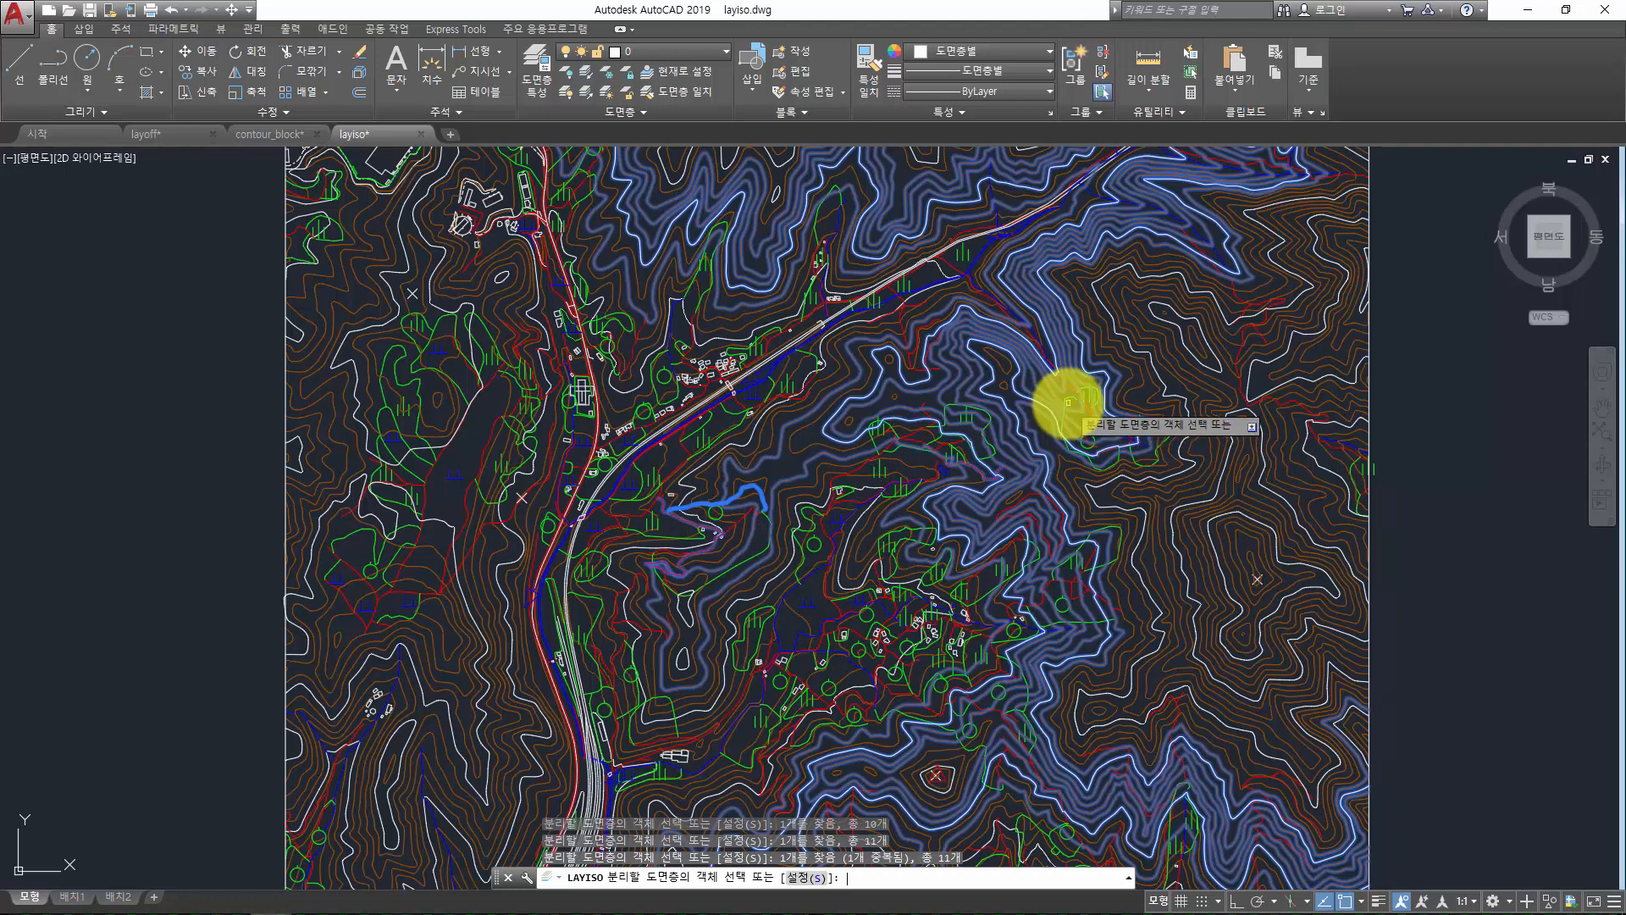
key(Return)
scroll(1064, 399, down, 2)
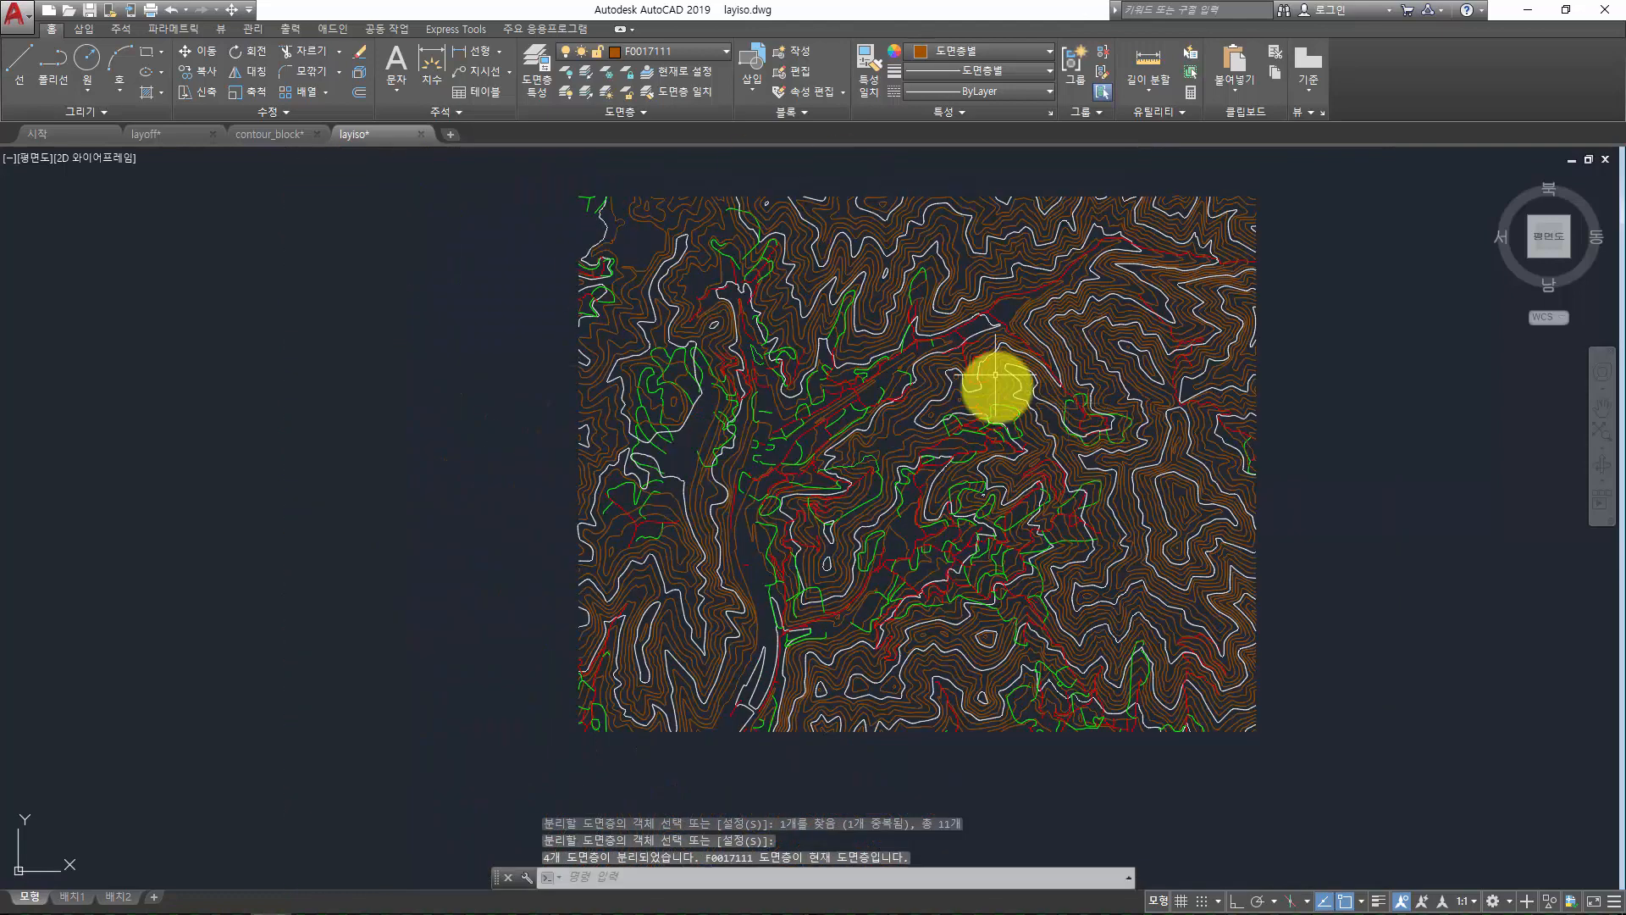
Examine the layer list to check which layers are on or off
click(645, 52)
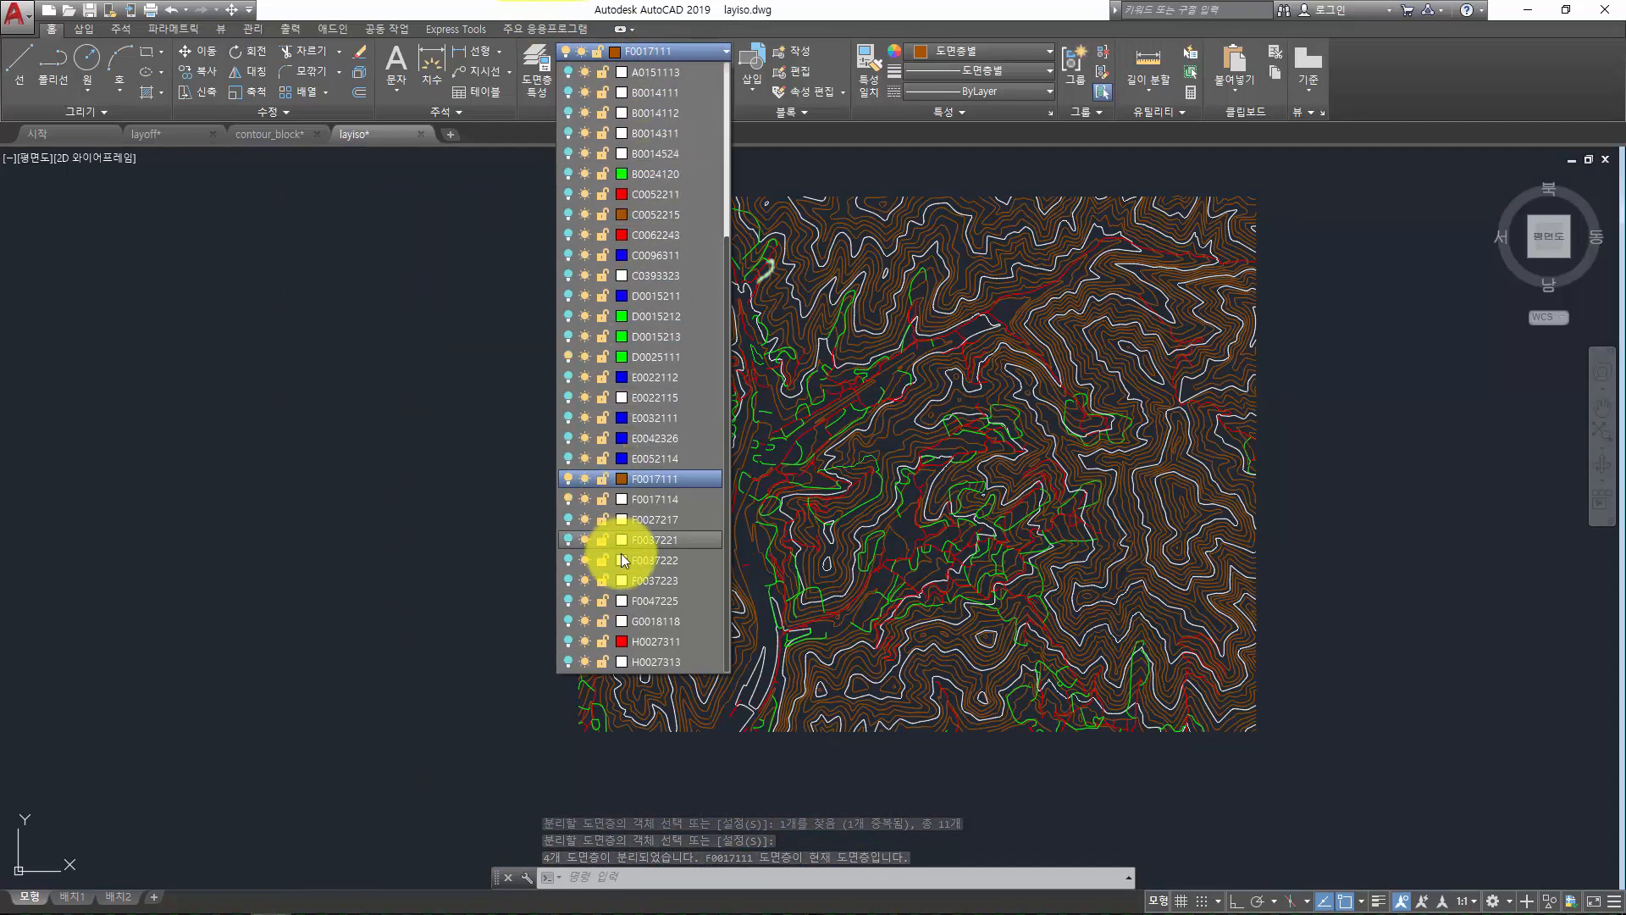
scroll(613, 483, up, 4)
scroll(604, 514, down, 4)
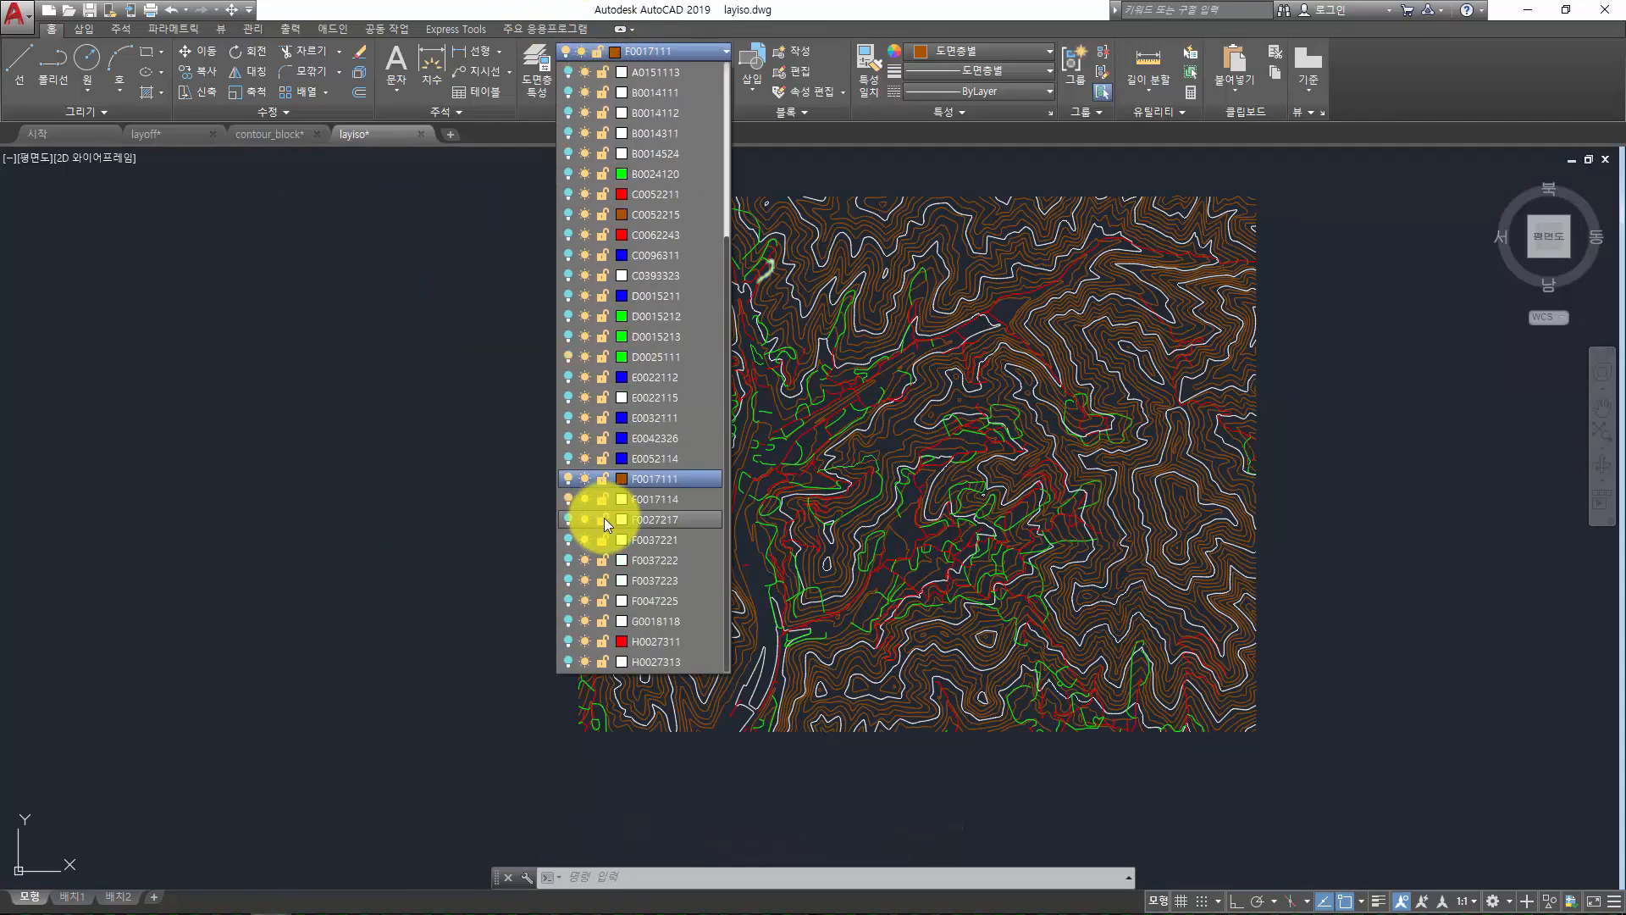
click(989, 435)
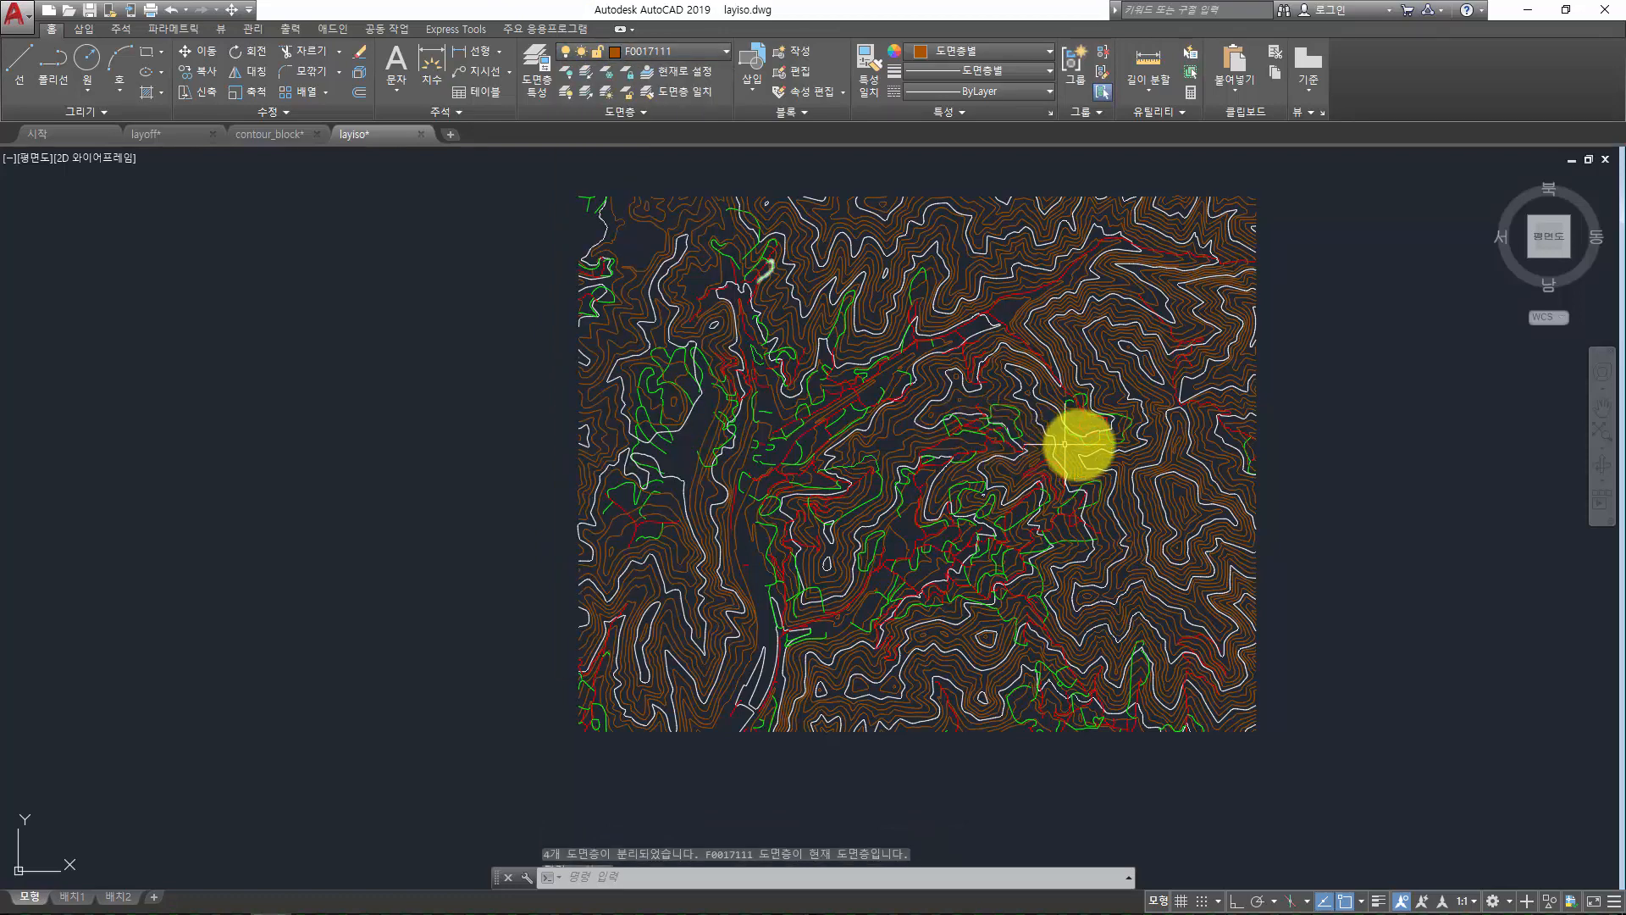
key(Escape)
key(Escape)
key(Escape)
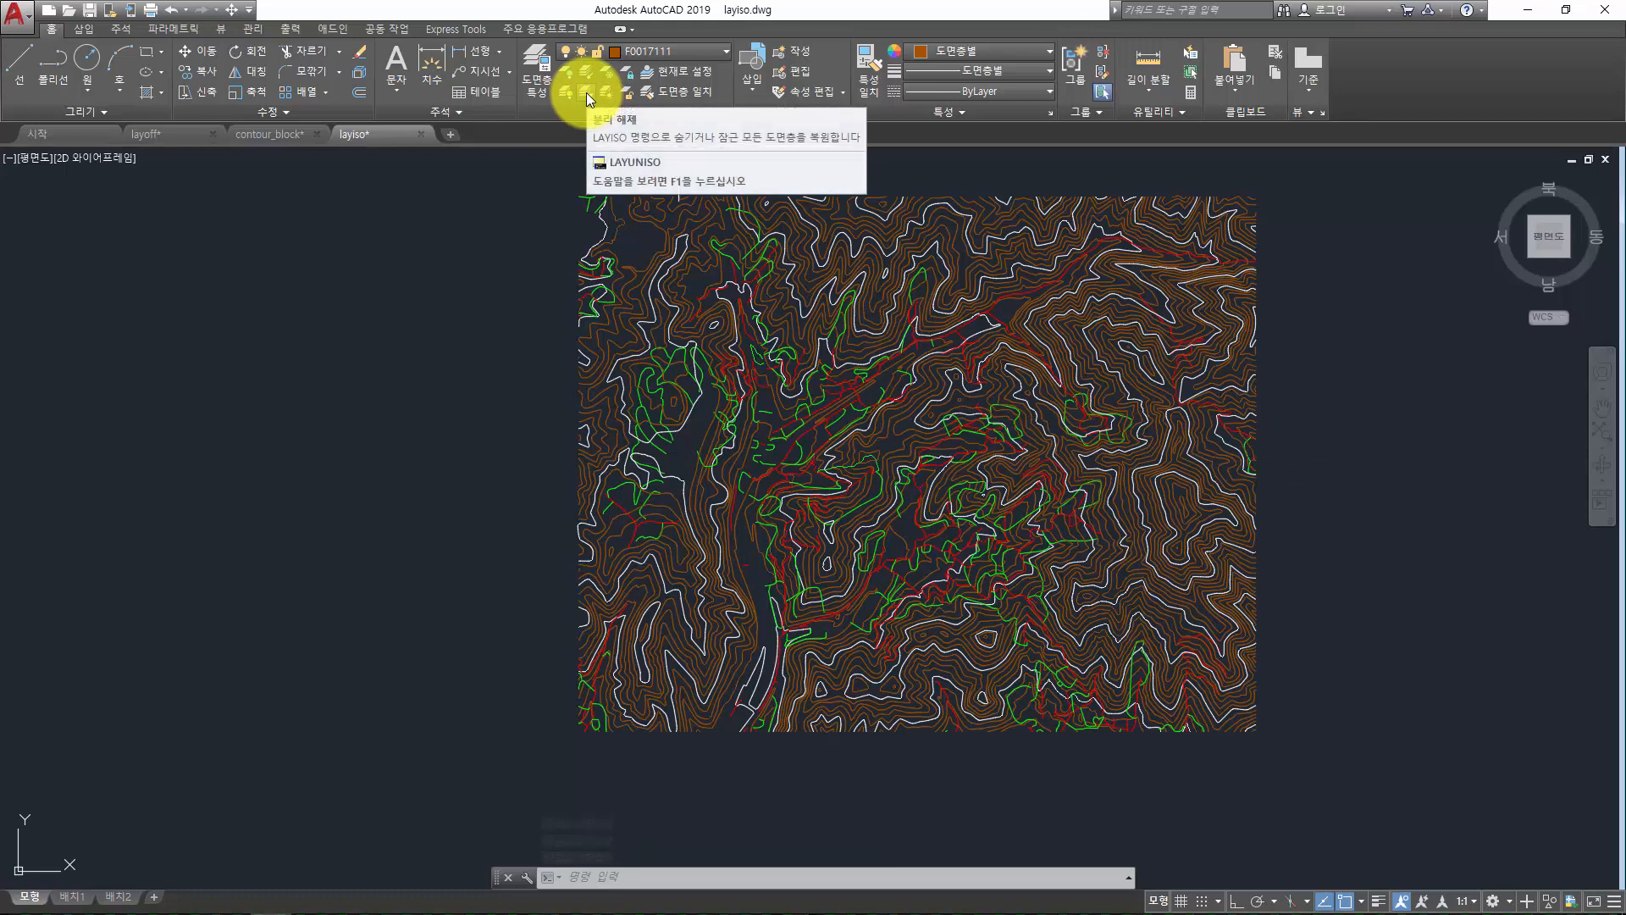
Try restoring the isolated layers with LAYUNISO and undo the restoration
text(LAYun)
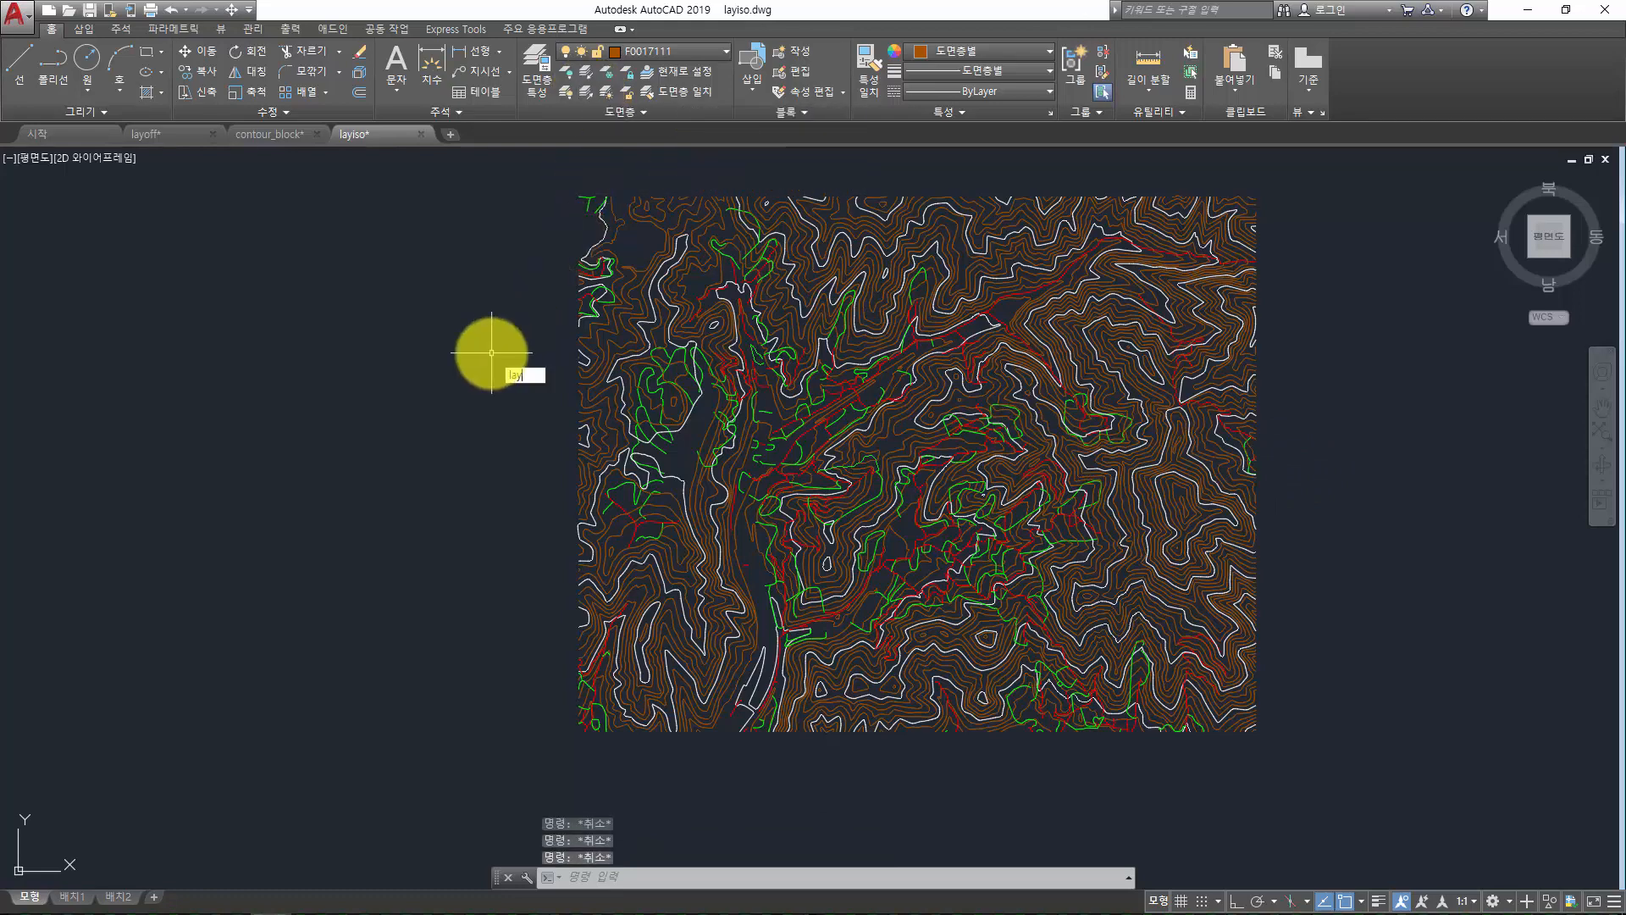
text(iso)
key(Return)
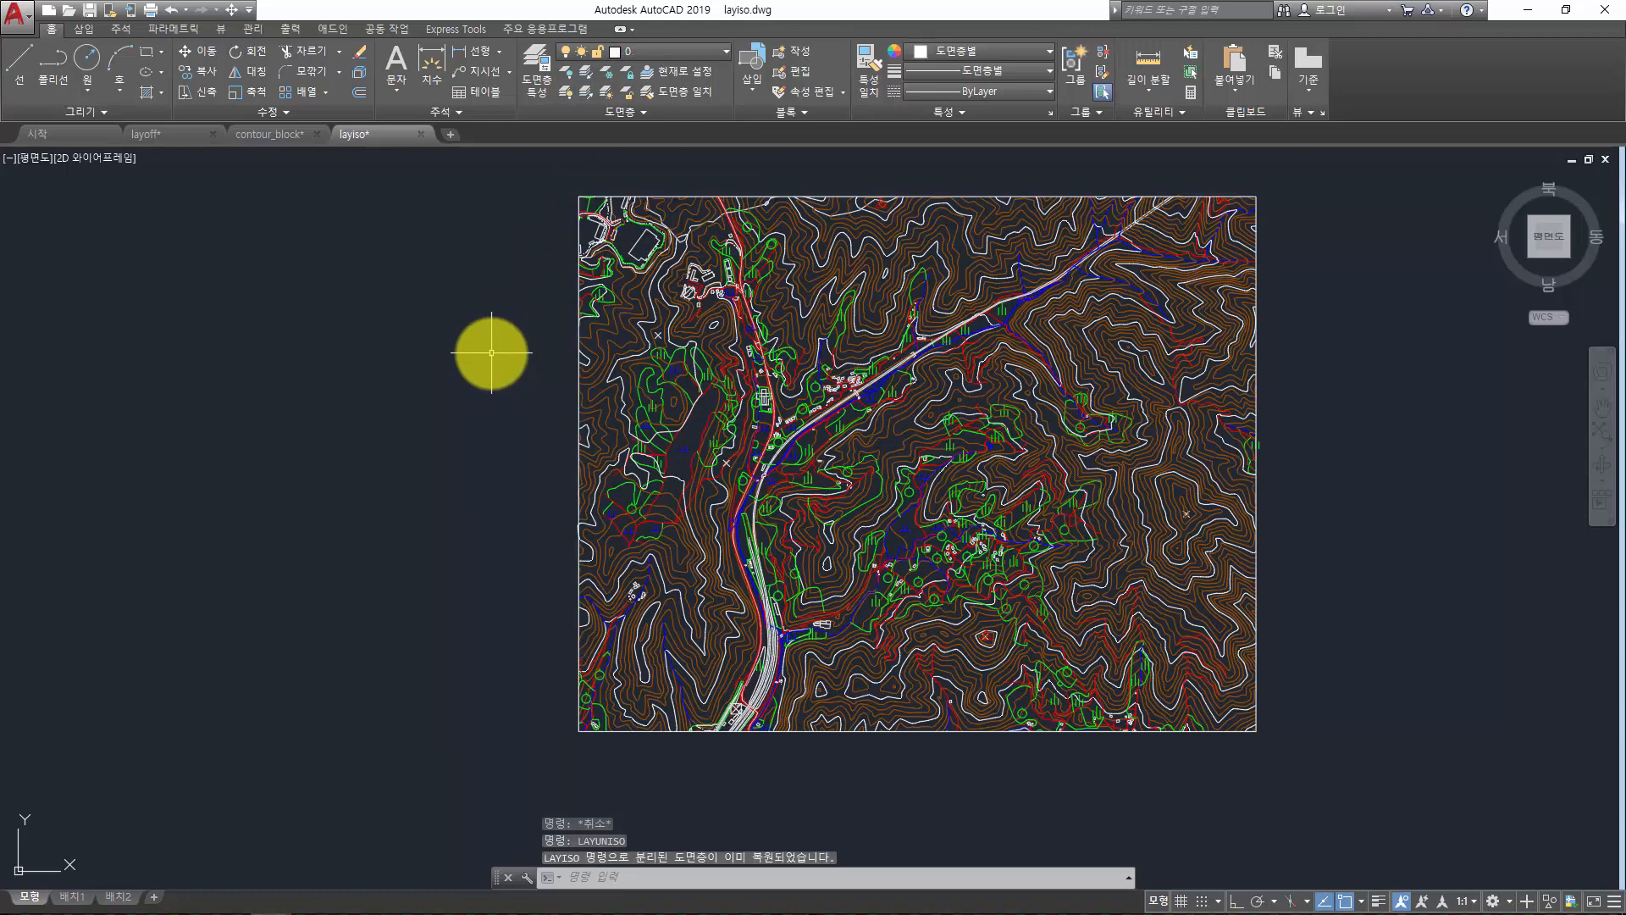
key(ctrl+z)
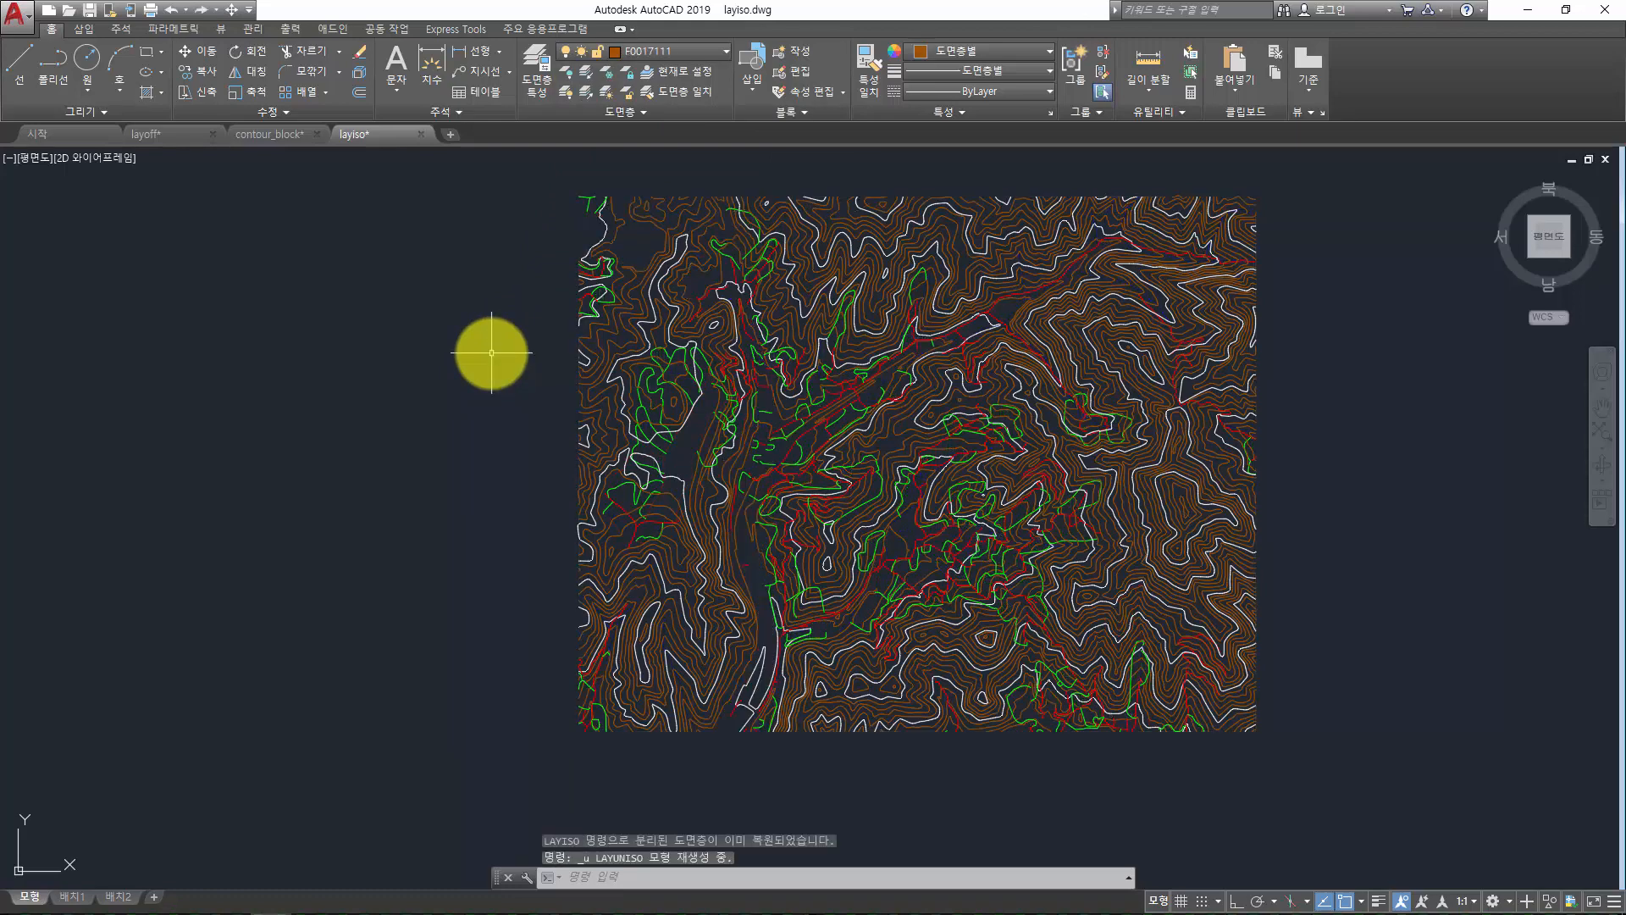
Turn on all layers of the map drawing with LAYON
text(layon)
key(Return)
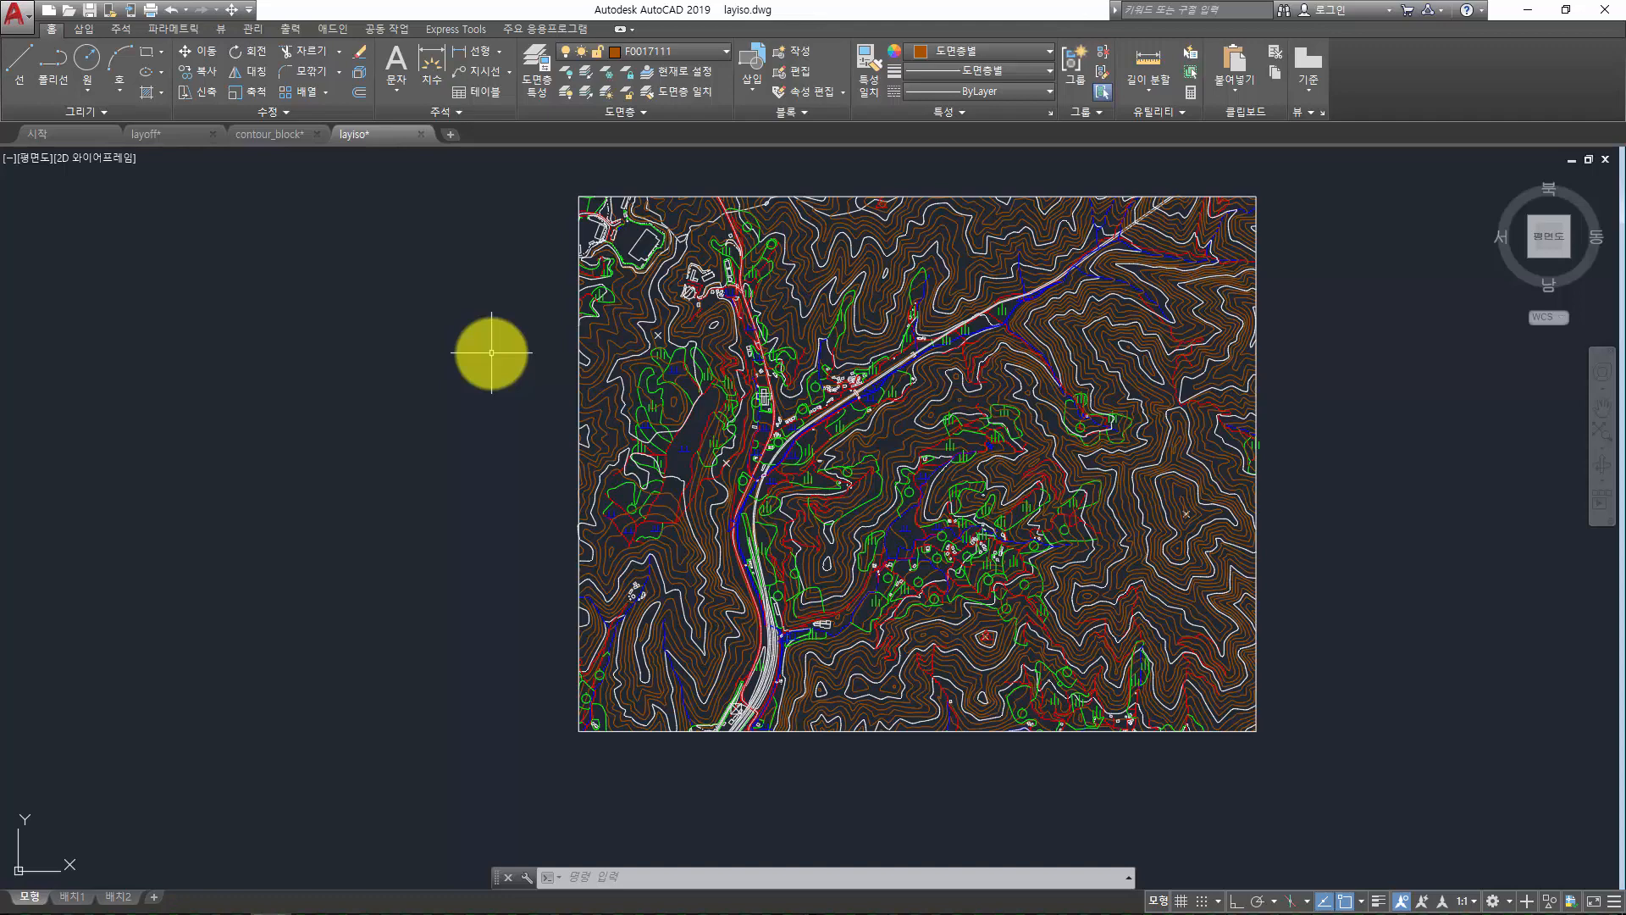
key(Escape)
key(Escape)
Start LAYISO and set non-isolated layers to Lock and fade, accepting the default fade value of 50
text(LAYISO)
key(Return)
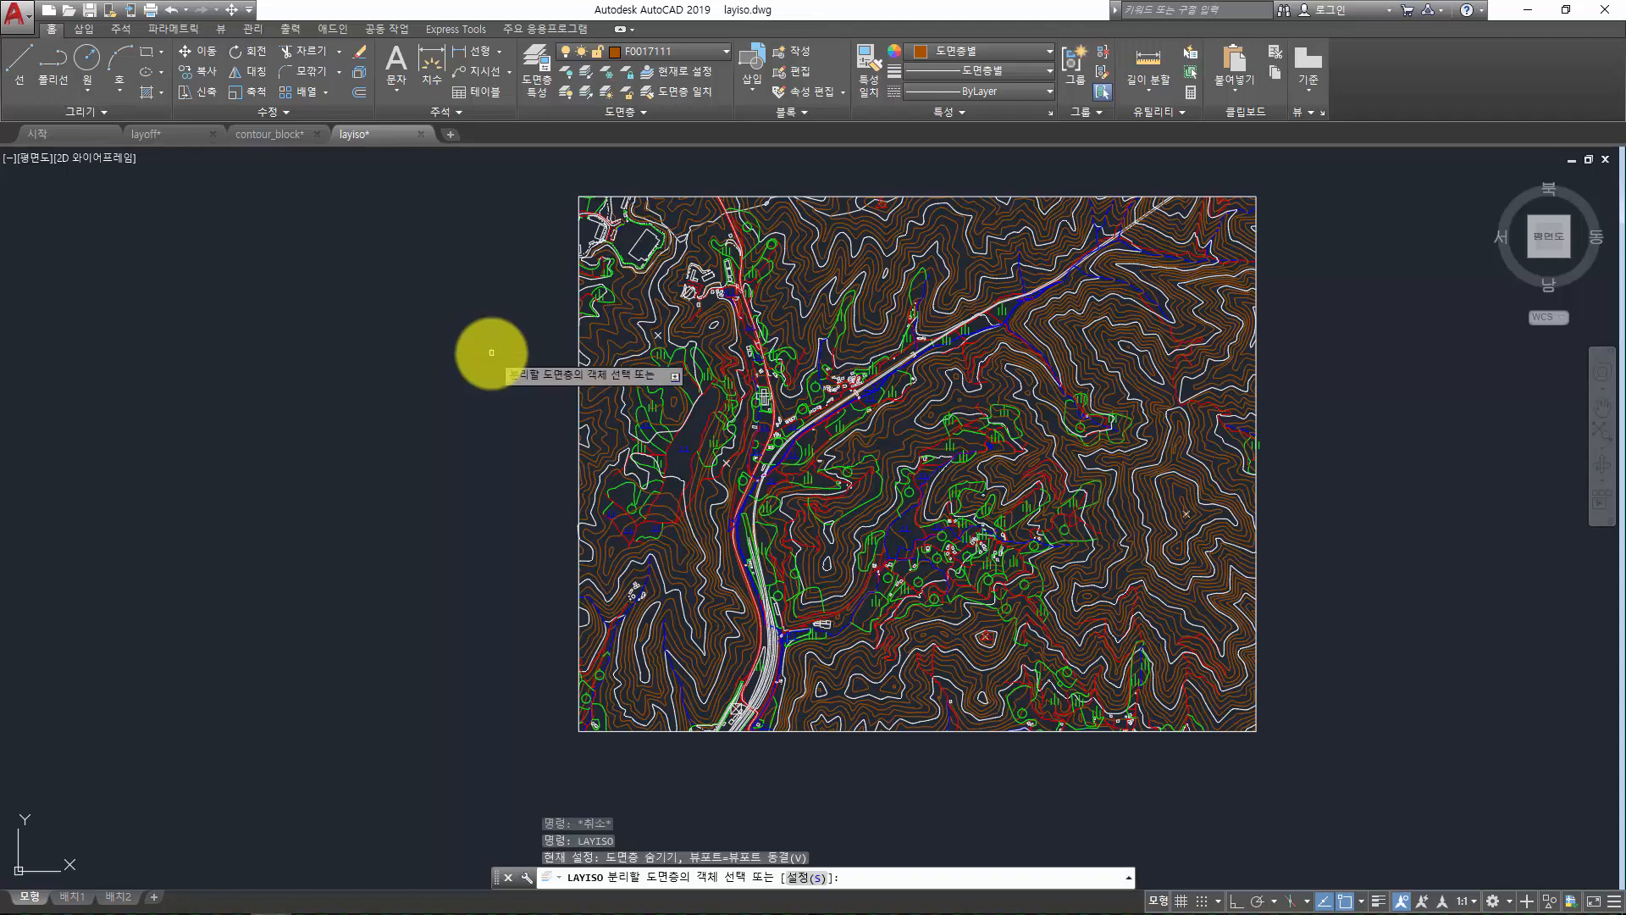
click(803, 877)
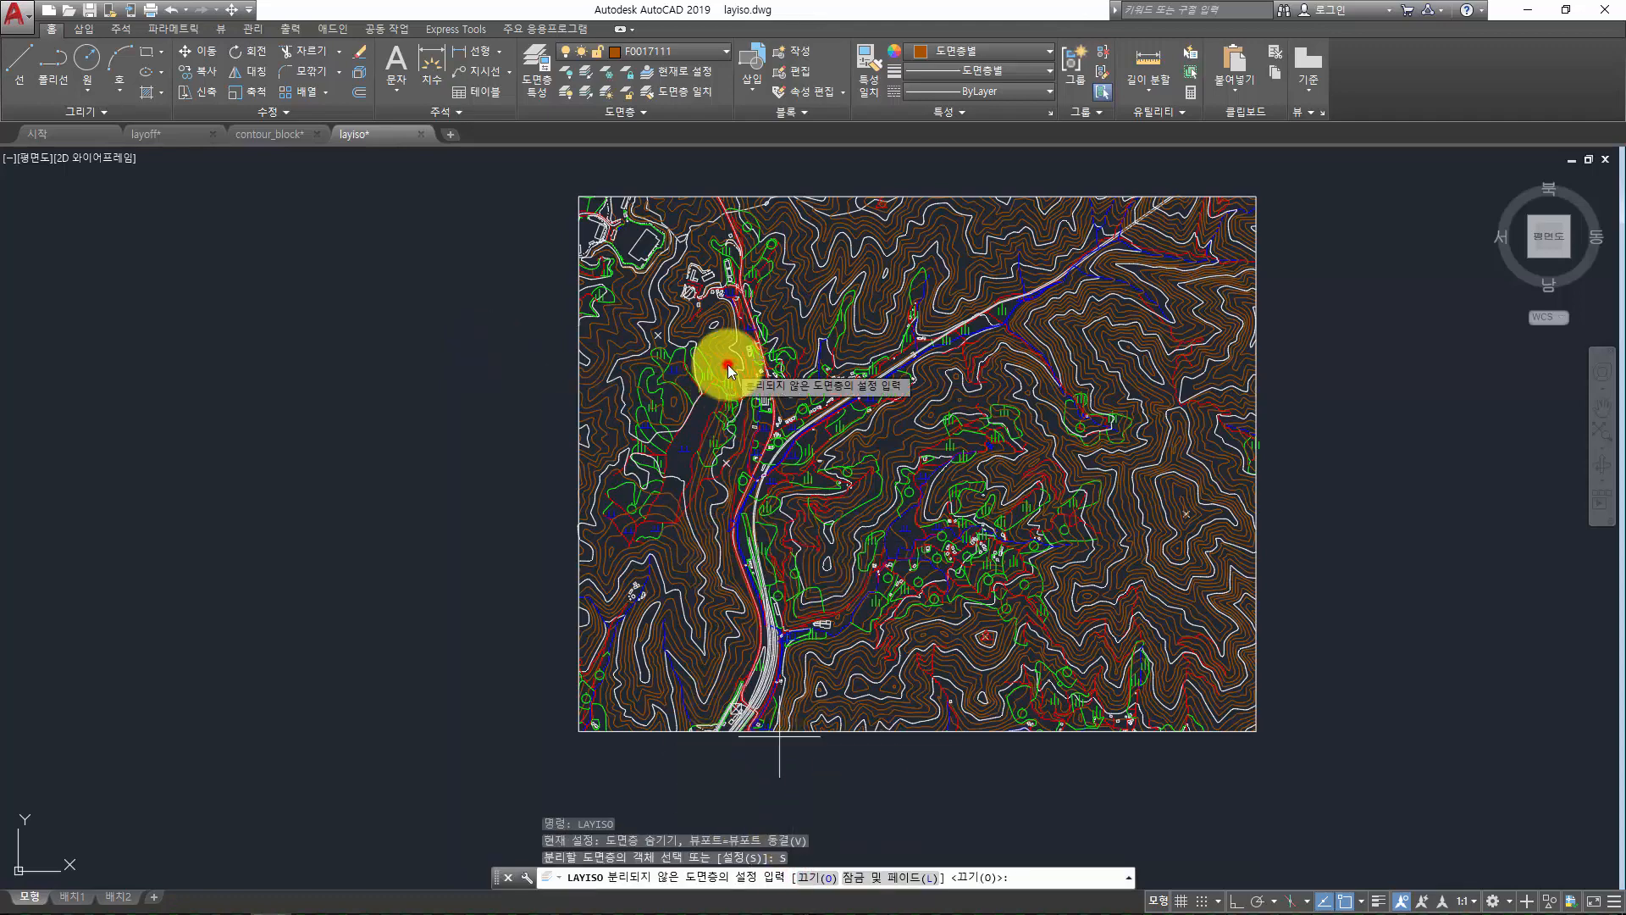
key(Down)
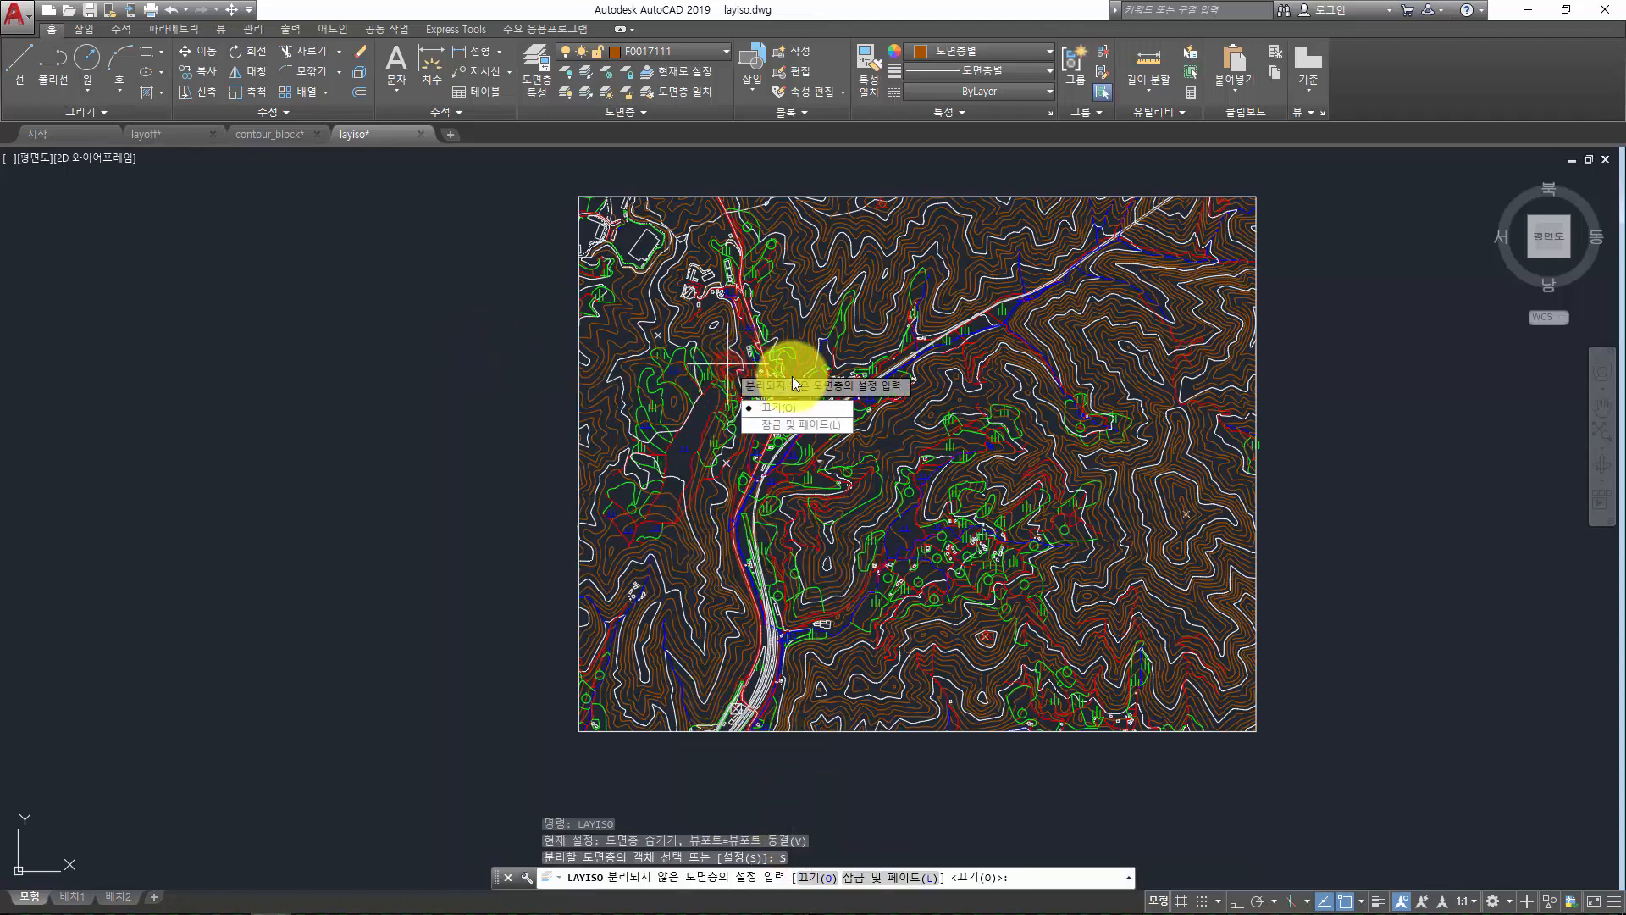
click(808, 425)
key(Return)
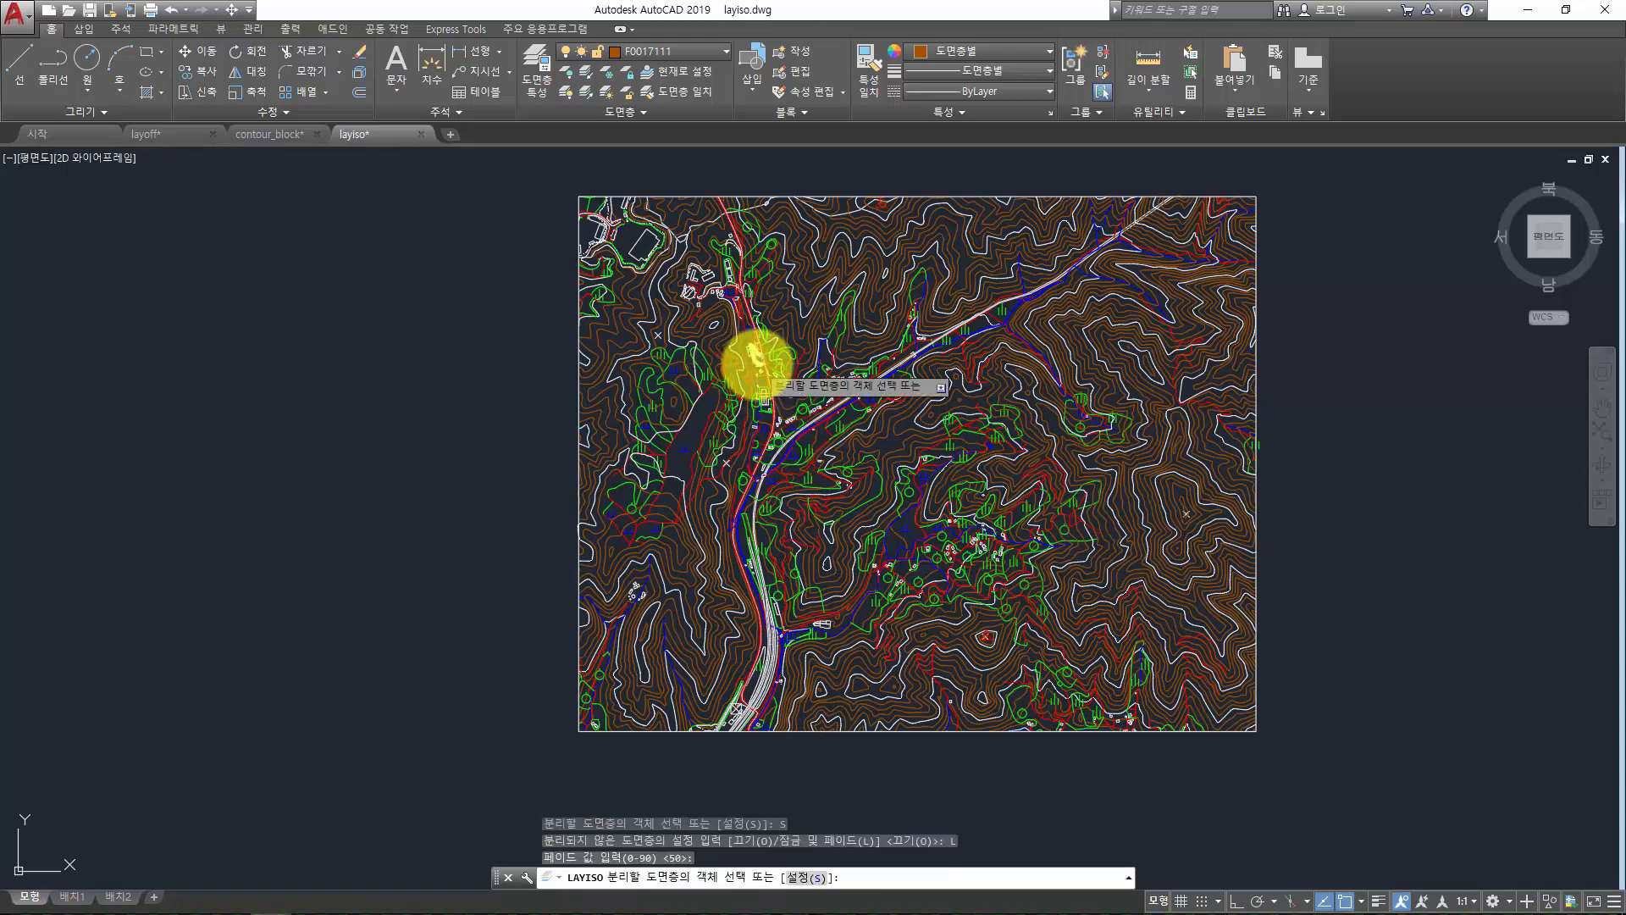
Select objects with a crossing window over the map's upper-right edge and isolate their layers
click(1300, 296)
click(1098, 399)
key(Return)
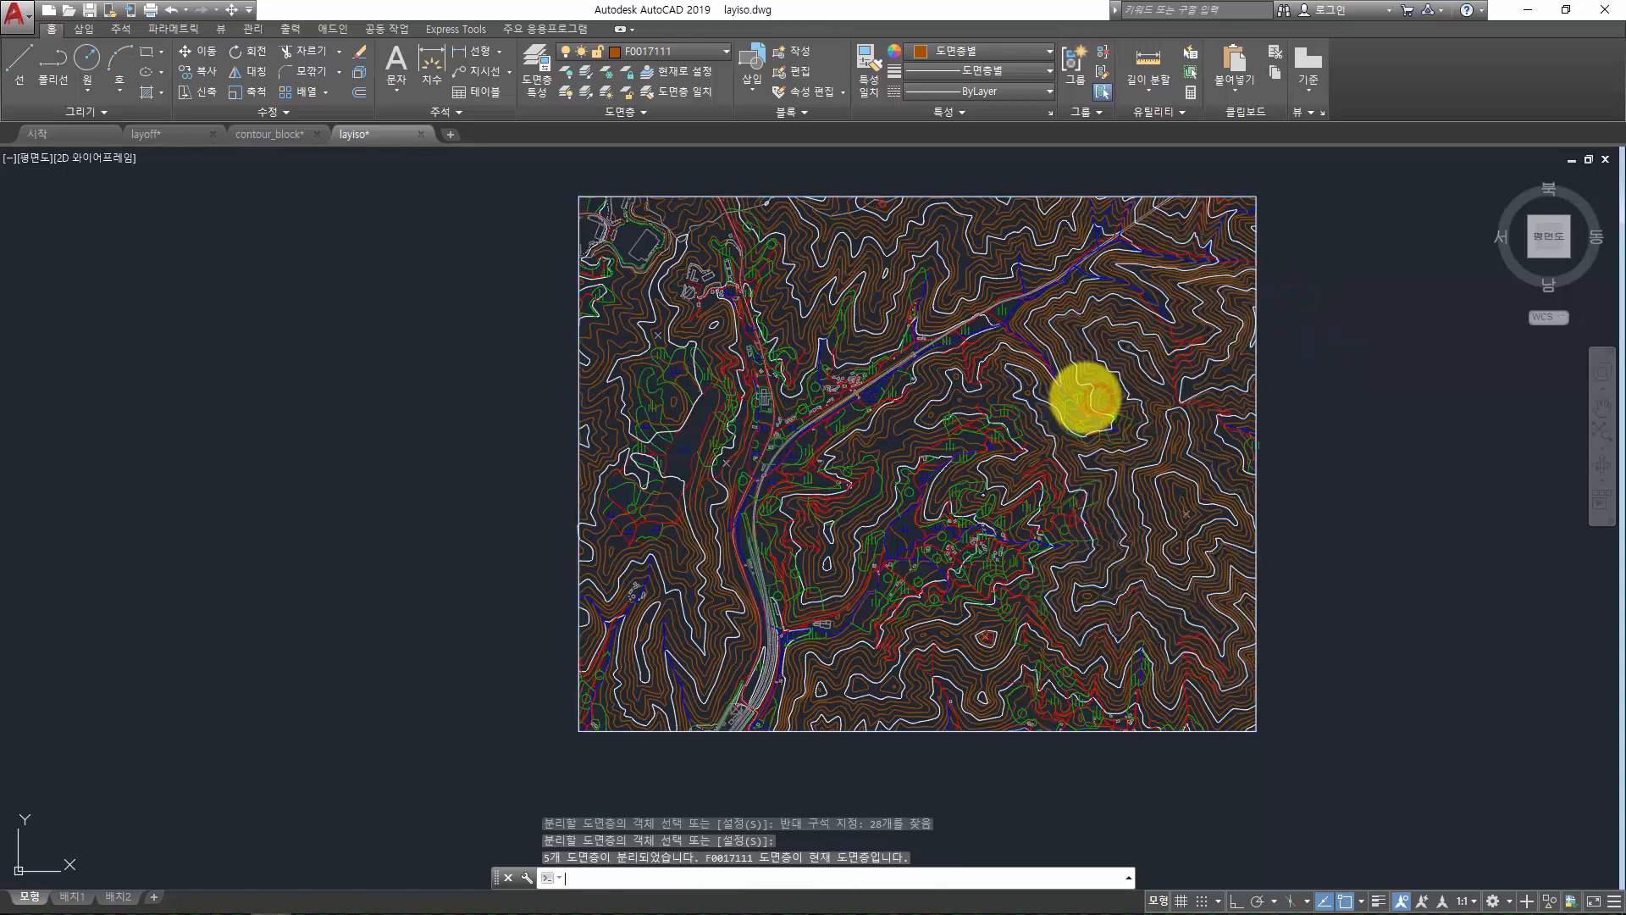
Try selecting the faded green lines near the road to check that their layers are locked
scroll(862, 437, up, 5)
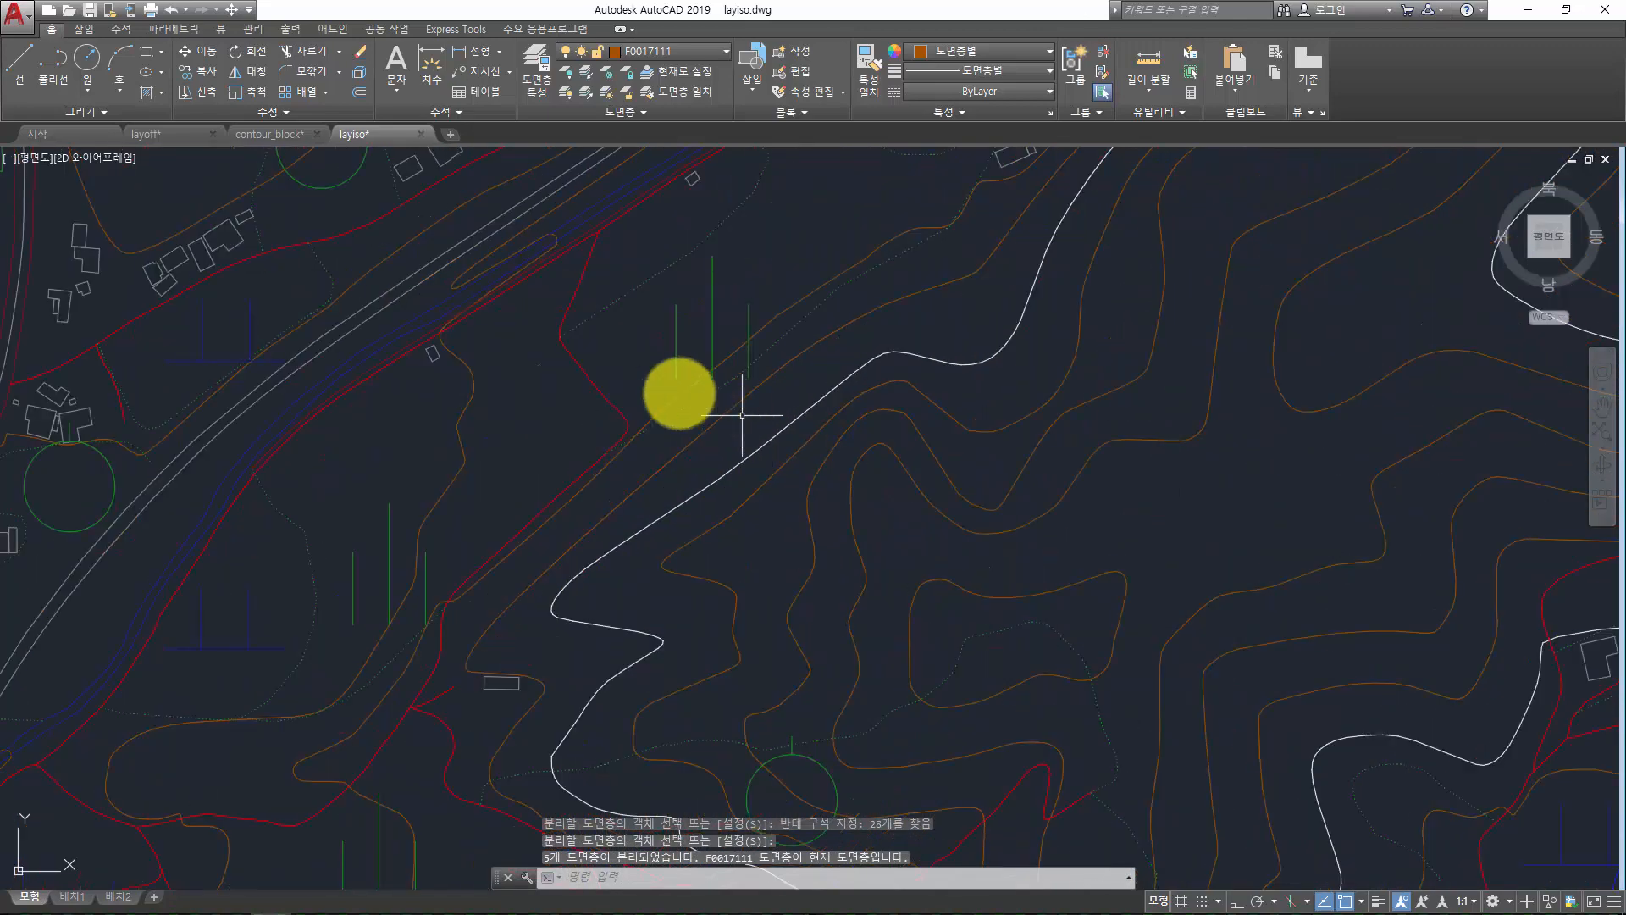
click(551, 388)
key(Escape)
click(691, 281)
click(688, 275)
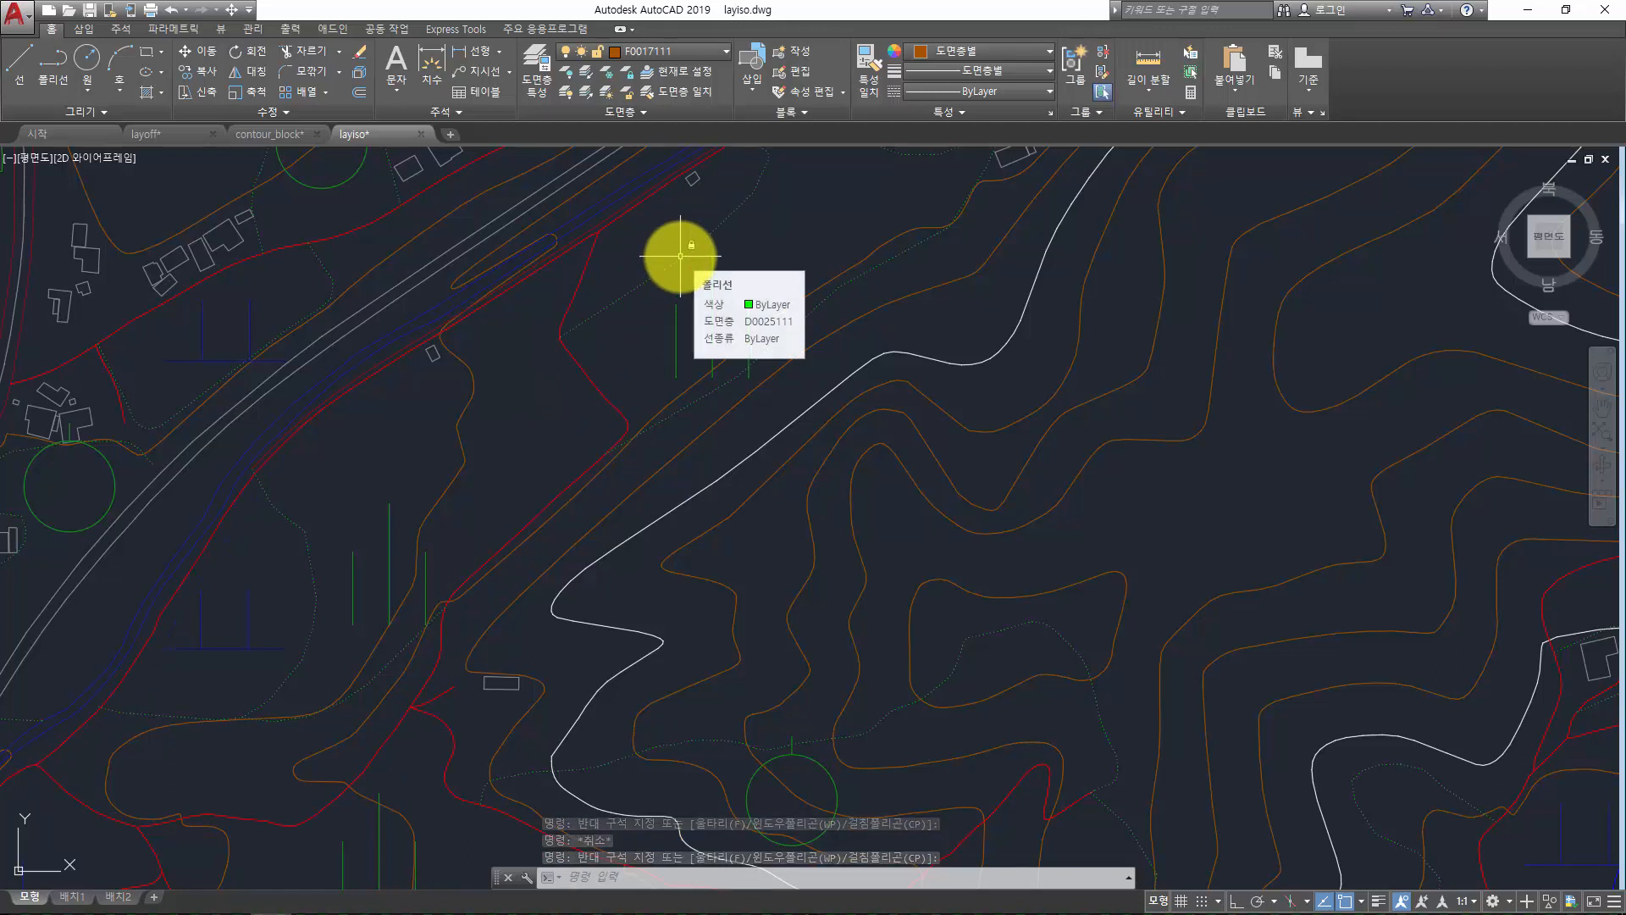
key(Escape)
key(Escape)
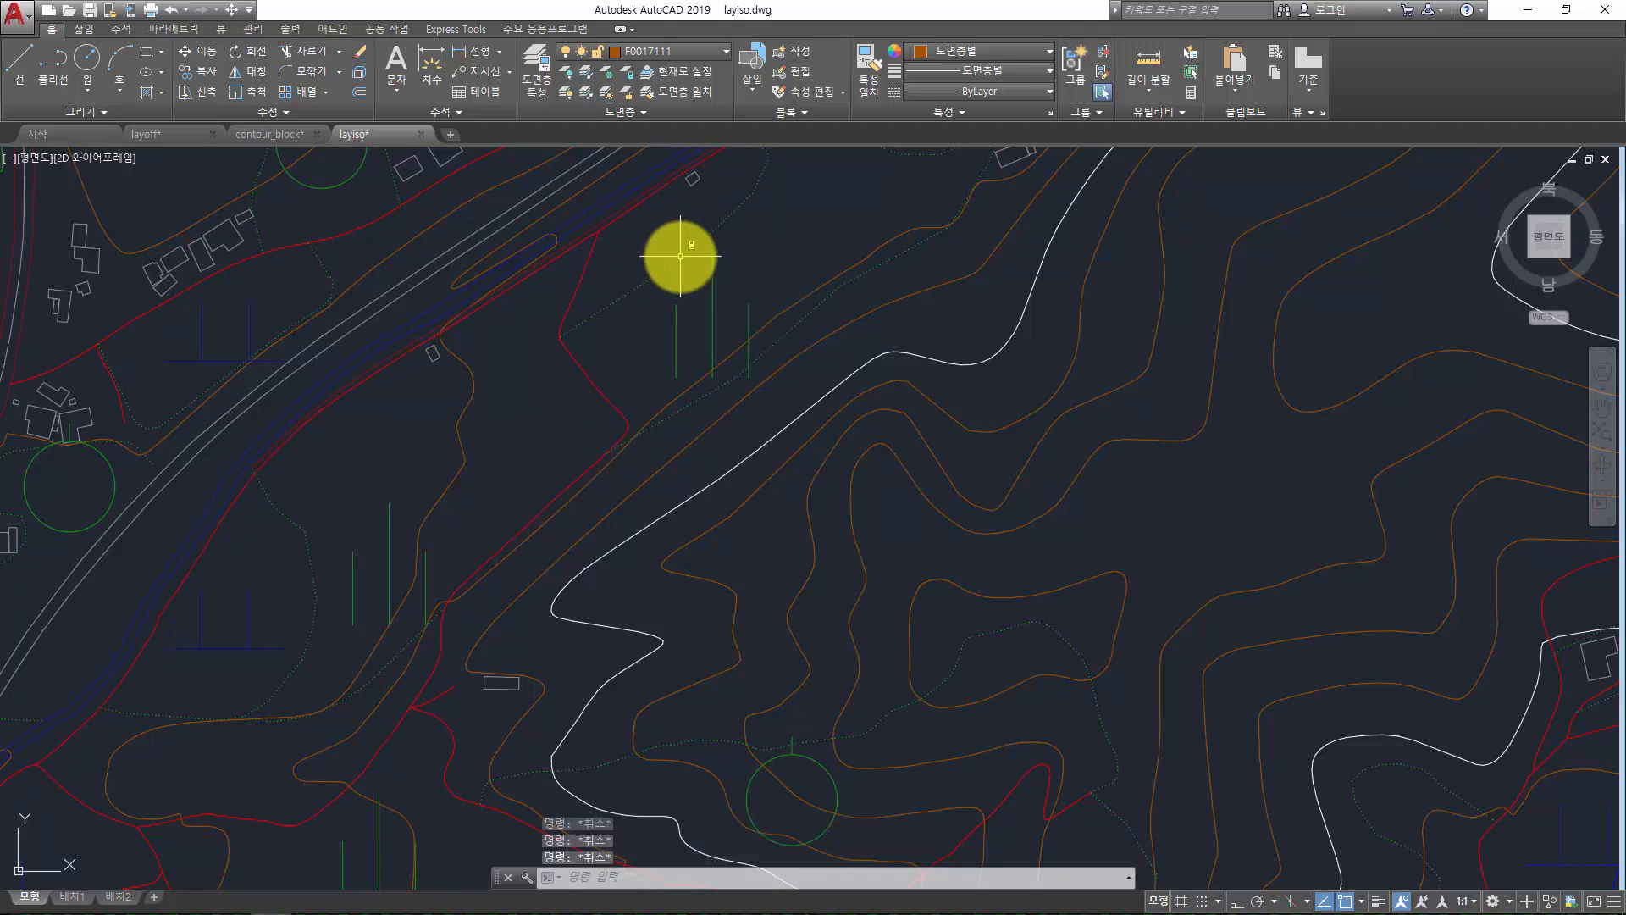
Open the layer properties list and examine the lock status of the layers
click(551, 78)
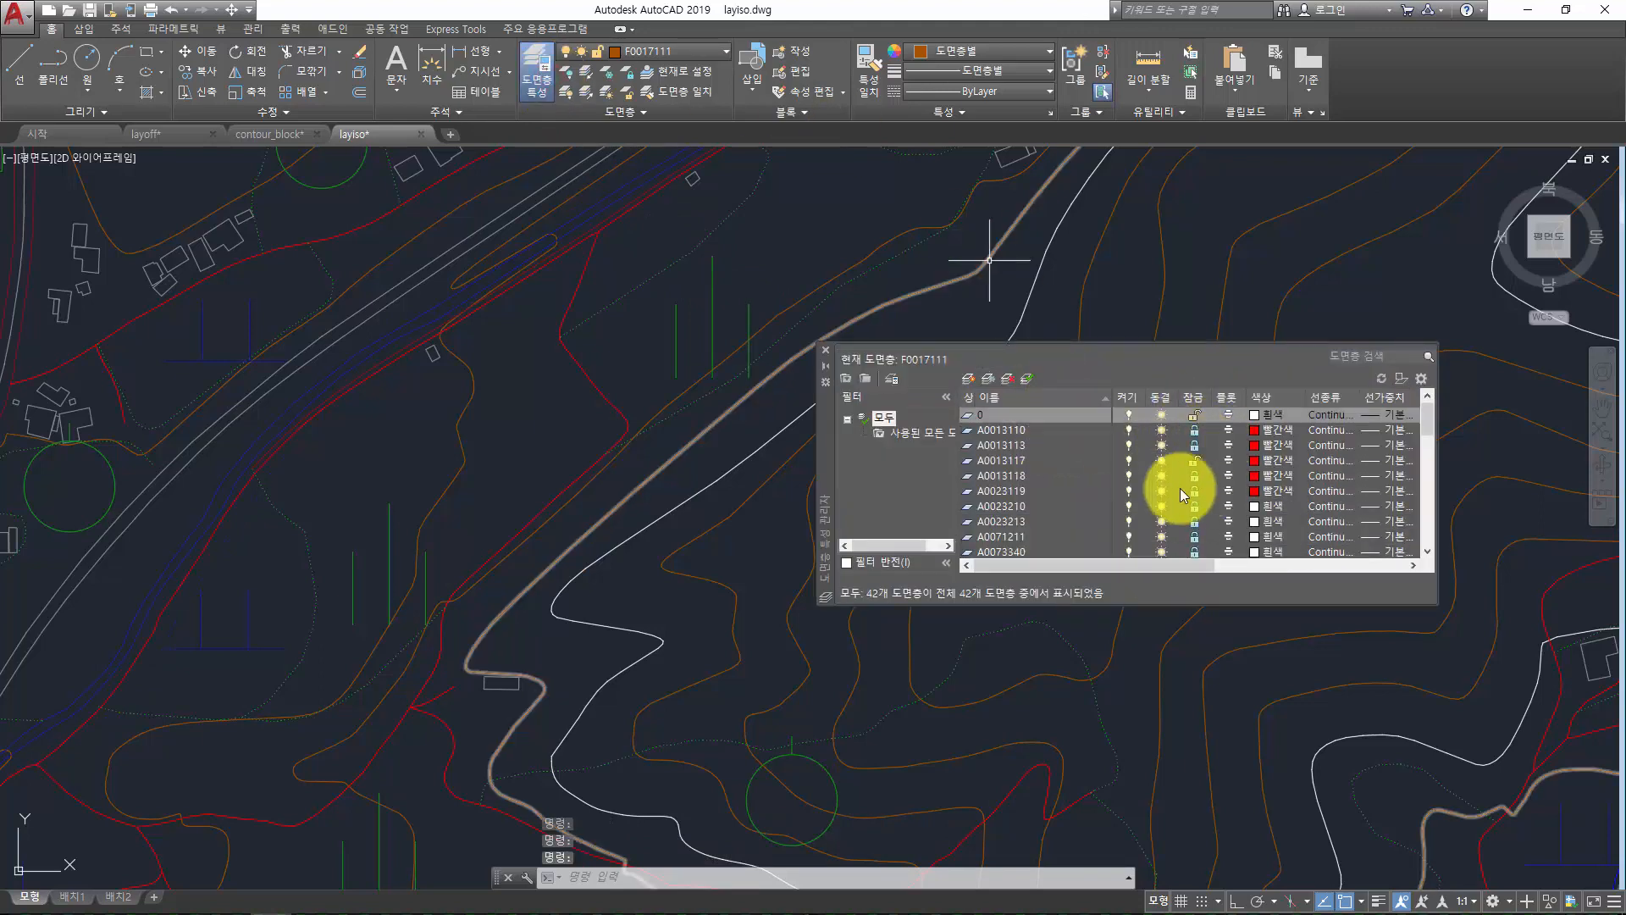
click(1193, 415)
click(762, 244)
key(Escape)
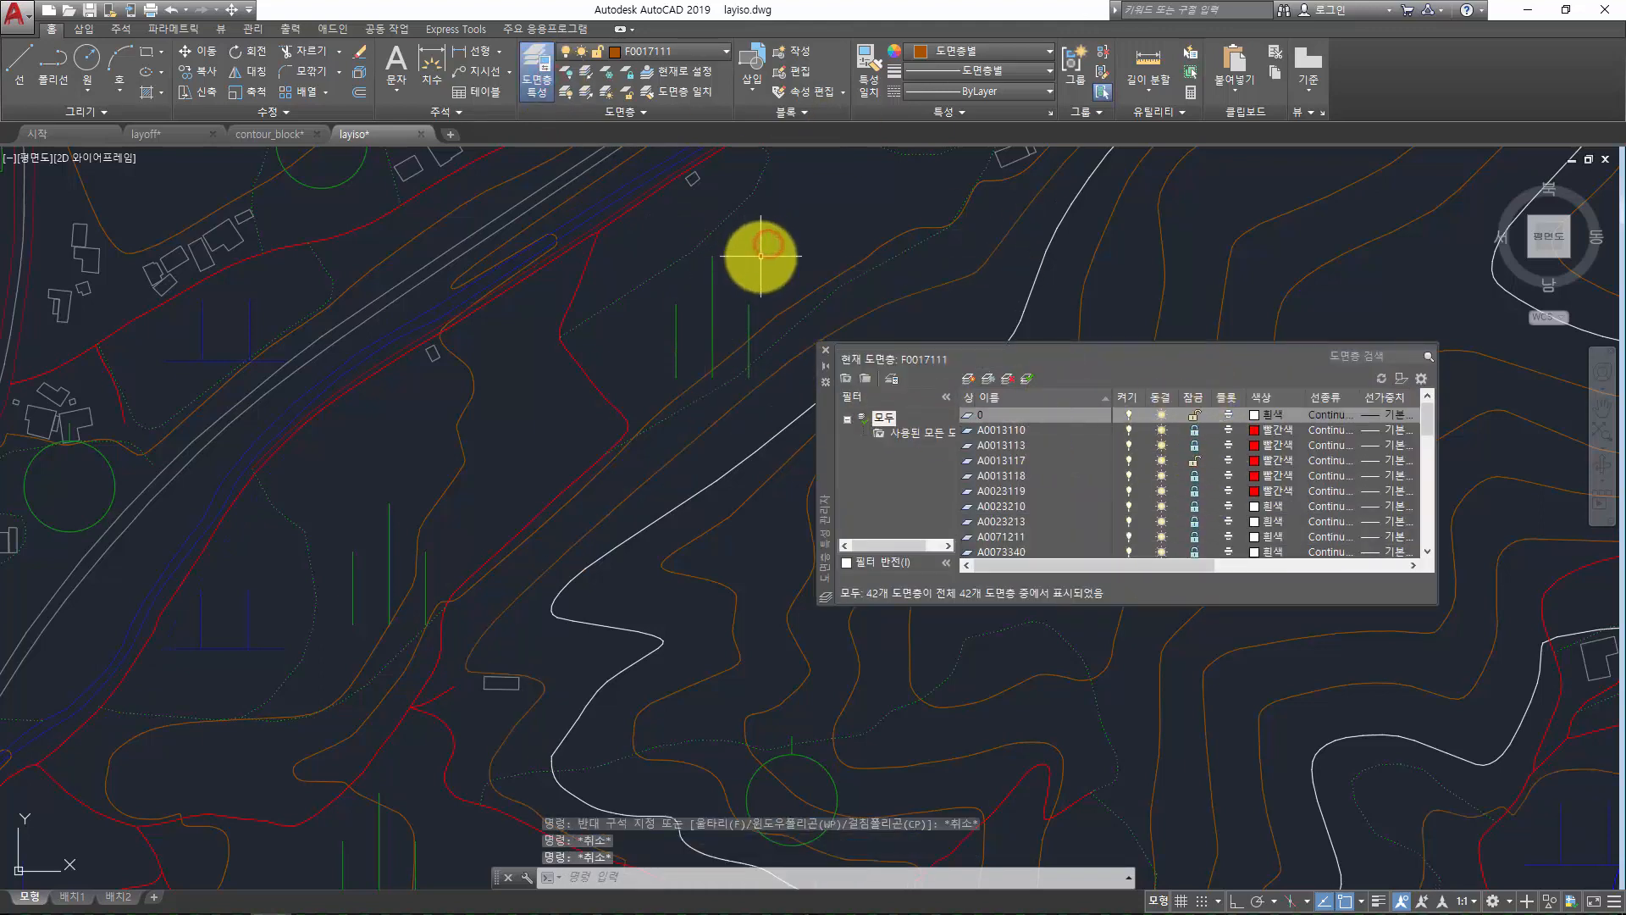
Run LAYON for all layers, and restore the locked and faded layers with LAYUNISO
text(LAYON)
key(Return)
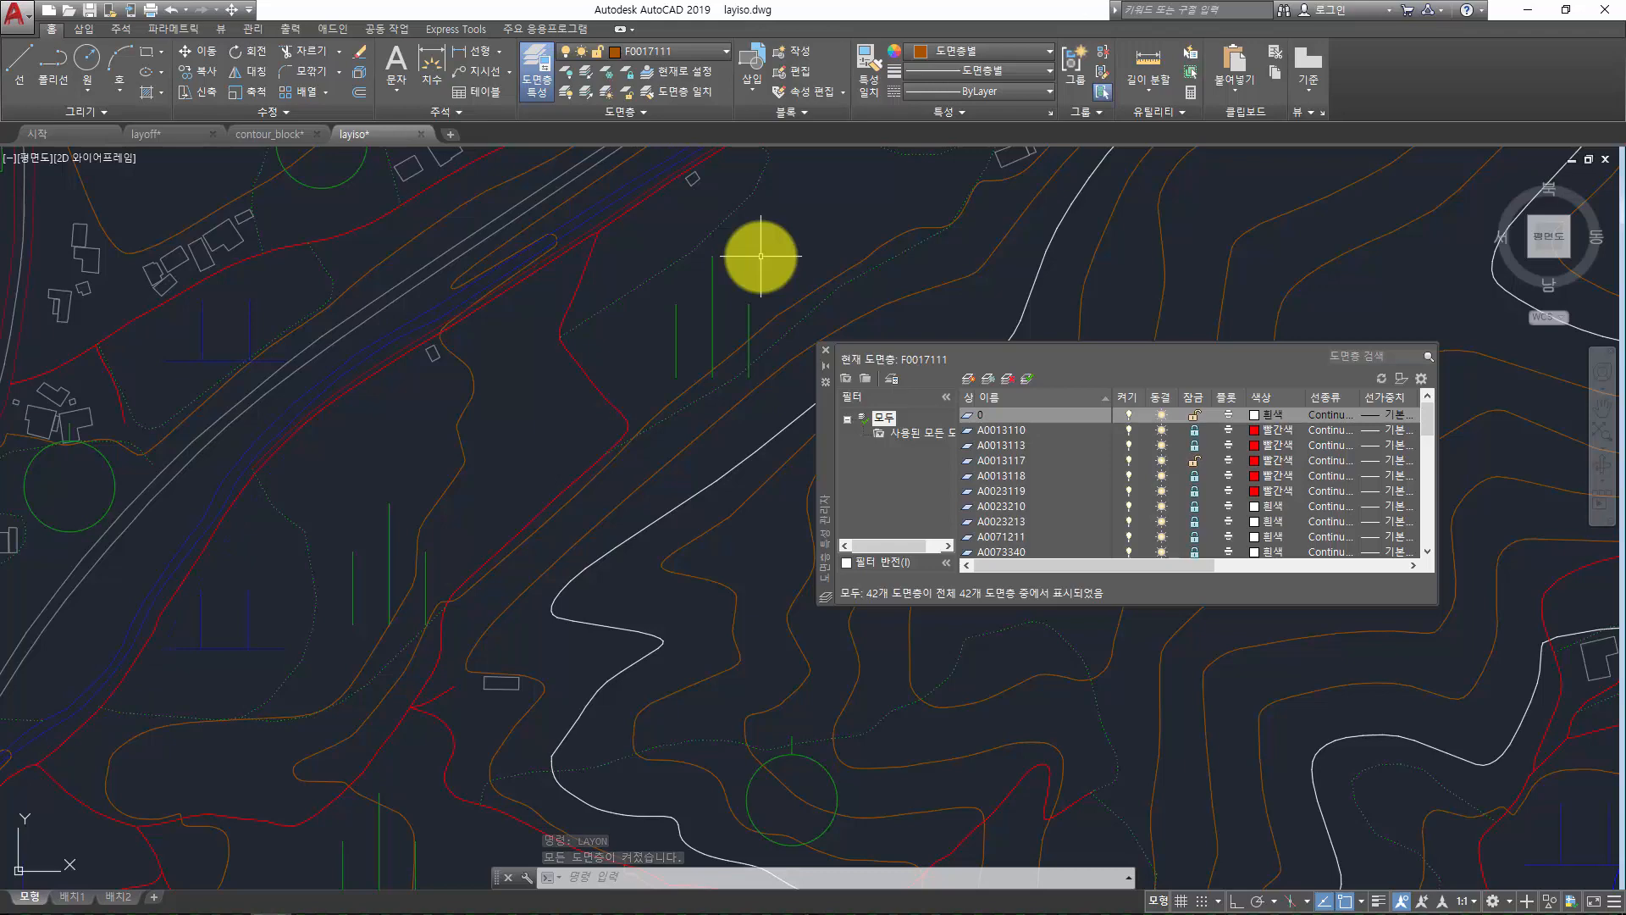
text(LAYun)
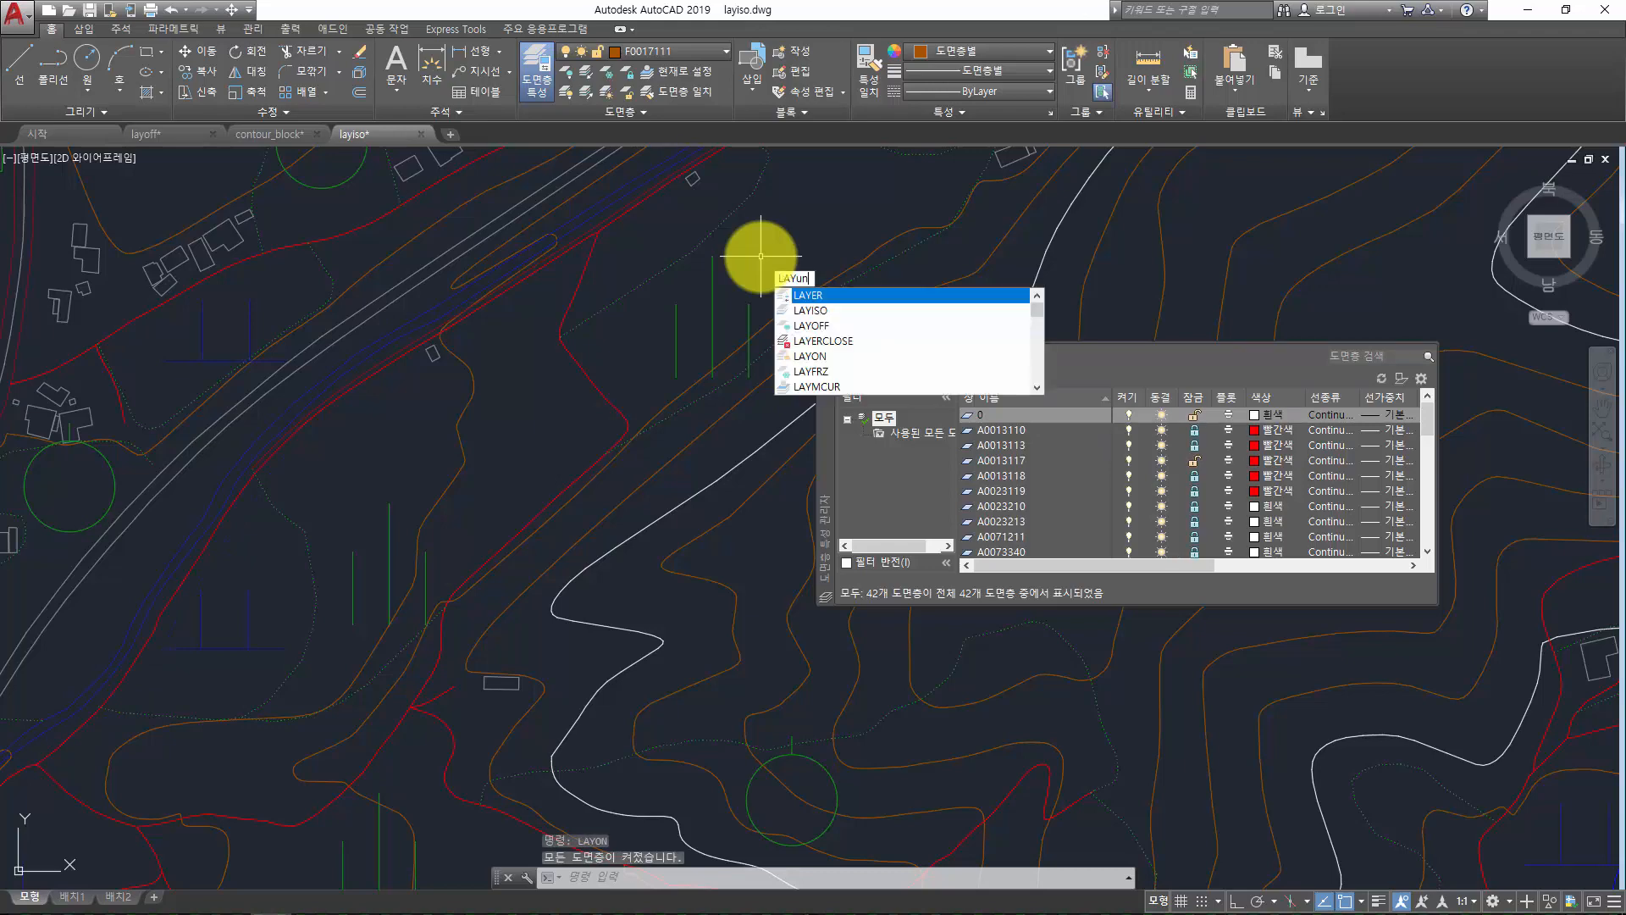
text(iso)
key(Return)
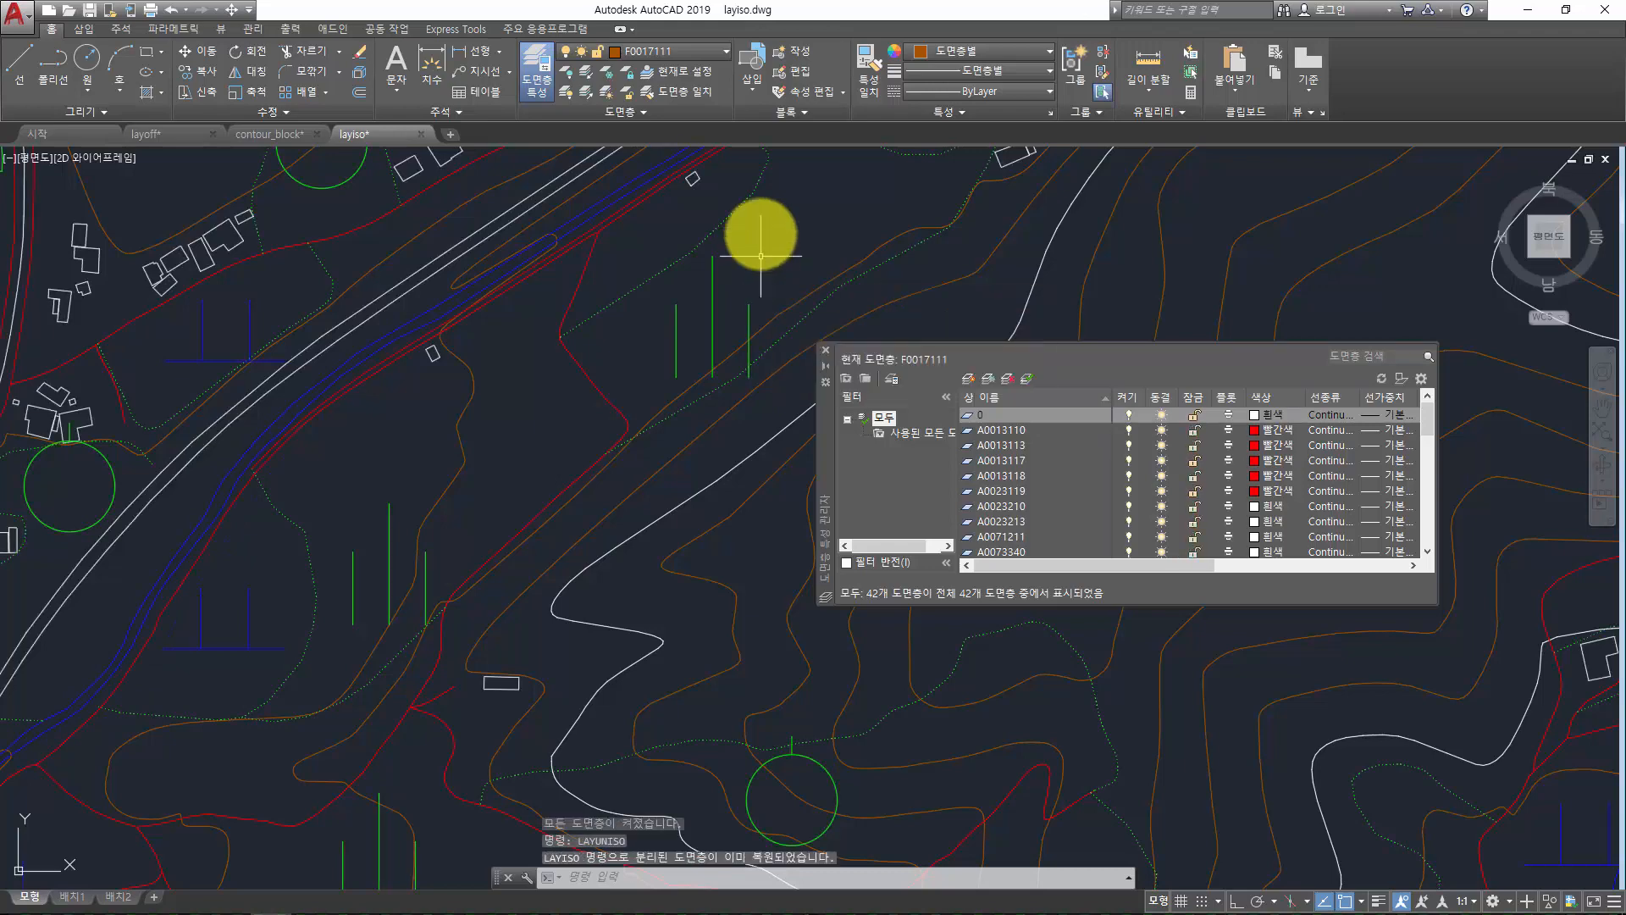
key(Escape)
key(Escape)
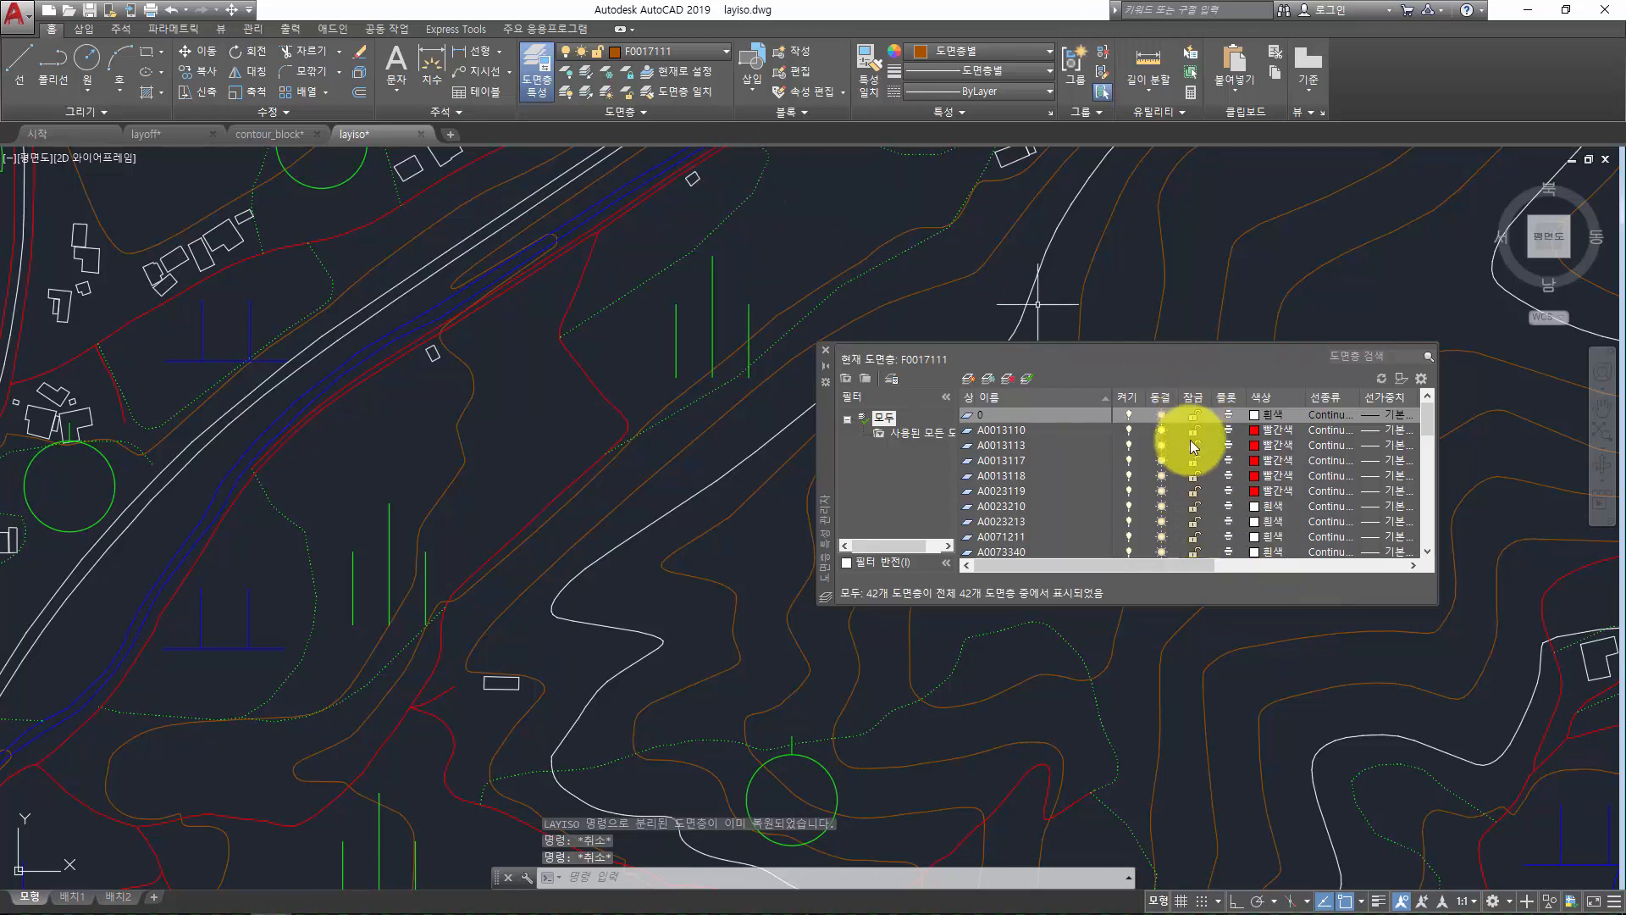
Lock the brown contour layer F0017111 by picking one of its lines with LAYLCK
click(630, 73)
scroll(708, 320, down, 6)
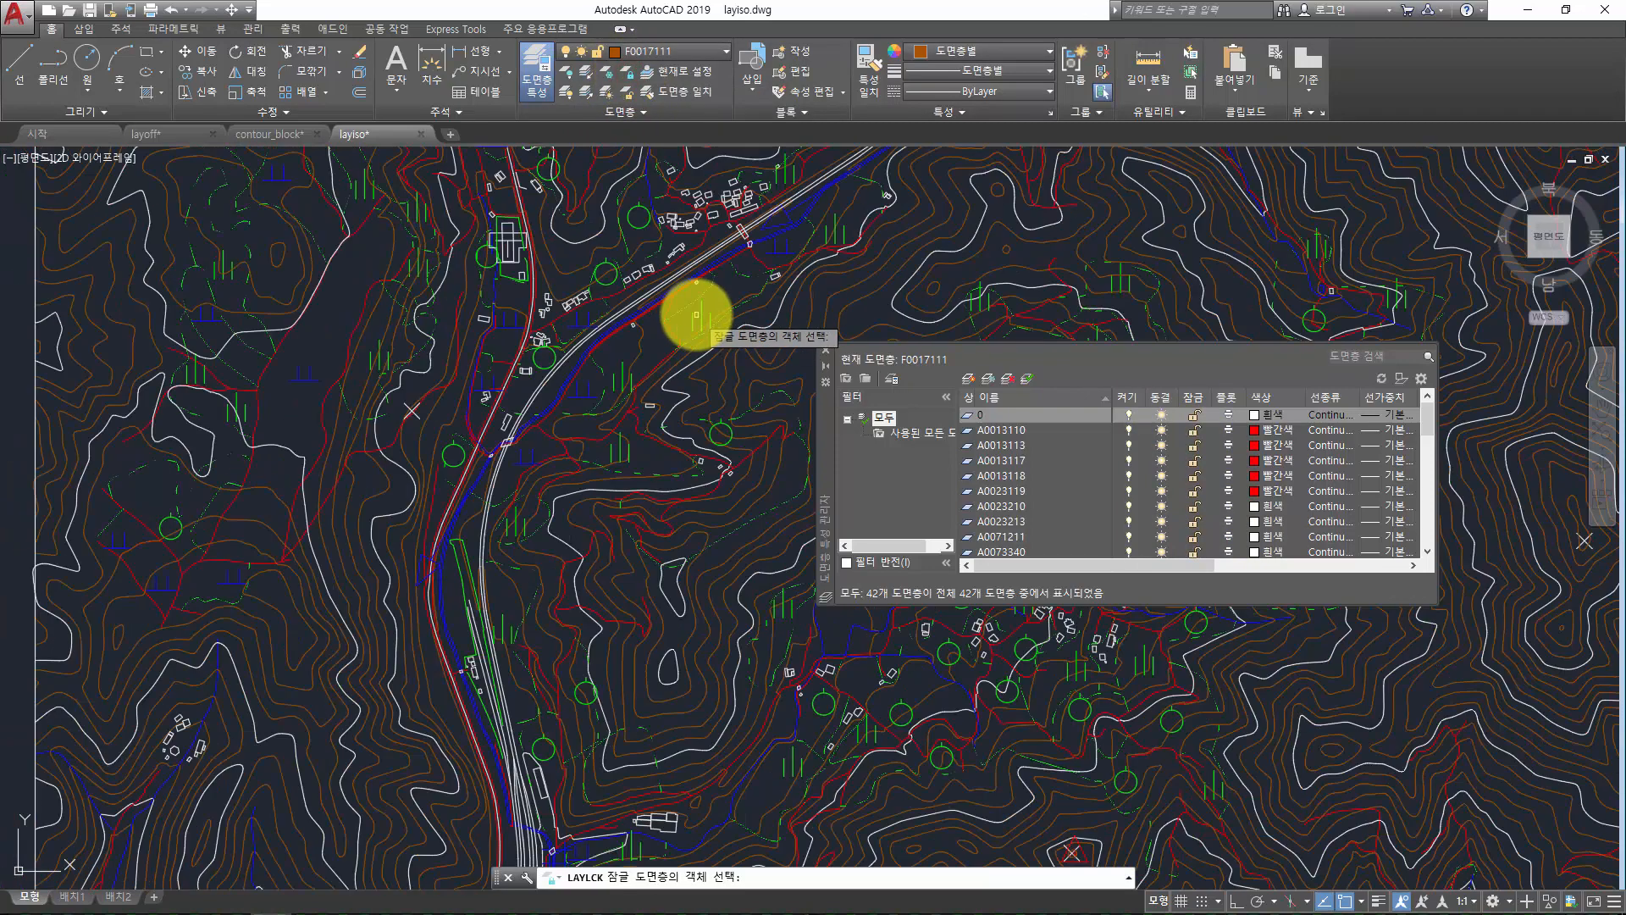
middle_drag(604, 396, 492, 457)
click(851, 195)
click(679, 342)
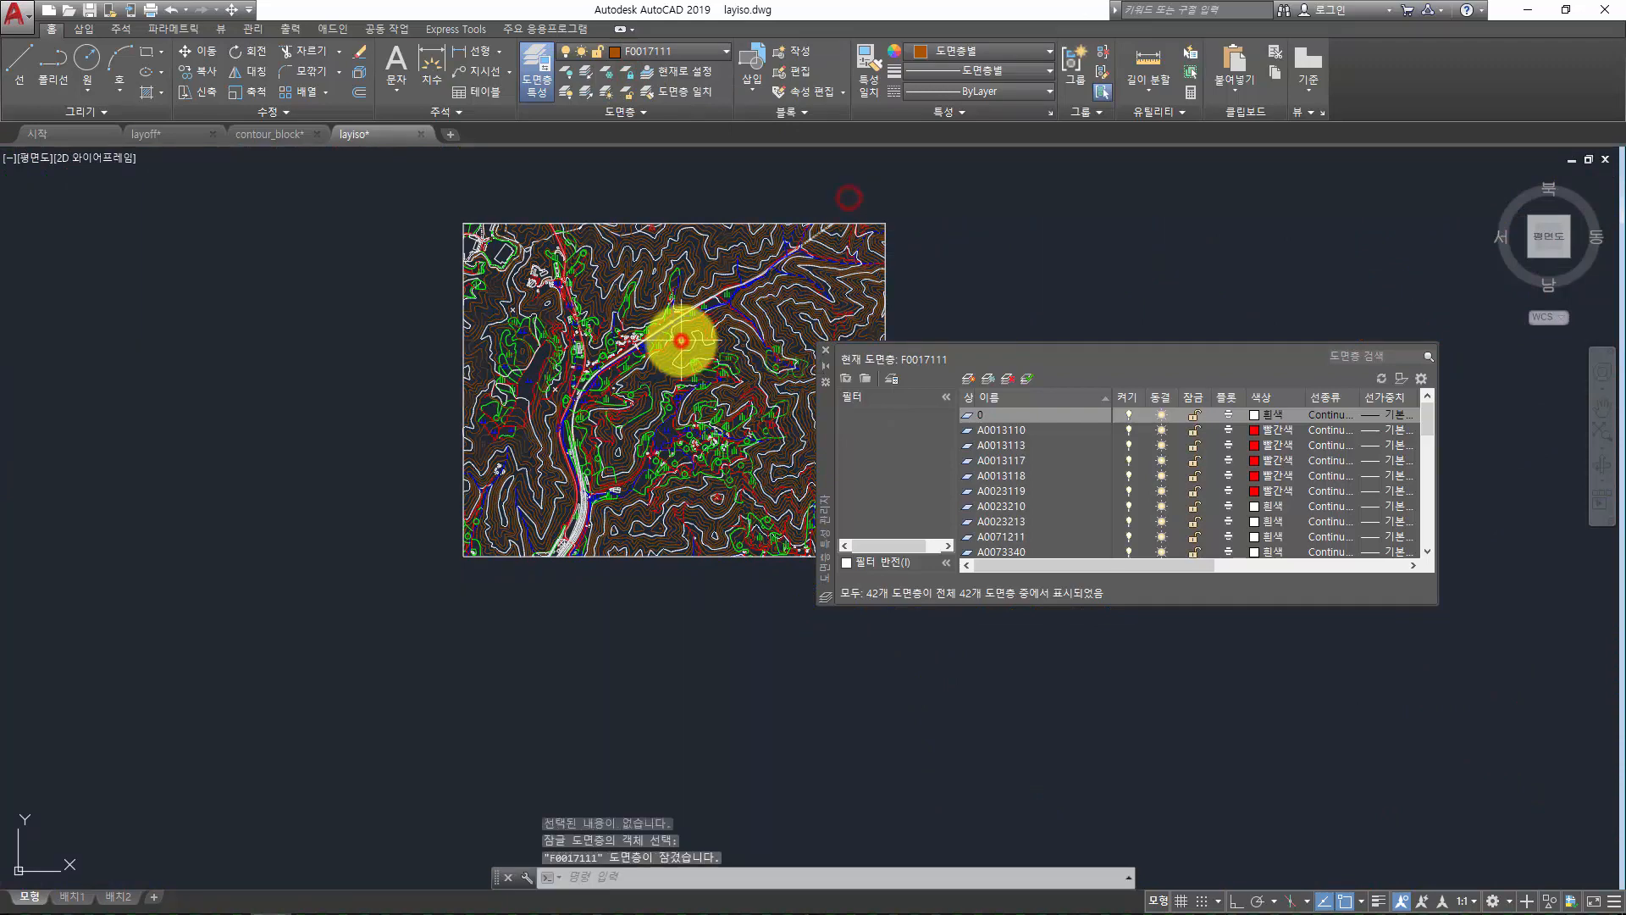
click(631, 338)
key(Escape)
Lock the layers of the white contours, the red A0013117 lines and the green symbols near the road with repeated LAYLCK
scroll(602, 341, up, 5)
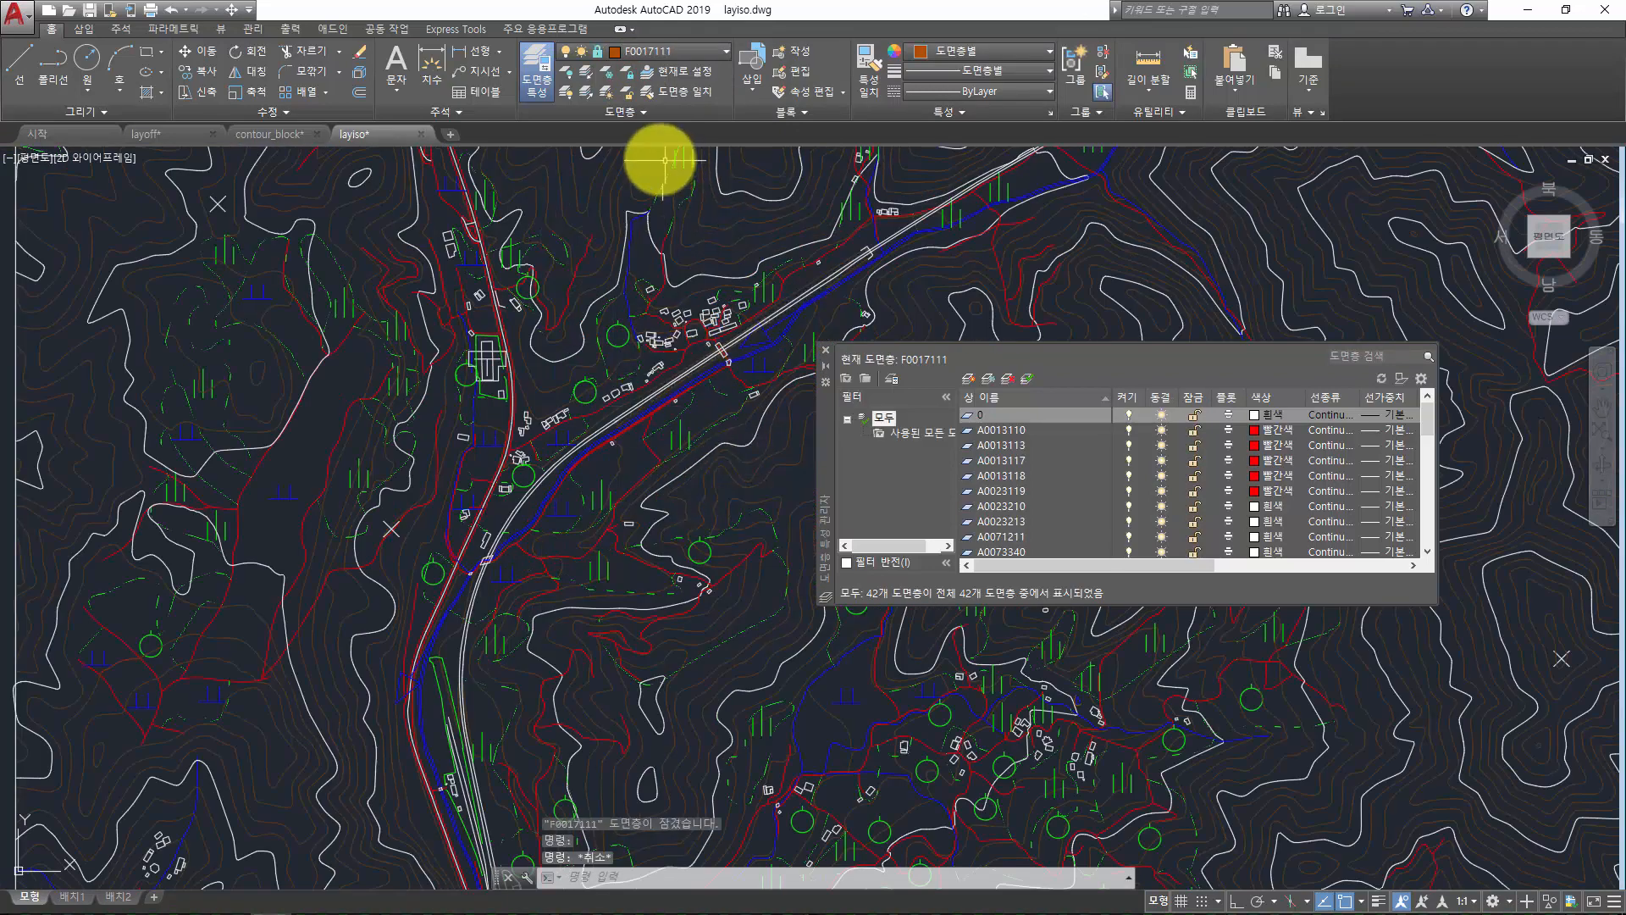
key(Return)
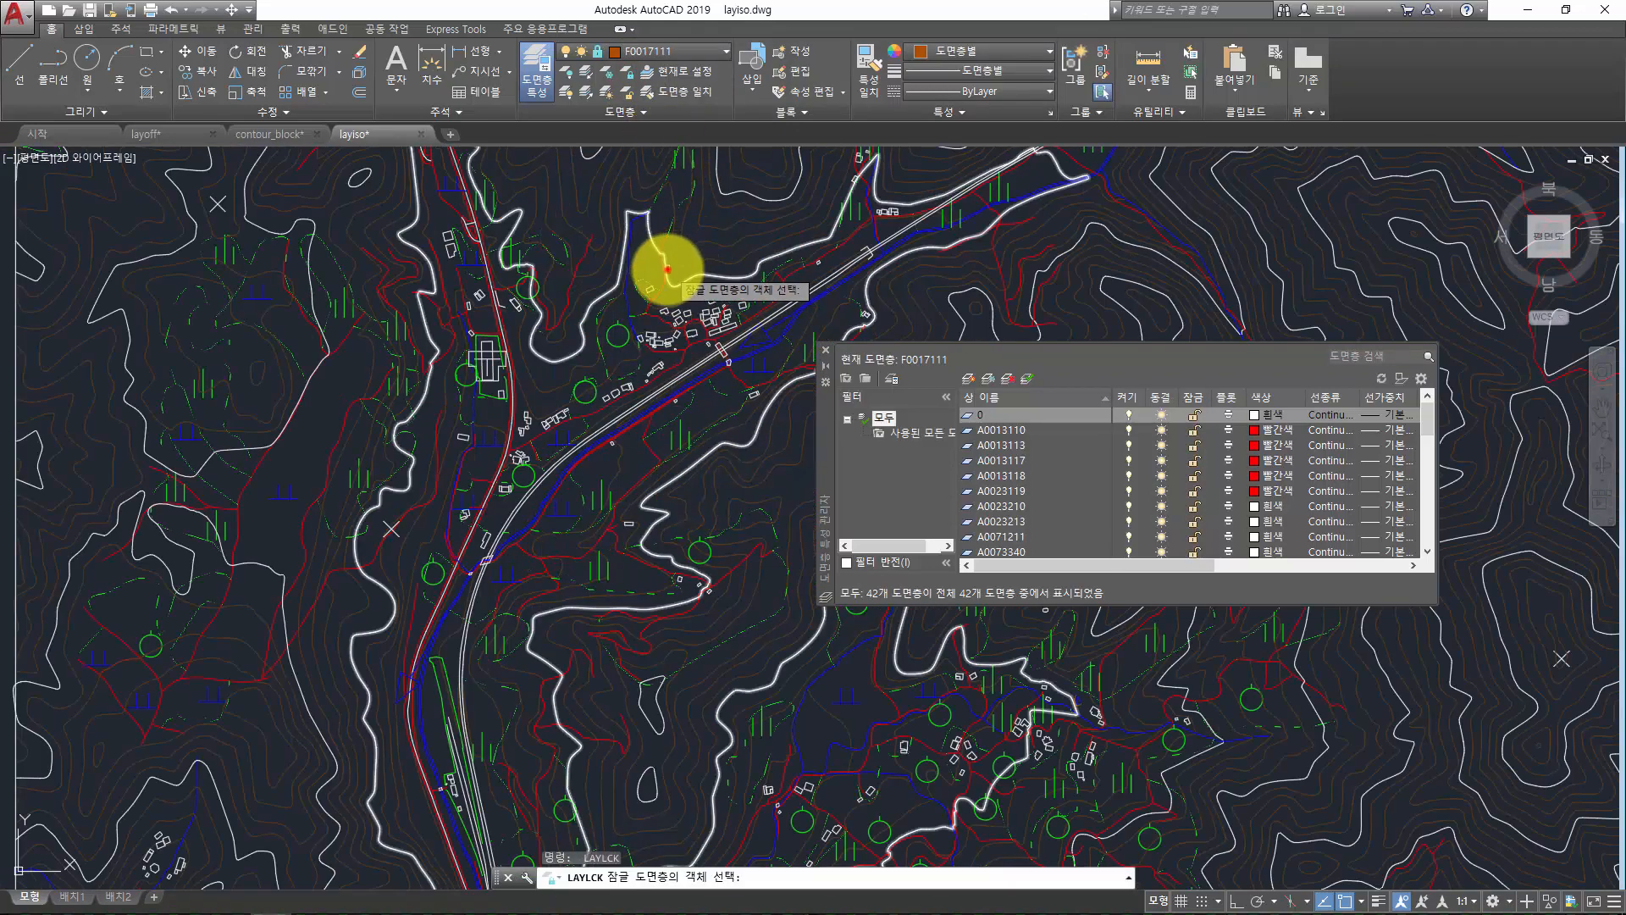
click(665, 275)
key(Return)
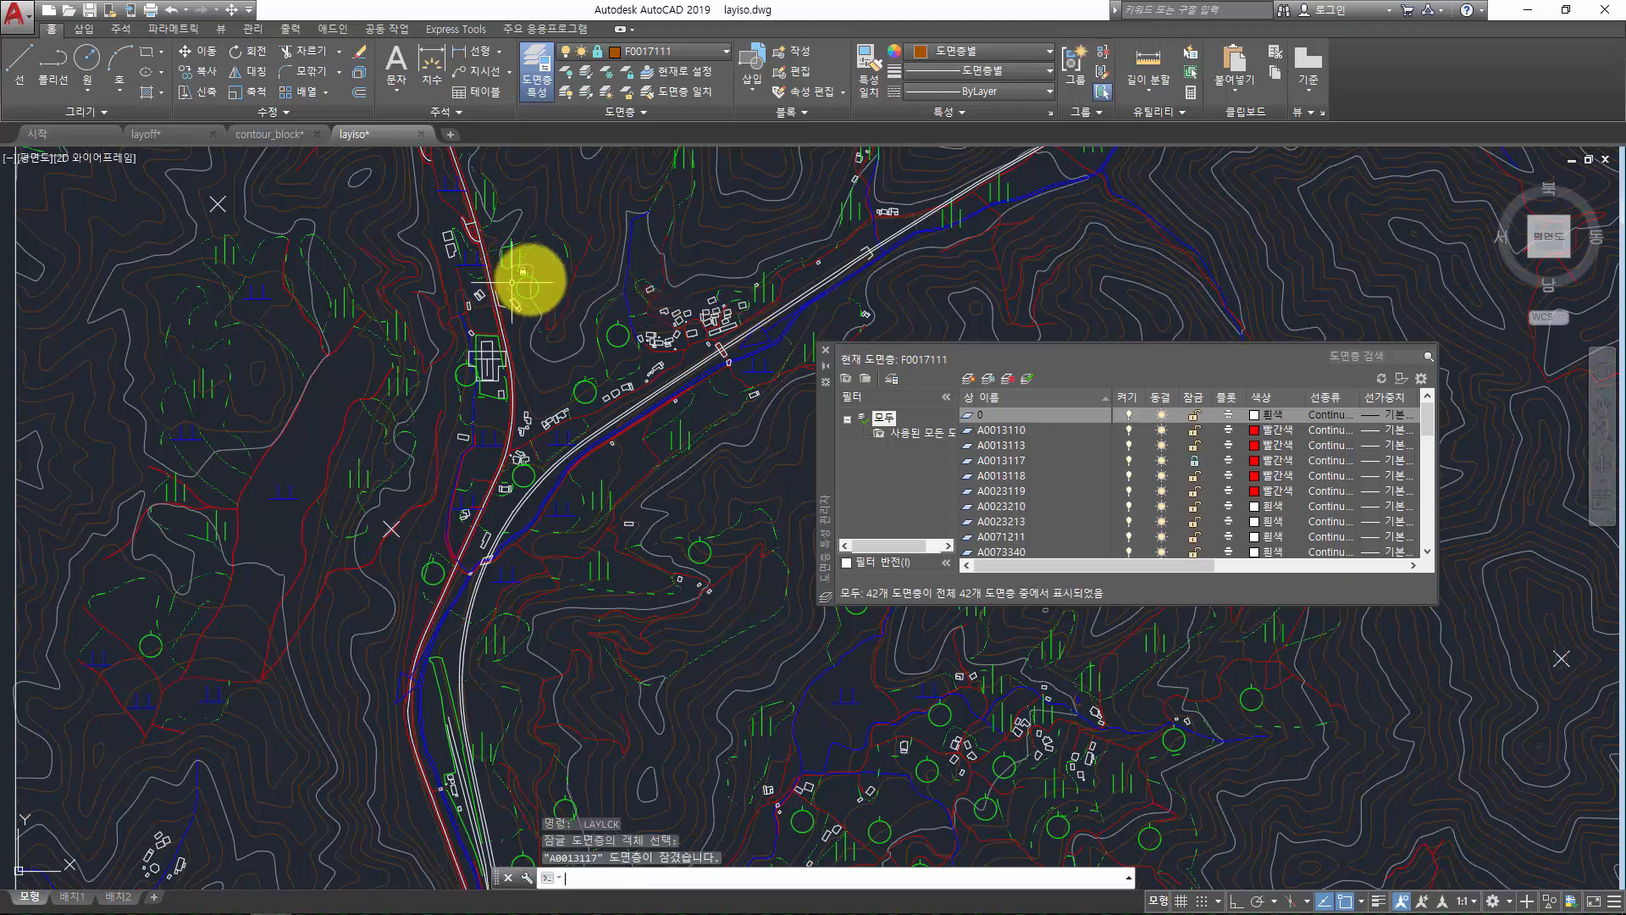
click(531, 280)
key(Return)
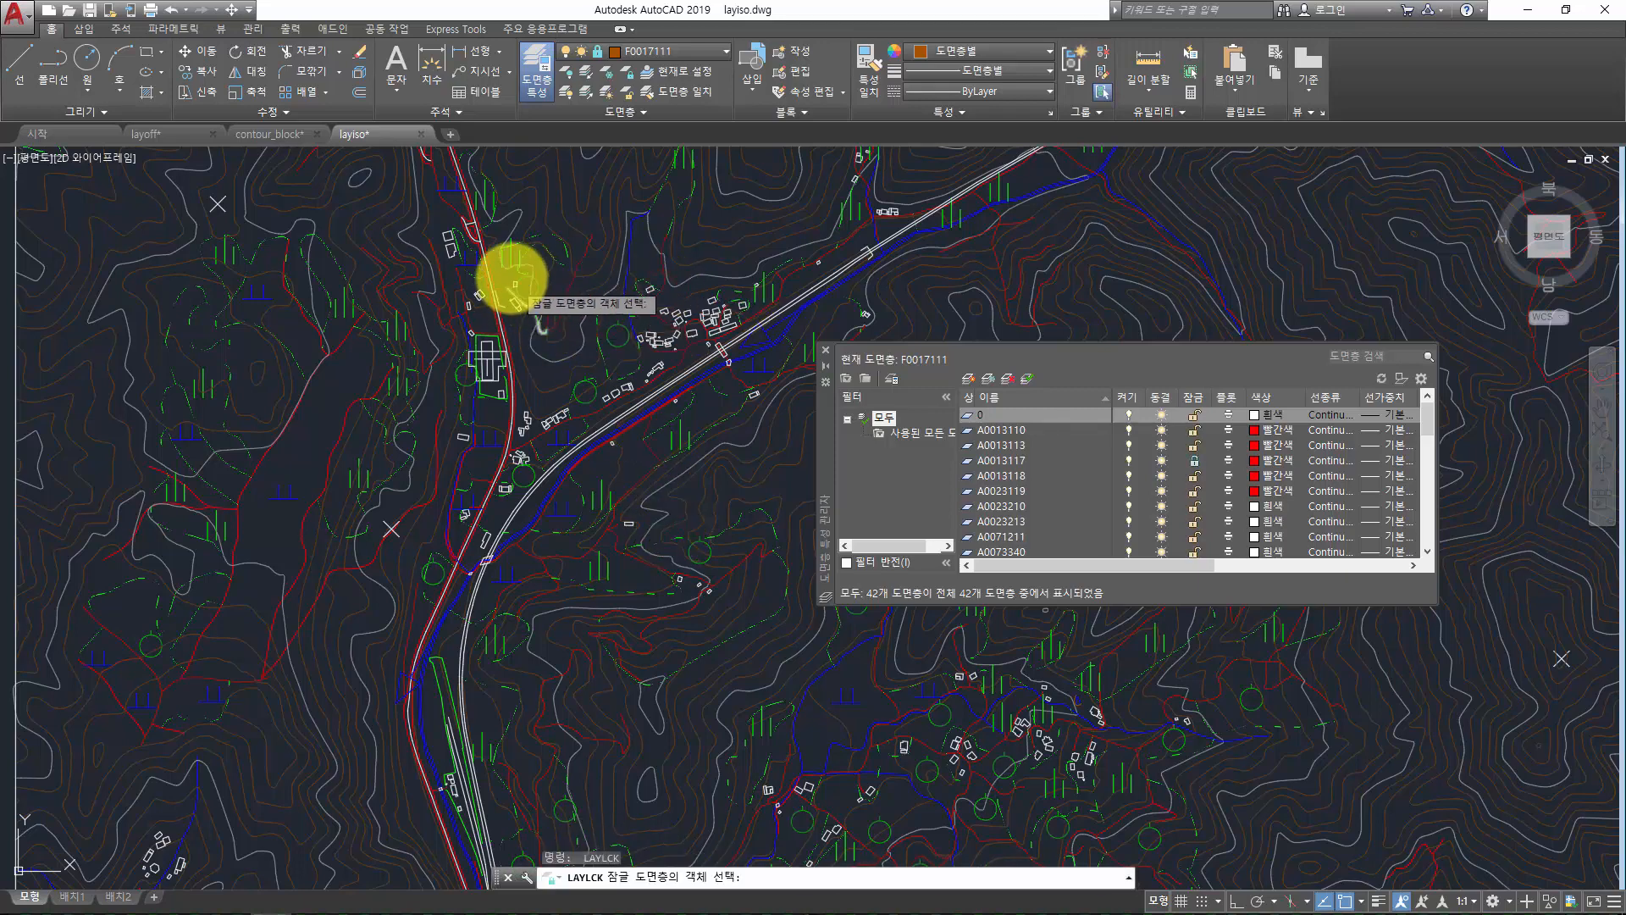
click(520, 261)
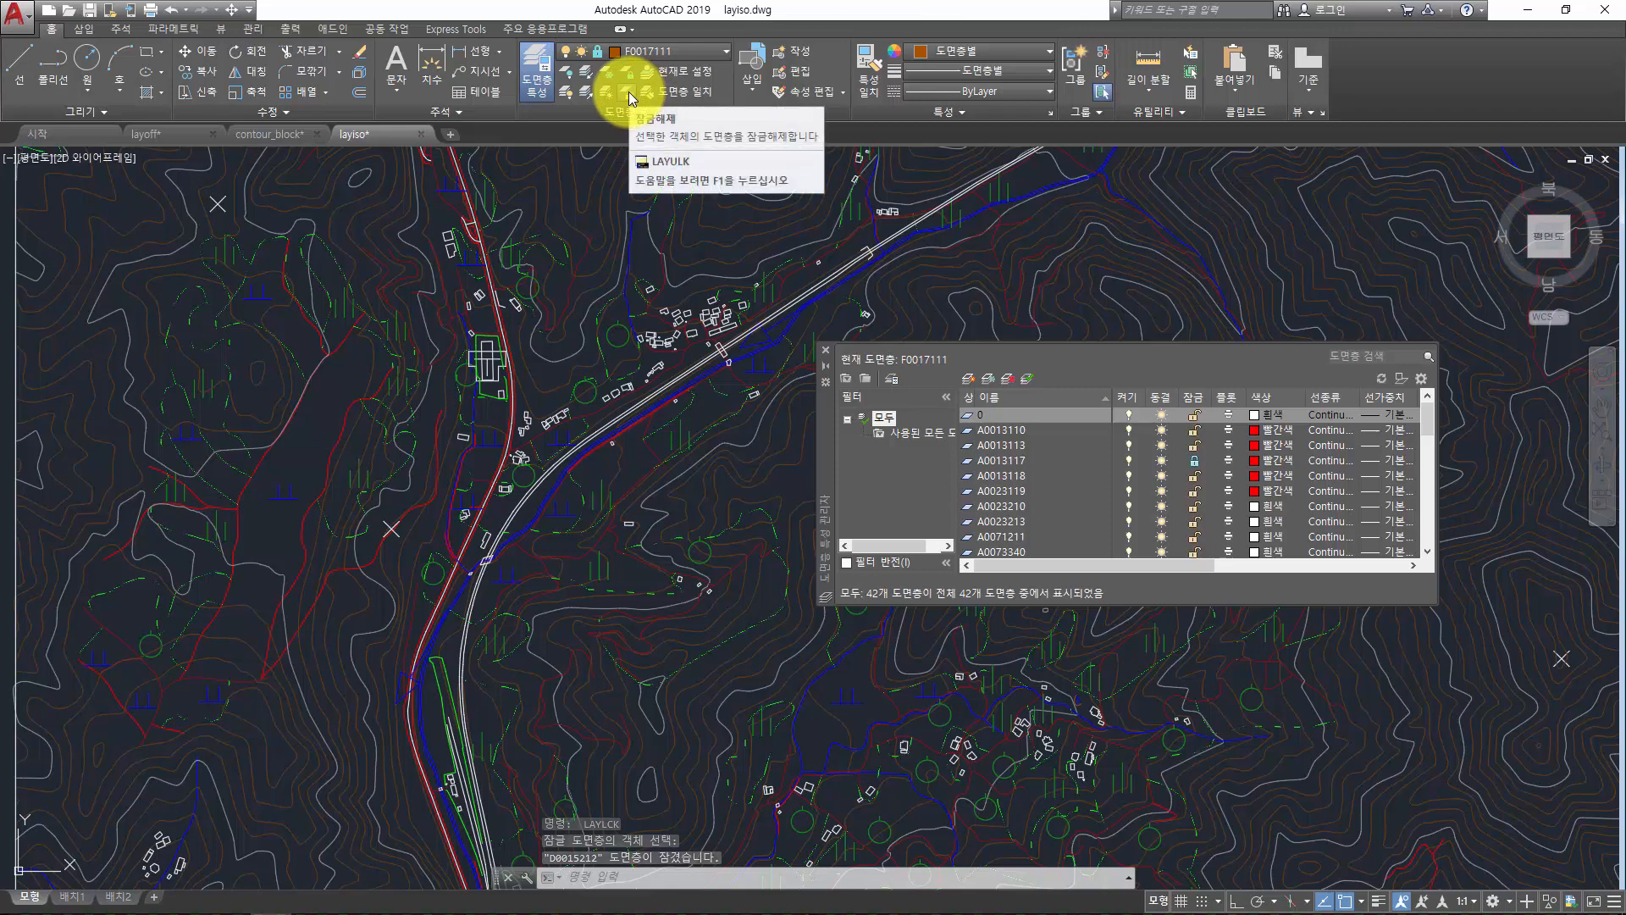
key(Escape)
key(Escape)
key(Escape)
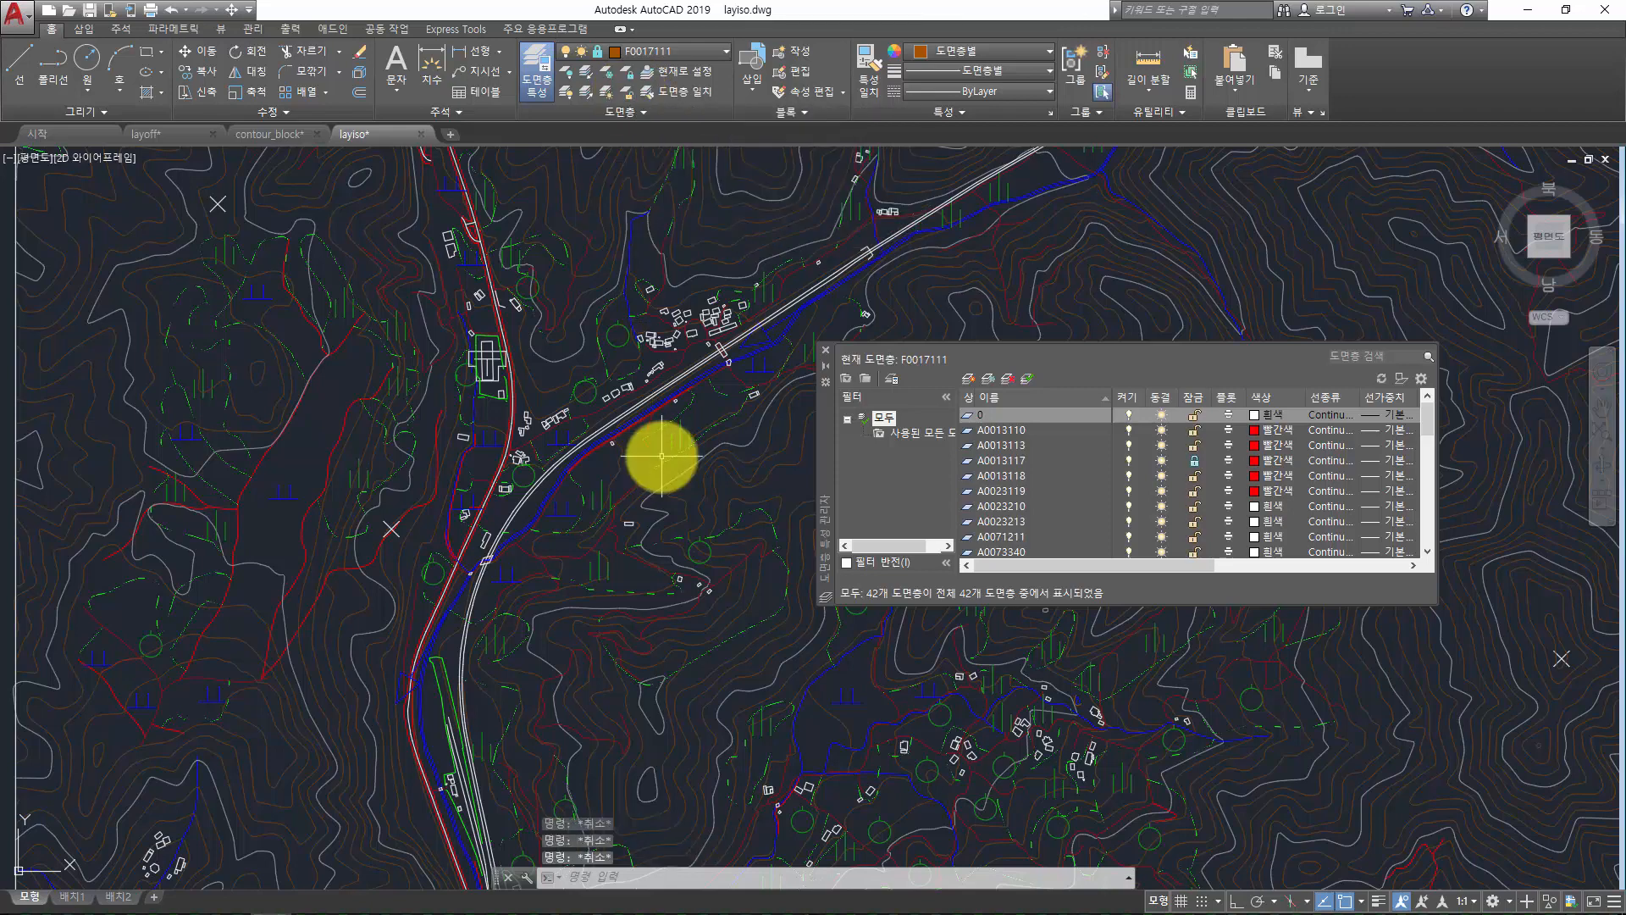
Unlock the layers of the brown contours, the white contours and the green circle symbols with repeated LAYULK
text(LAY)
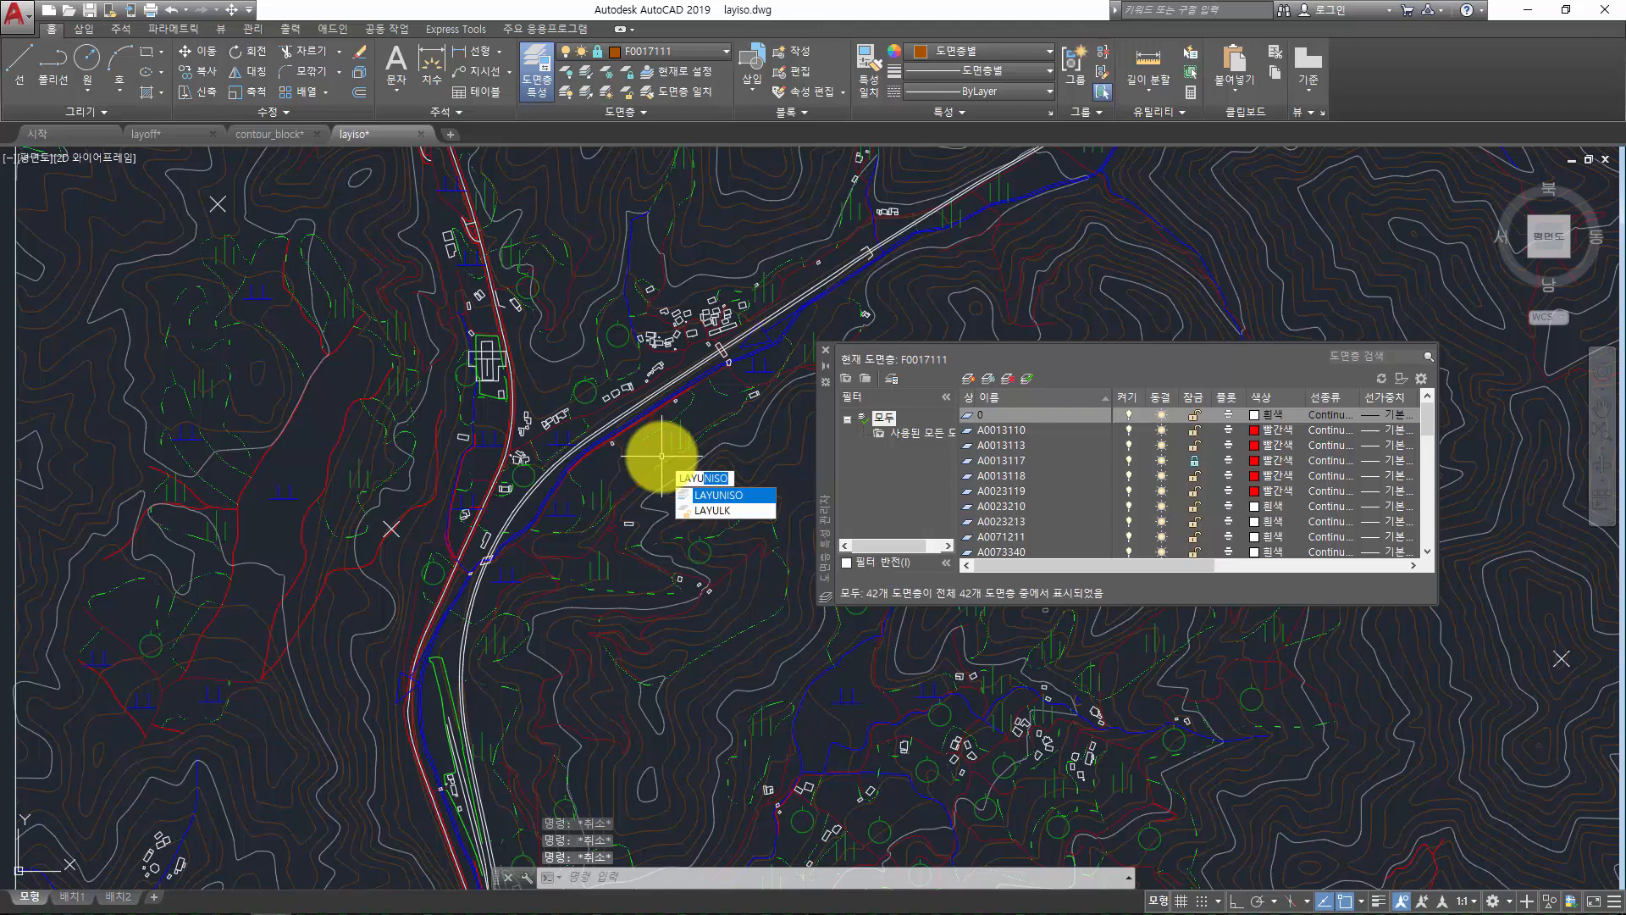
text(LK)
key(Return)
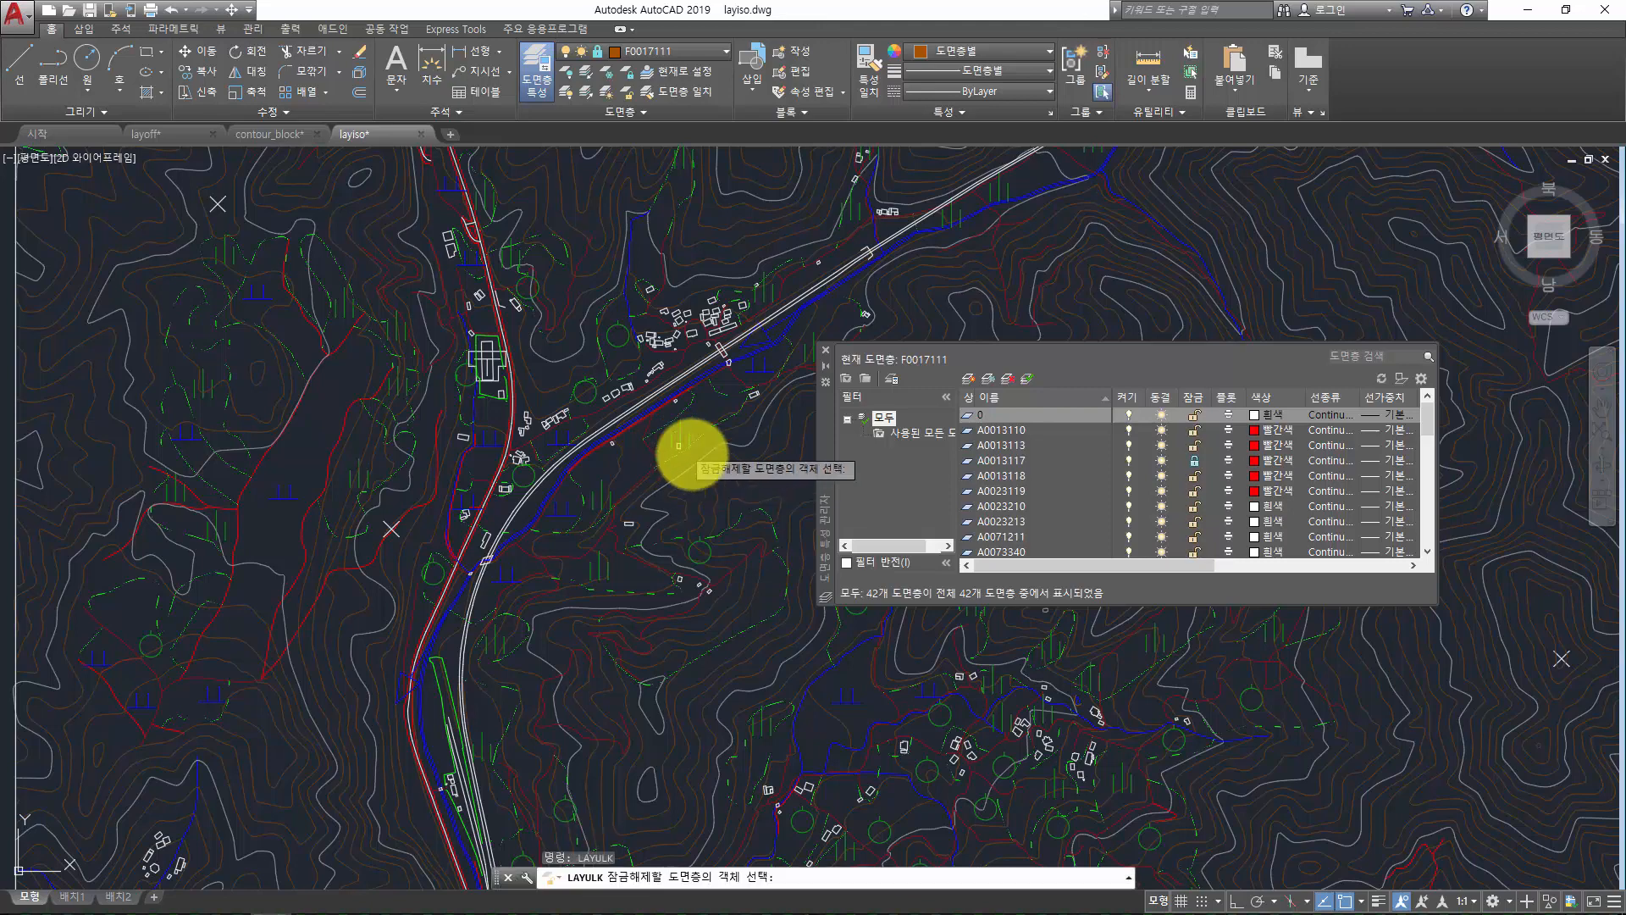
click(687, 459)
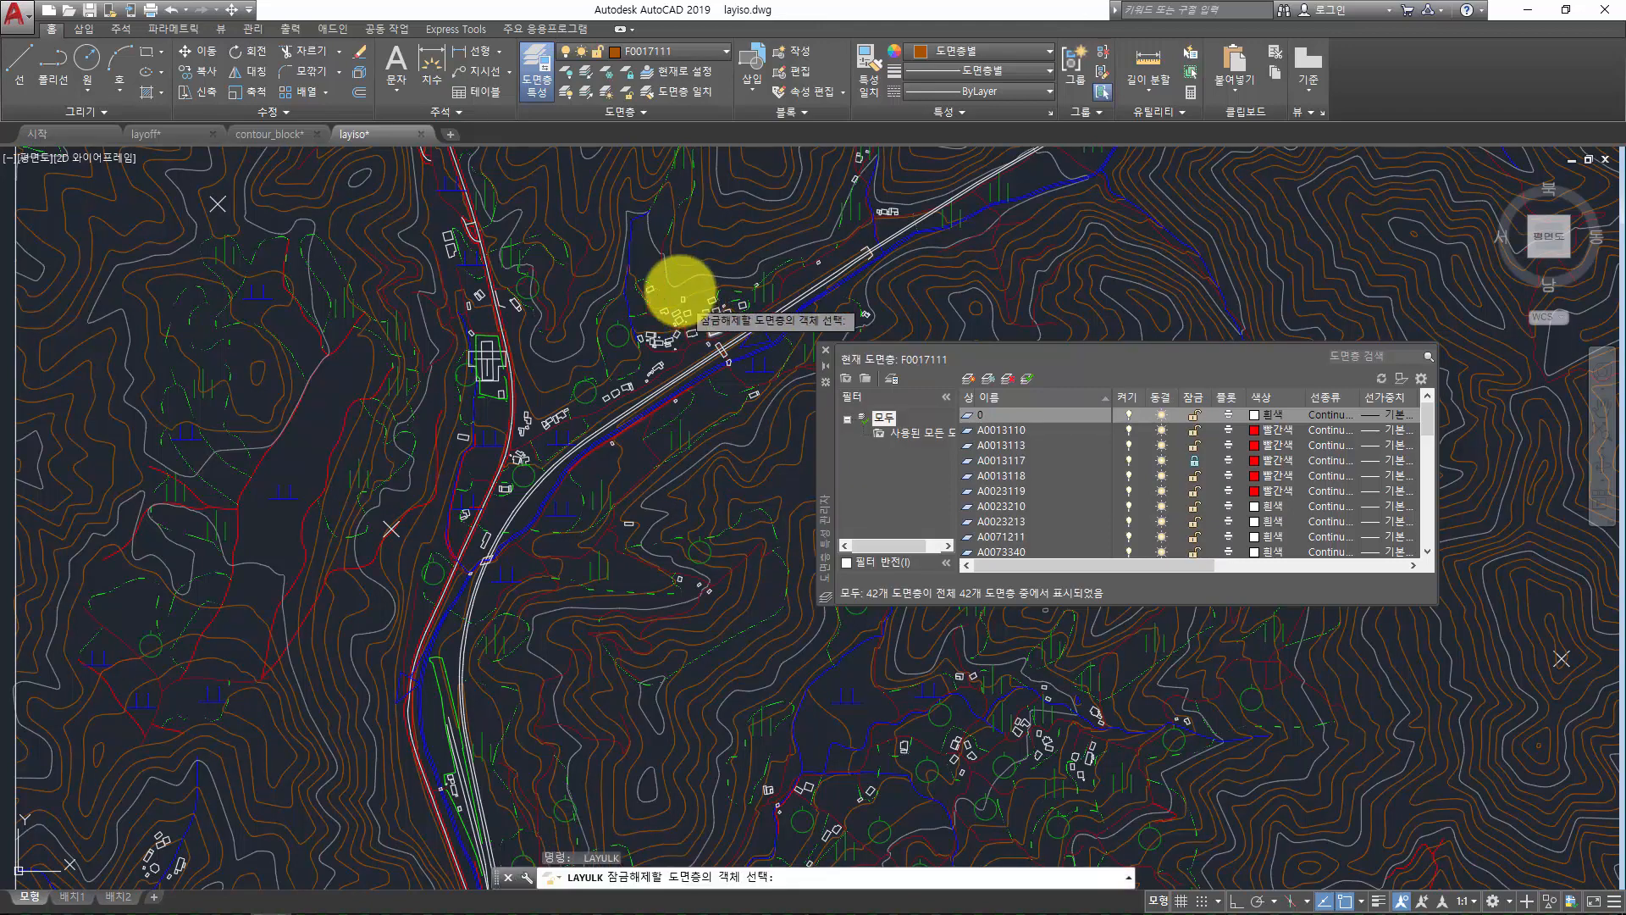
click(681, 280)
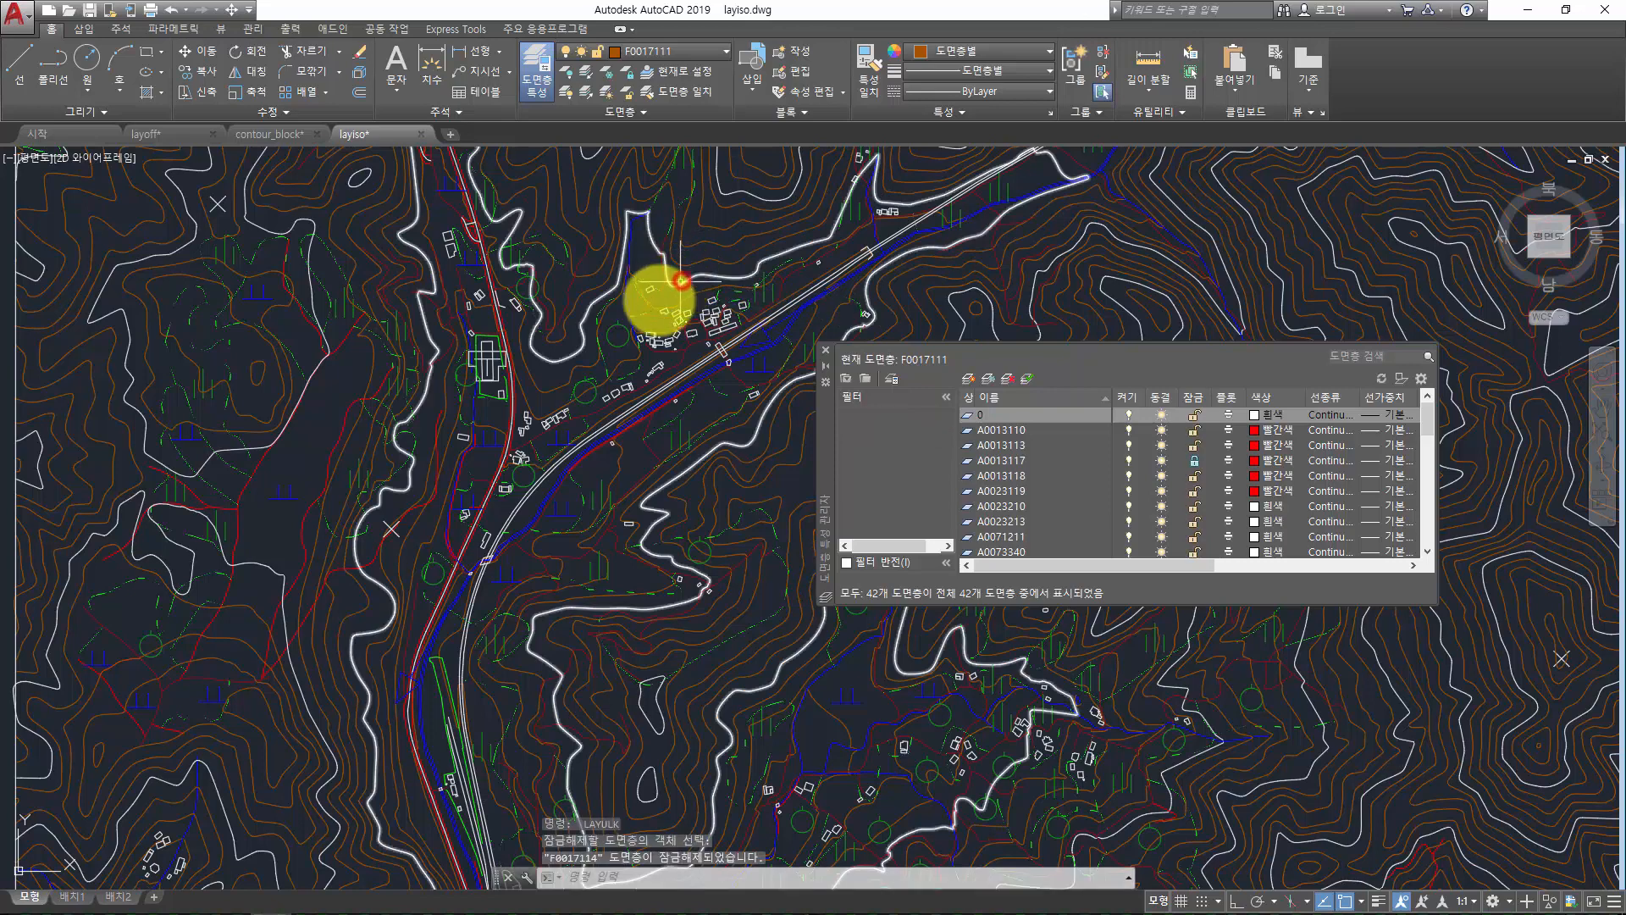
key(Return)
click(609, 355)
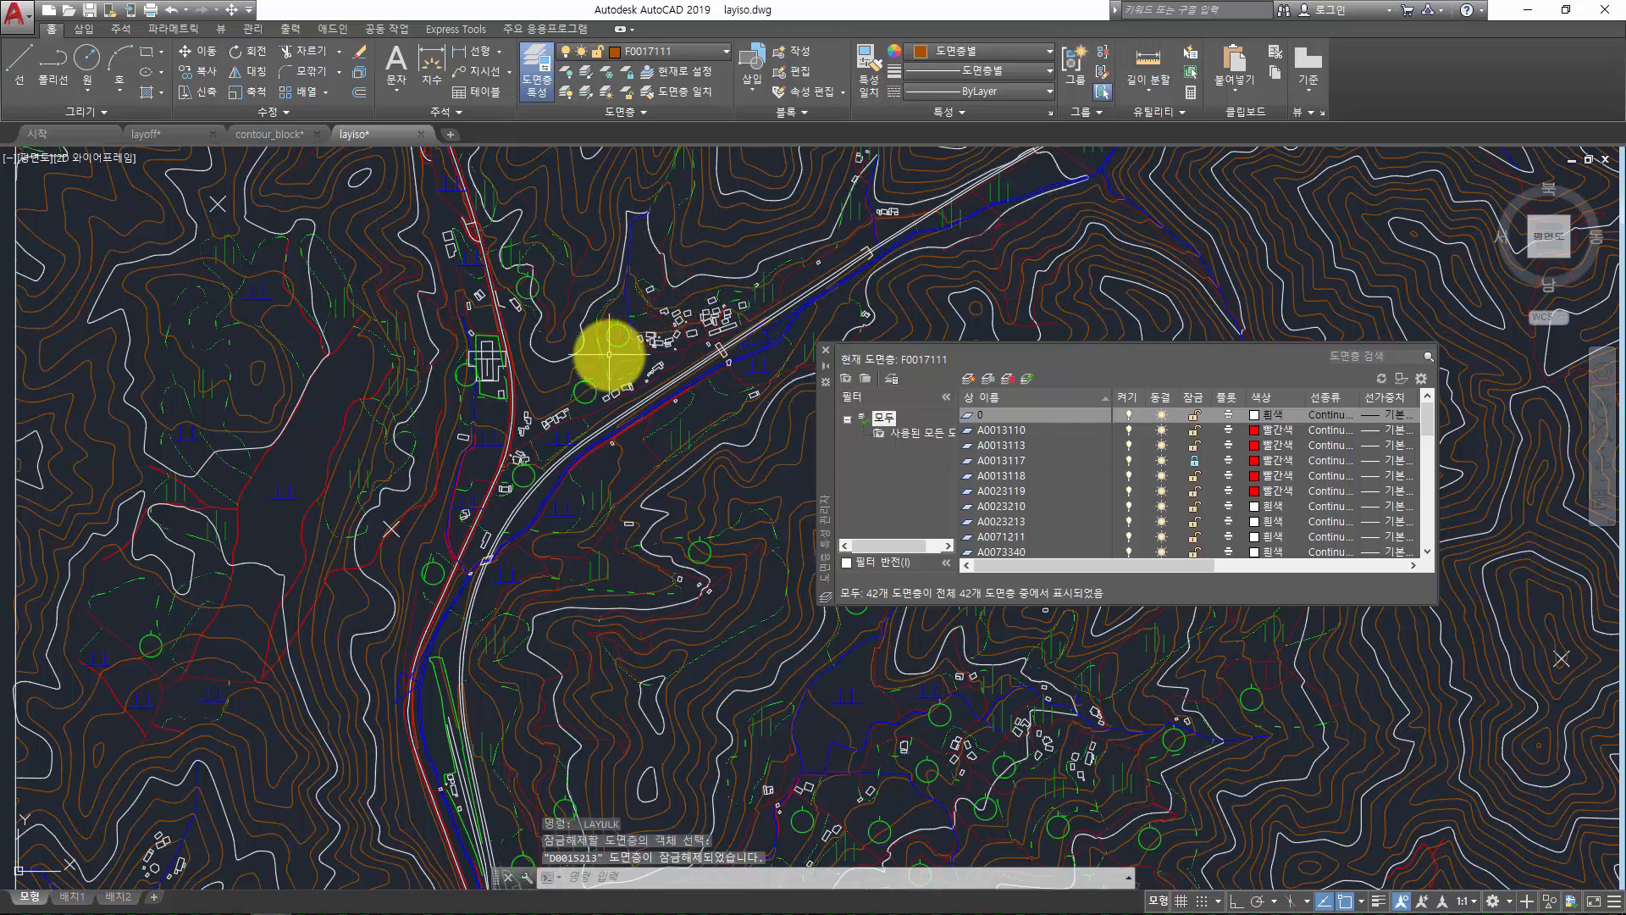
key(Escape)
Try to restore the remaining locked layers of the map with LAYUNISO
scroll(609, 355, down, 6)
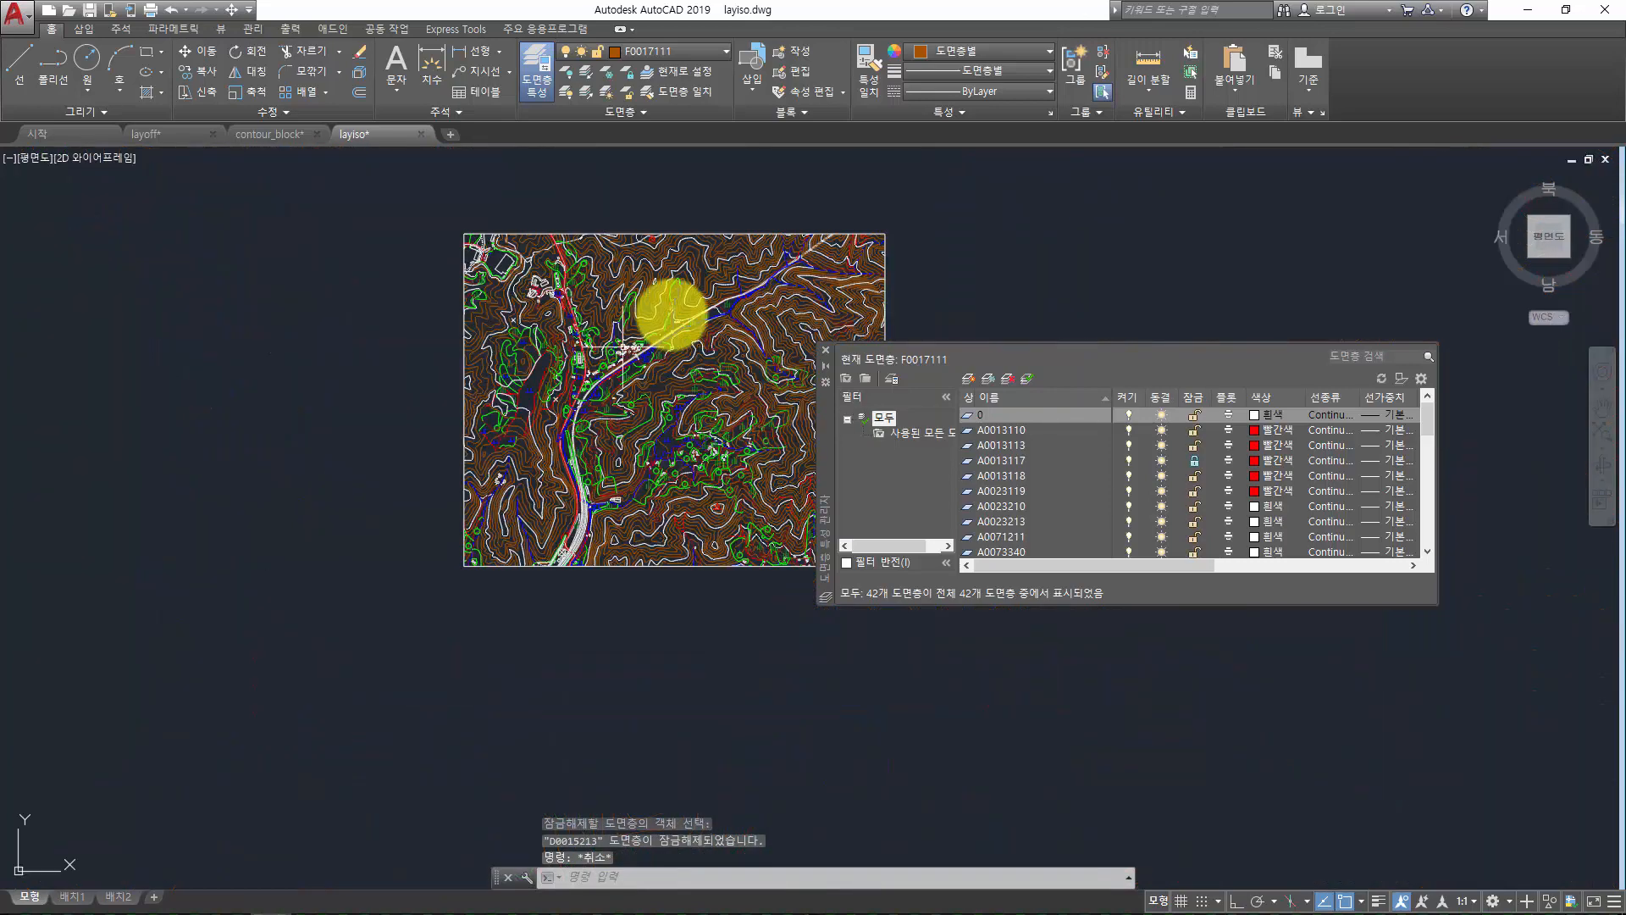
middle_drag(671, 313, 600, 338)
key(Escape)
key(Escape)
scroll(638, 218, up, 2)
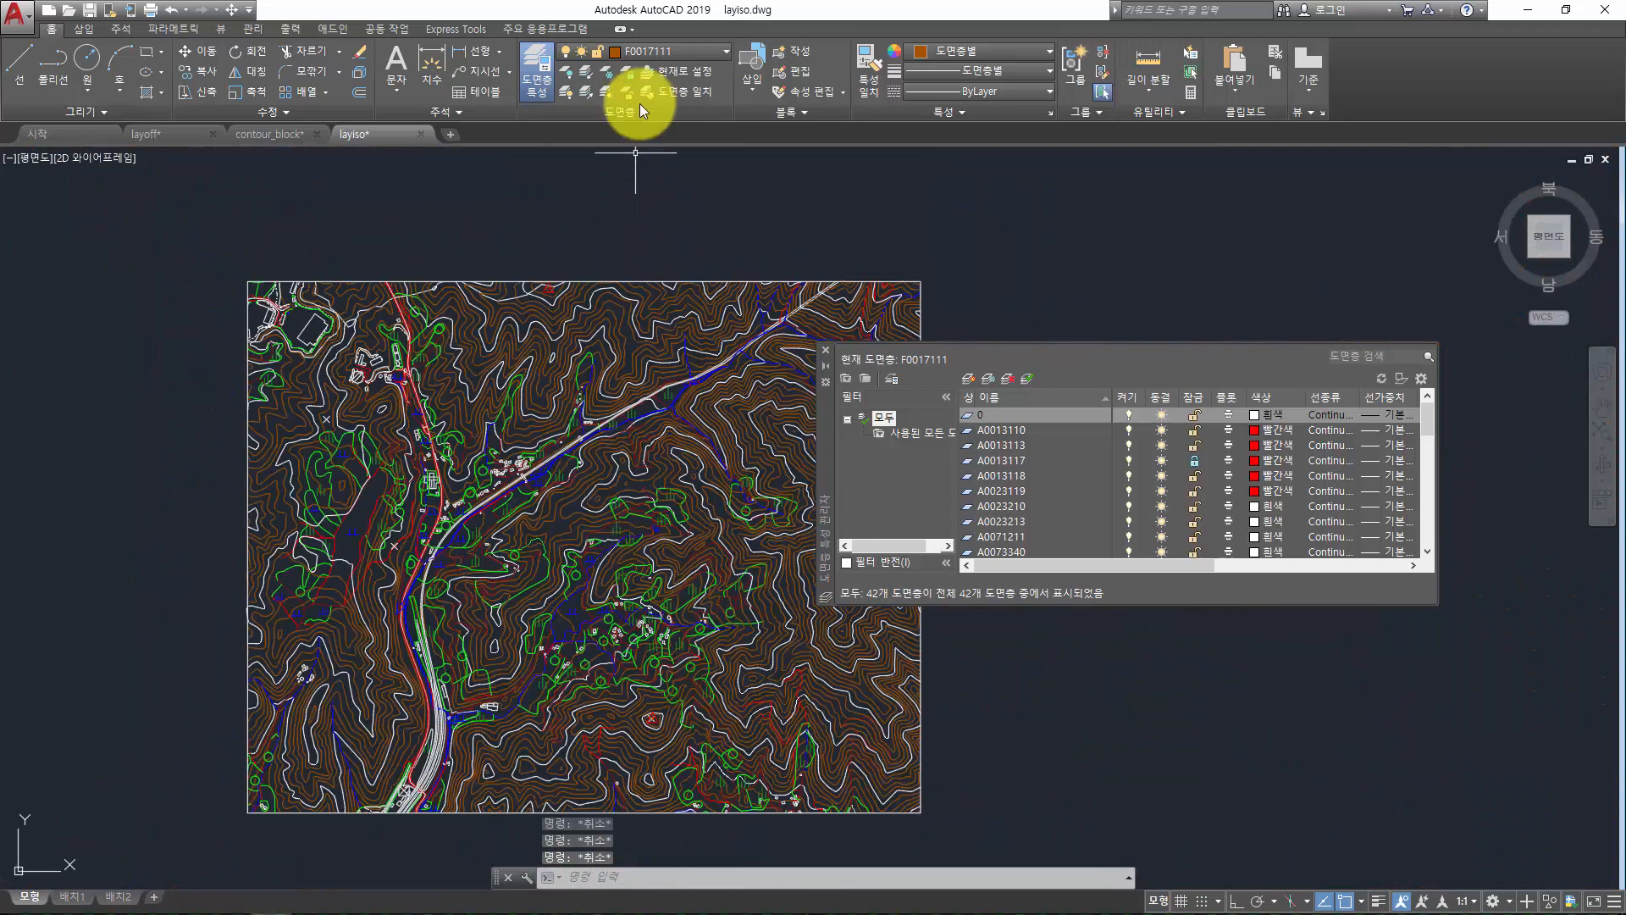
click(588, 93)
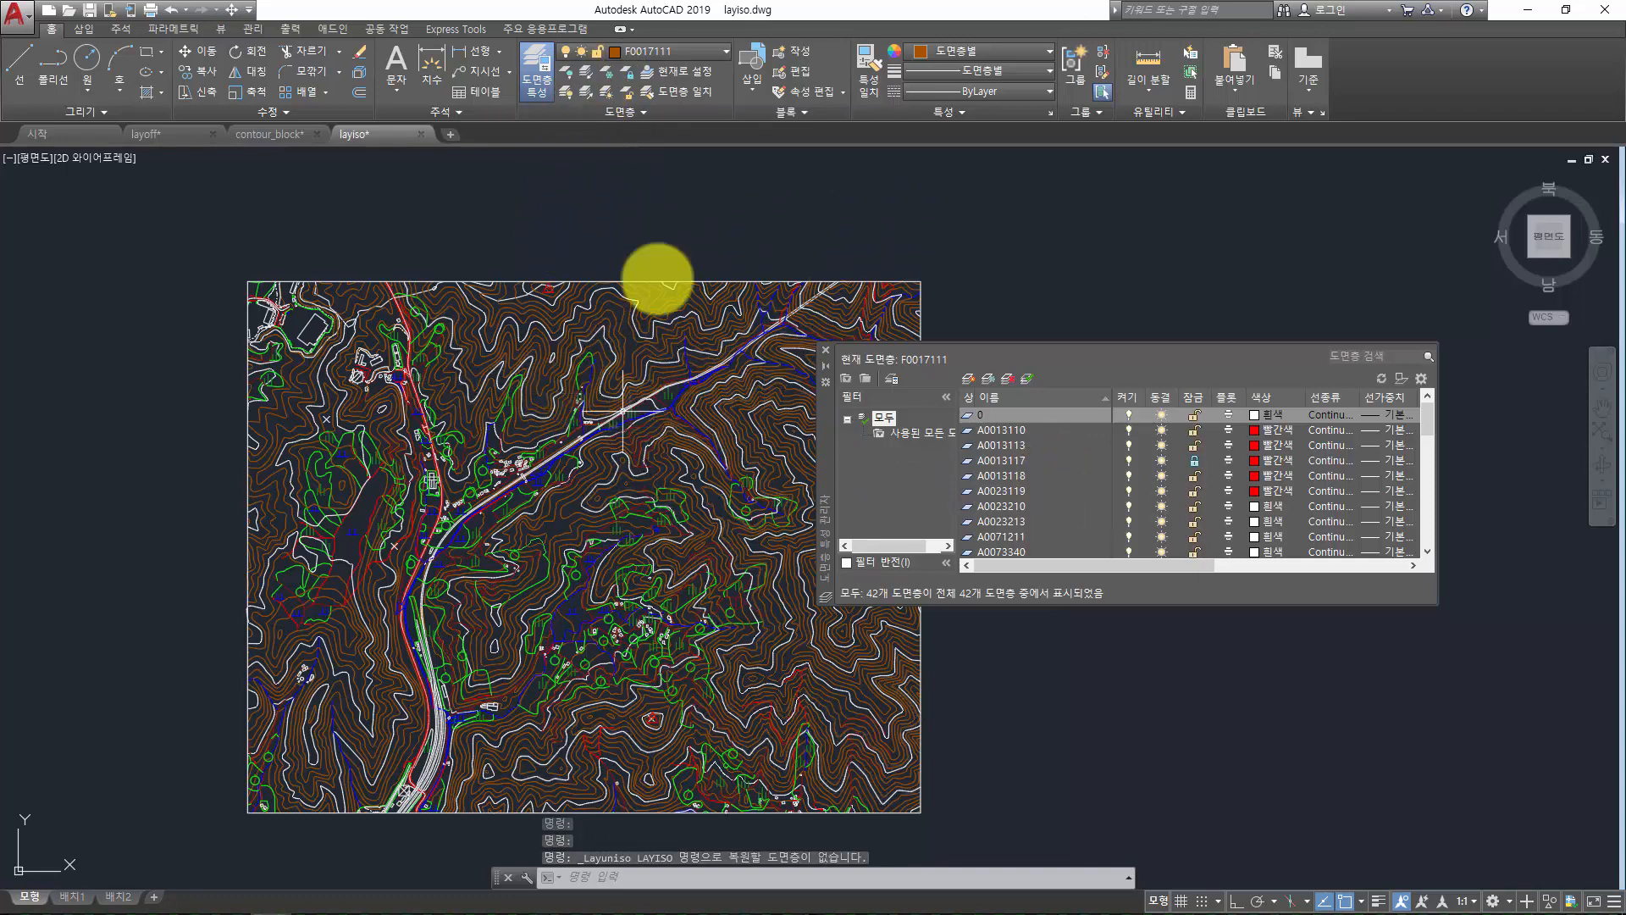
click(584, 94)
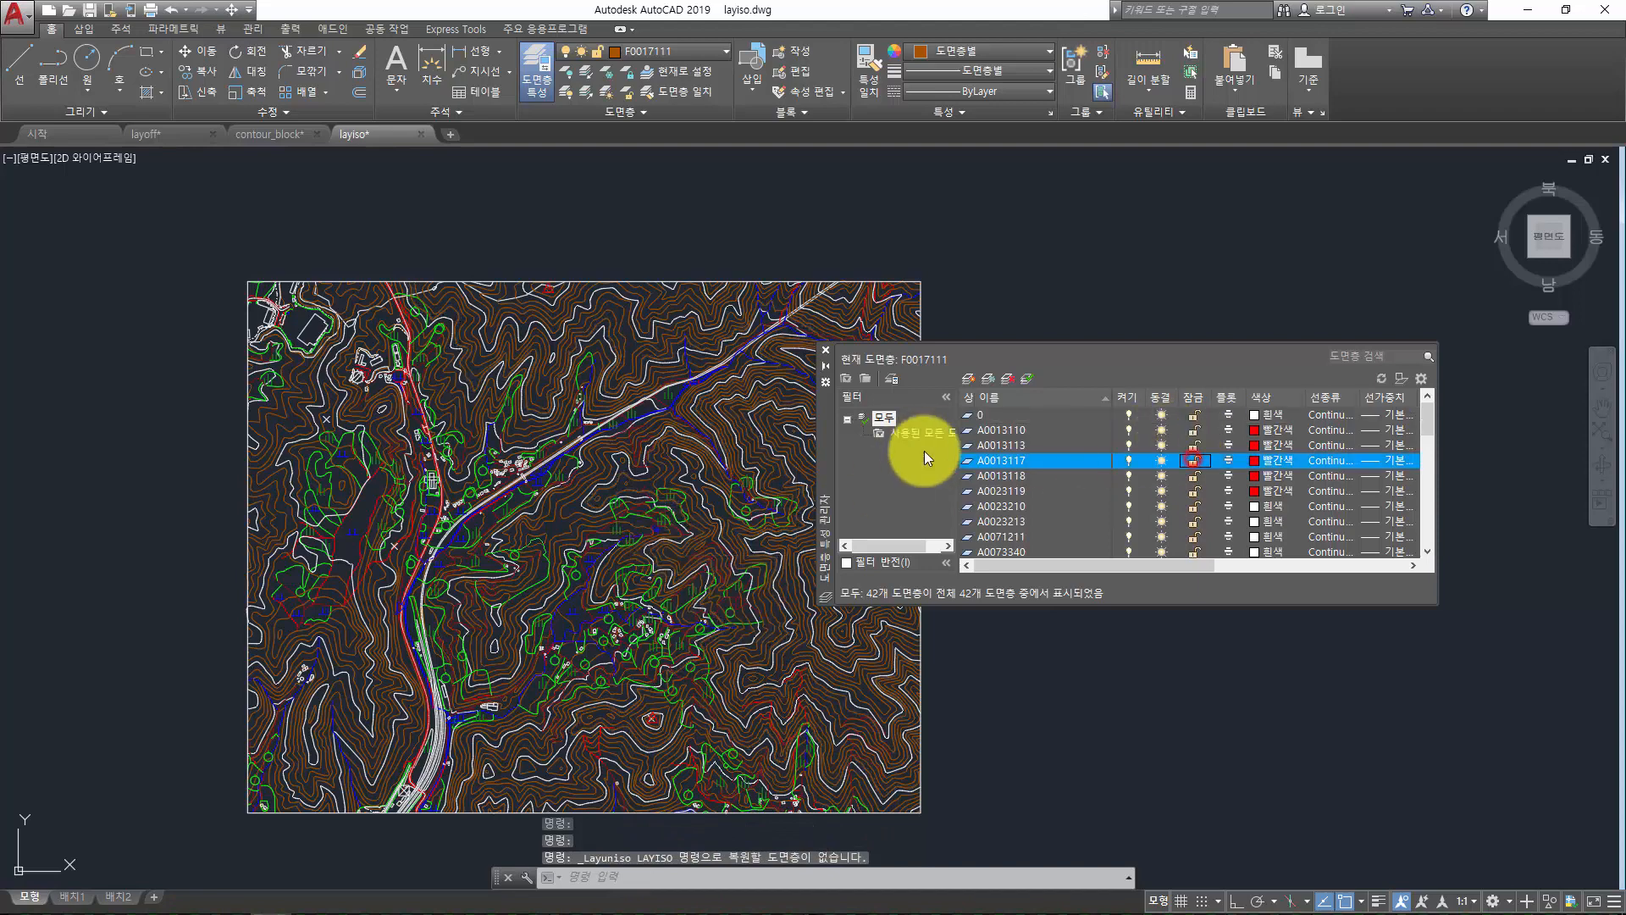
Unlock layer A0013117 in the layer properties manager and look through the layer list for other locked layers
scroll(1101, 488, down, 10)
scroll(1101, 490, up, 10)
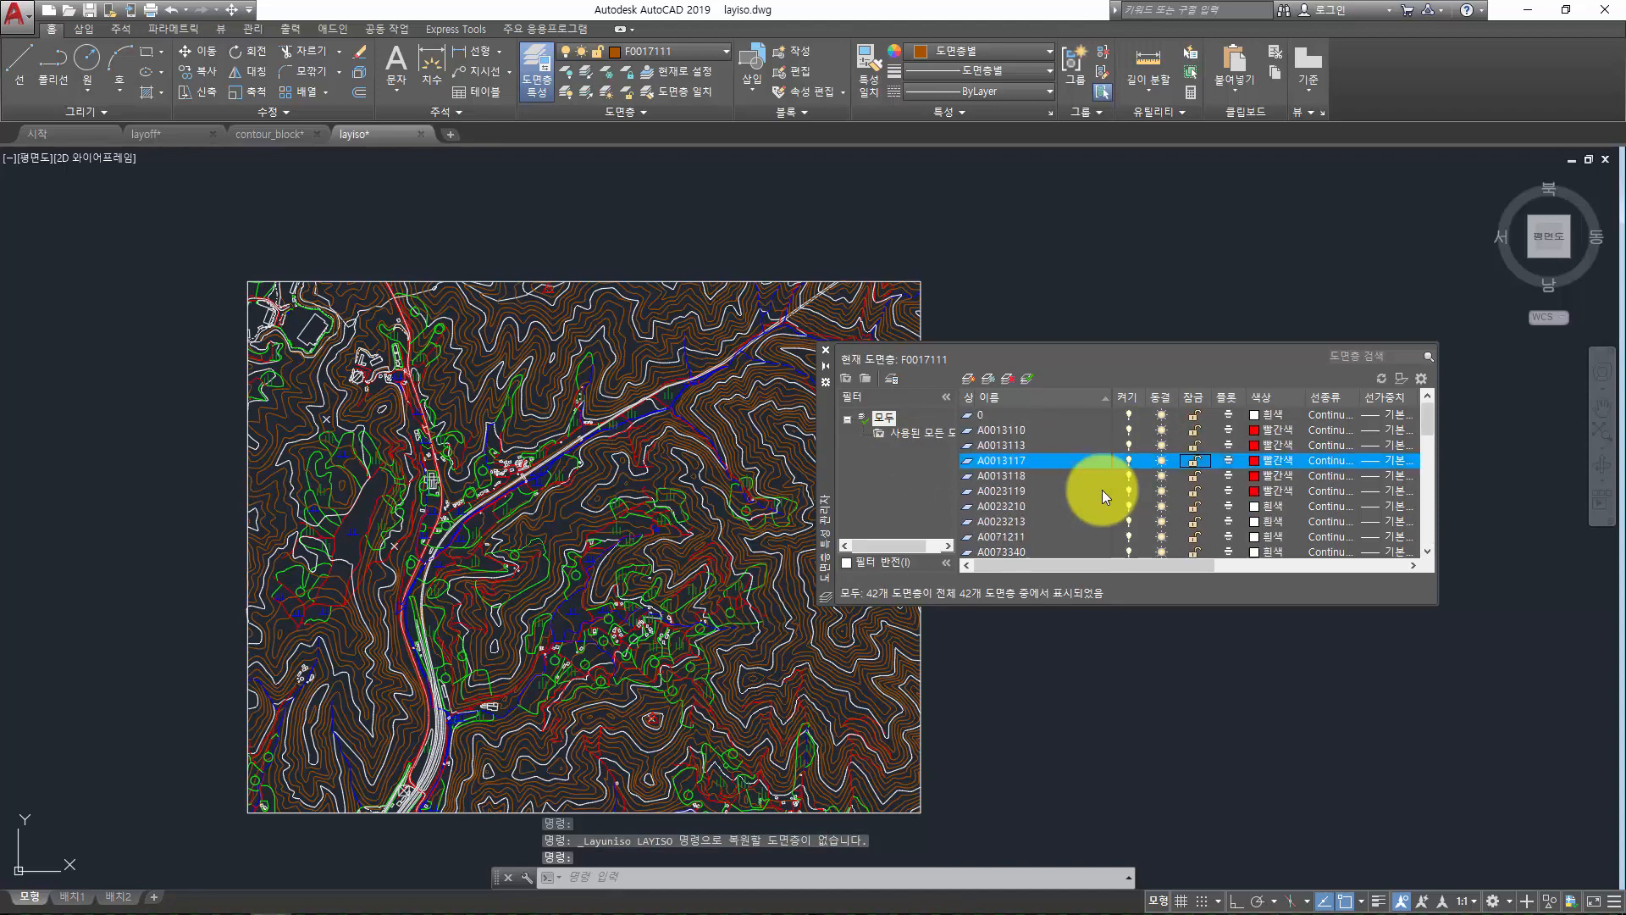
click(666, 213)
key(Escape)
key(Escape)
key(Escape)
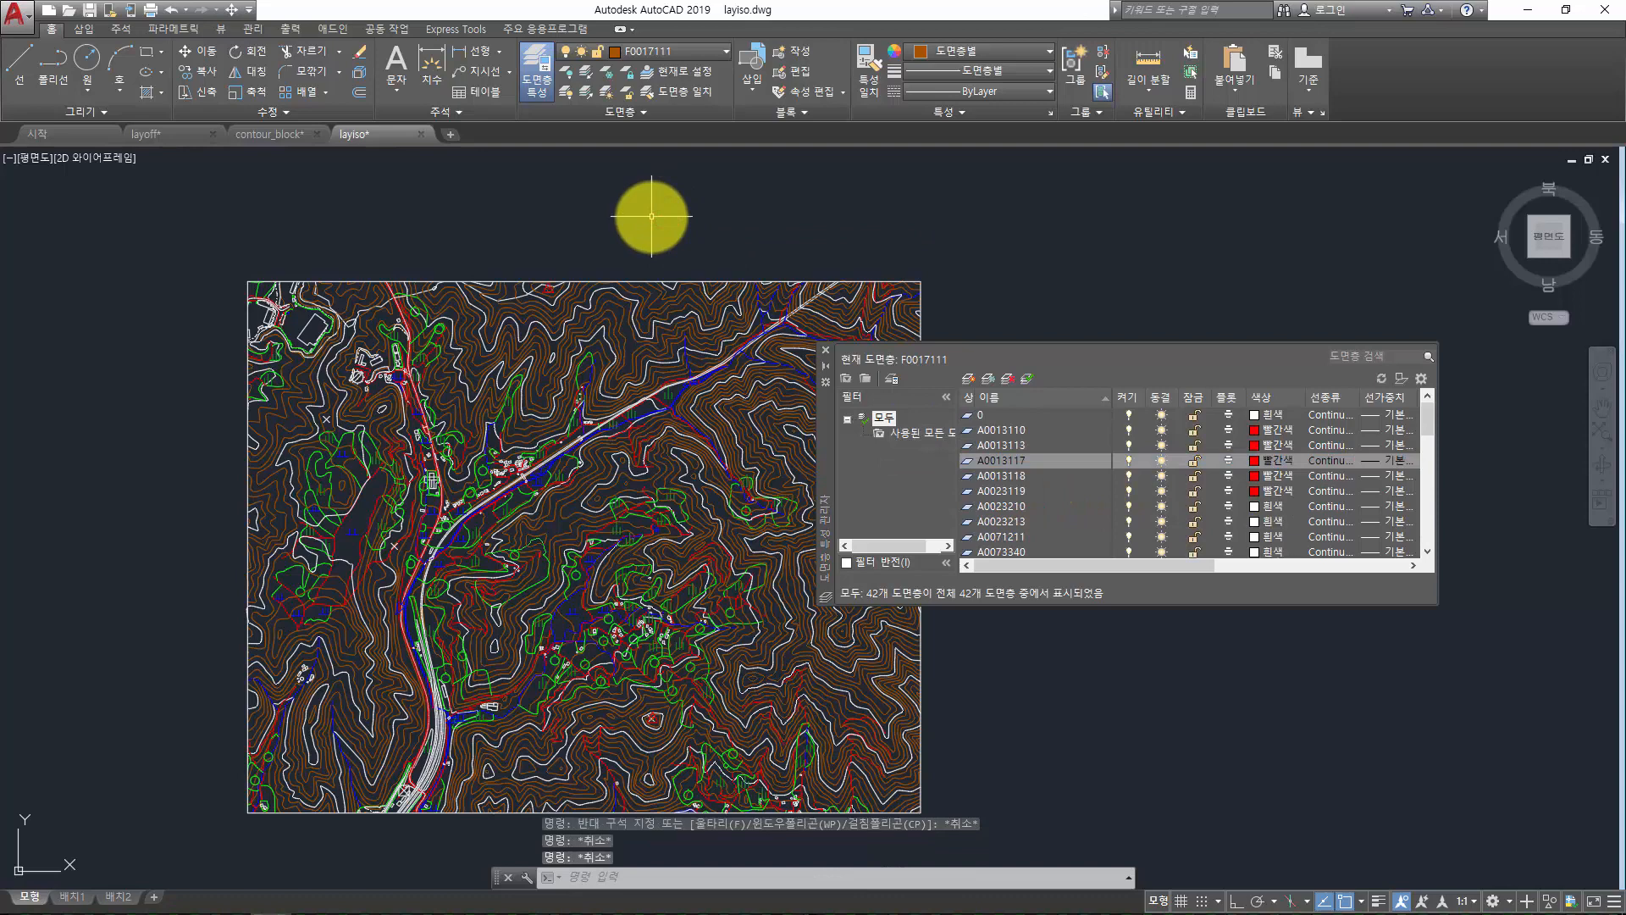
Sort the layer list by lock state, unlock layer D0015212 and close the layer properties manager
double_click(1049, 430)
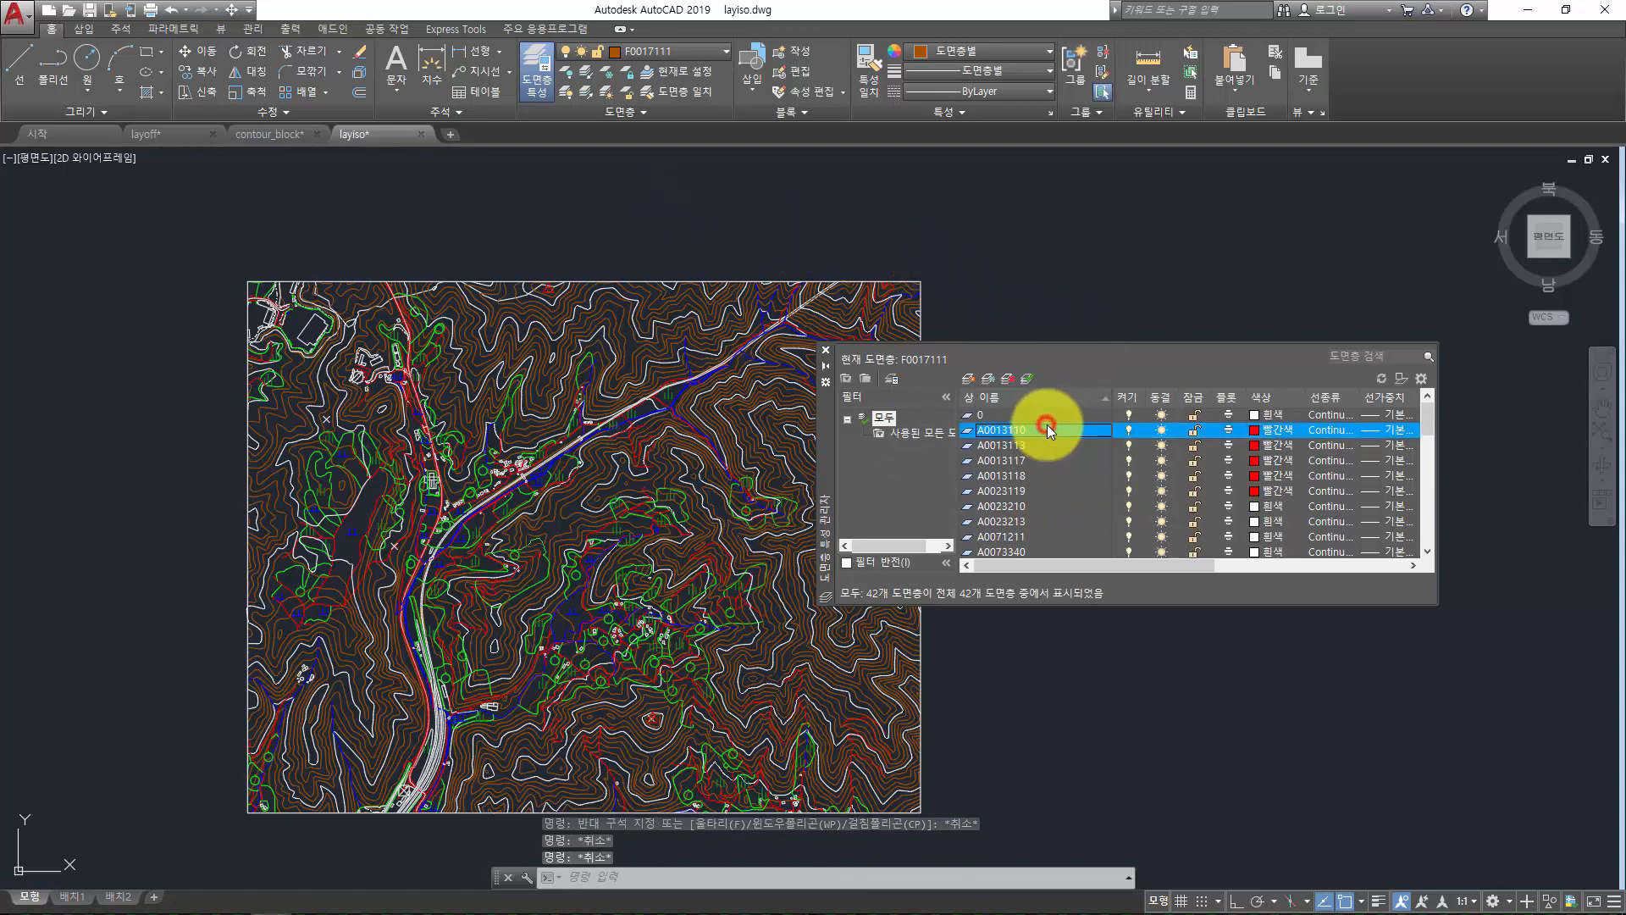
click(1194, 397)
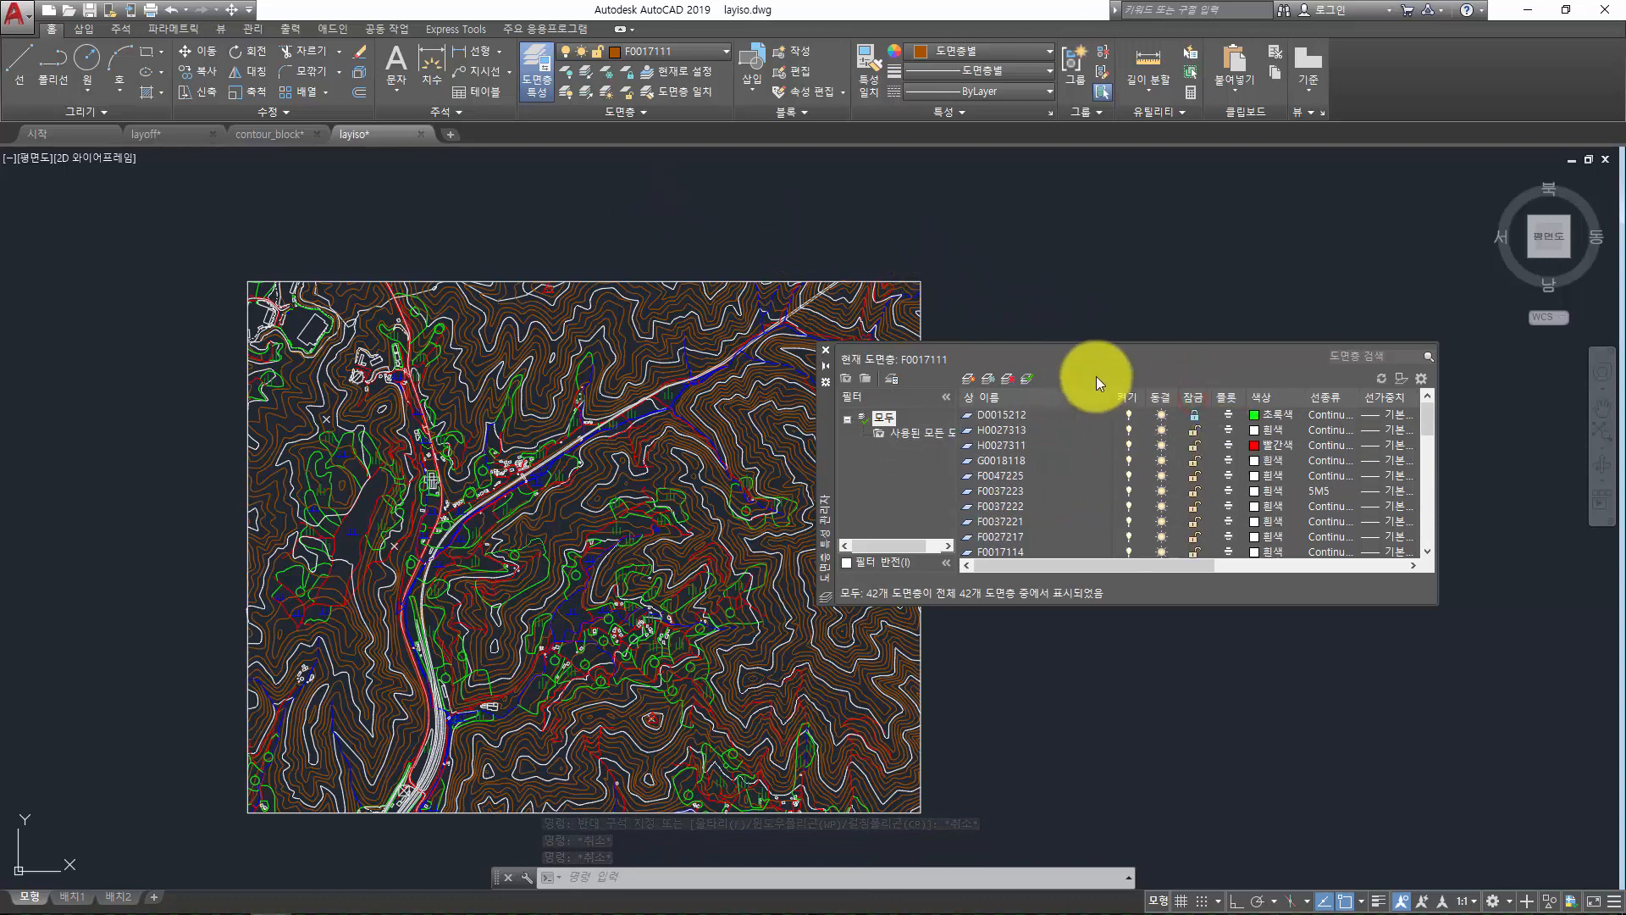
click(1195, 414)
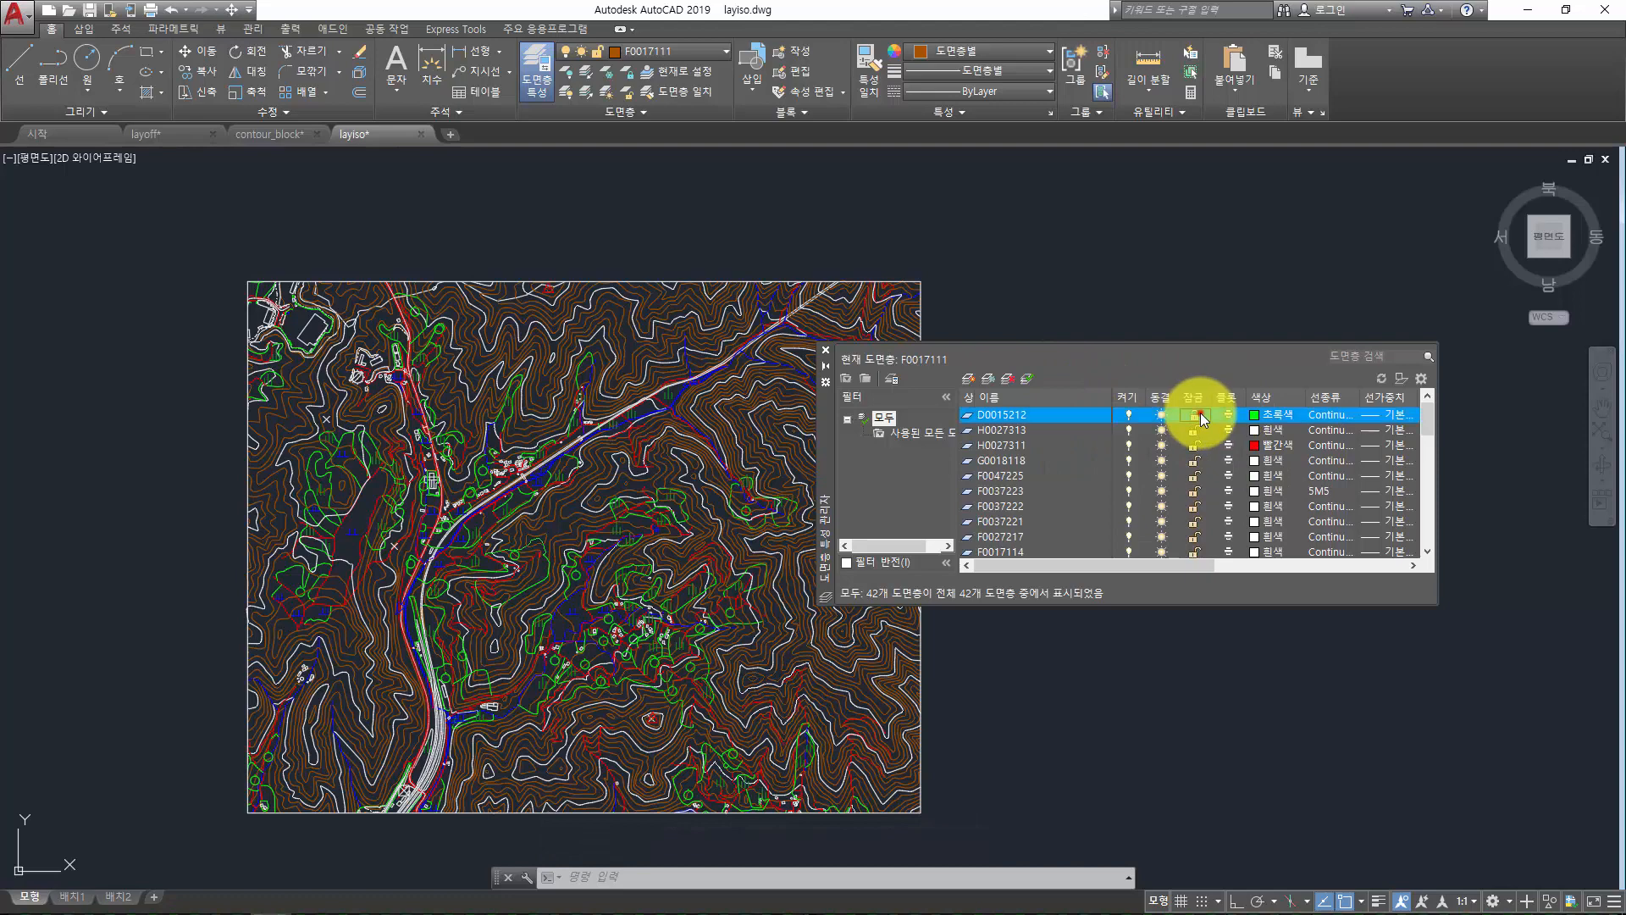
click(1044, 398)
click(742, 194)
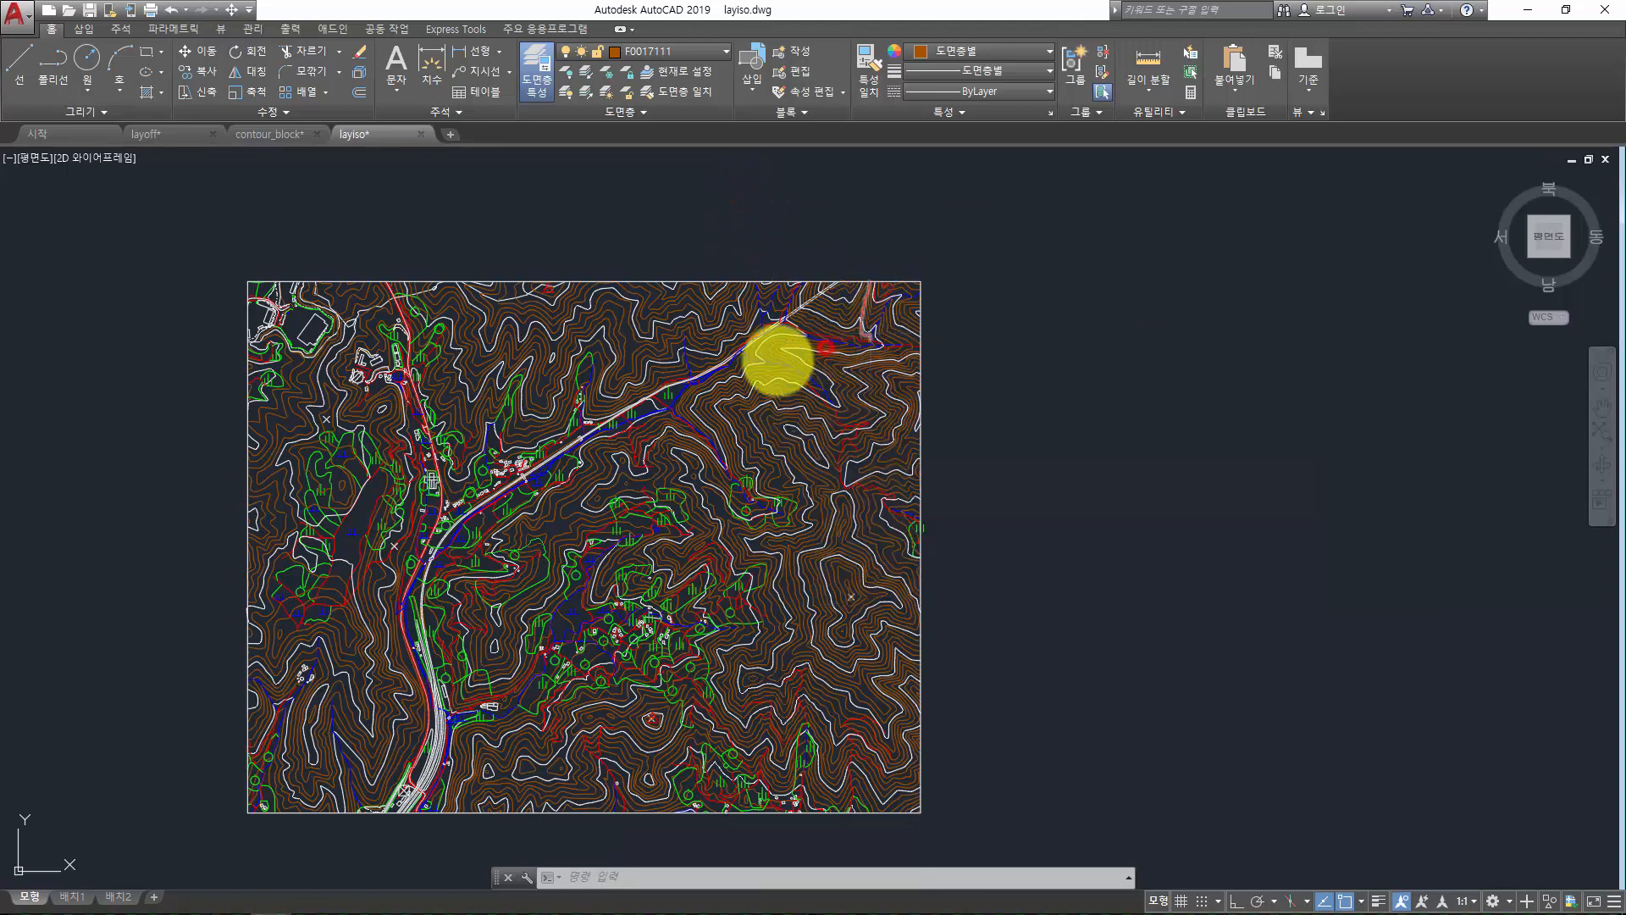
middle_drag(574, 429, 661, 406)
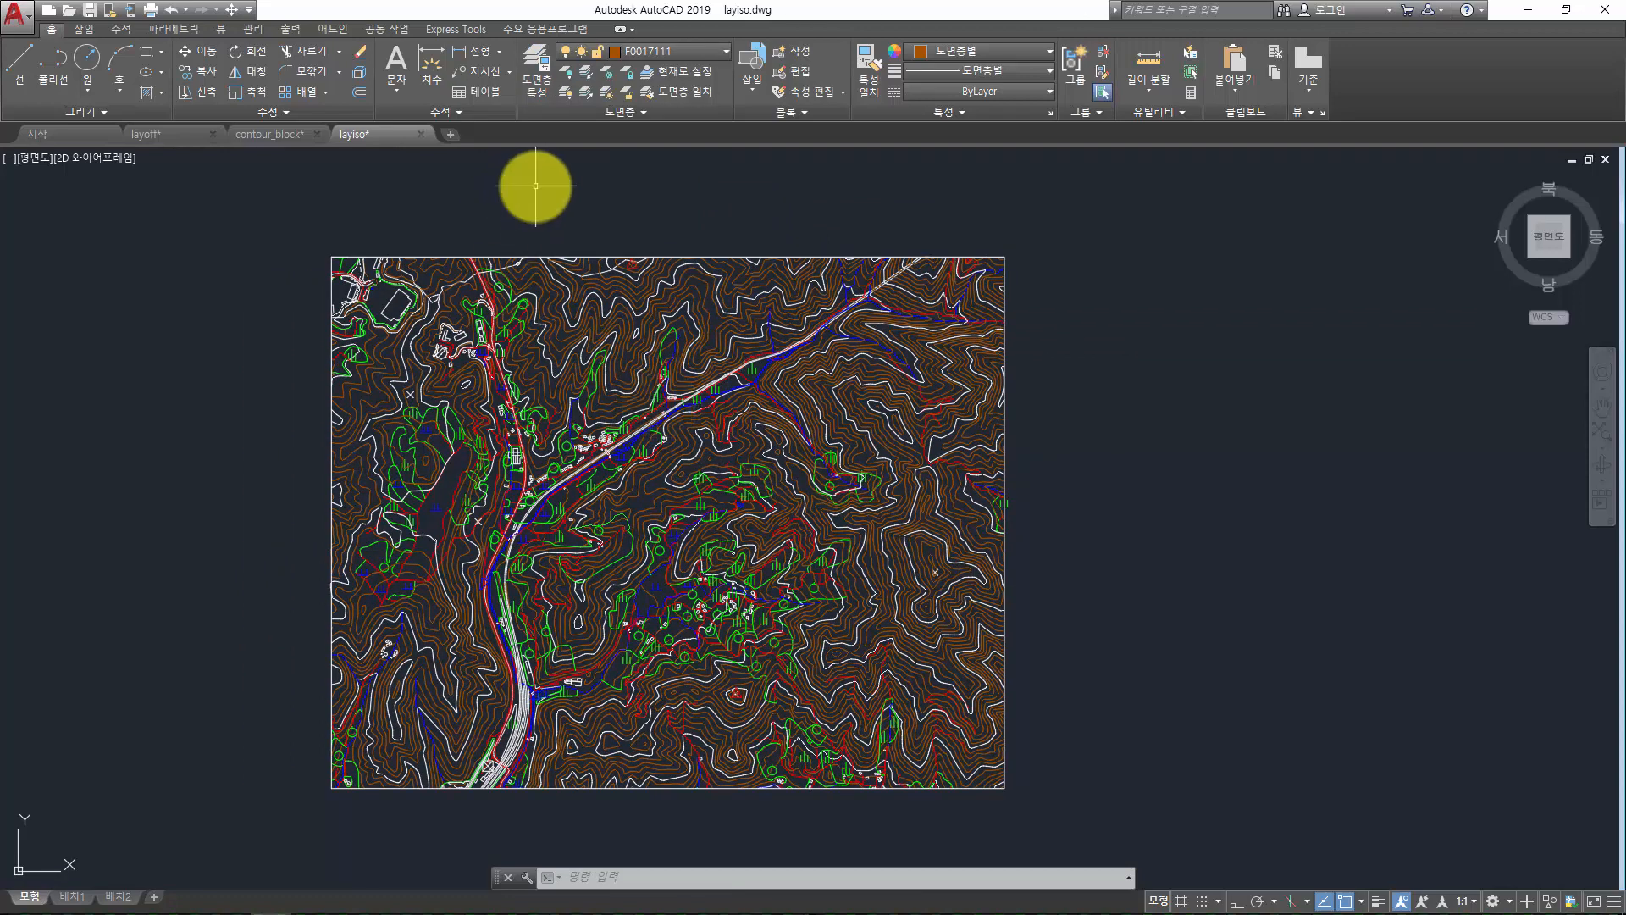
click(627, 113)
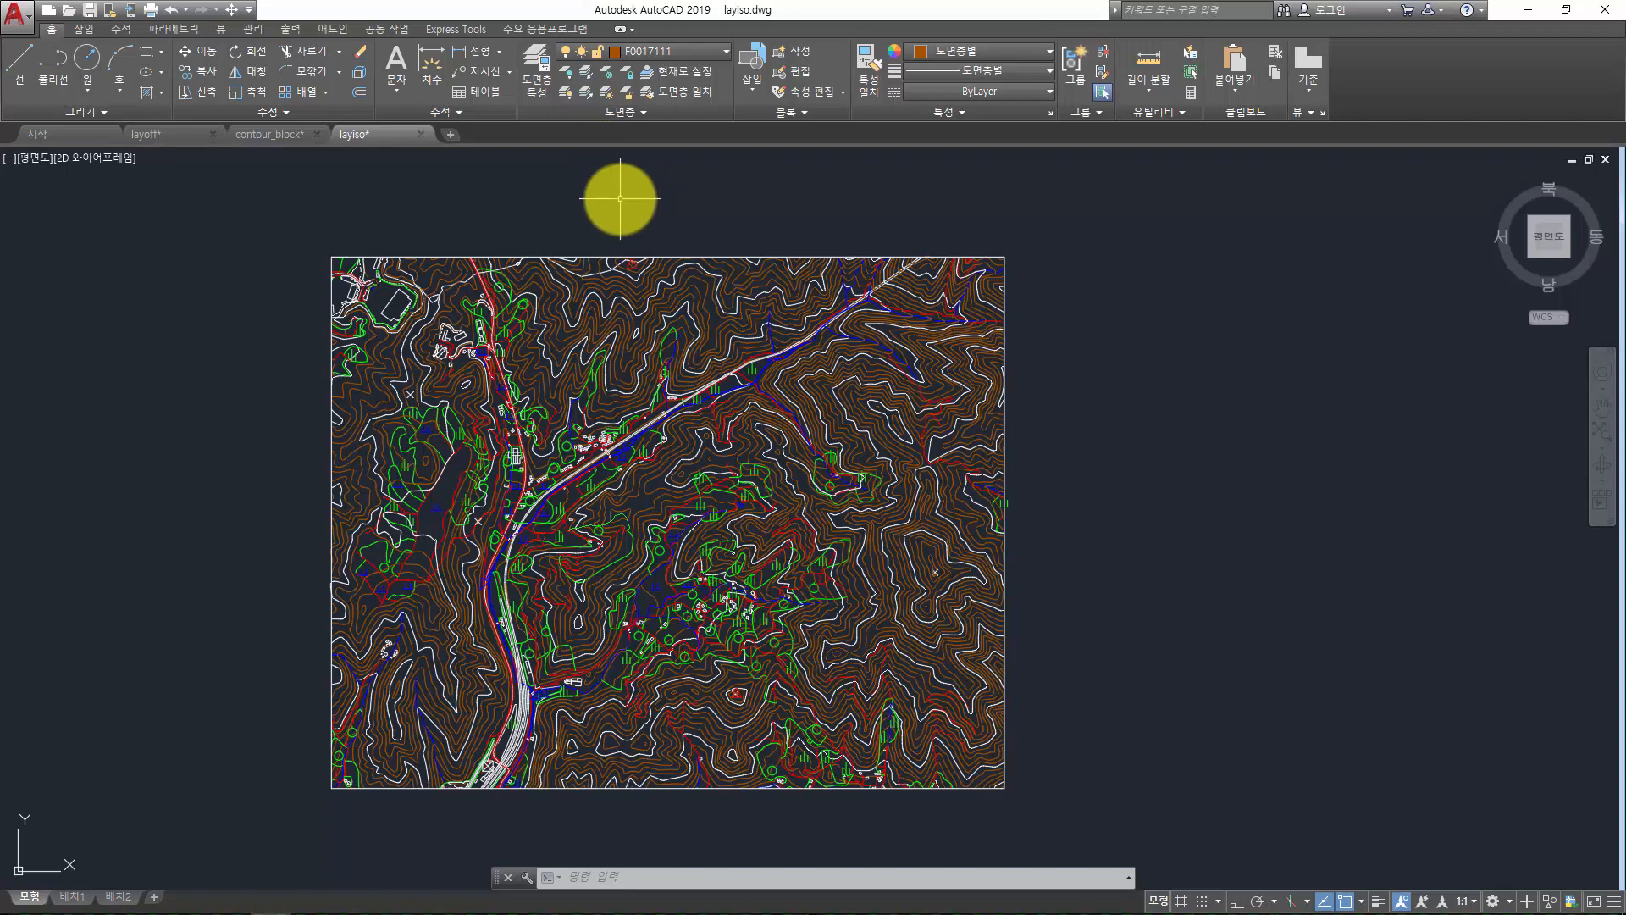
click(688, 110)
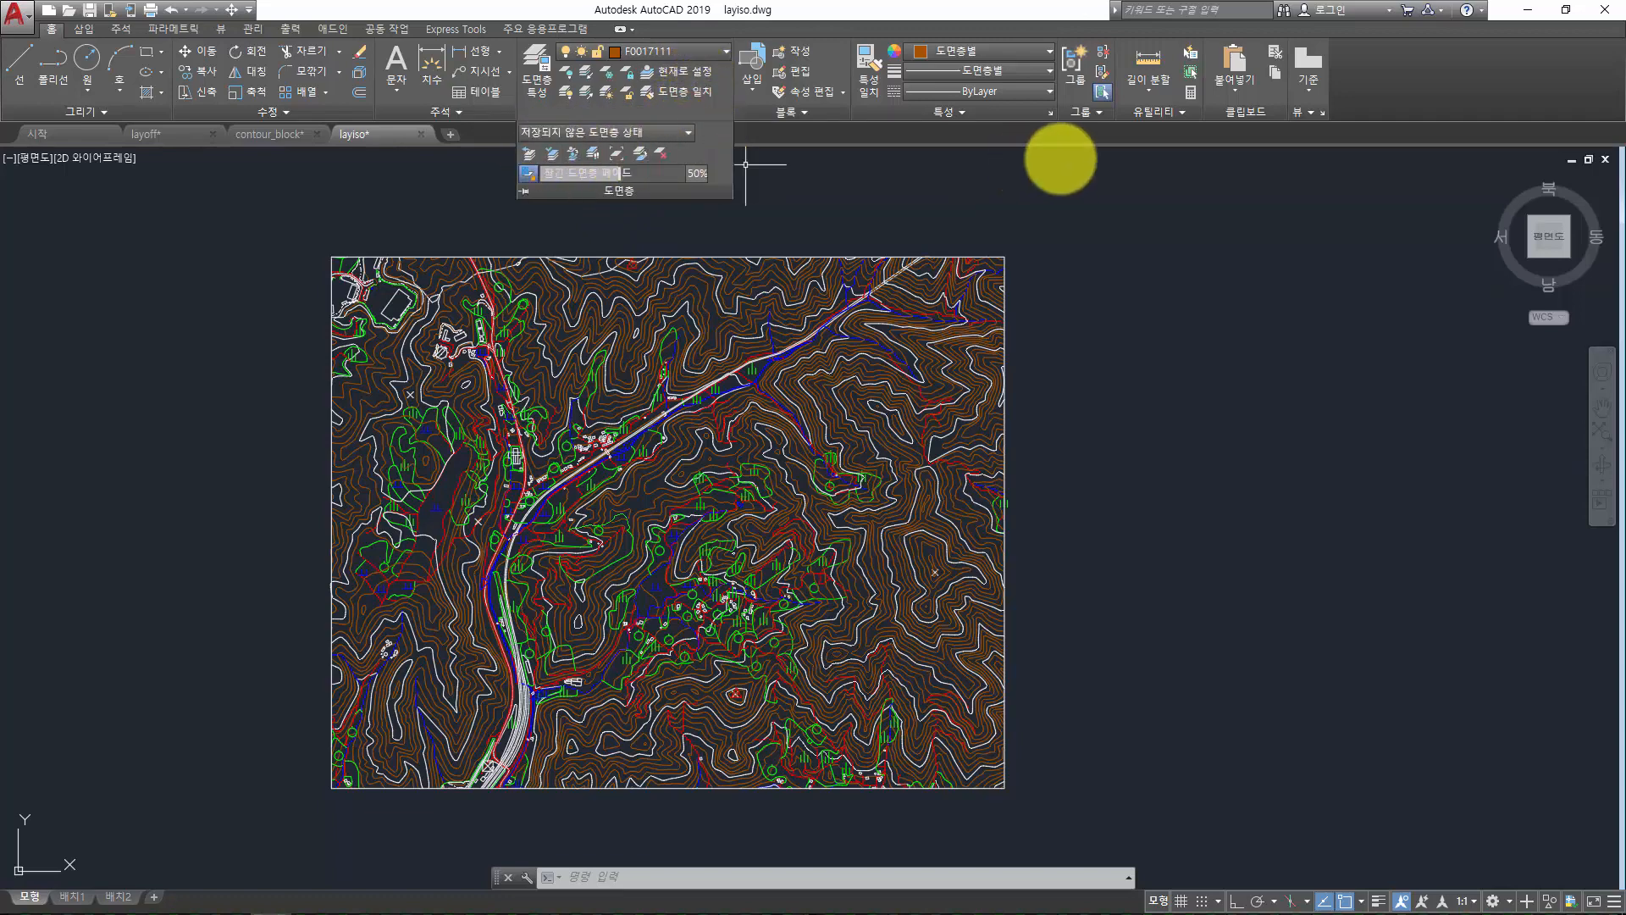